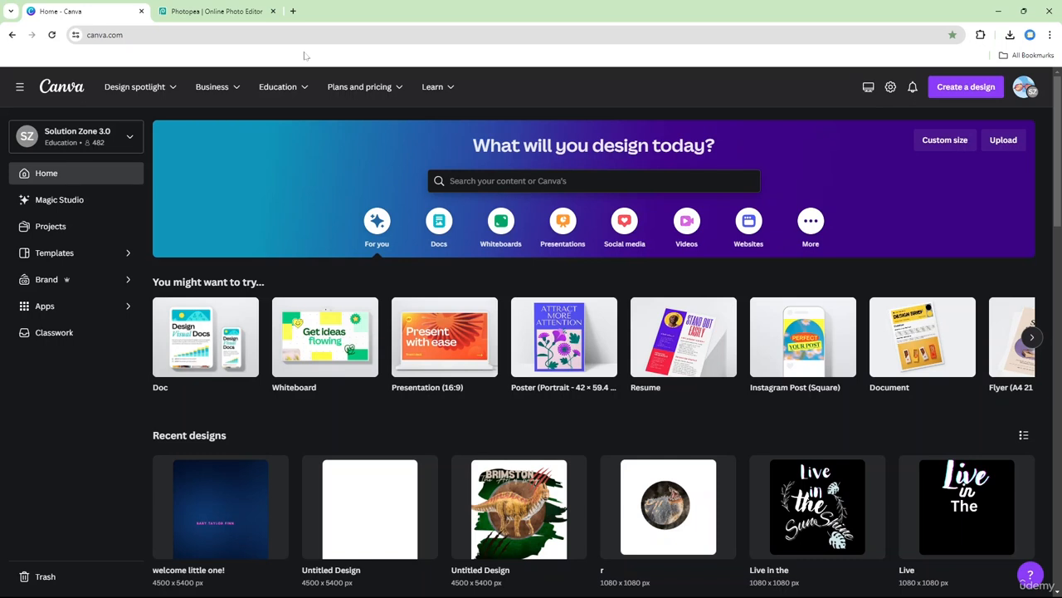
- Create a new blank custom-size design of 4500 × 5400 px
mouse_move(159, 100)
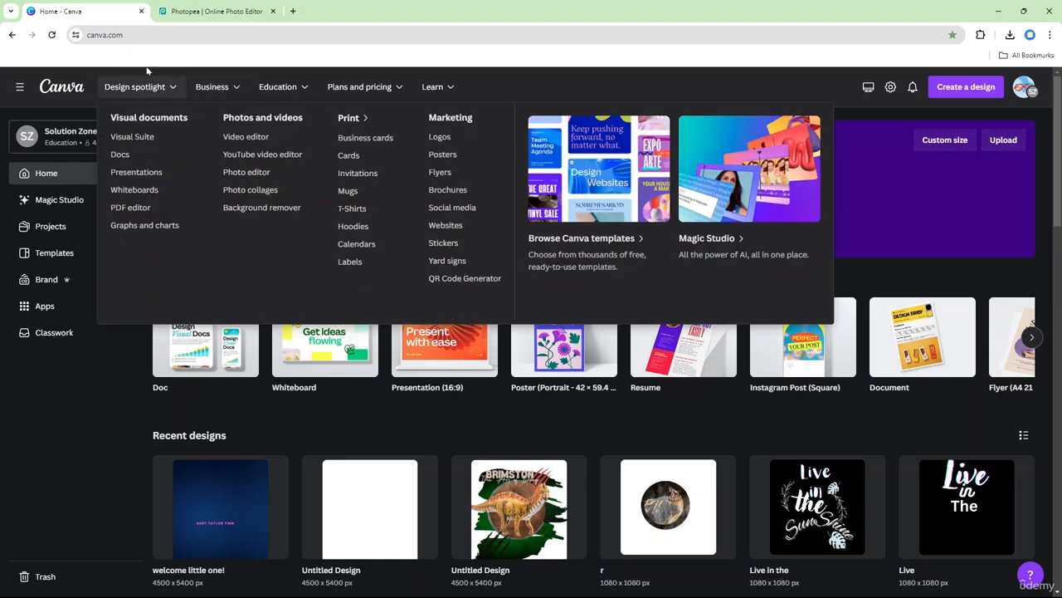
mouse_move(237, 103)
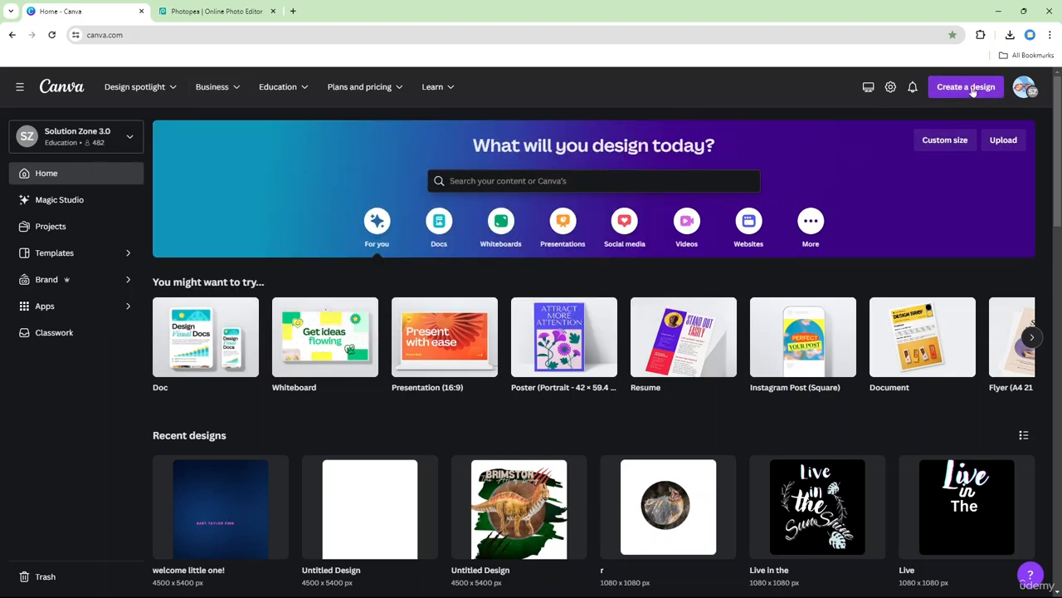
left_click(961, 141)
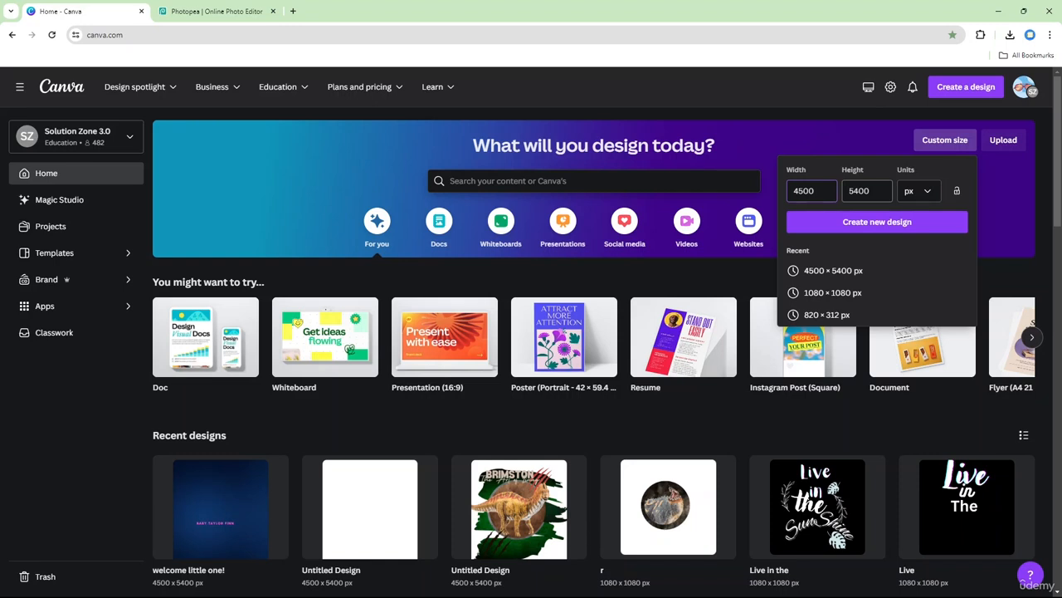
left_click(874, 224)
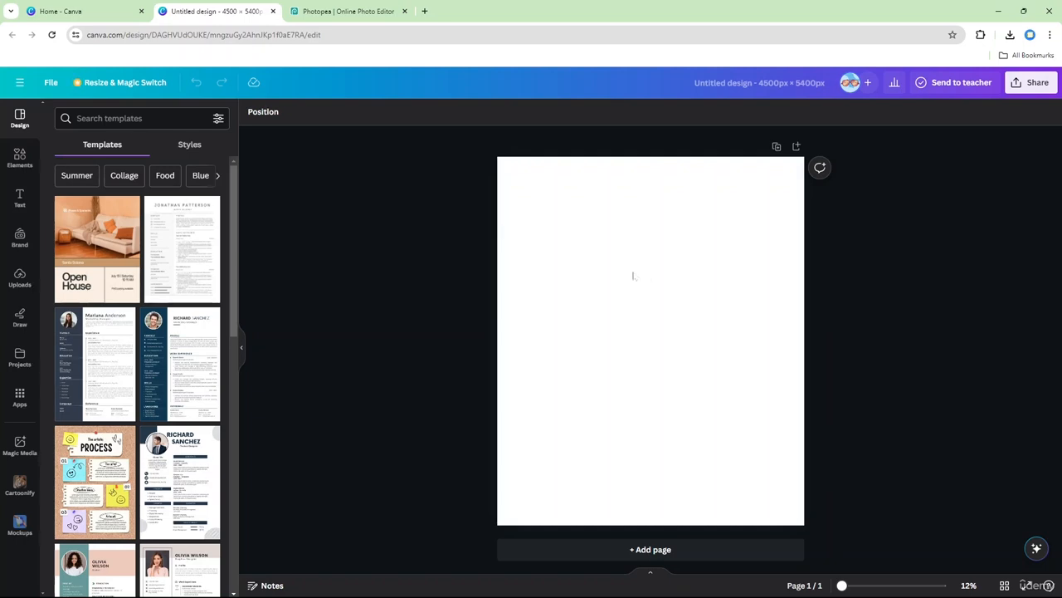
- Set the page's background colour to solid black
left_click(578, 236)
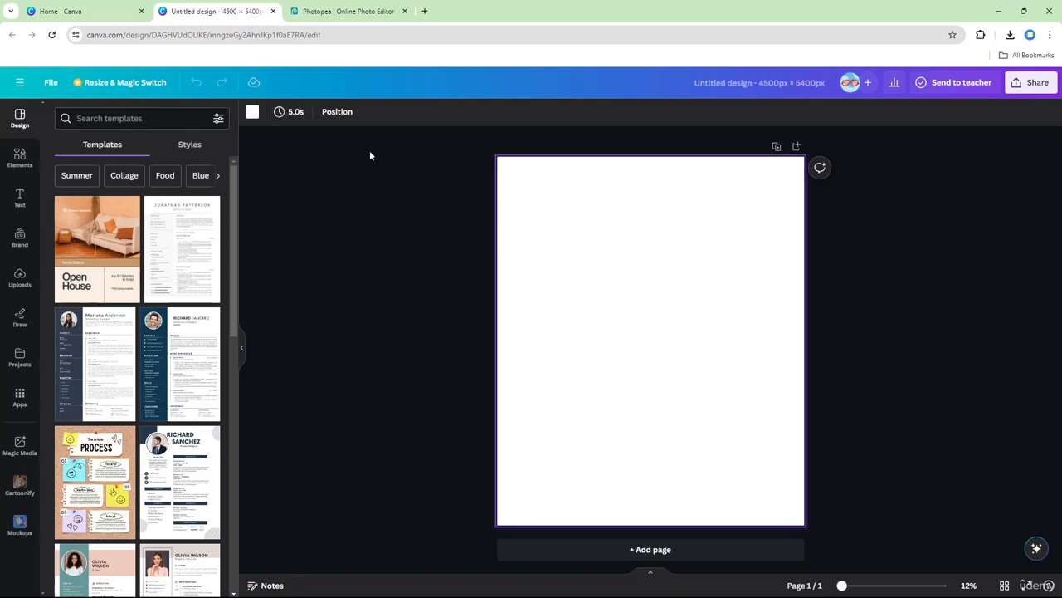
left_click(251, 116)
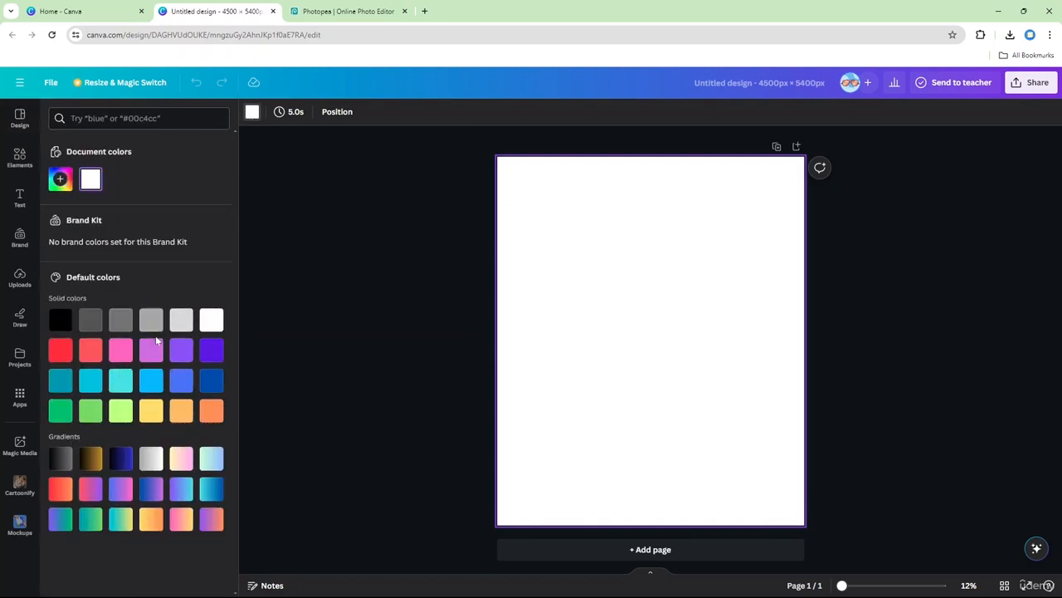
left_click(60, 324)
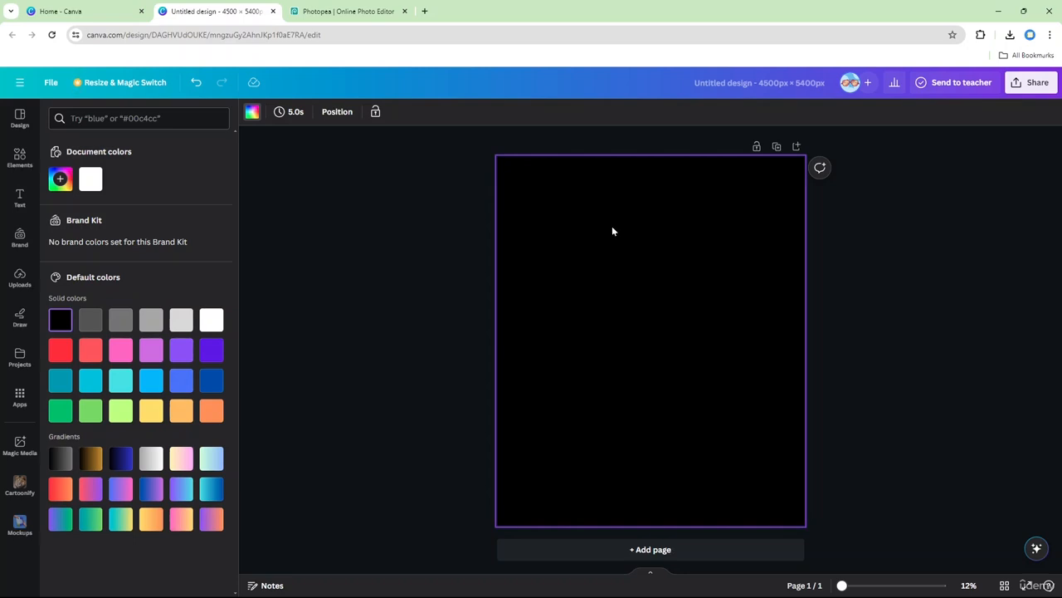
- Search the text fonts and combinations for "league"
left_click(21, 197)
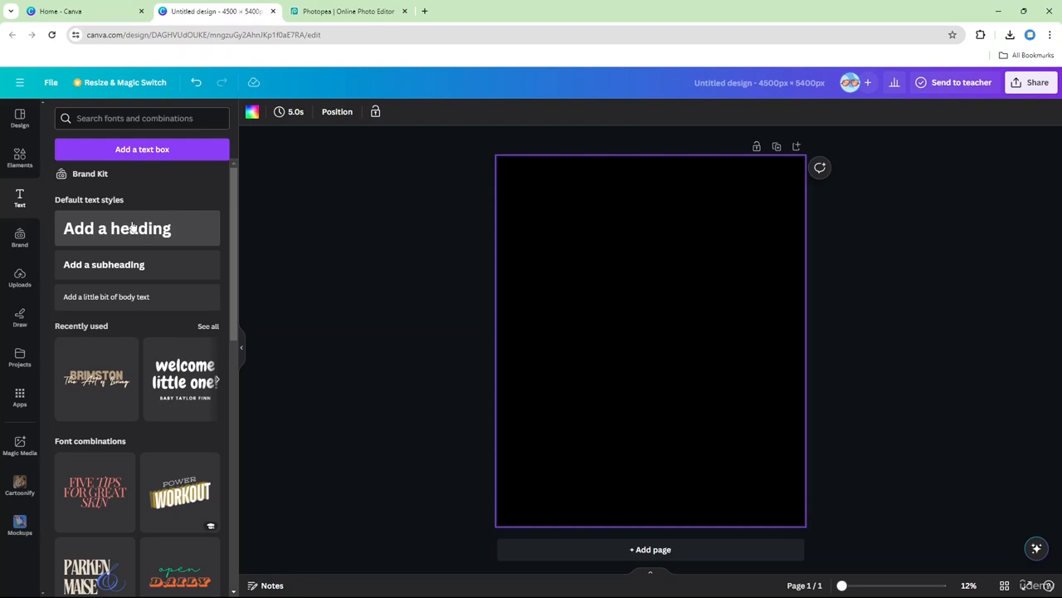
left_click(133, 117)
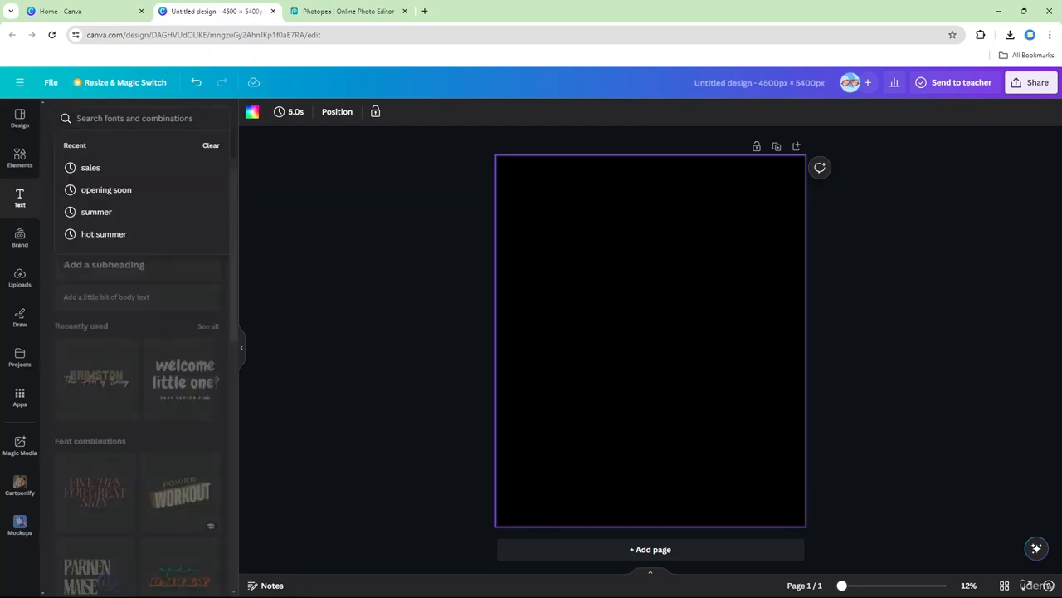
type("leagu")
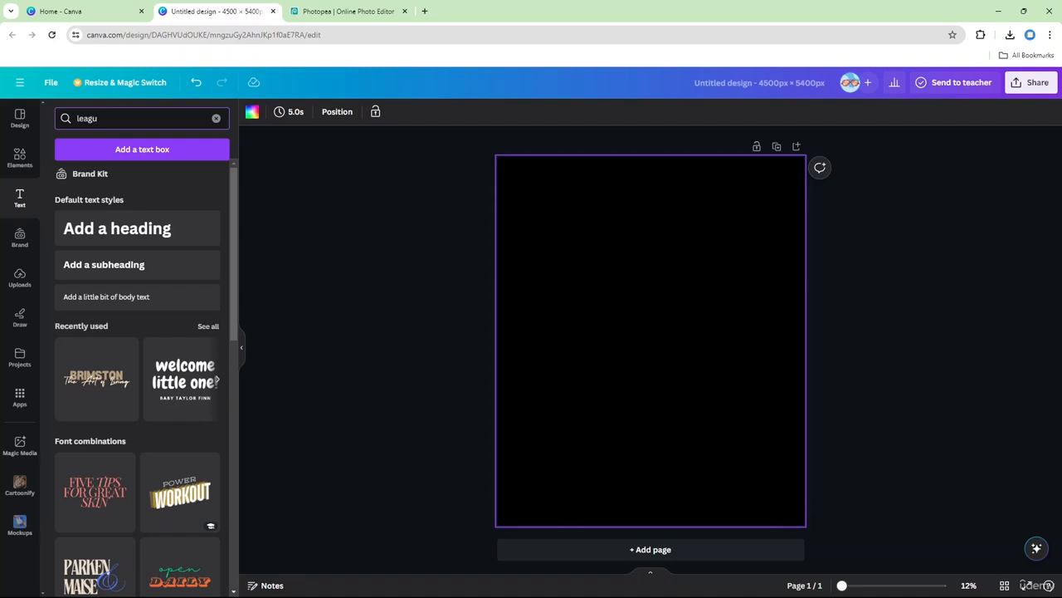
type("e")
key("Return")
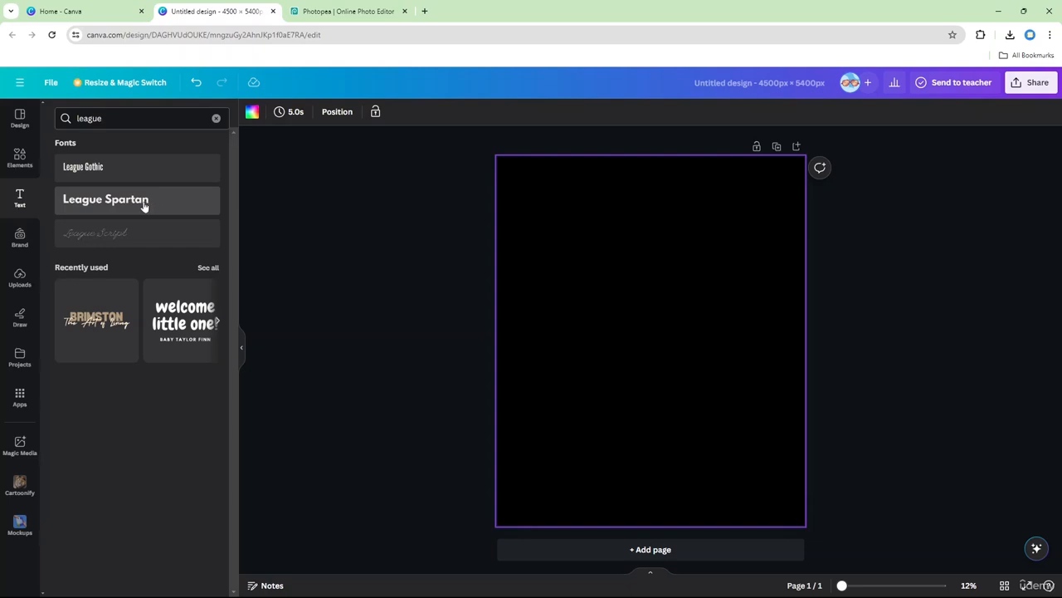
left_click(144, 205)
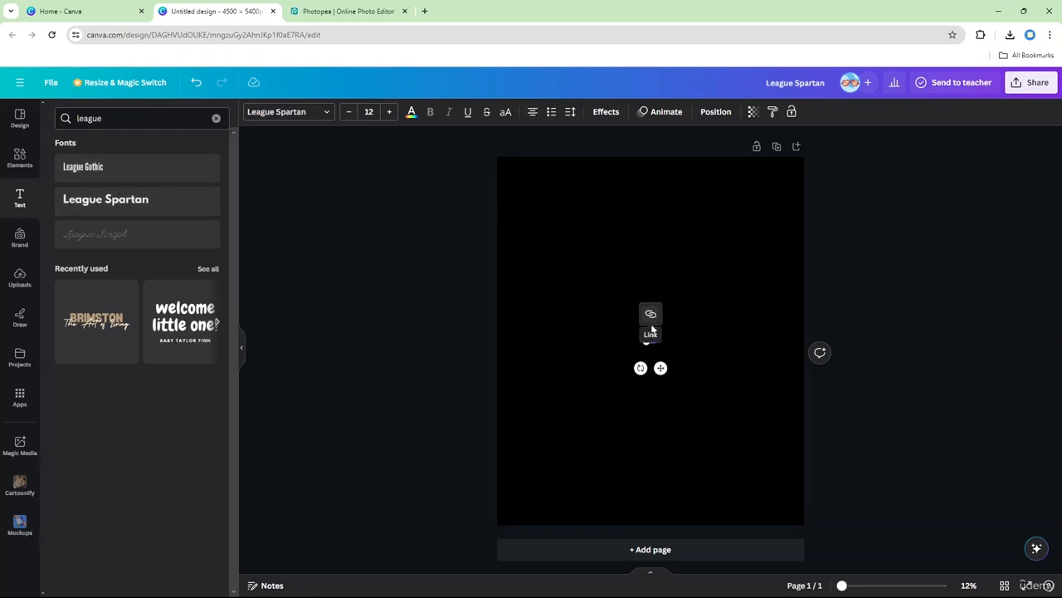
left_click(696, 410)
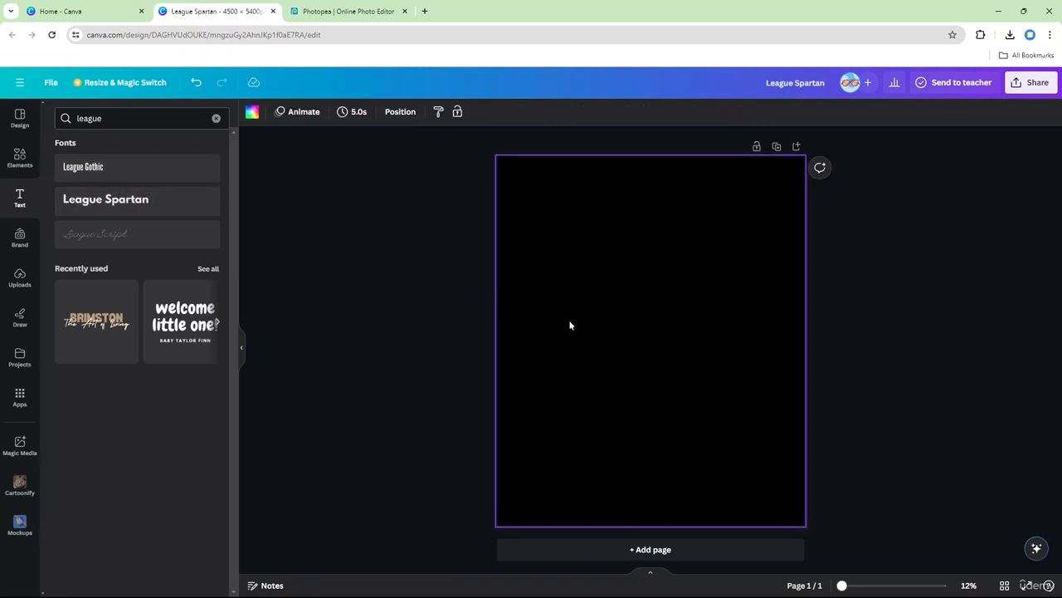
left_click(108, 200)
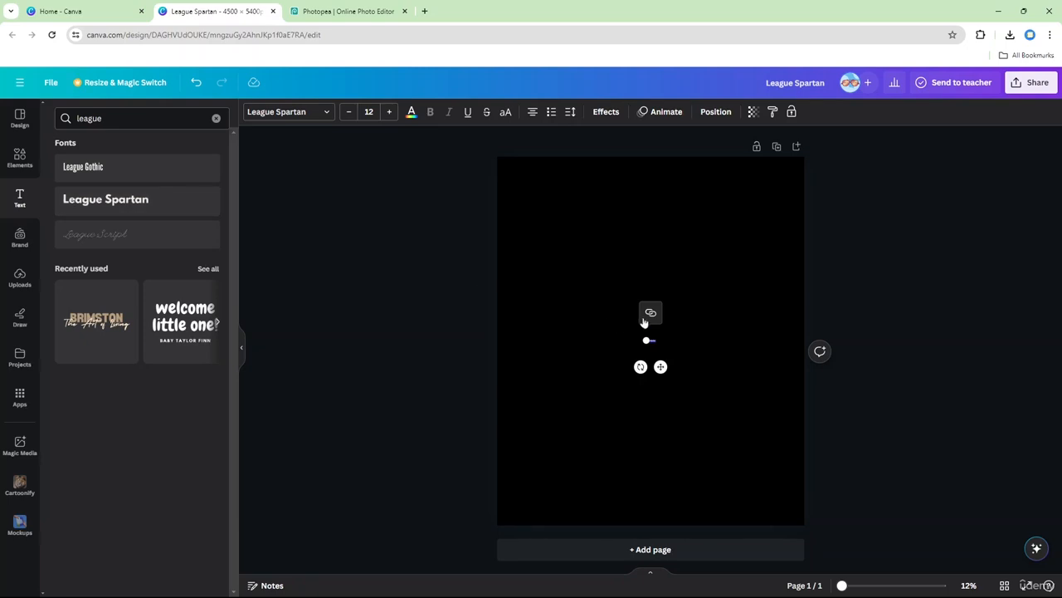
left_click(651, 313)
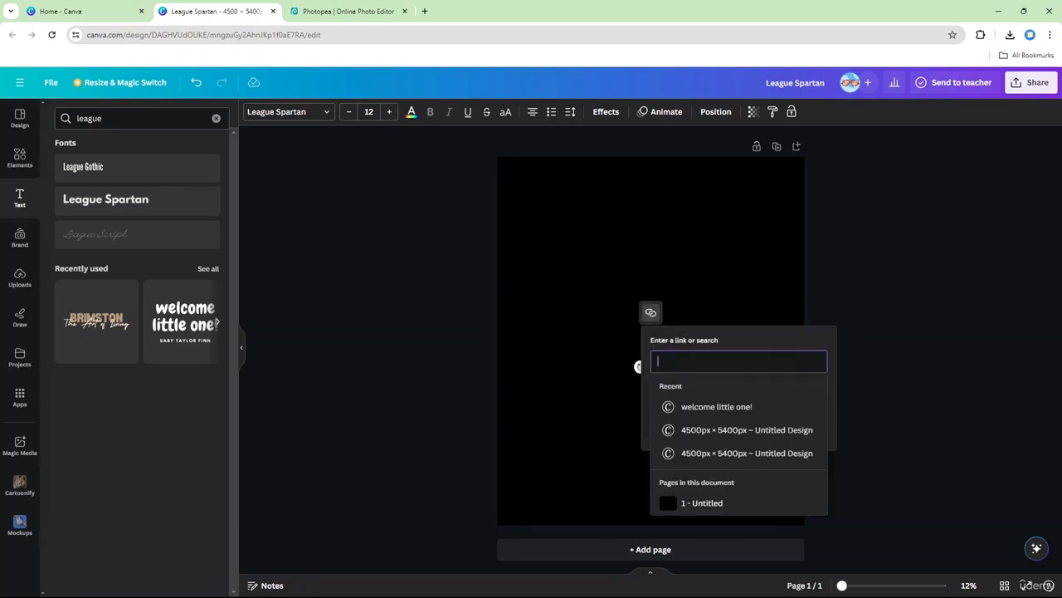
left_click(629, 393)
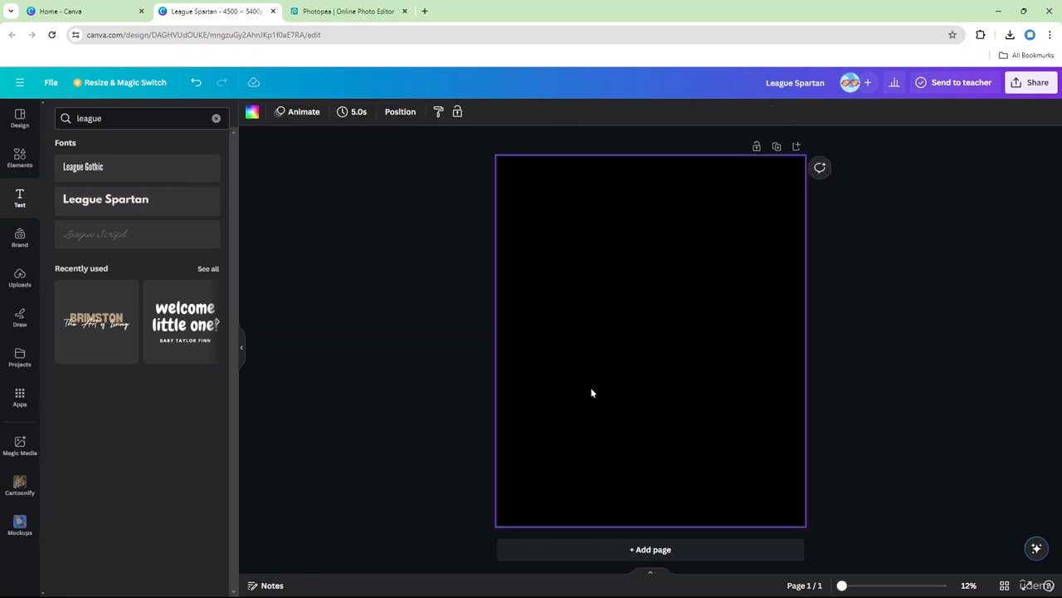
left_click(92, 170)
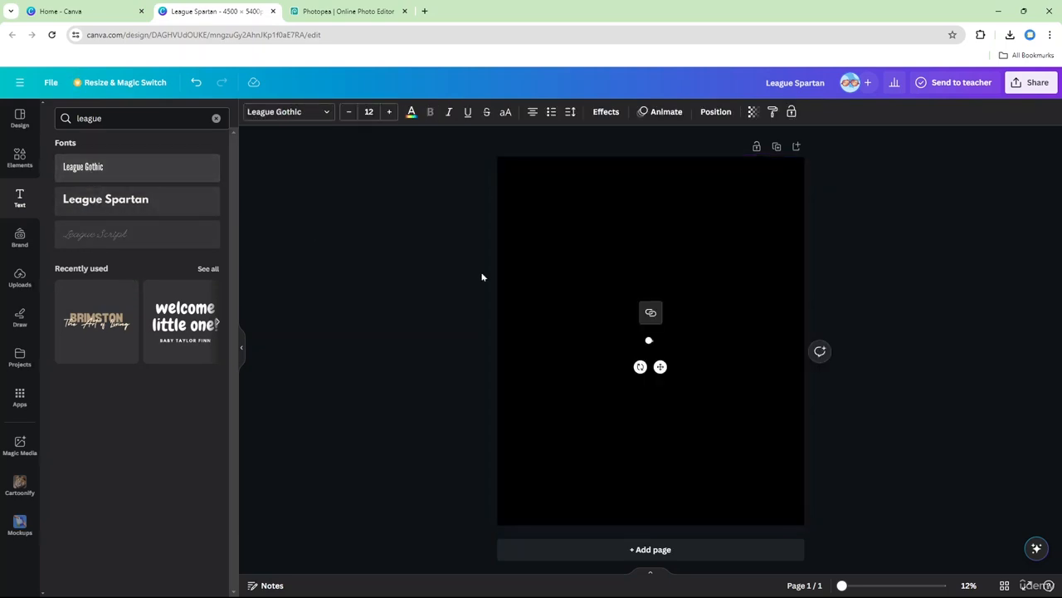
left_click_drag(649, 341, 625, 341)
key("BackSpace")
left_click(641, 348)
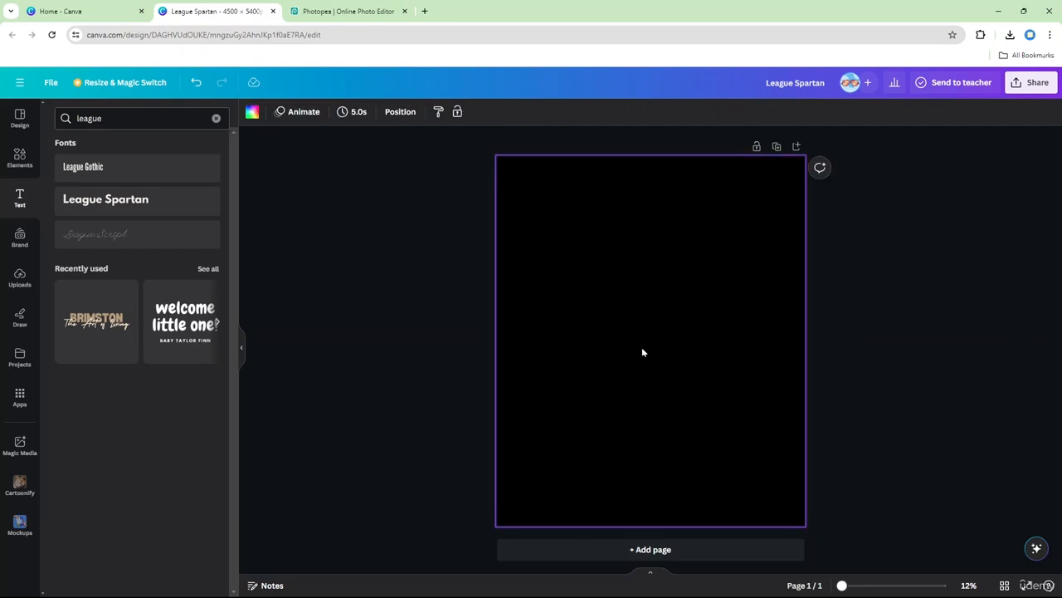
left_click_drag(558, 241, 719, 437)
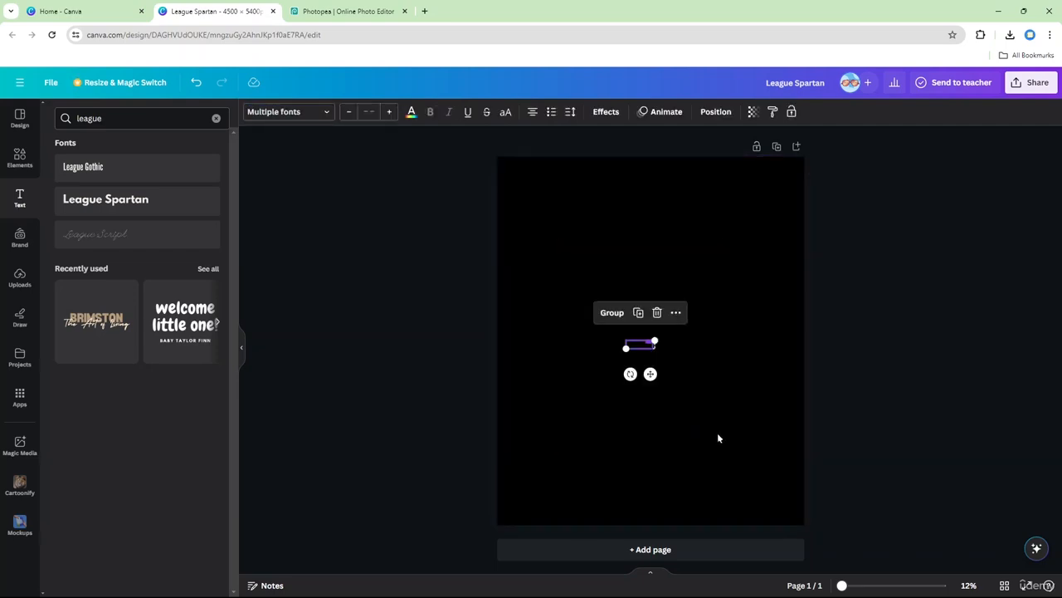
key("Delete")
- Add a League Spartan text box to the page and enlarge it to a font size of about 317
left_click(119, 206)
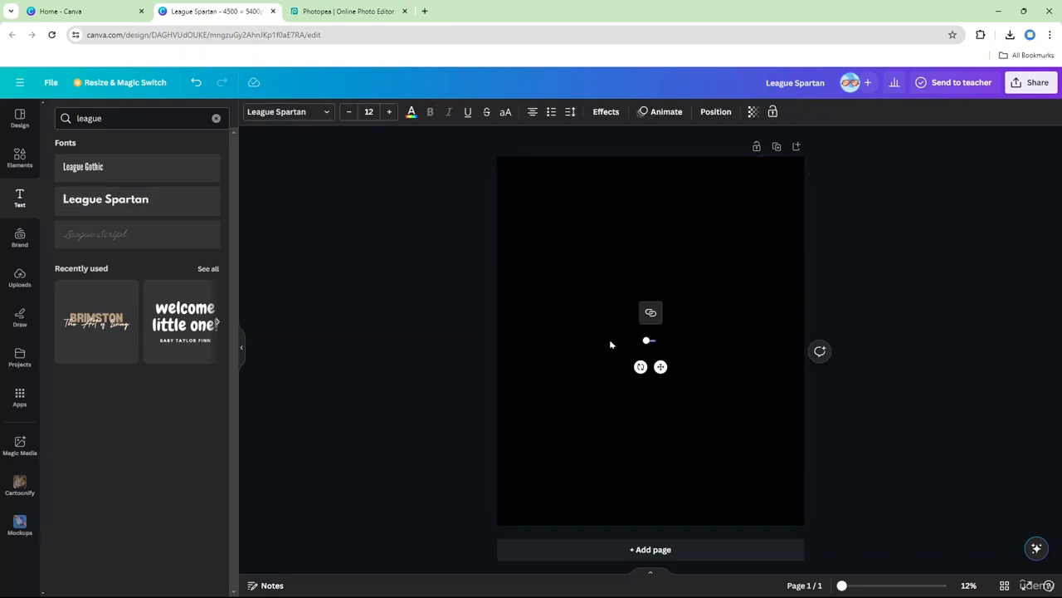
left_click_drag(646, 340, 502, 210)
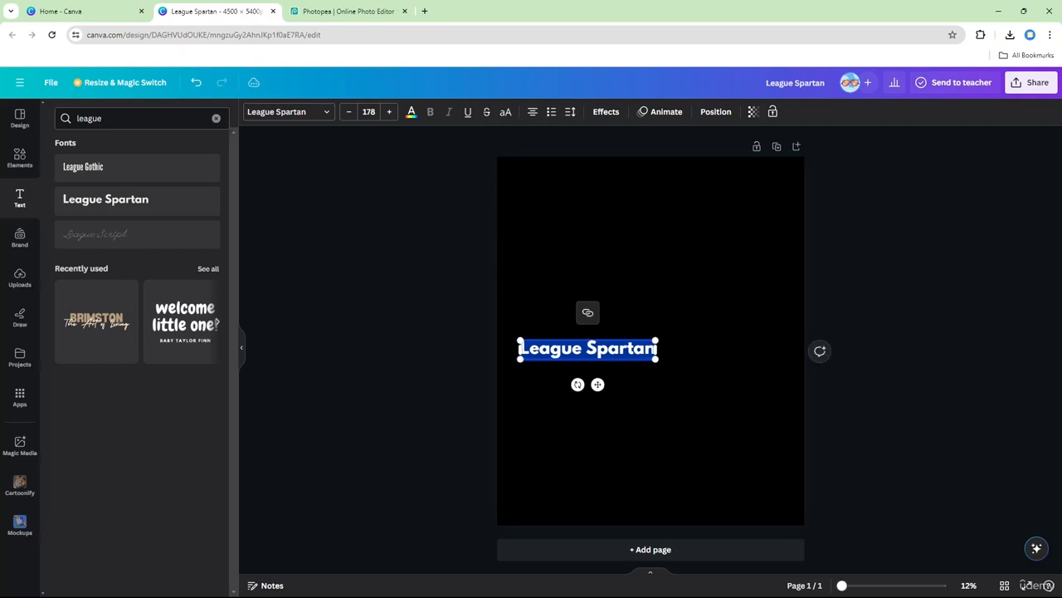
left_click_drag(658, 330, 764, 218)
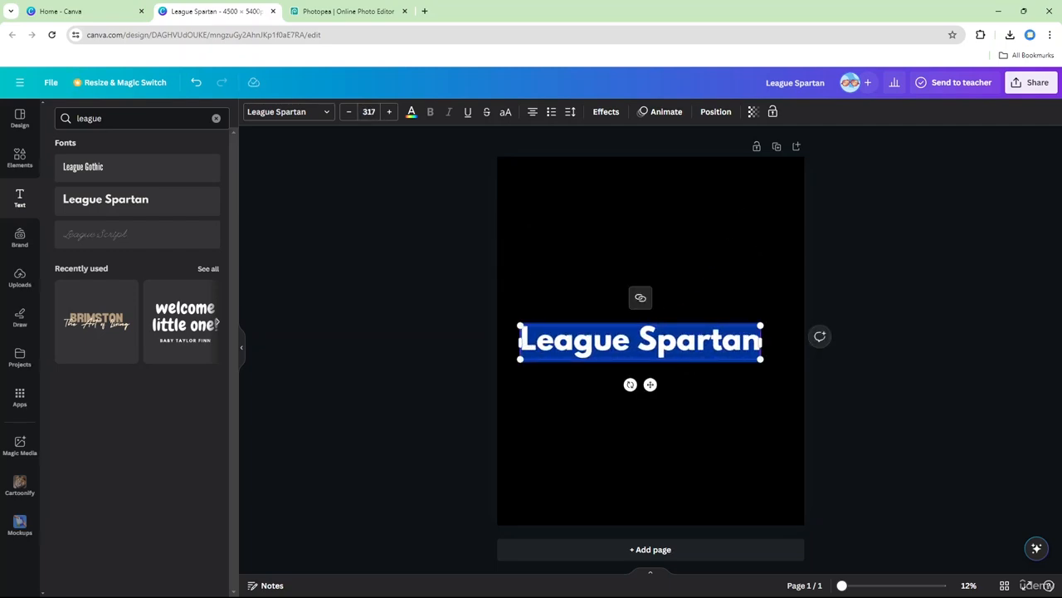
- Replace the whole "League Spartan" placeholder text with "Ba"
left_click(538, 342)
left_click_drag(537, 342, 763, 344)
left_click_drag(520, 342, 763, 347)
key("BackSpace")
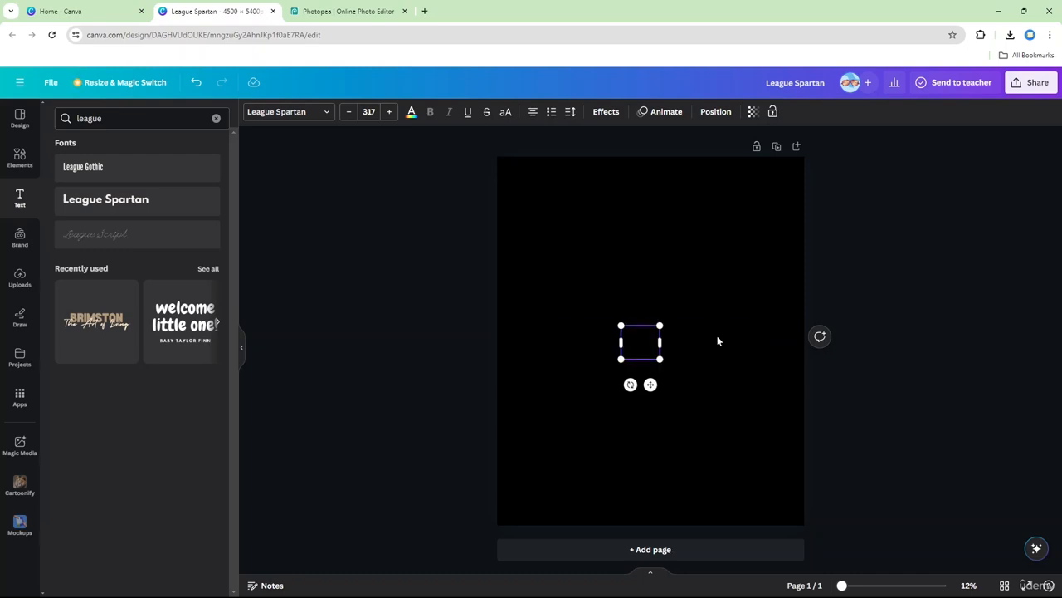
- Select the "Ba" text and change its colour to solid white
left_click(411, 114)
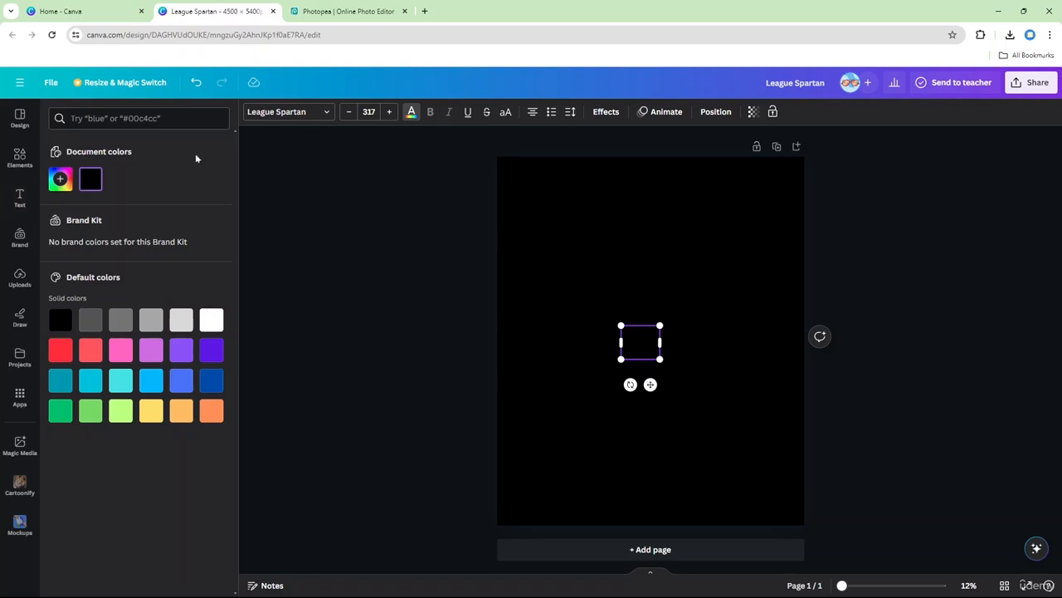
left_click(211, 319)
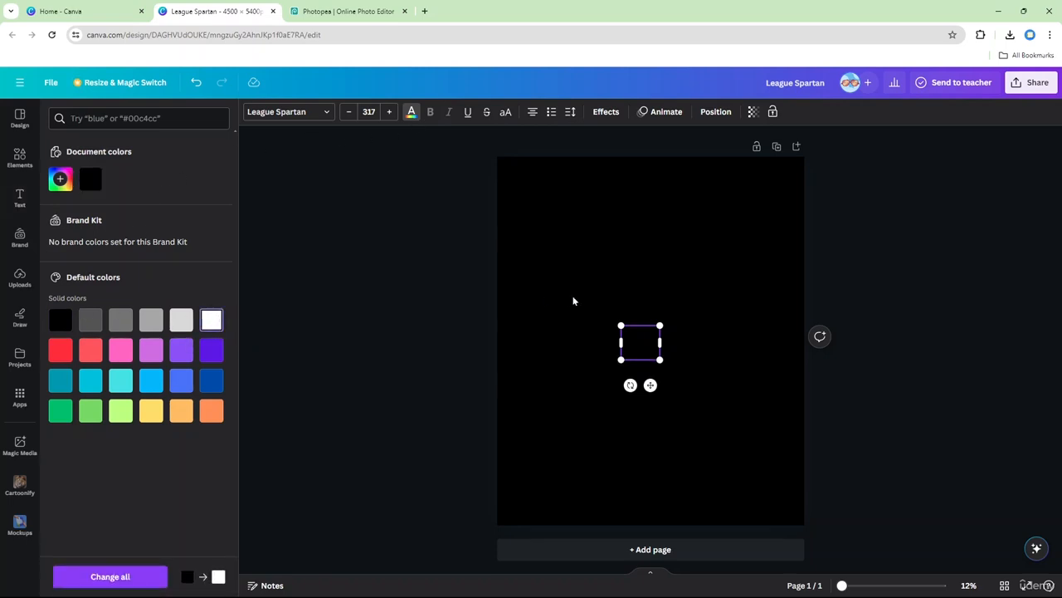
left_click_drag(624, 342, 680, 348)
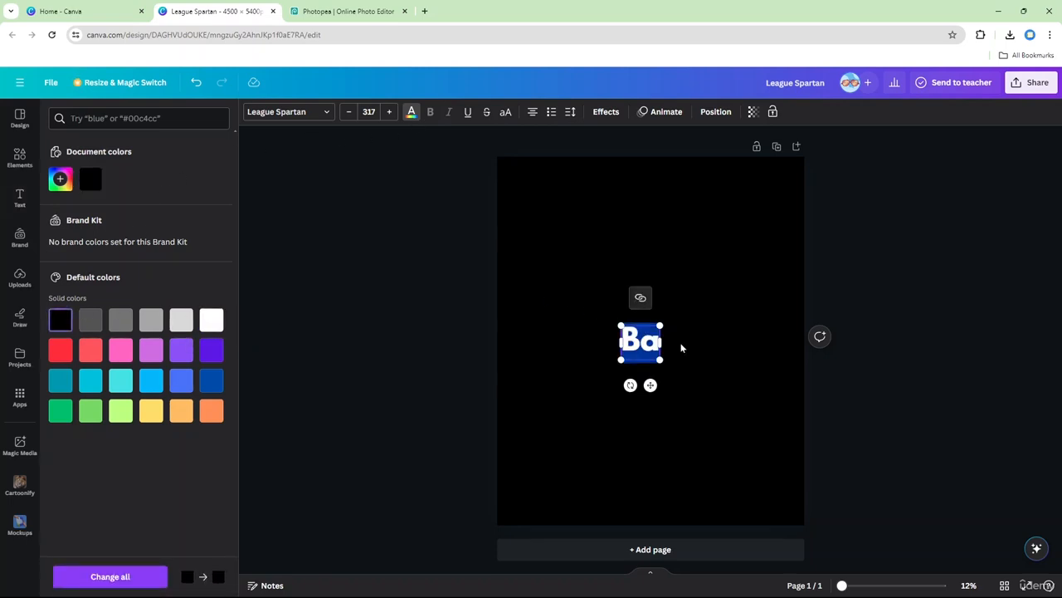
left_click(410, 113)
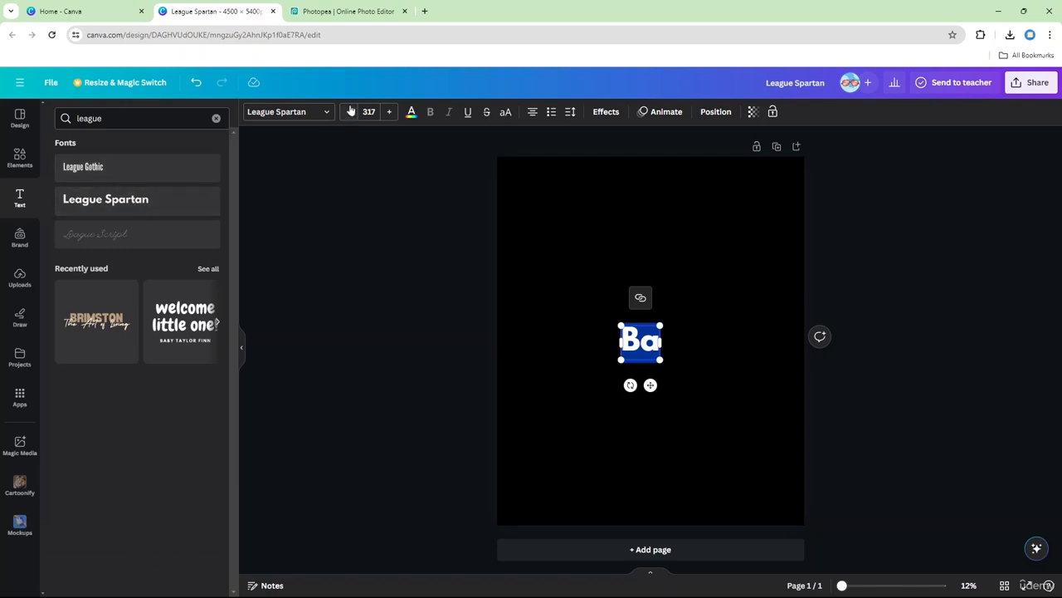
left_click(410, 113)
left_click(211, 319)
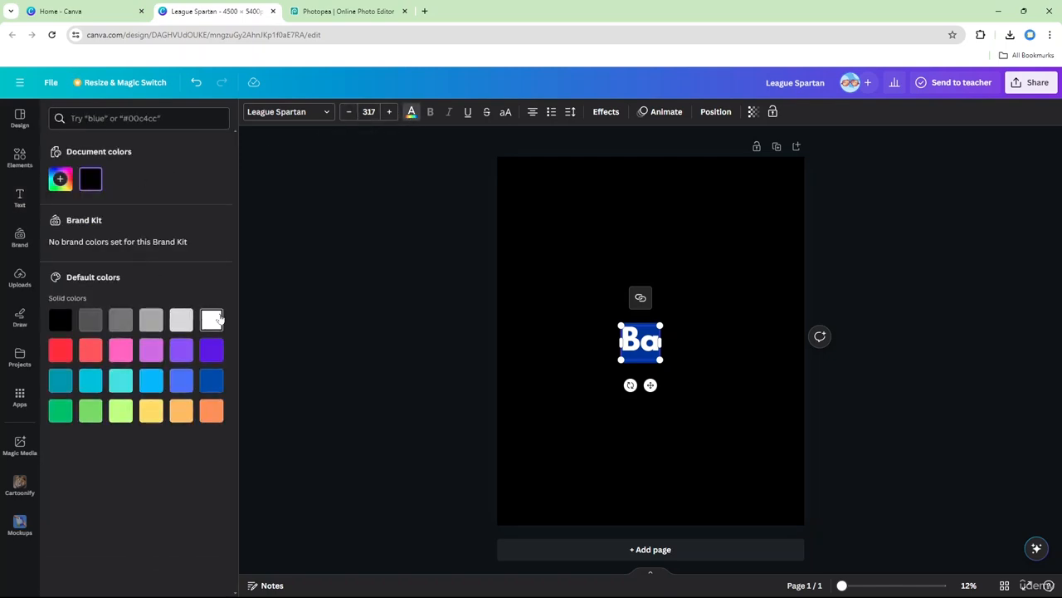
- Enlarge the text to nearly the full page width and replace it with the single letter "B"
left_click_drag(659, 358, 792, 477)
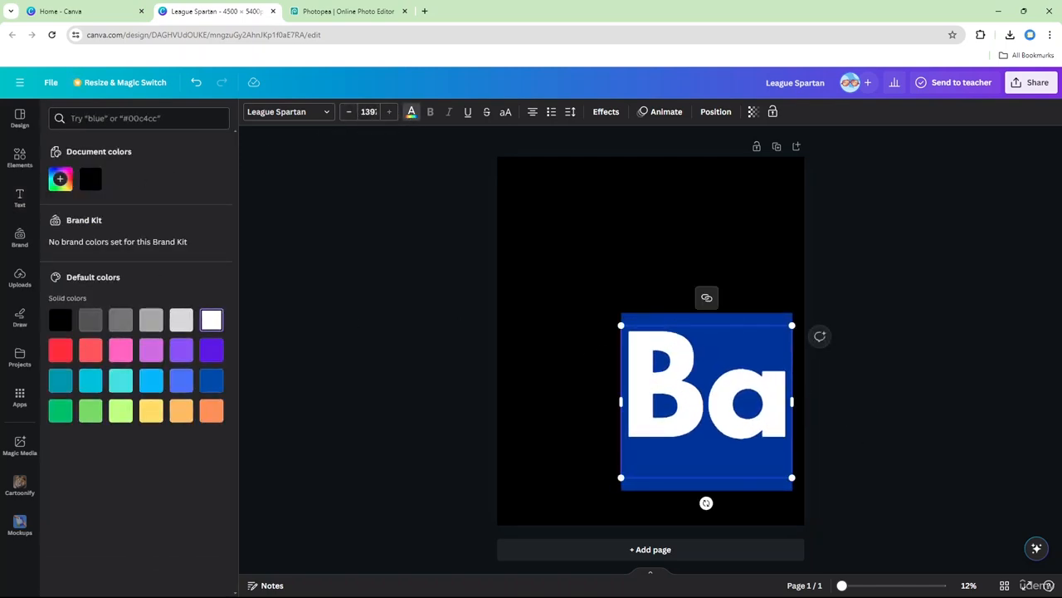
left_click_drag(621, 325, 489, 207)
double_click(641, 342)
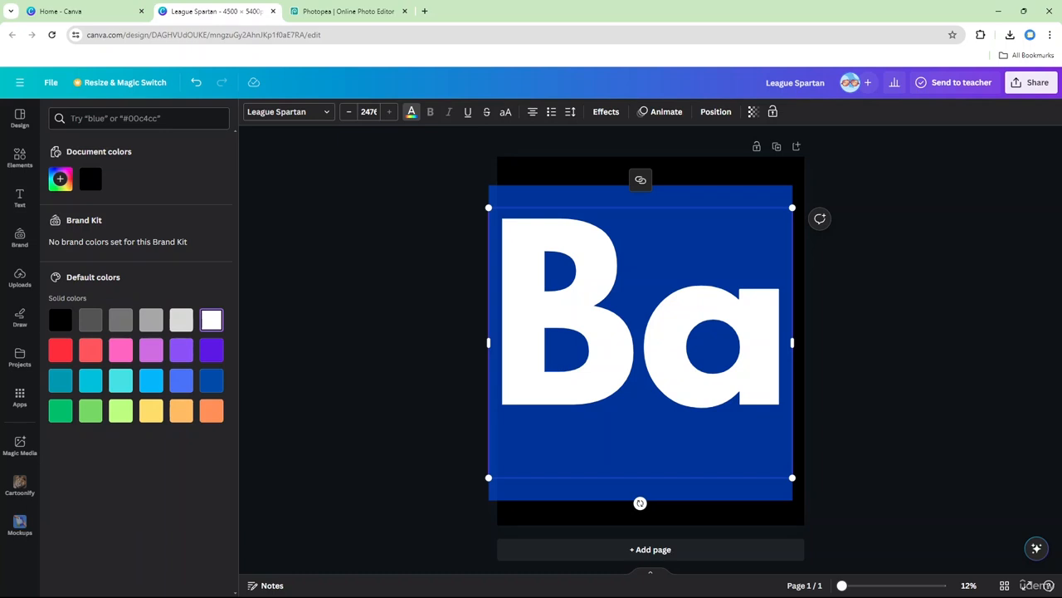
type("Bra")
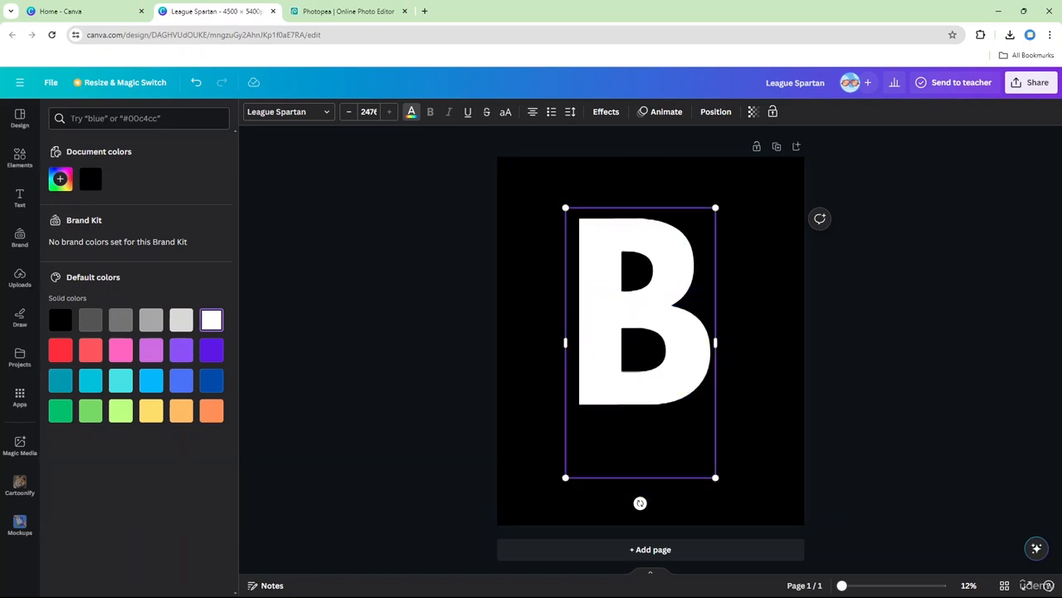
key("BackSpace")
key("BackSpace")
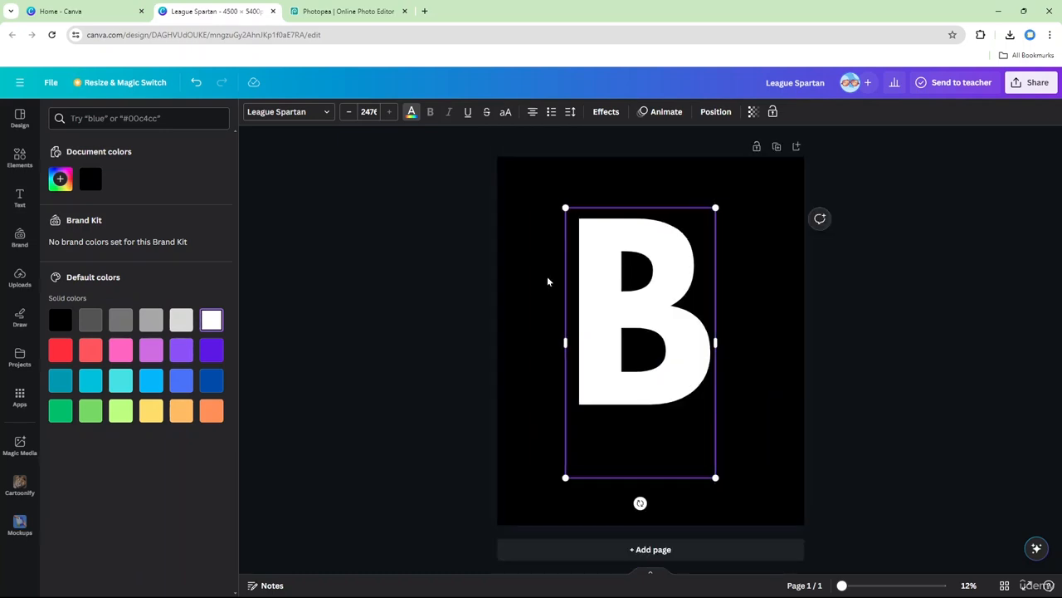
- Set the font size of the letter "B" to 300
left_click(369, 112)
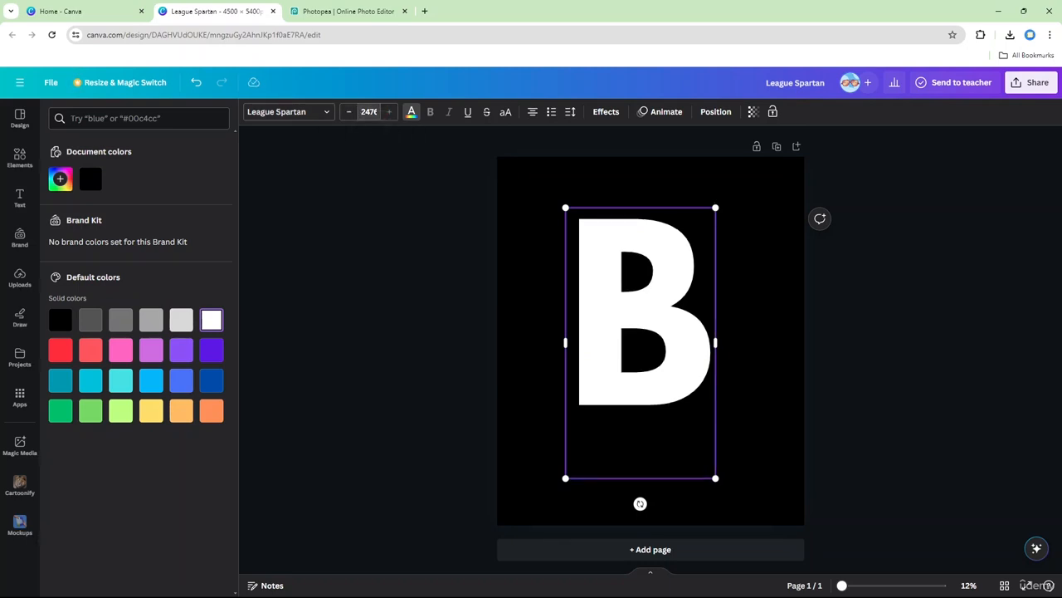
type("30")
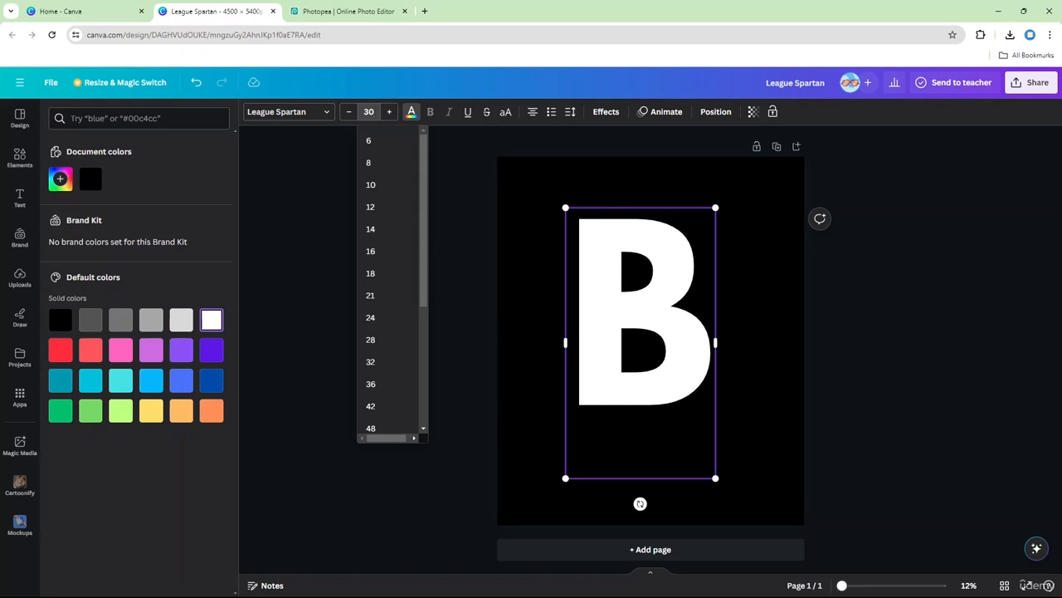
type("0")
key("Return")
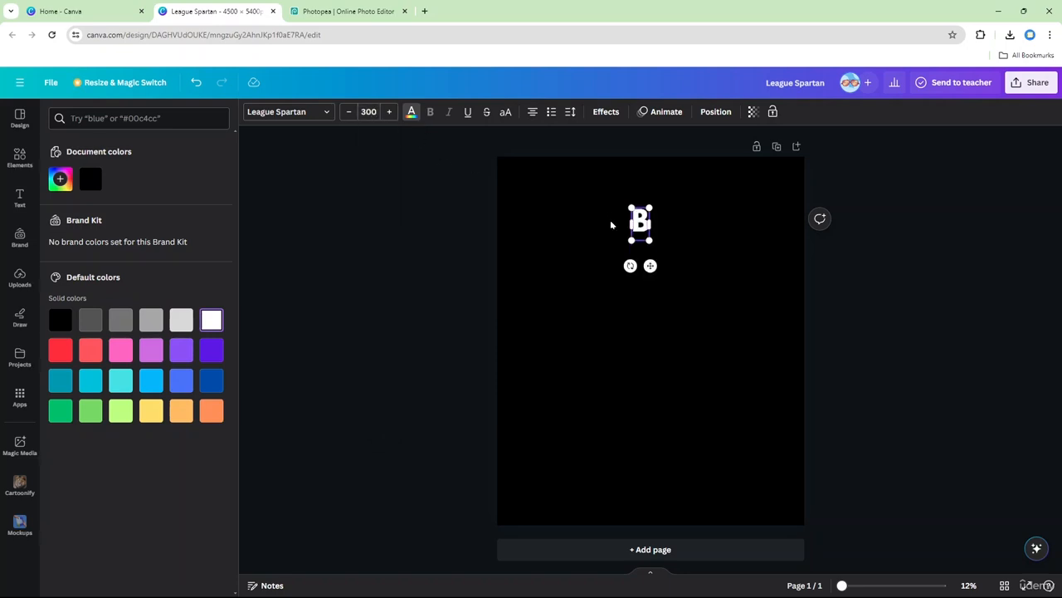
- Enlarge the letter "B" to font size 546 and extend the text to "Black History is American History"
left_click_drag(648, 240, 548, 238)
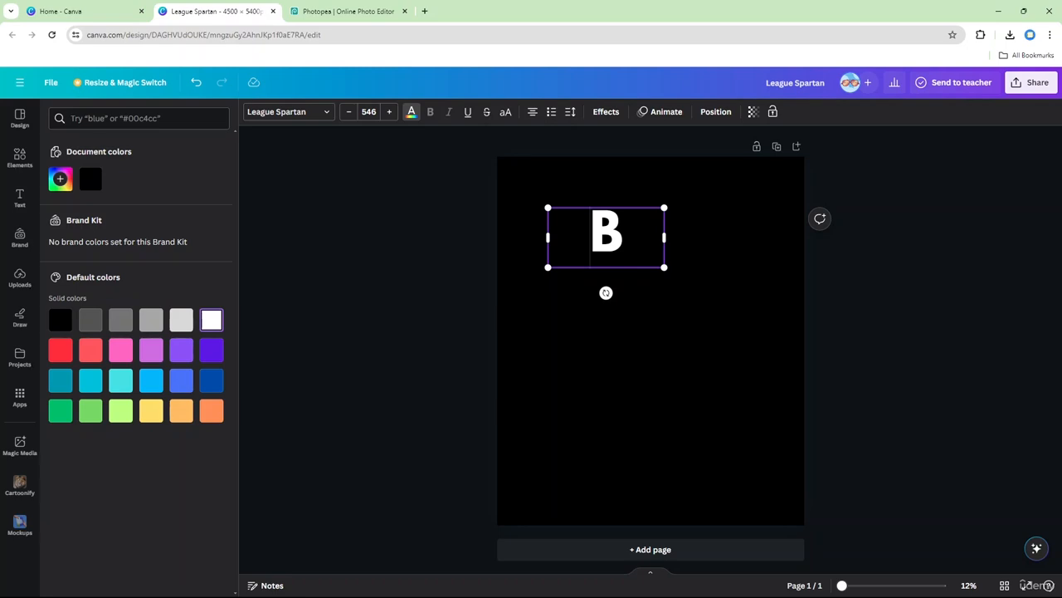
type("lack")
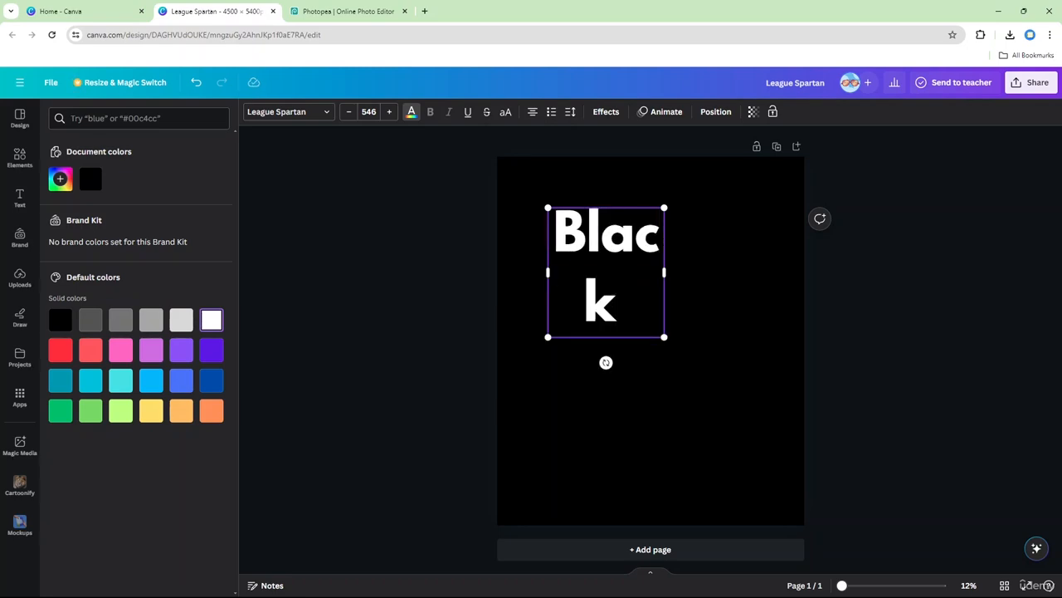
type(" His")
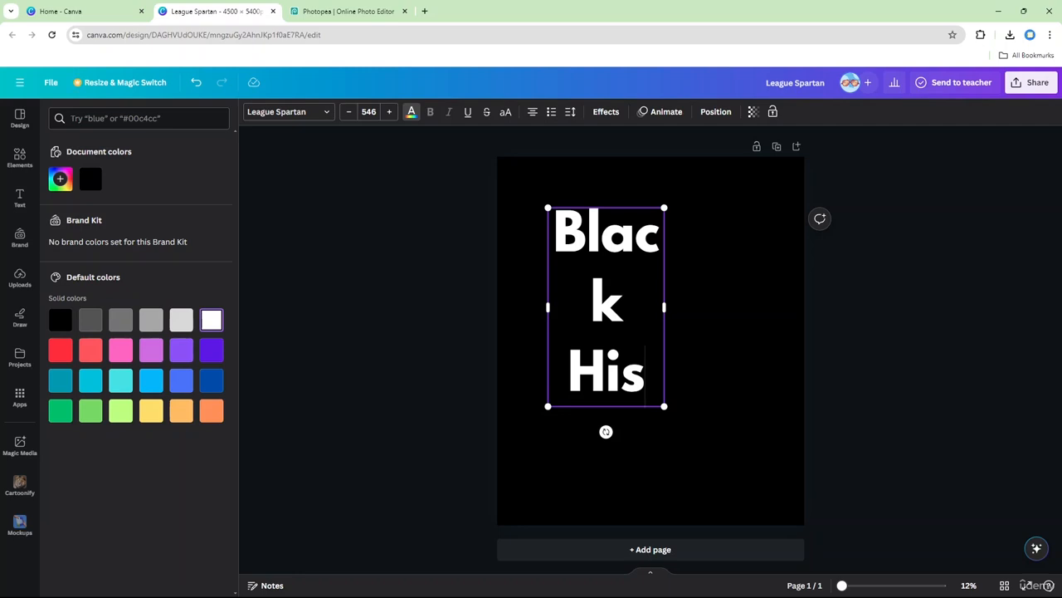
type("tory")
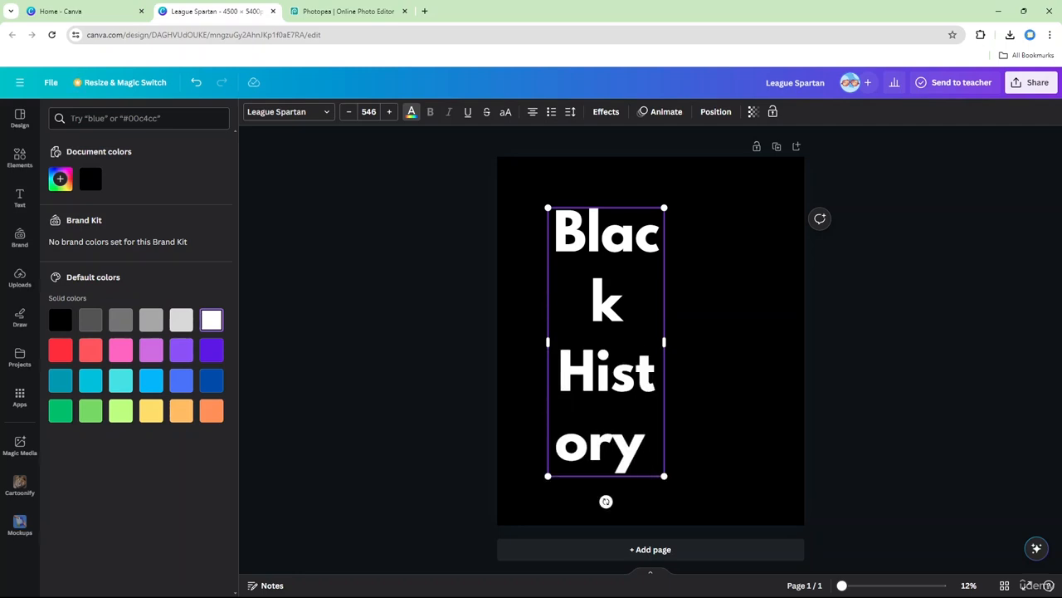
type(" is Am")
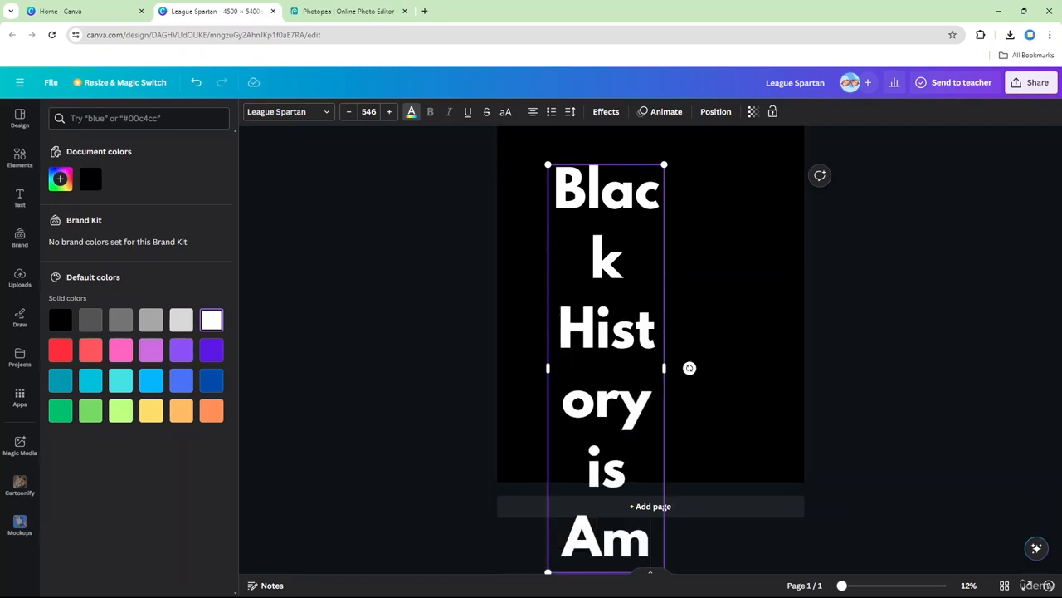
type("erican His")
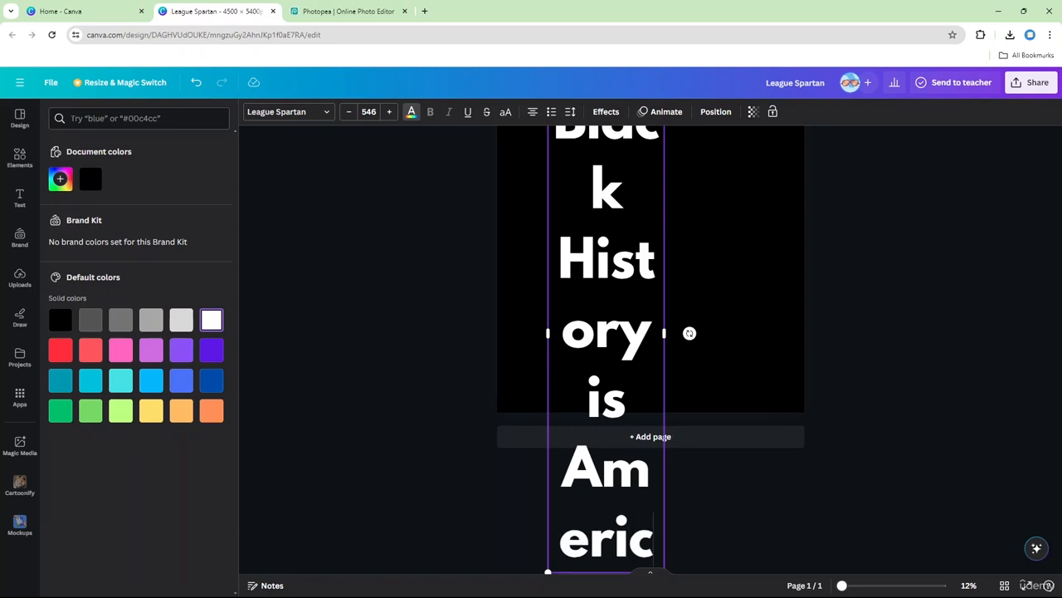
type("tory")
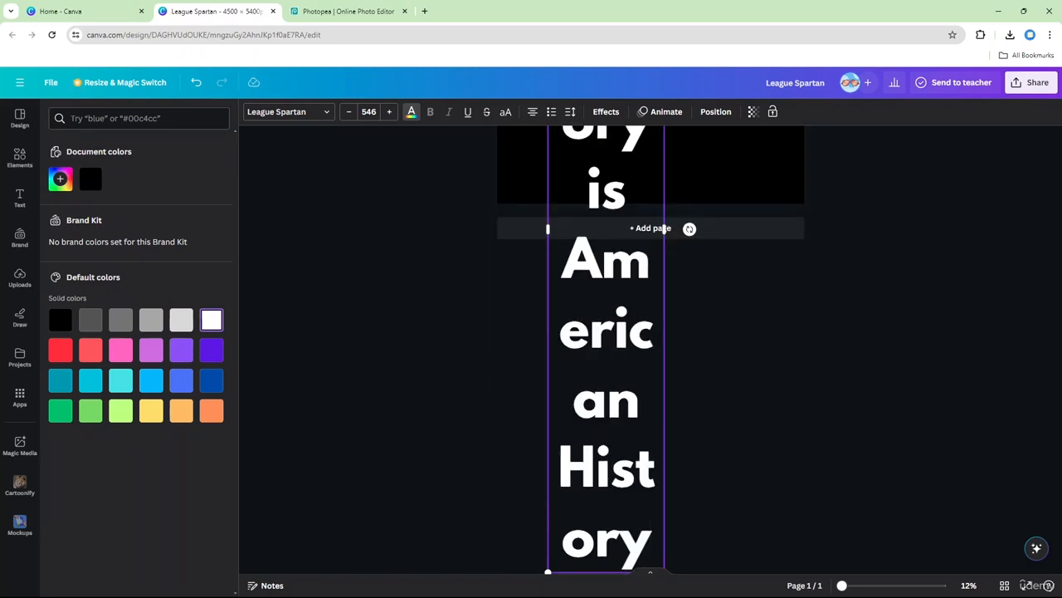
- Set the phrase's font size to 200, then scale the text box up to size 387 across most of the page width
left_click(349, 113)
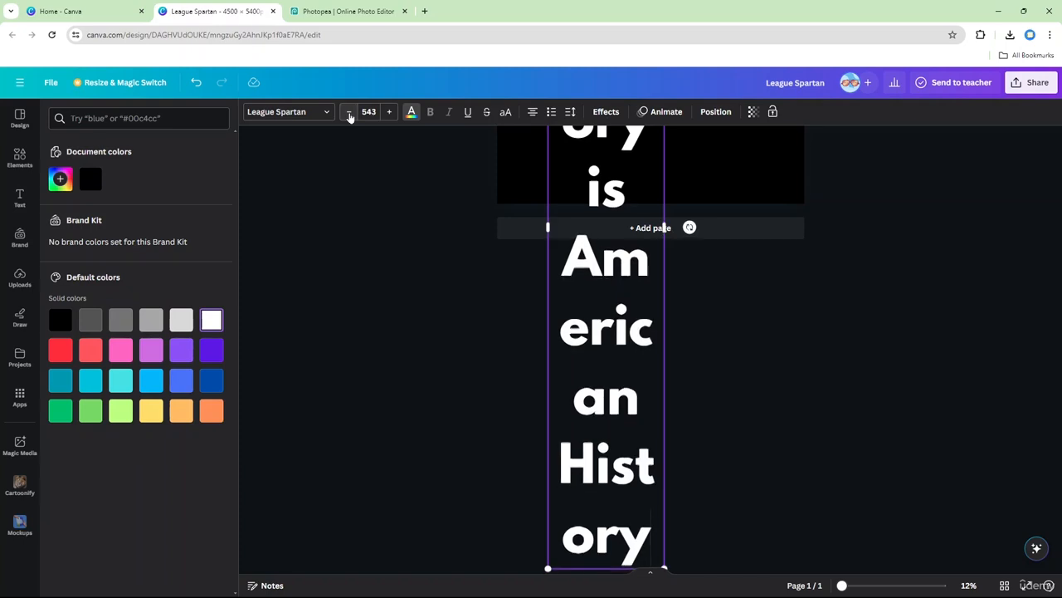
left_click(349, 113)
left_click(349, 113)
left_click(350, 113)
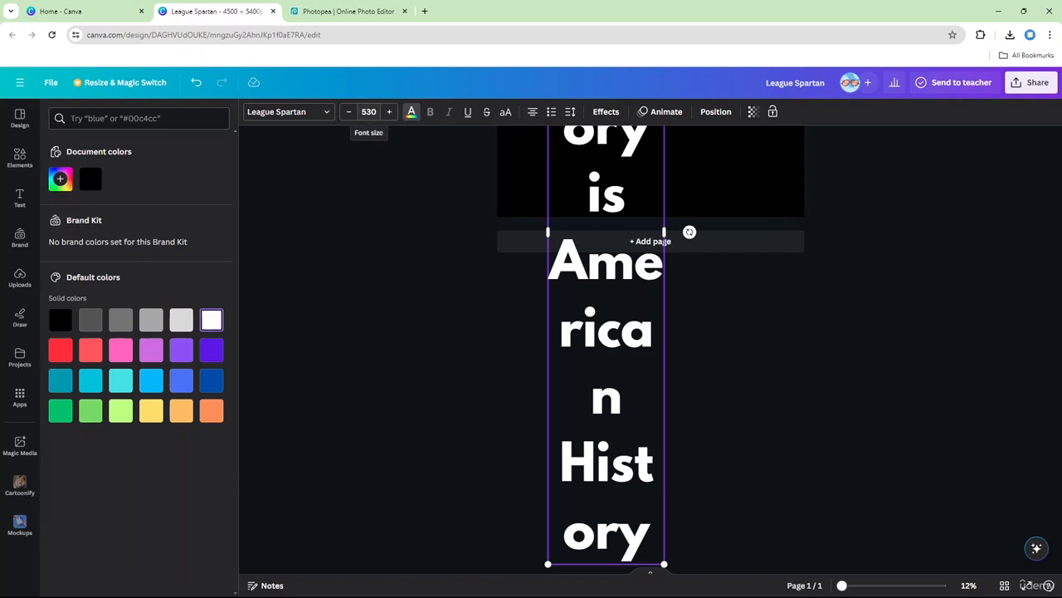
left_click(370, 112)
type("20")
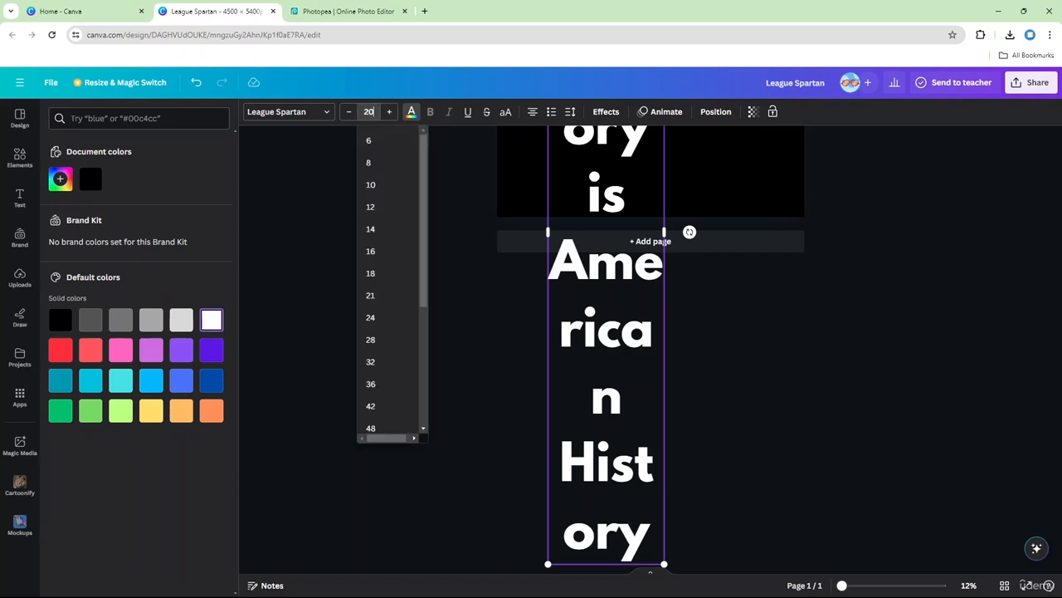
type("0")
key("Return")
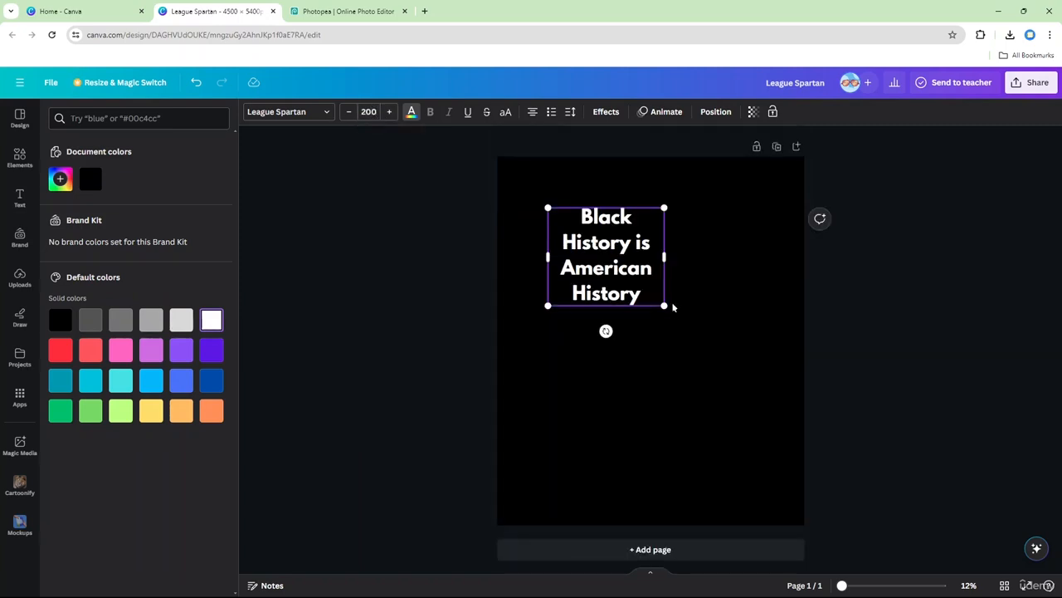
left_click_drag(664, 305, 774, 396)
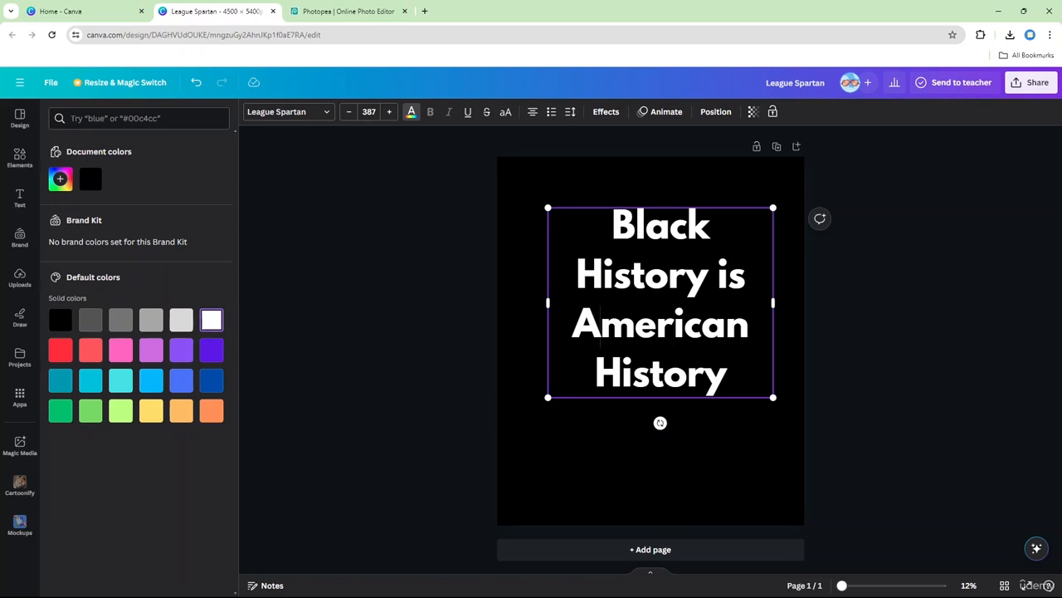
- Move "History is American History" out of the phrase into its own text box, leaving only "Black" in the original
left_click_drag(576, 275, 728, 374)
key("ctrl+c")
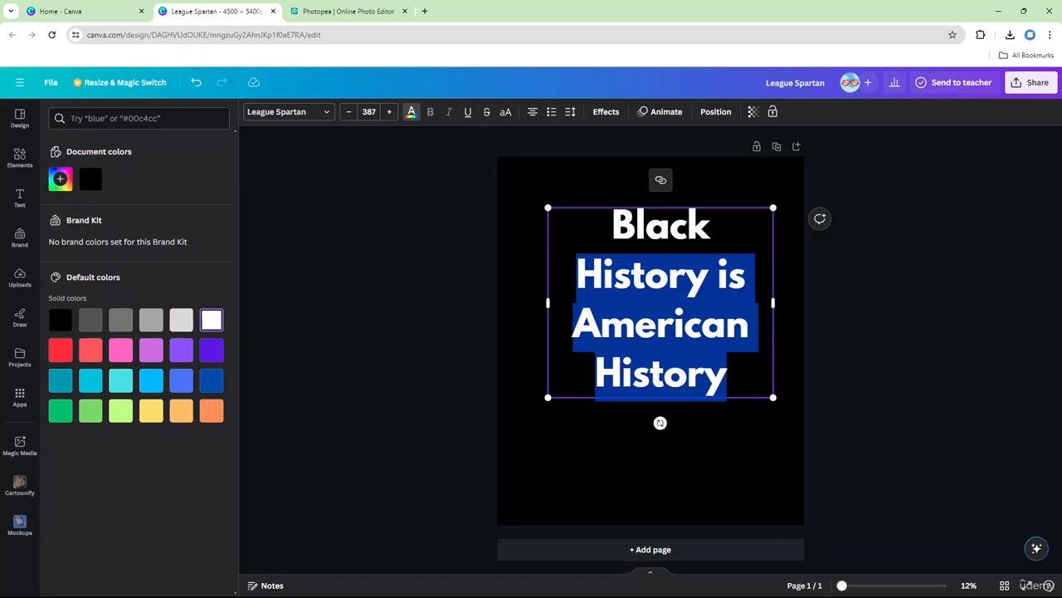
key("BackSpace")
left_click(713, 324)
left_click(653, 236)
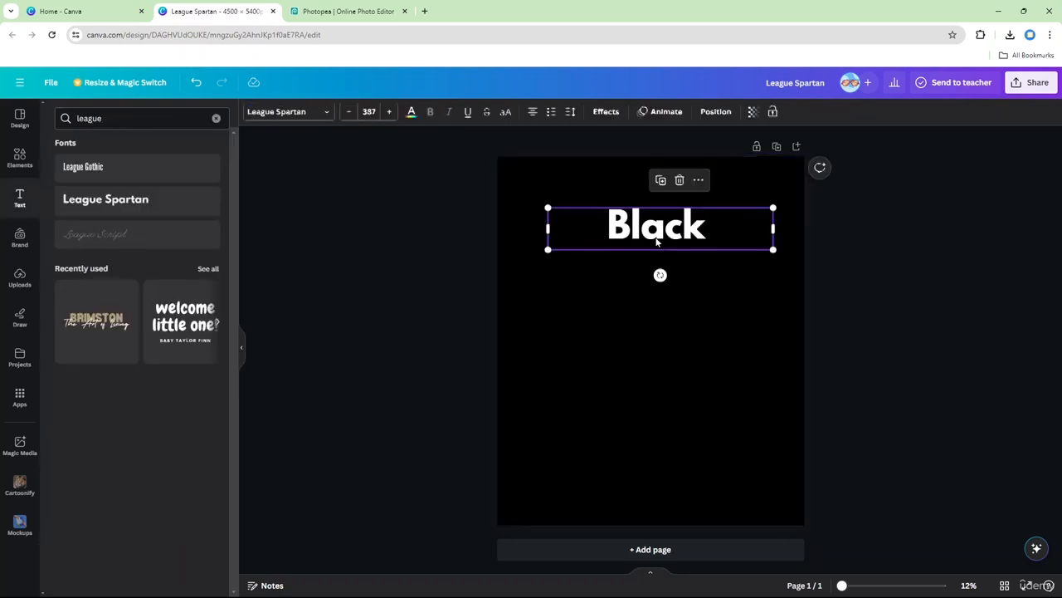
left_click(602, 291)
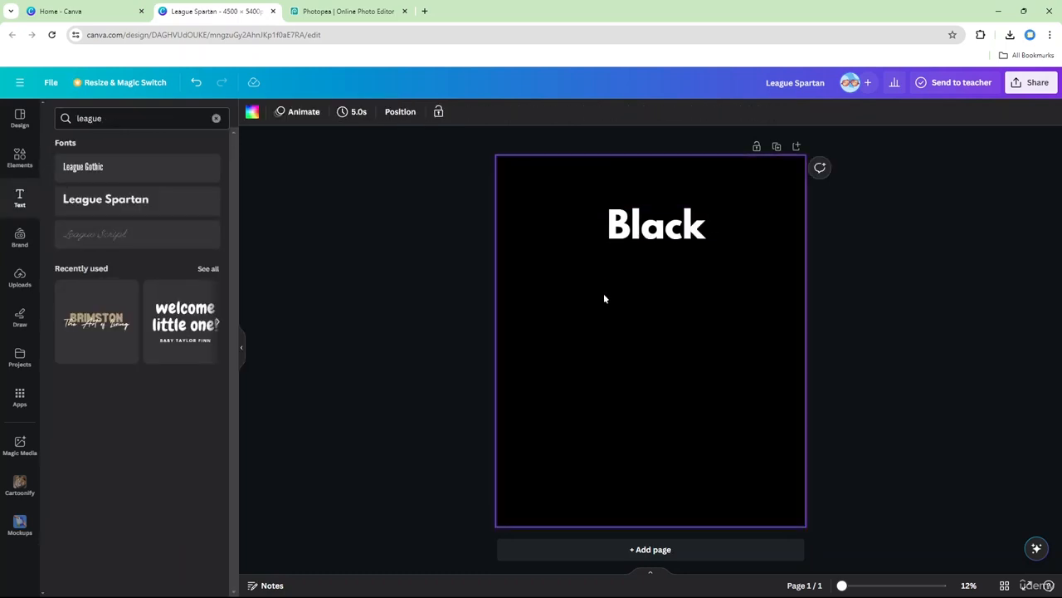
key("ctrl+v")
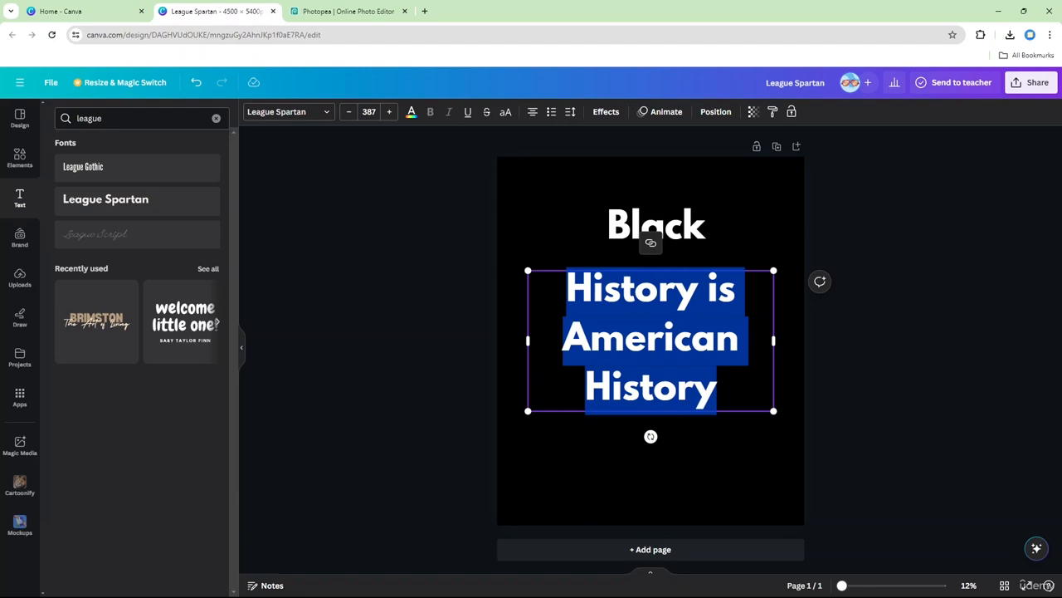
- Shrink the "History is American History" text box slightly and move it to the lower half of the page
left_click(691, 340)
left_click_drag(774, 272, 729, 297)
left_click(743, 381)
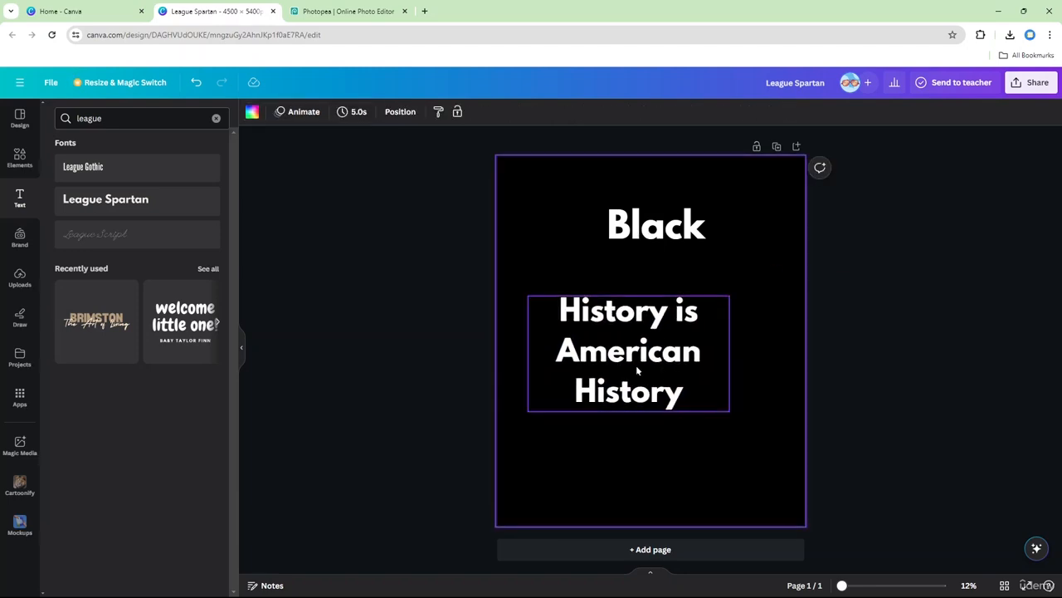
left_click_drag(639, 369, 674, 430)
- Rewrite the word "Black" in capitals as "BLACK"
left_click(656, 244)
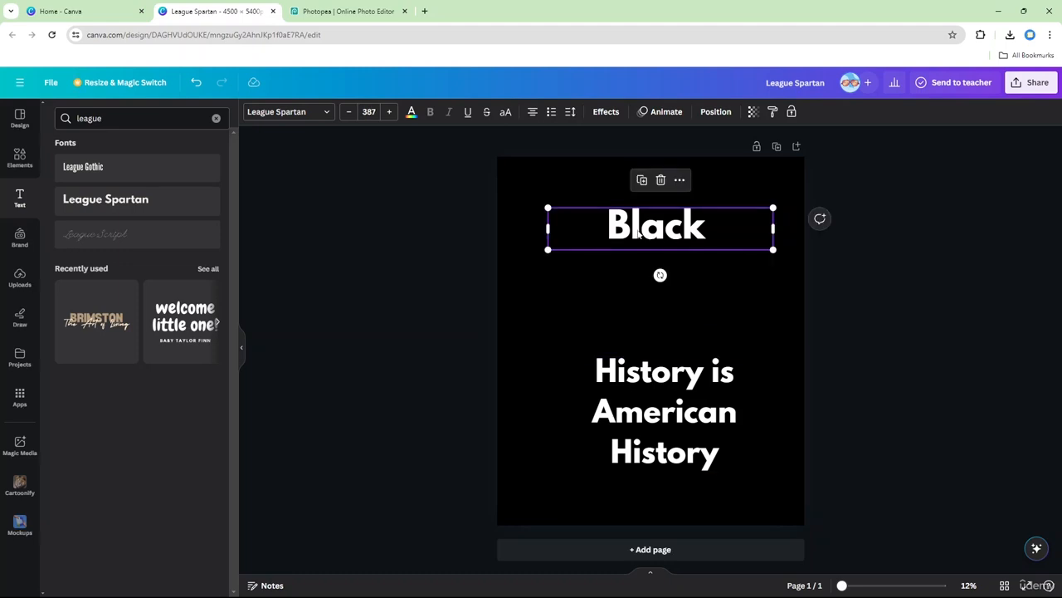
left_click(641, 226)
left_click_drag(642, 226, 706, 226)
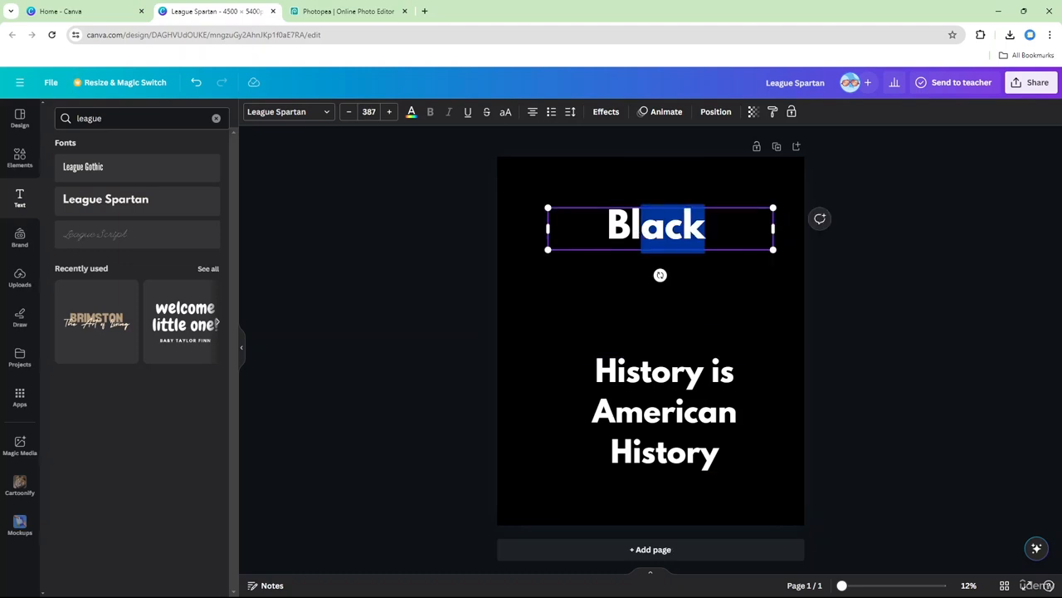
key("BackSpace")
key("BackSpace")
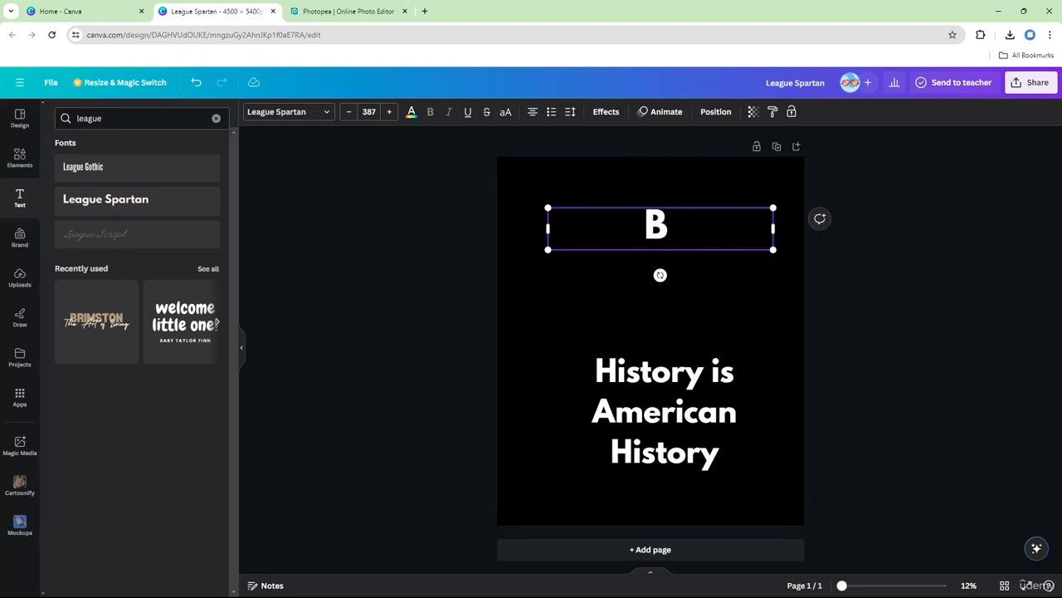
type("LA")
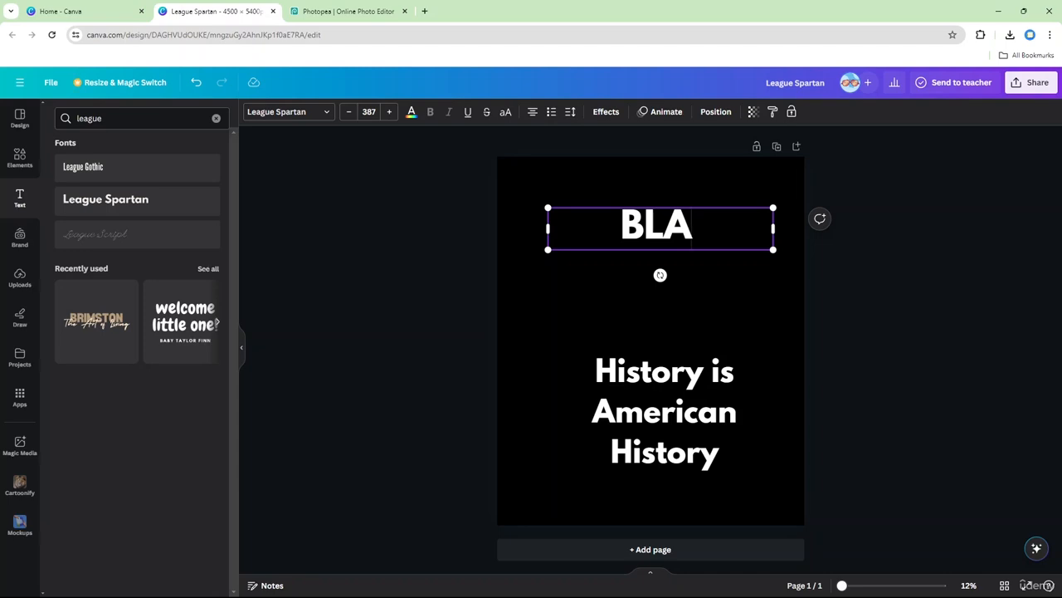
type("CK")
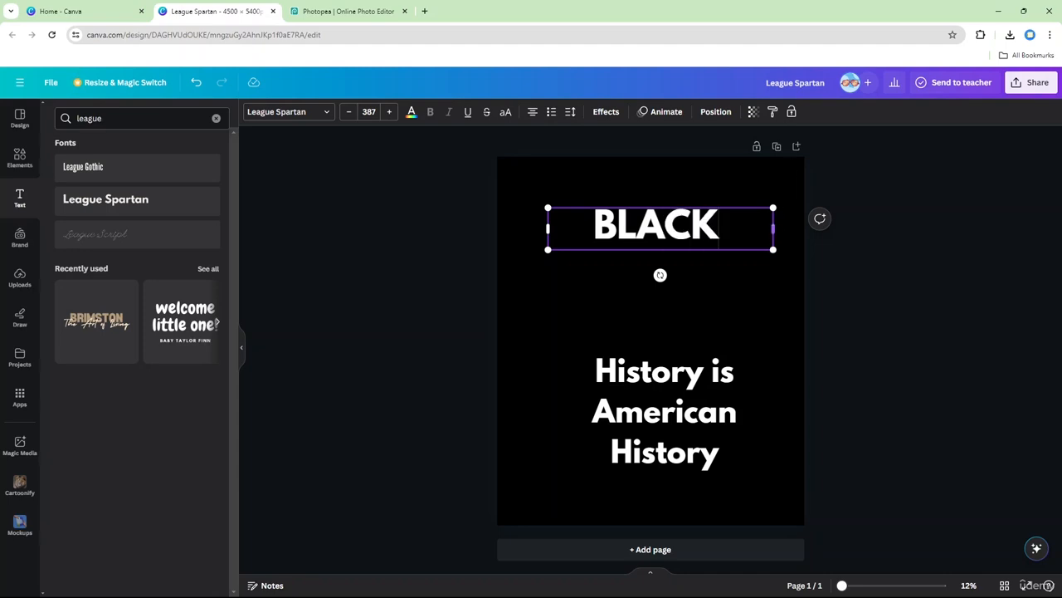
- Enlarge the "BLACK" text to font size 474, extending its box to the page's left edge
left_click(773, 267)
left_click(653, 239)
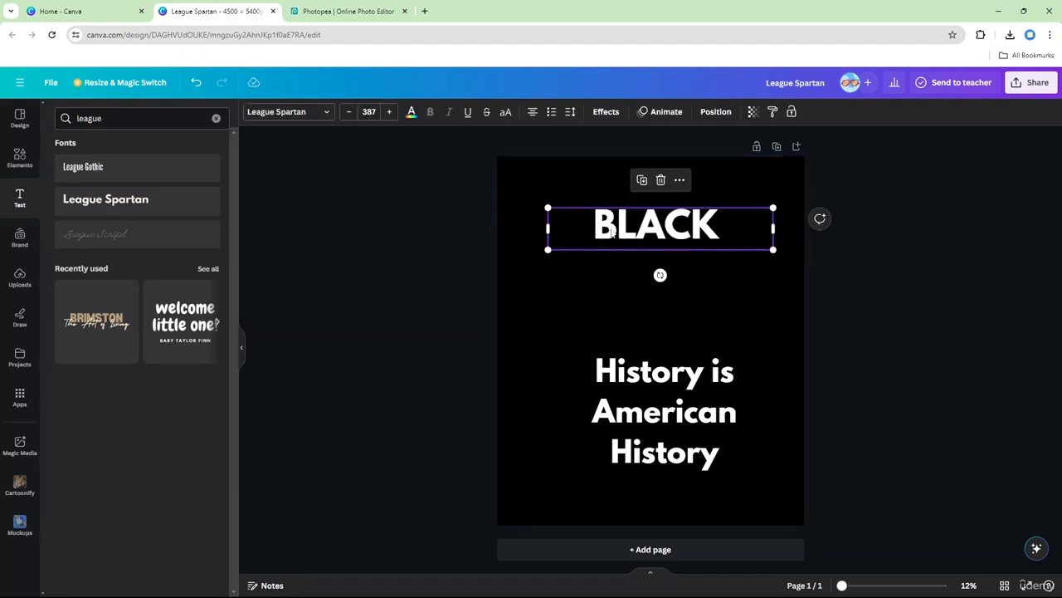
left_click_drag(548, 207, 497, 198)
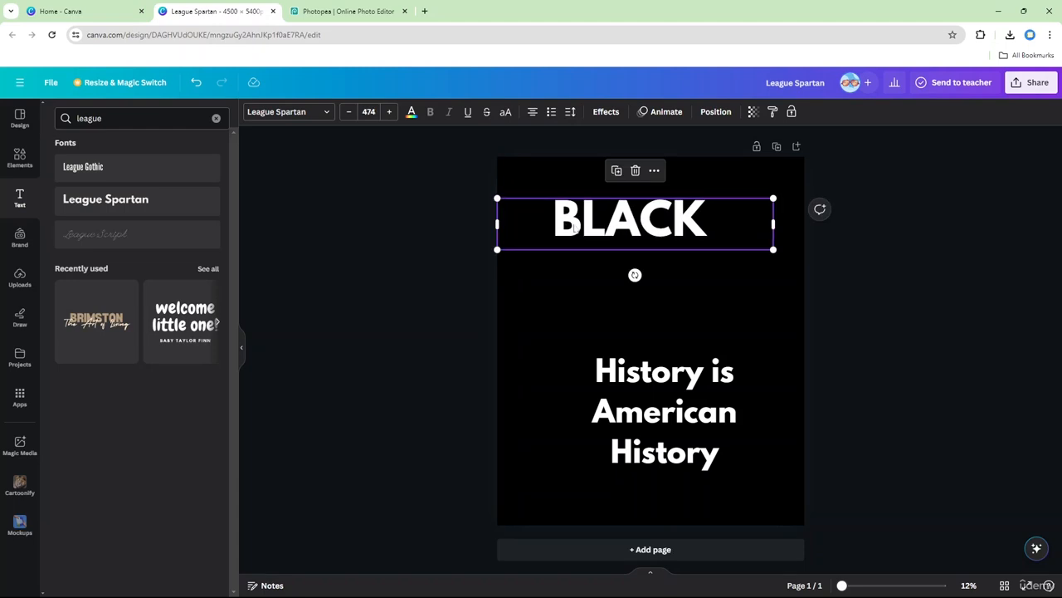
- Colour only the letter "B" of "BLACK" in the custom red #DF1313
left_click(581, 230)
key("Right")
key("Right")
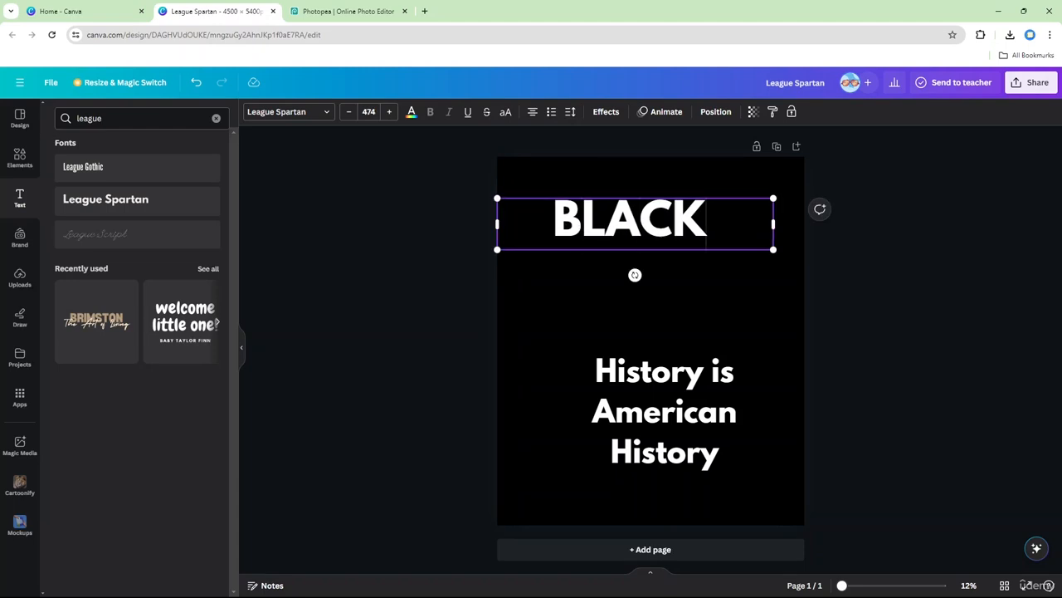
left_click_drag(582, 223, 554, 222)
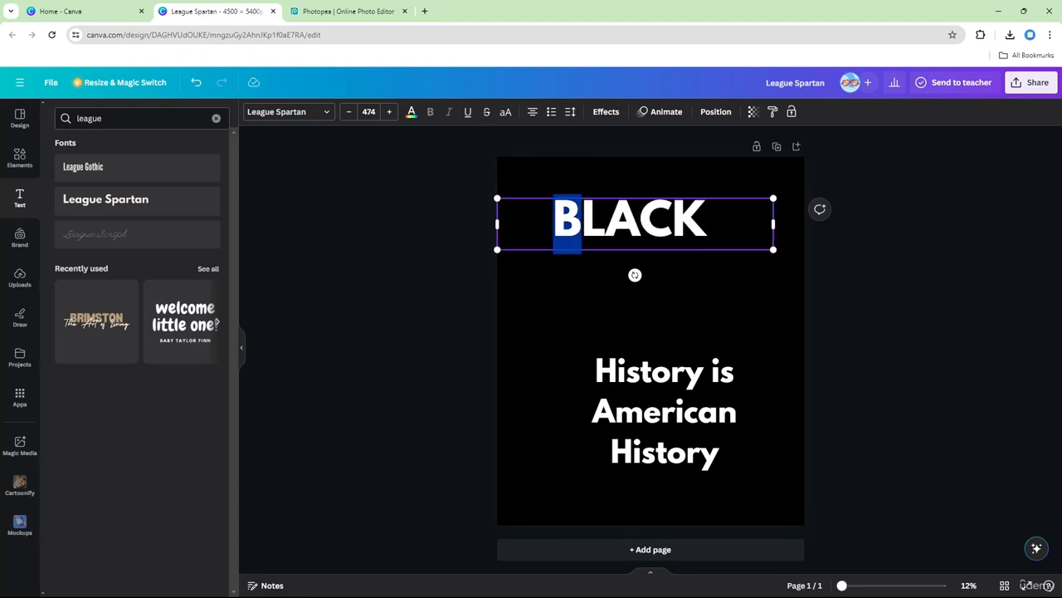
left_click(412, 112)
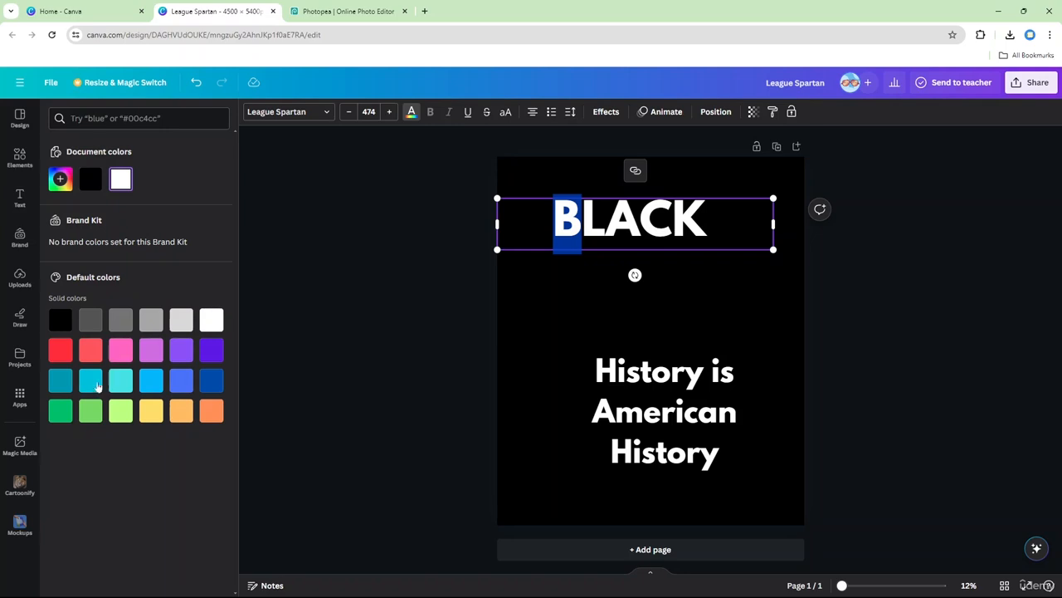
left_click(63, 352)
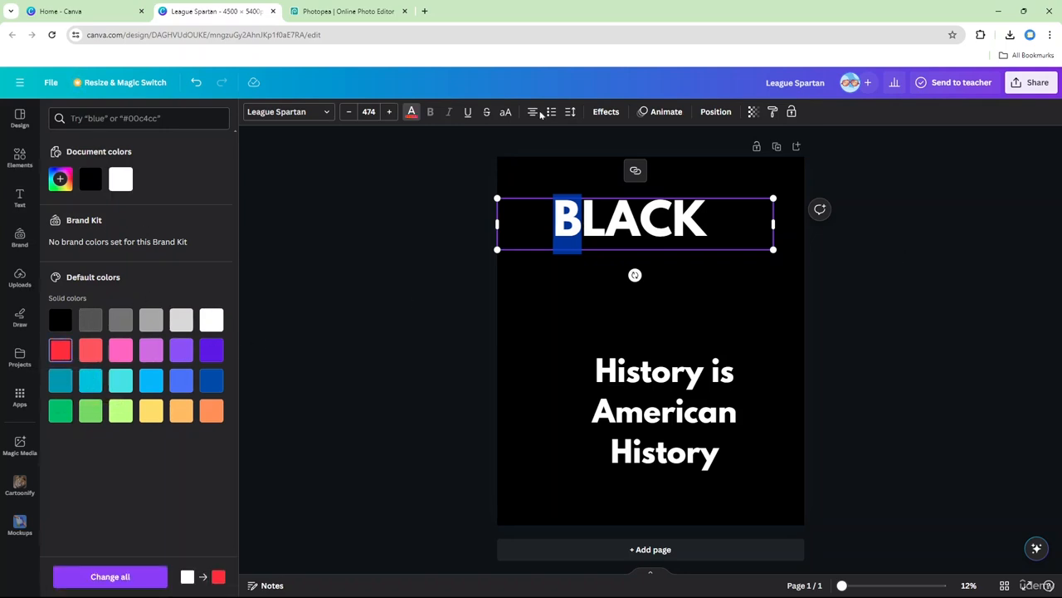
left_click(60, 180)
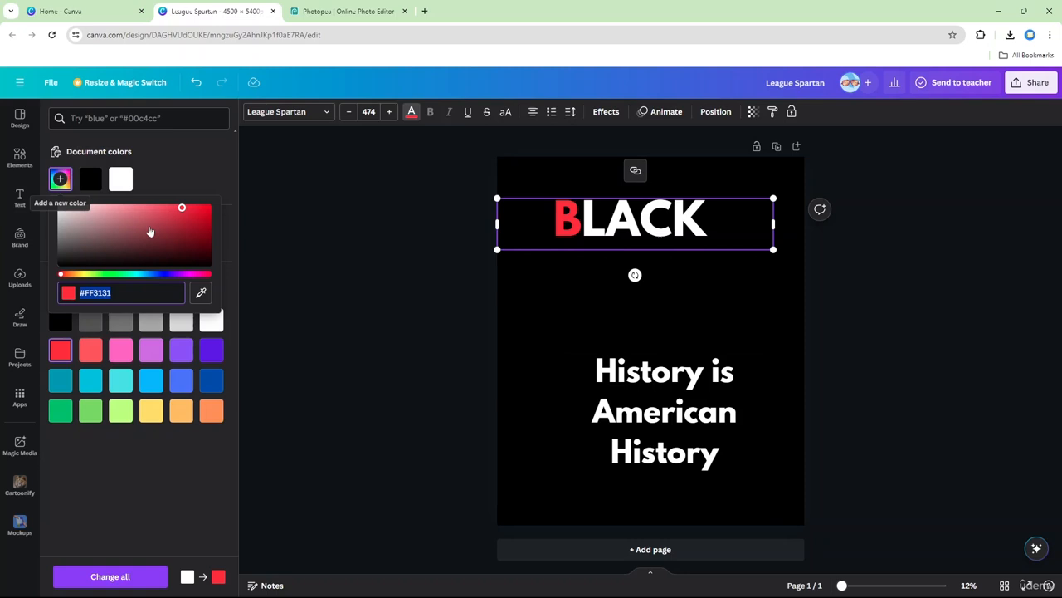
left_click(199, 215)
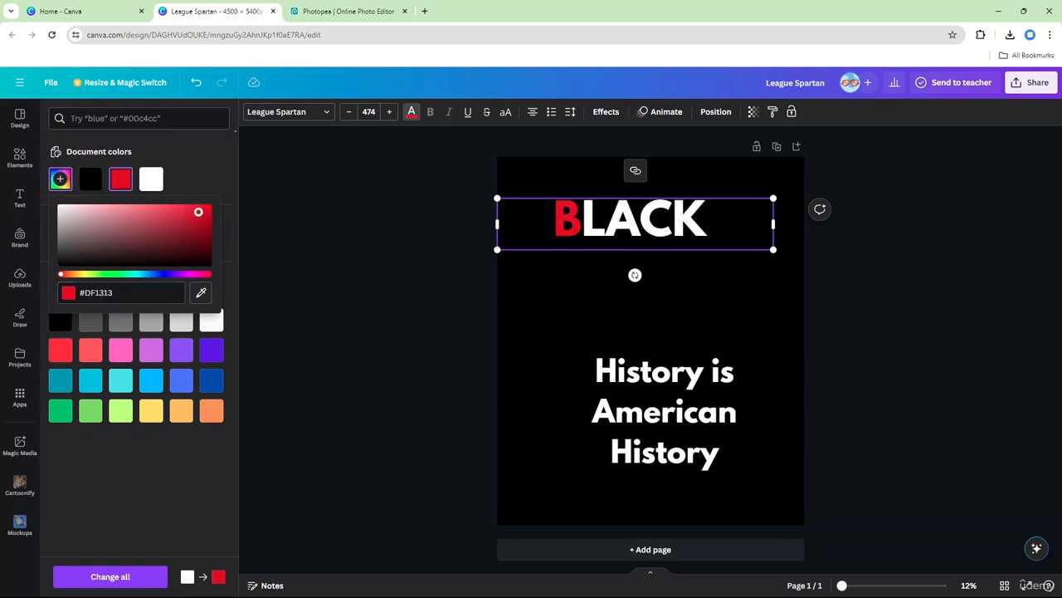
key("Escape")
- Colour only the letter "L" of "BLACK" in the custom green #0BF476
left_click_drag(607, 220, 582, 219)
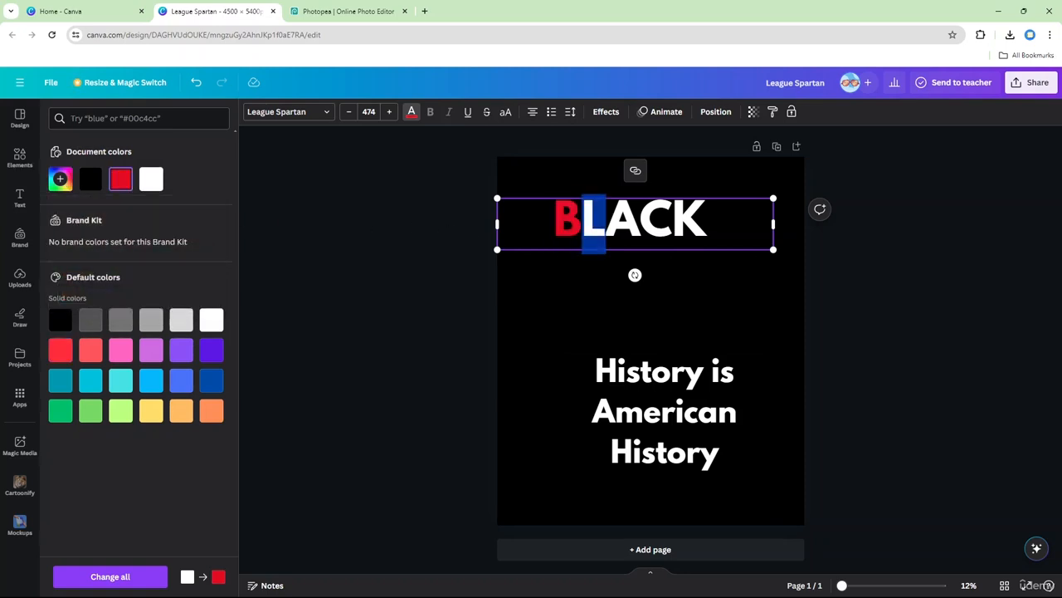
left_click(59, 180)
left_click(122, 274)
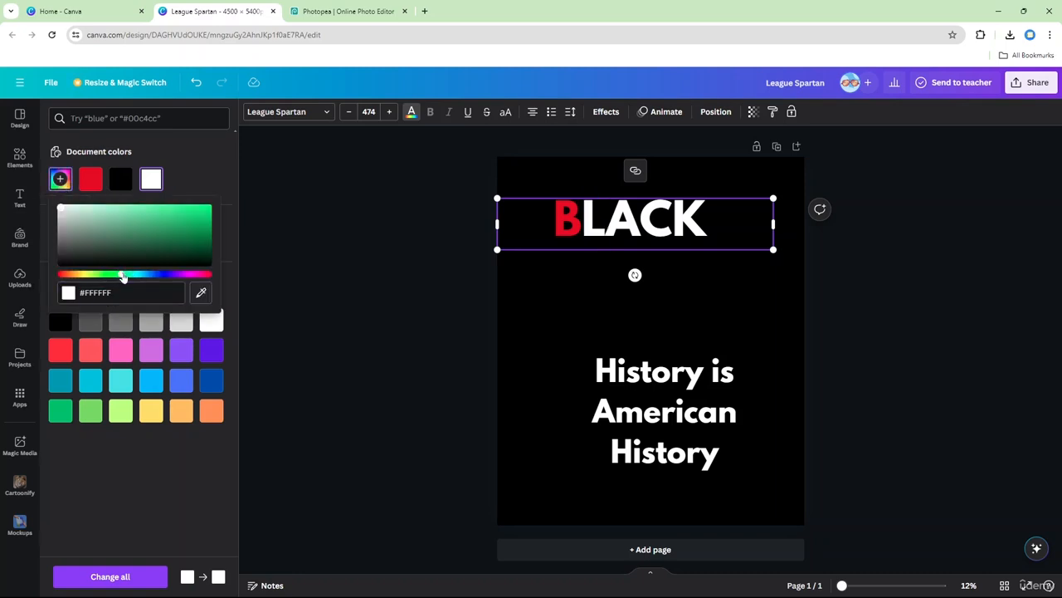
left_click(206, 213)
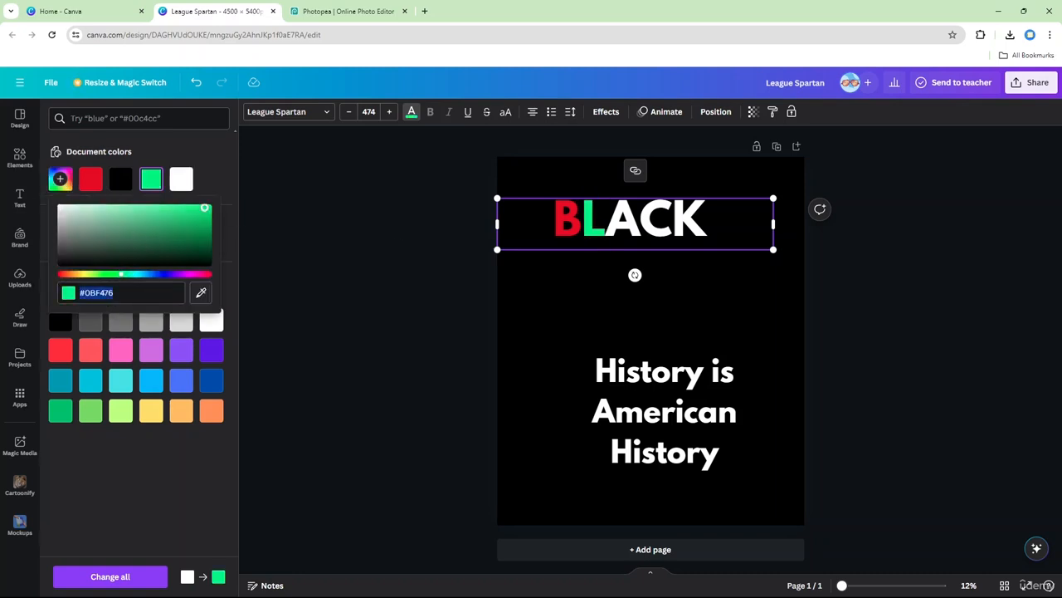
- Colour only the letter "A" of "BLACK" in the default coral red
left_click_drag(640, 220, 608, 219)
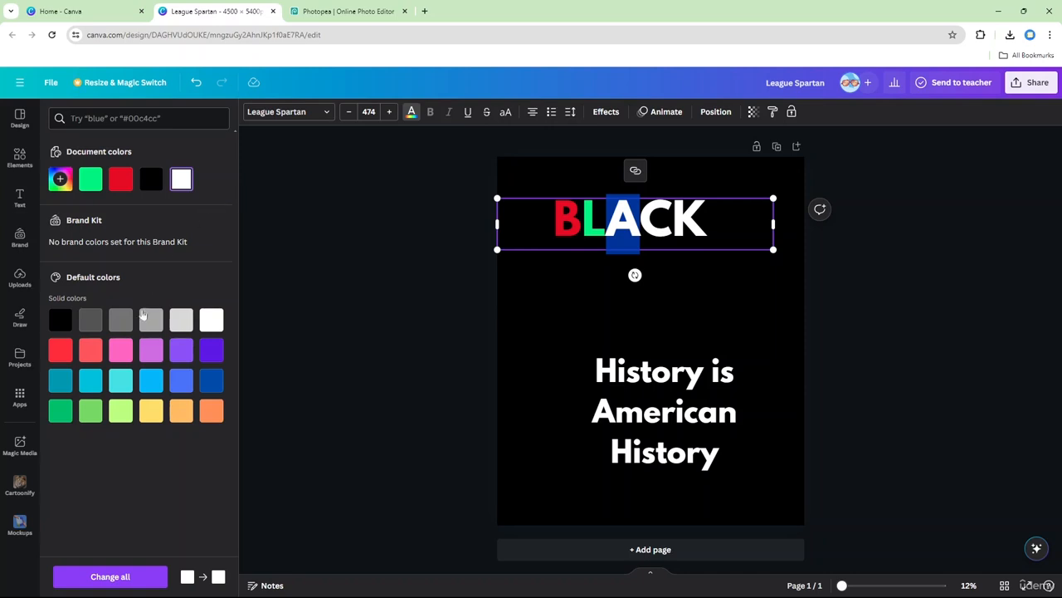
left_click(86, 351)
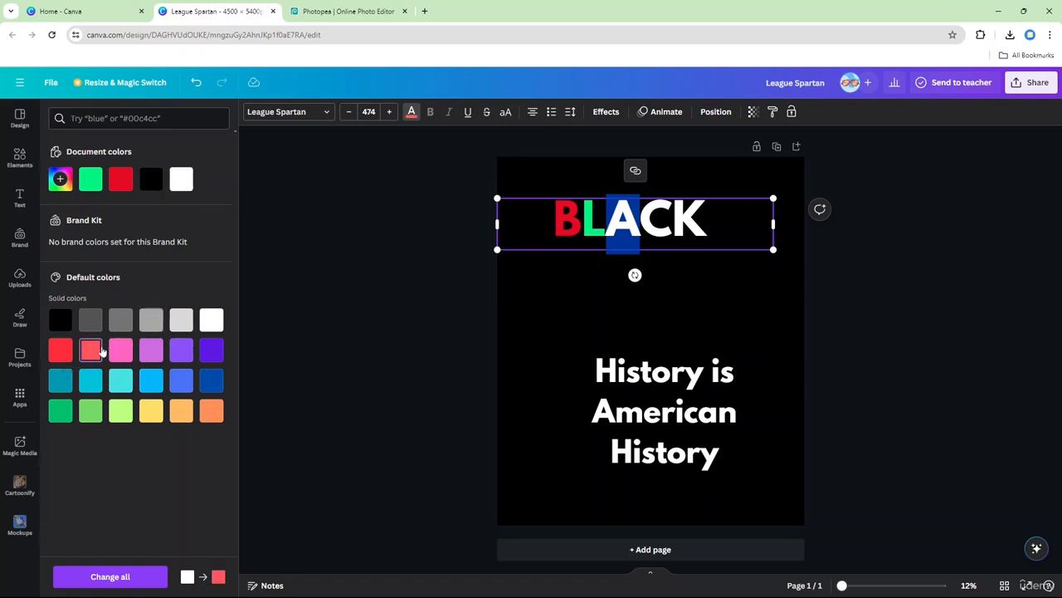
- Colour only the letter "C" of "BLACK" in the custom blue #473ADF
left_click_drag(673, 220, 642, 220)
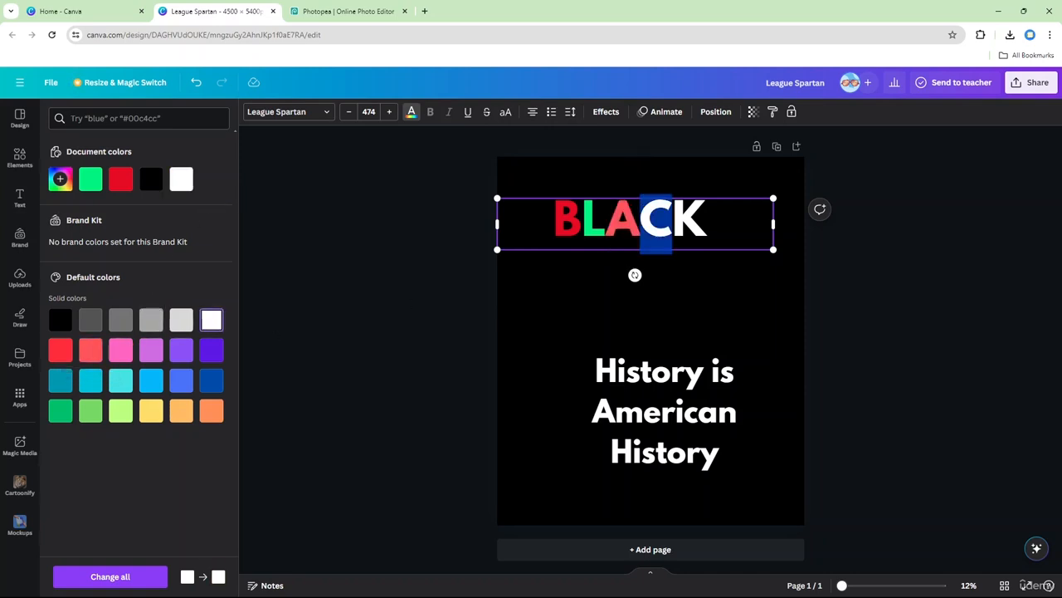
left_click(60, 179)
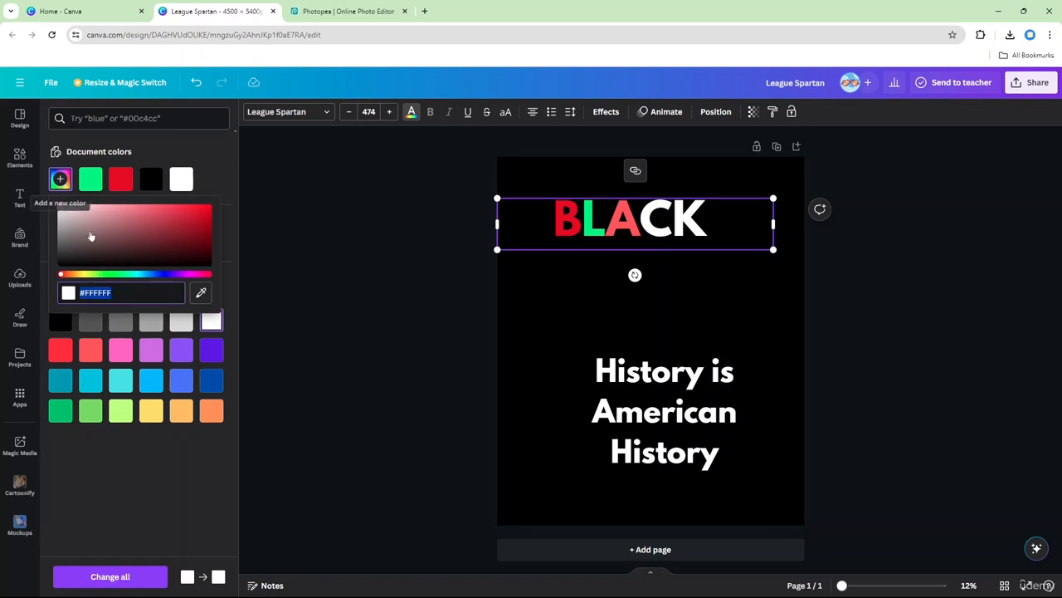
left_click_drag(98, 276, 161, 277)
left_click(172, 212)
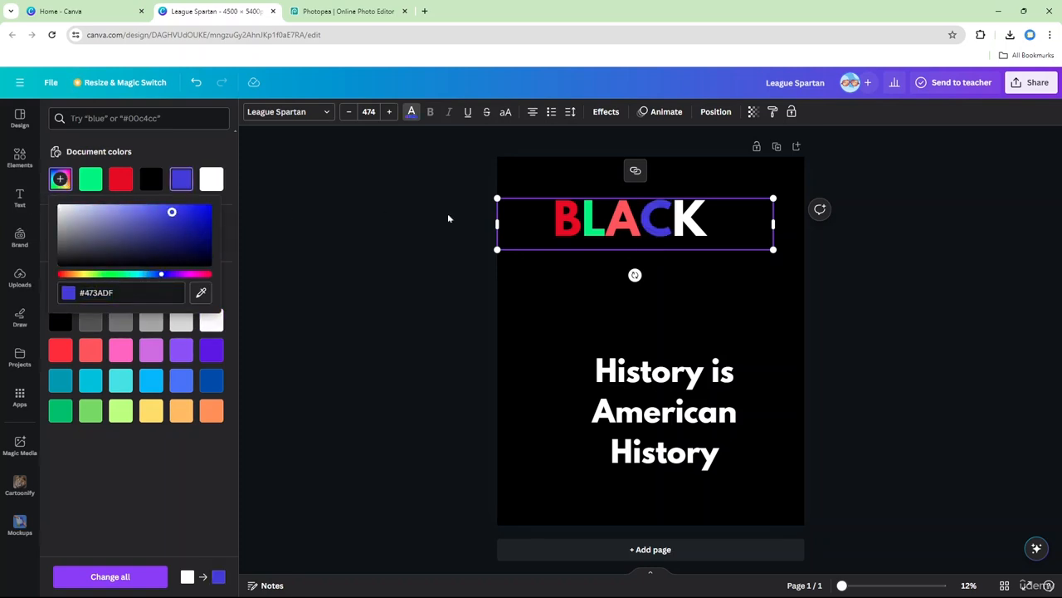
- Colour only the letter "K" of "BLACK" in the default light green
left_click(674, 221)
left_click_drag(674, 221, 708, 221)
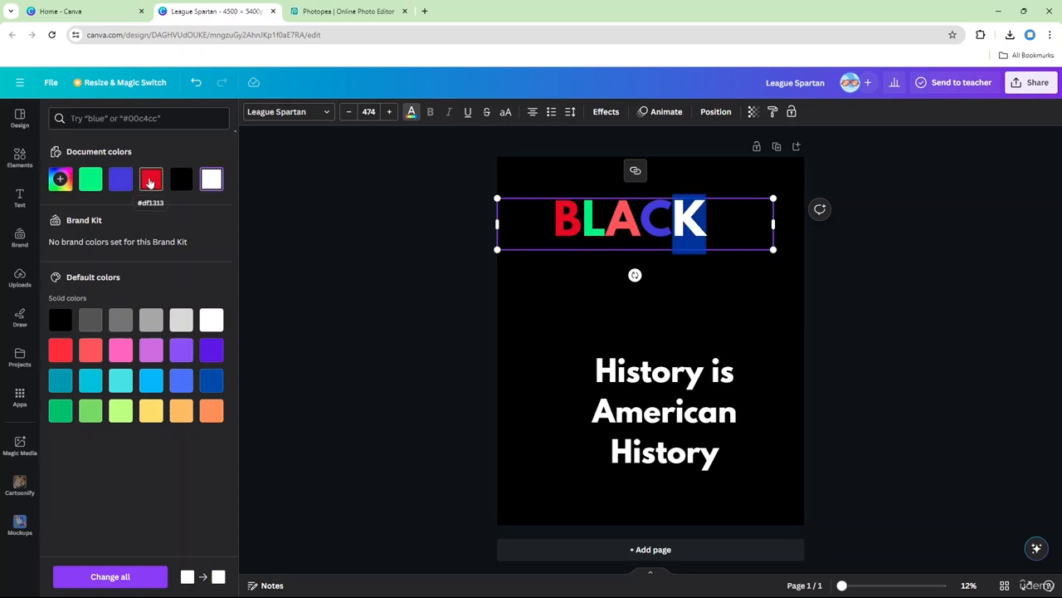
left_click(90, 380)
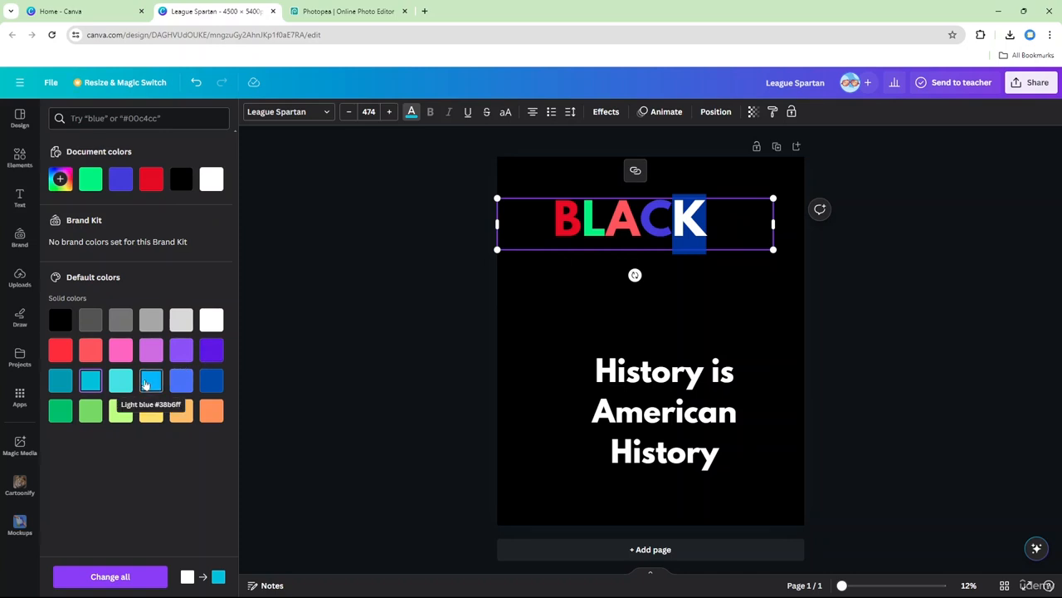
left_click(90, 410)
- Move the "BLACK" text slightly up, closer to the page's top edge
left_click(722, 279)
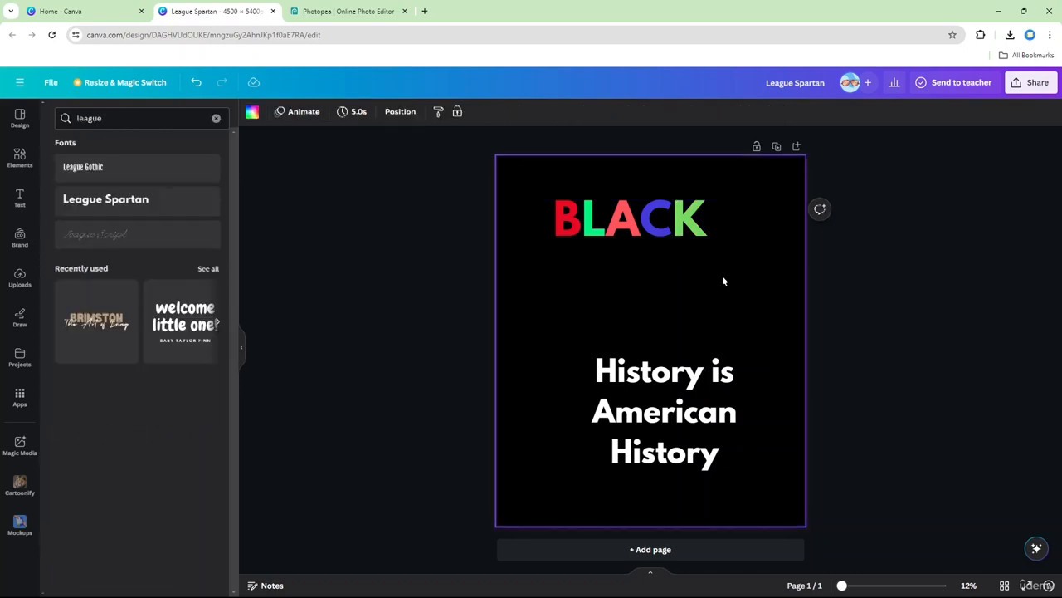
left_click(619, 205)
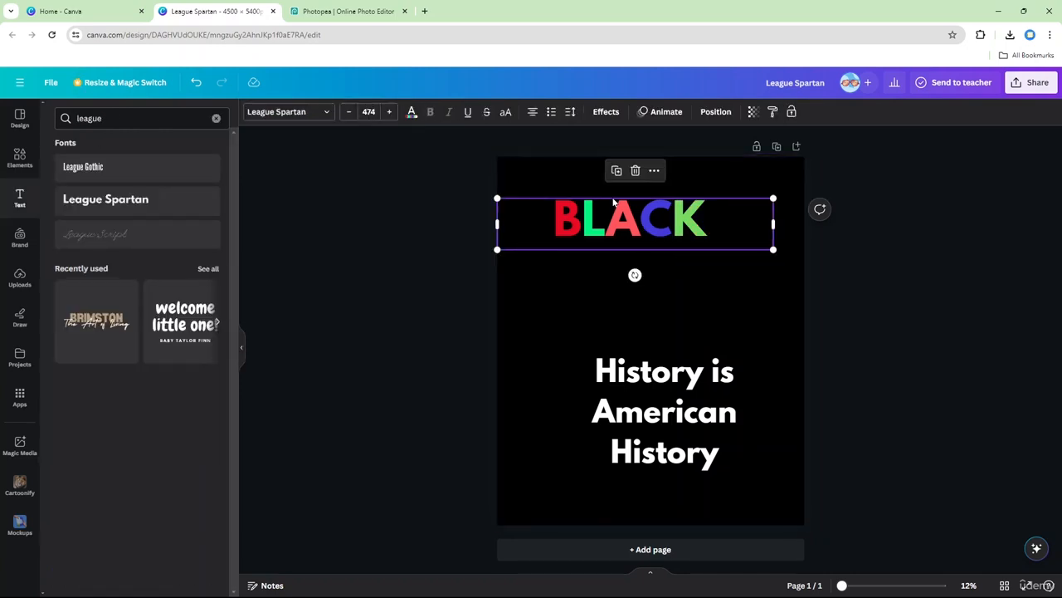
left_click_drag(627, 203, 661, 204)
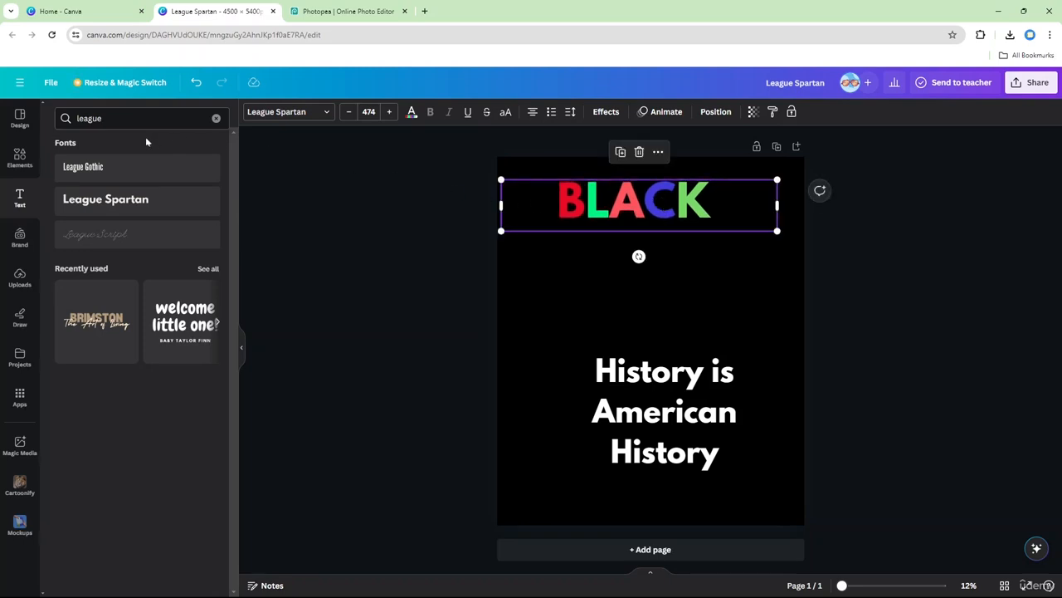
- Add a rectangle shape to the page and narrow it into a thin vertical bar
left_click(216, 118)
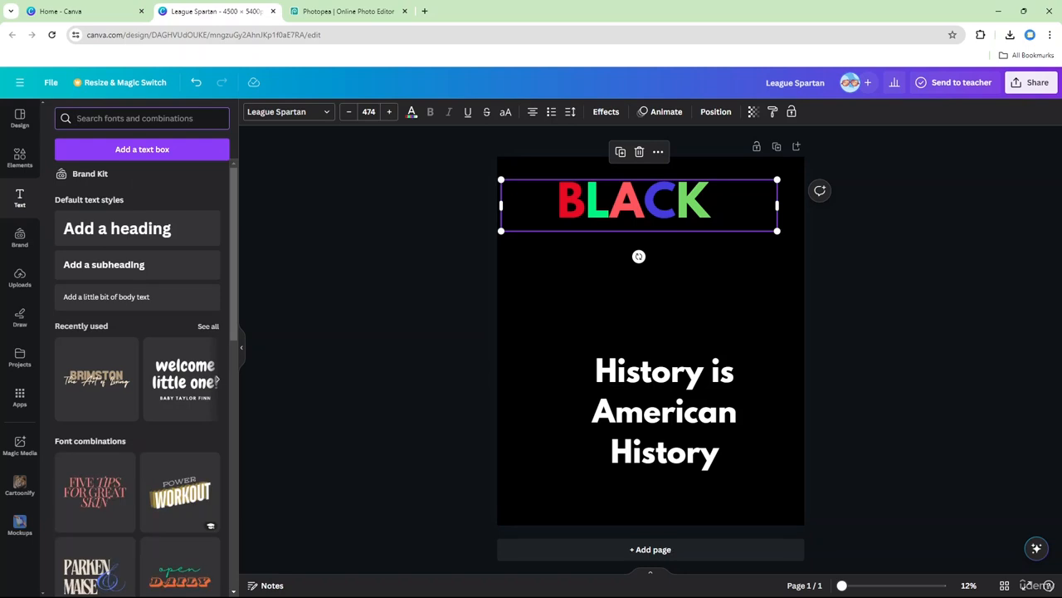
left_click(21, 156)
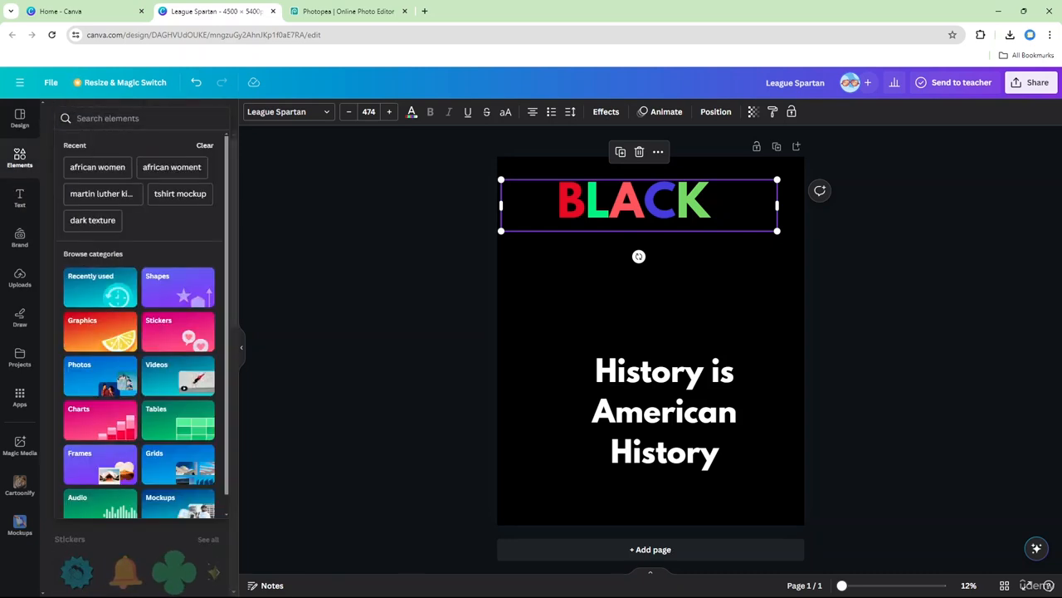
type("re")
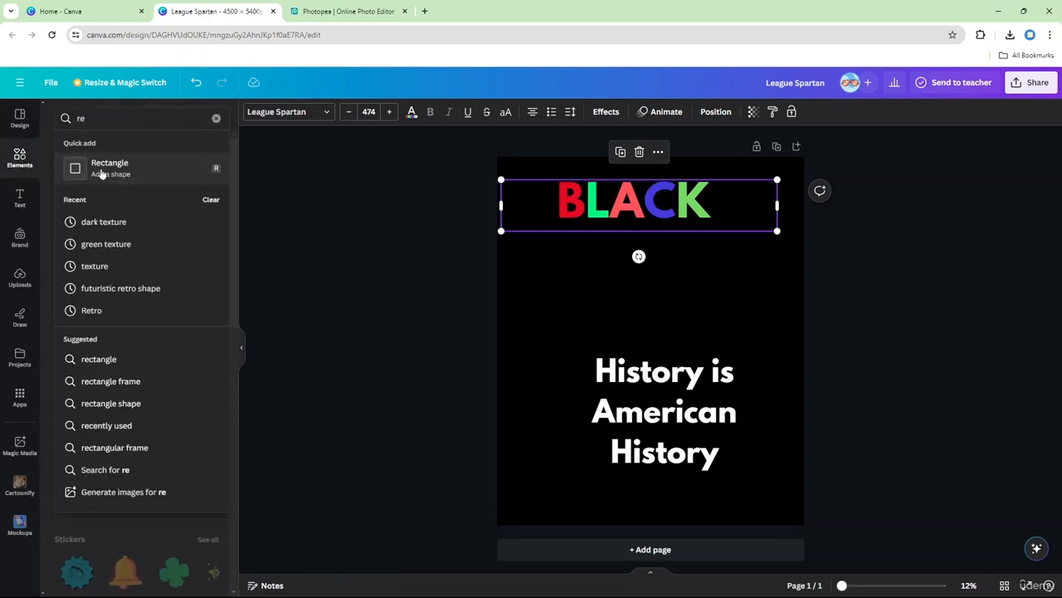
left_click(98, 169)
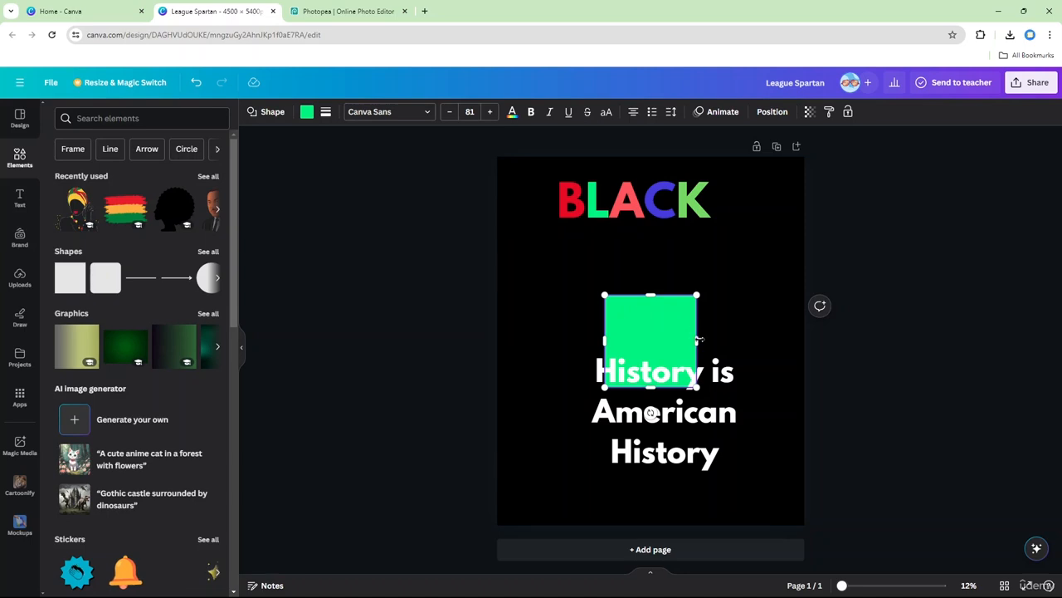
left_click_drag(696, 340, 628, 340)
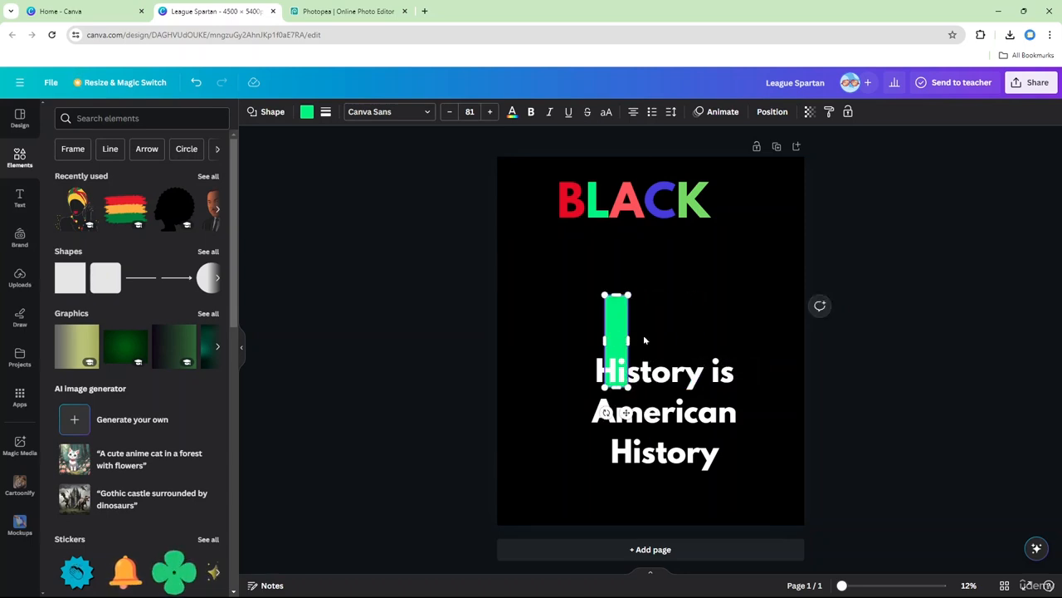
- Place the green bar directly beneath the letter "B", narrow it slightly and let its upper end overlap the letter's base
scroll(618, 299, "up", 3)
left_click_drag(598, 333, 522, 206)
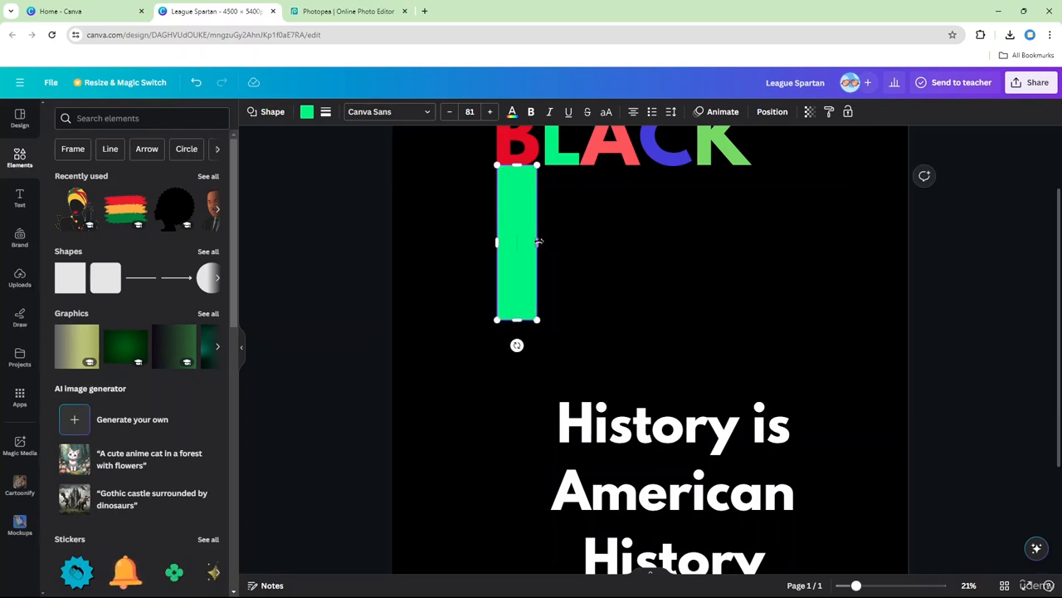
left_click_drag(539, 241, 535, 242)
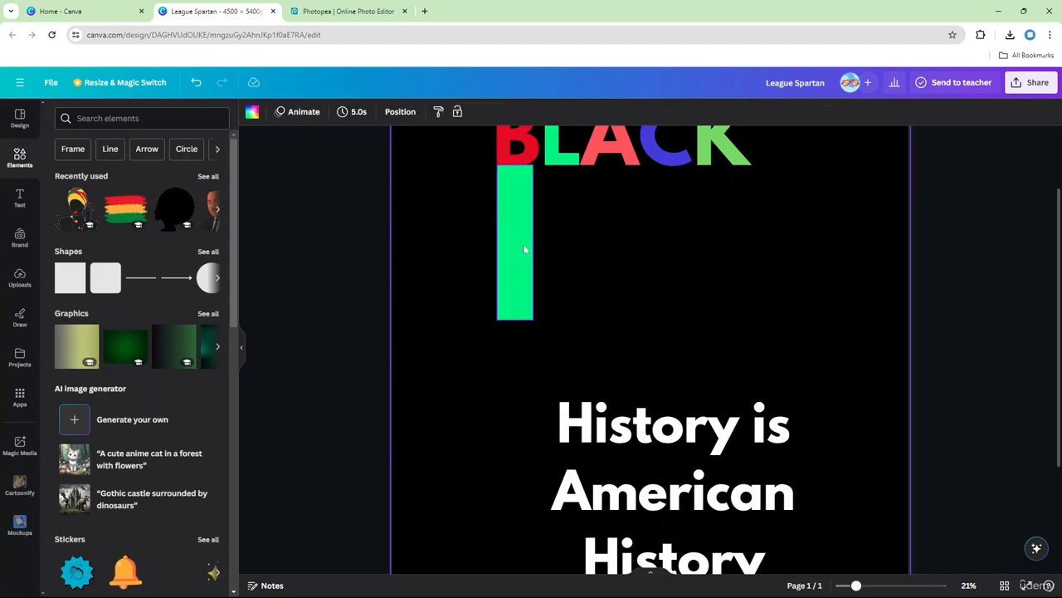
left_click_drag(523, 244, 523, 238)
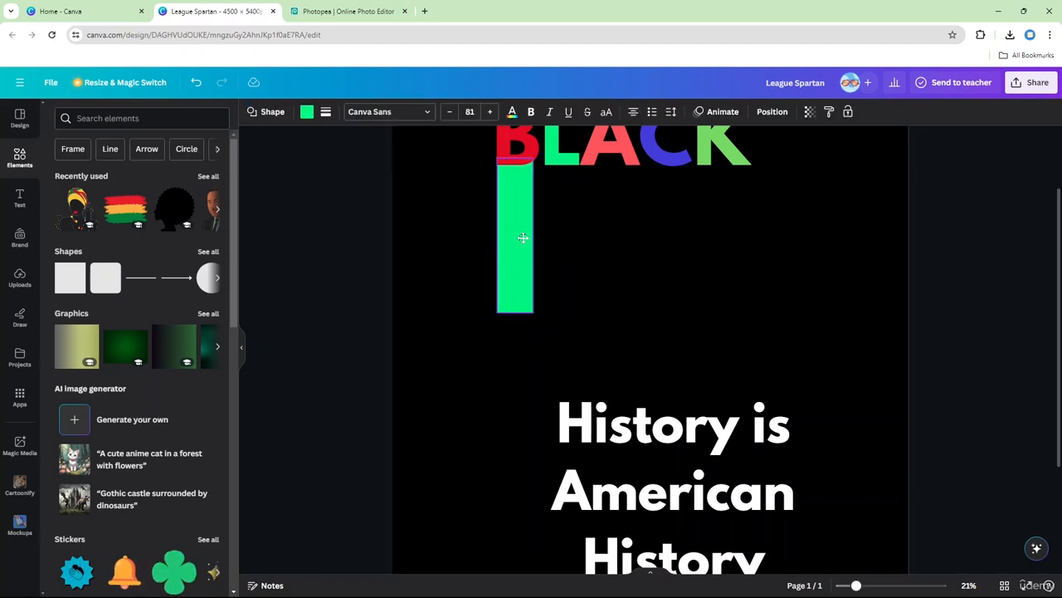
left_click(620, 270)
- Extend the green bar beneath "B" down to the bottom edge of the page
left_click(522, 303)
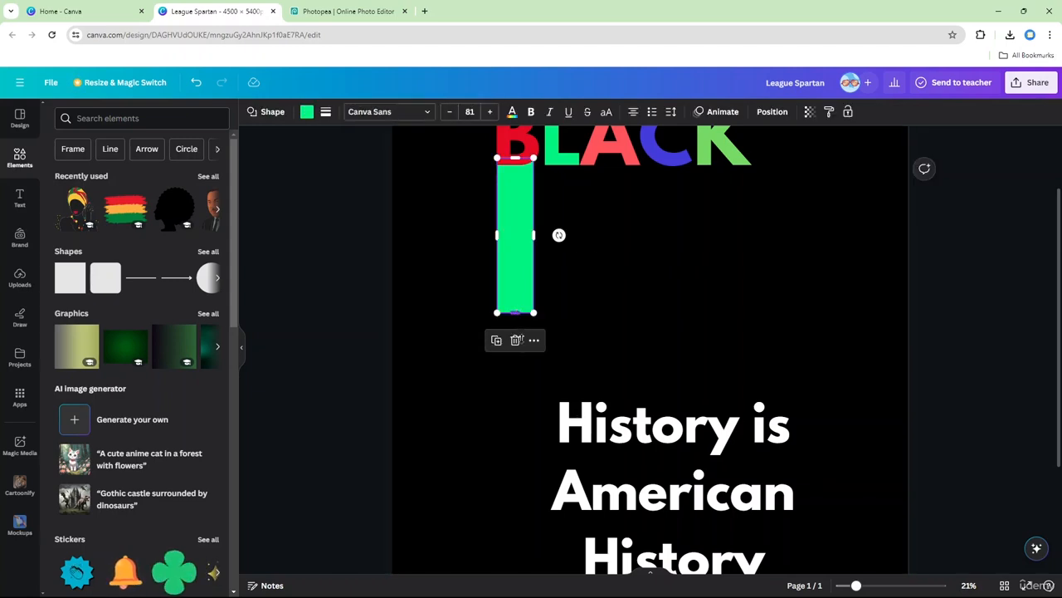
left_click_drag(521, 314, 524, 580)
scroll(564, 423, "down", 2)
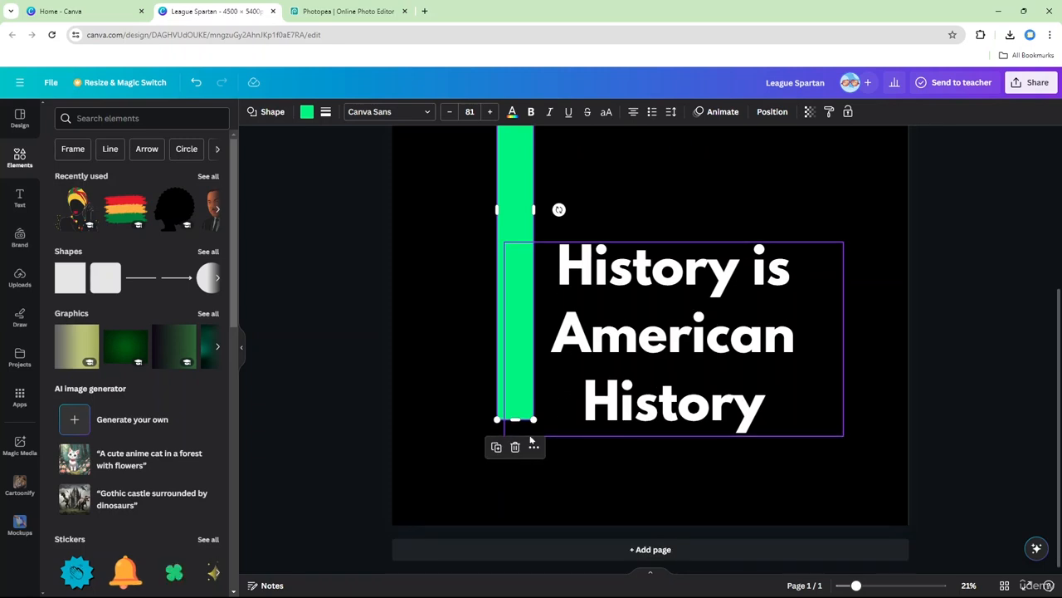
left_click_drag(515, 419, 515, 527)
scroll(527, 313, "up", 3)
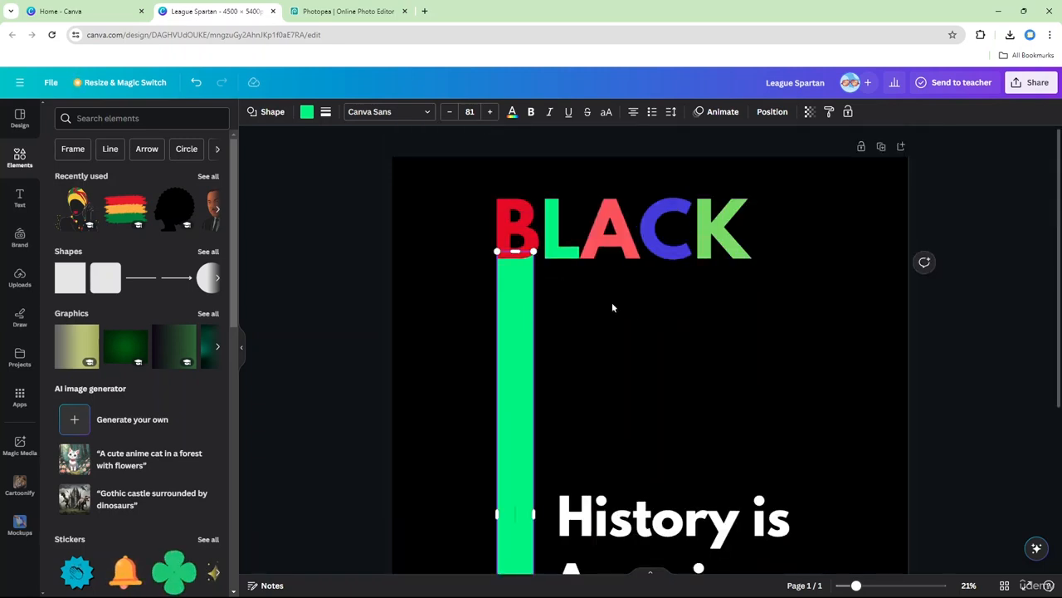
- Fill the bar with the document red #DF1313 and nudge it into alignment with the letter "B"
left_click(520, 222)
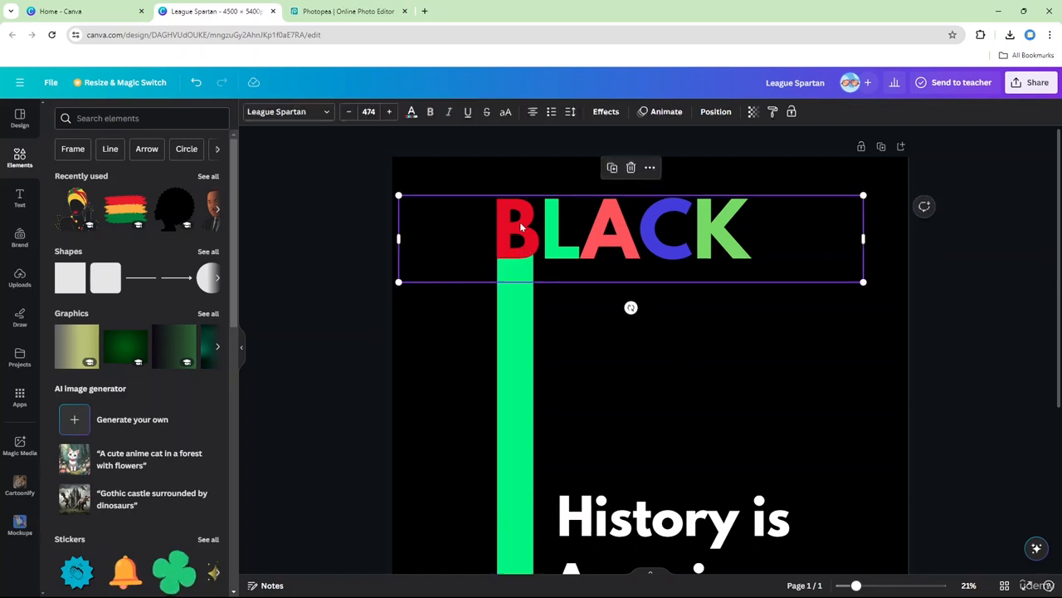
left_click(516, 318)
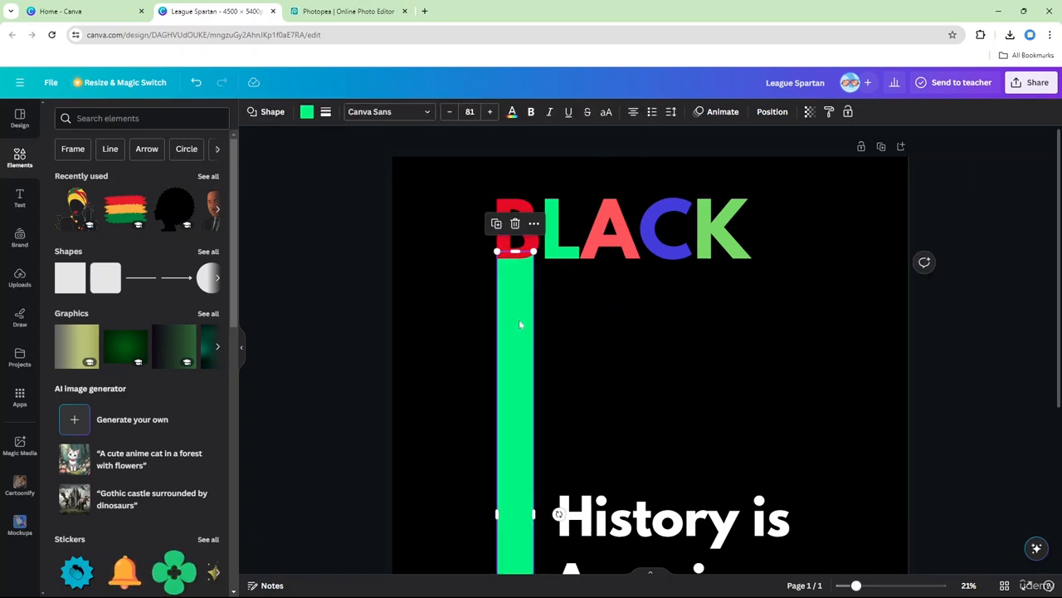
left_click(304, 114)
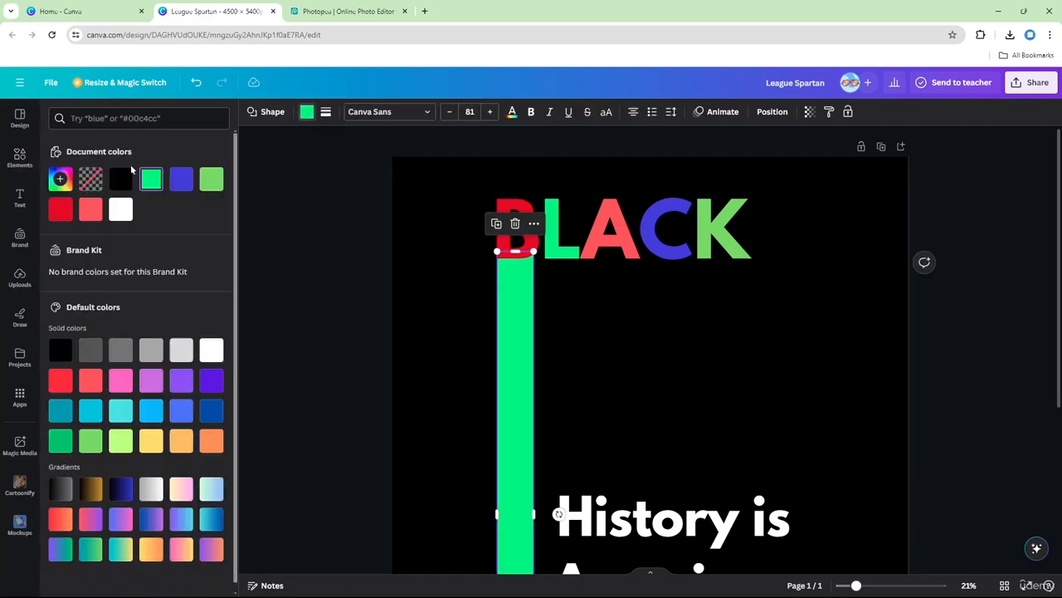
left_click(65, 212)
left_click(666, 330)
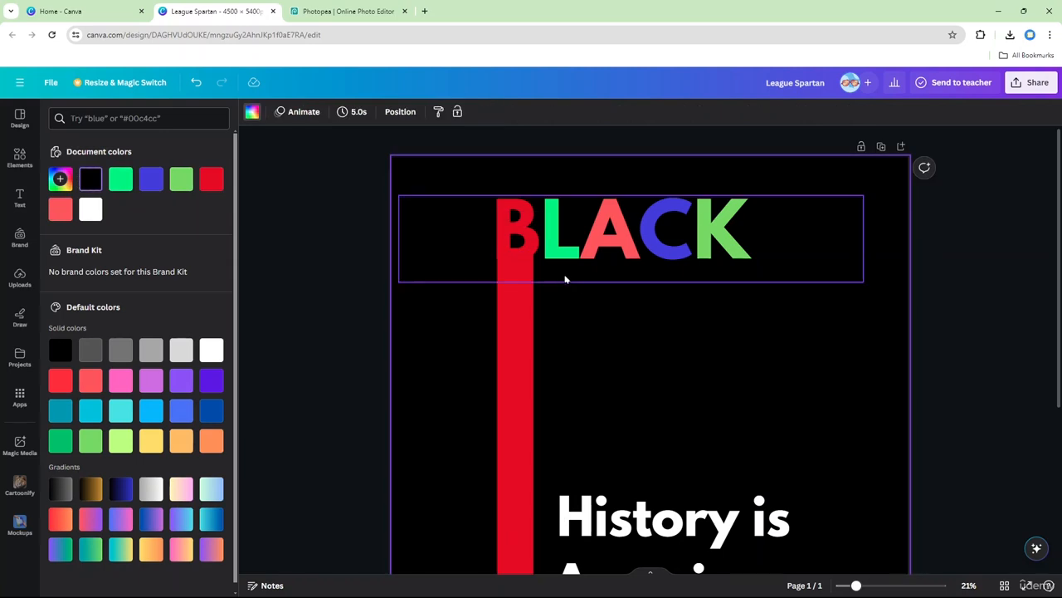
left_click(513, 294)
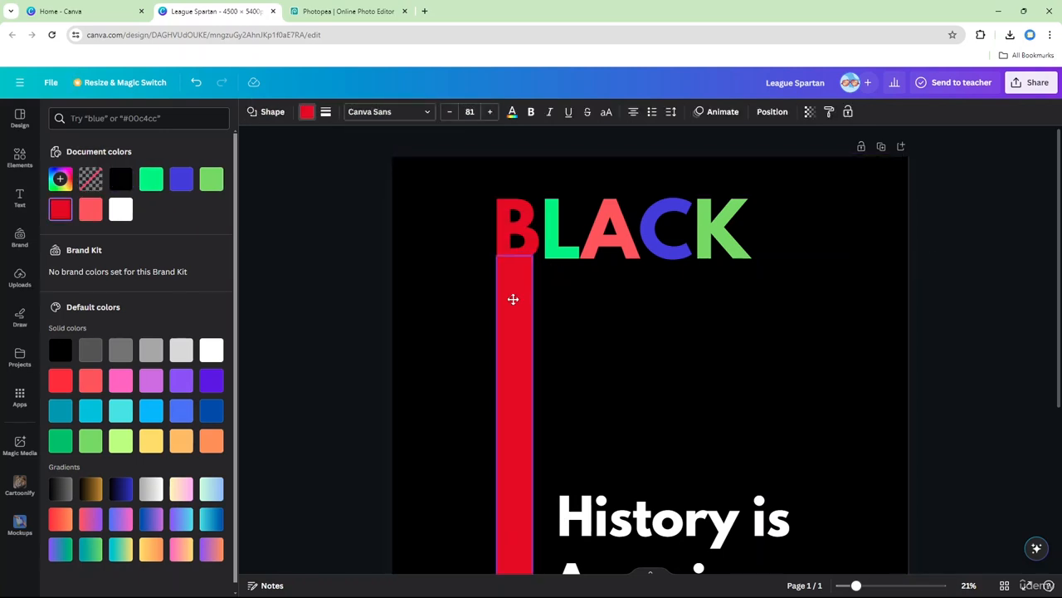
left_click(650, 315)
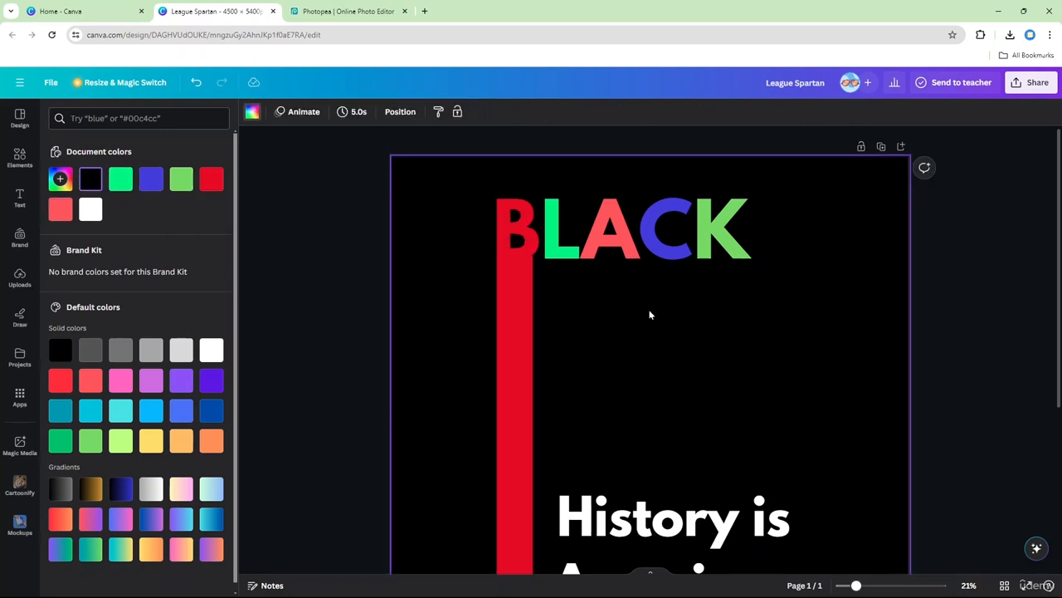
- Duplicate the red bar and place the copy directly beneath the letter "L"
left_click(526, 281)
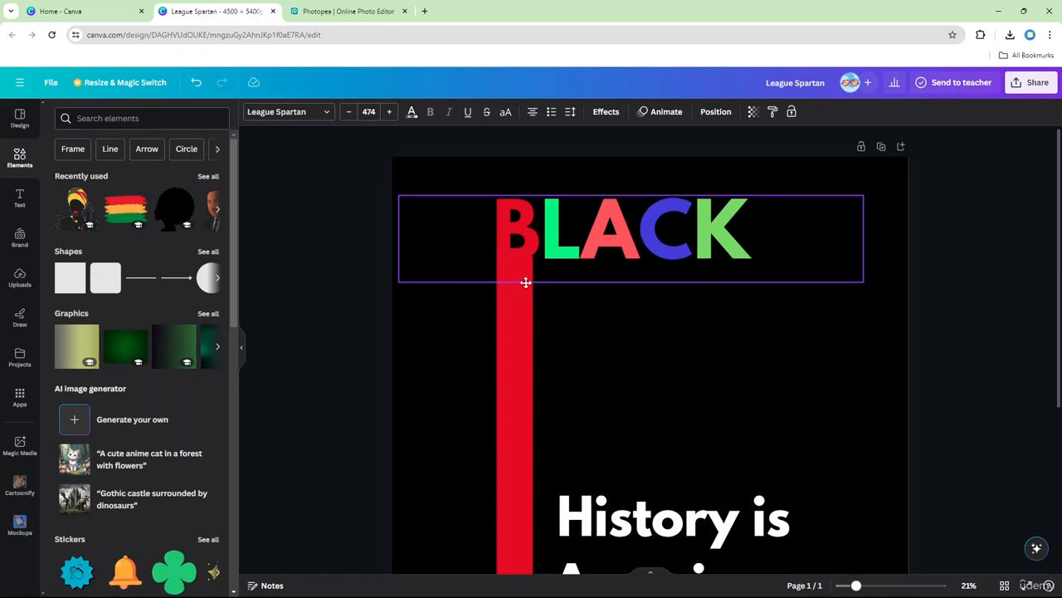
left_click(537, 326)
left_click(531, 324)
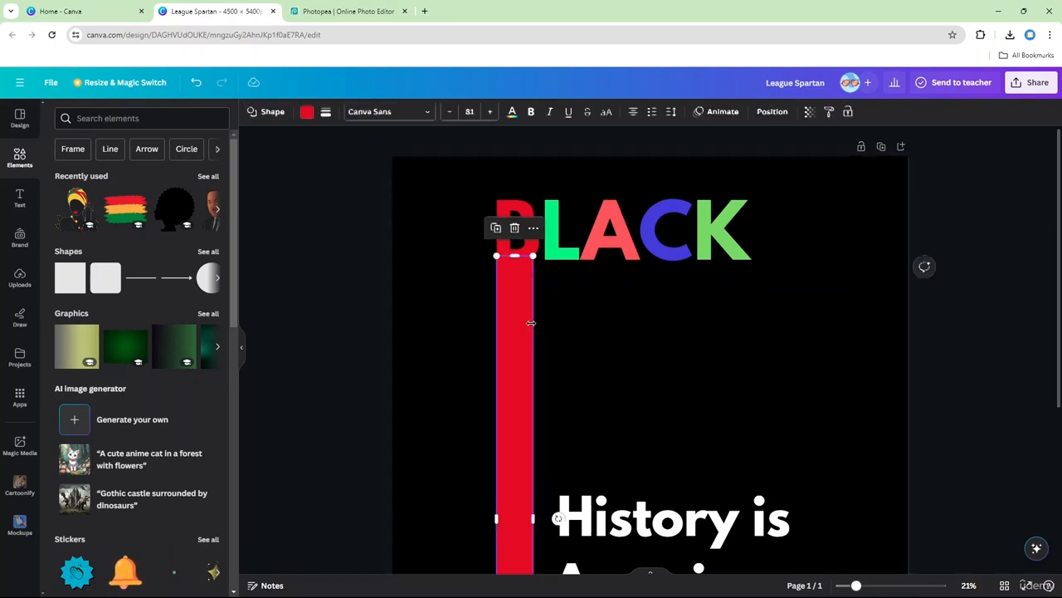
left_click_drag(524, 338, 582, 360)
left_click(643, 372)
left_click(558, 340)
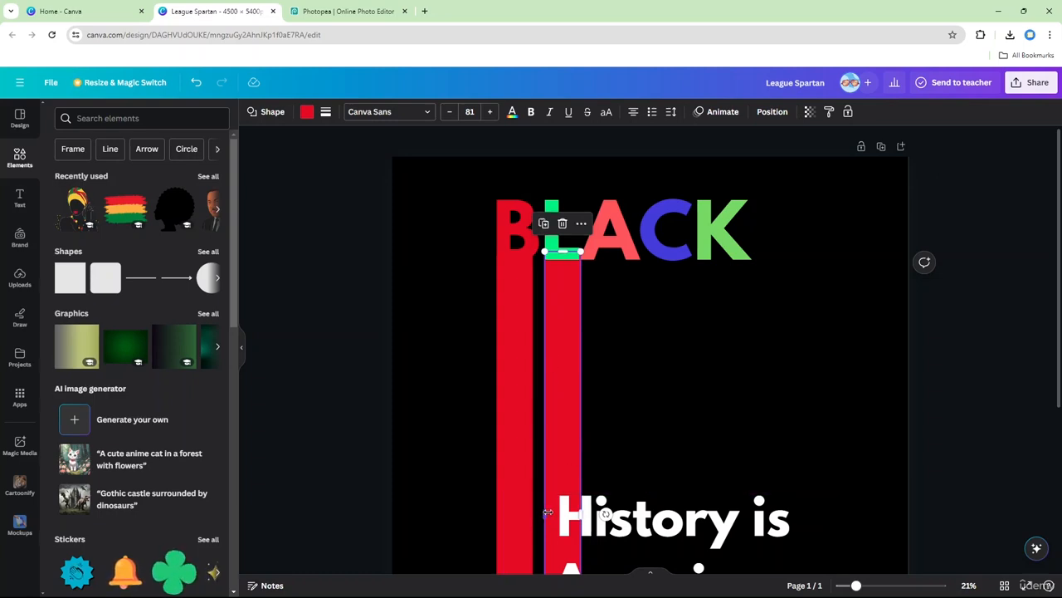
- Fine-tune both sides of the second bar so its width matches the letter "L"
left_click_drag(548, 512, 545, 510)
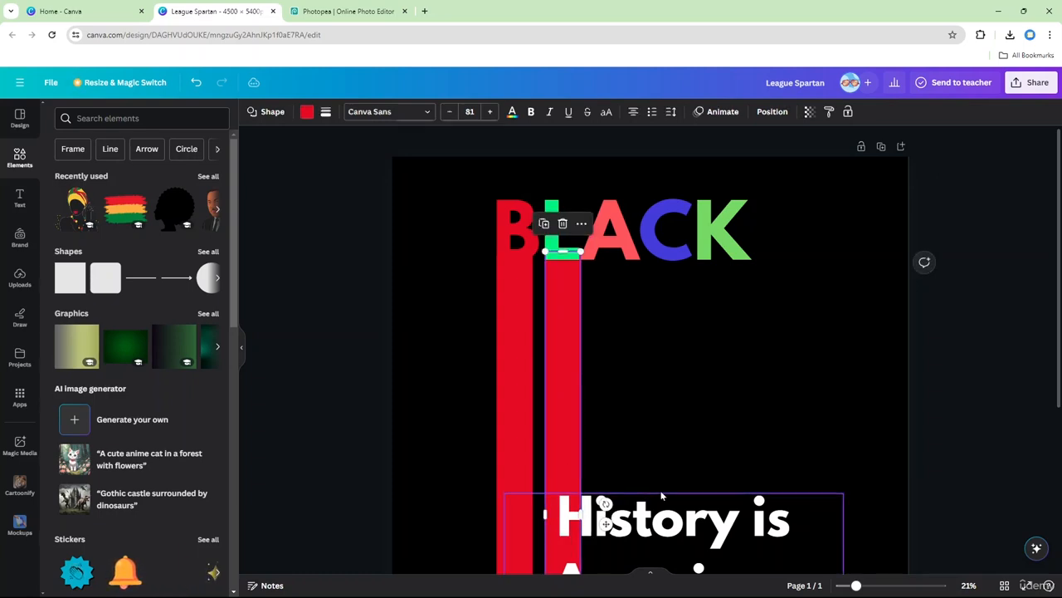
left_click(600, 503)
left_click(578, 393)
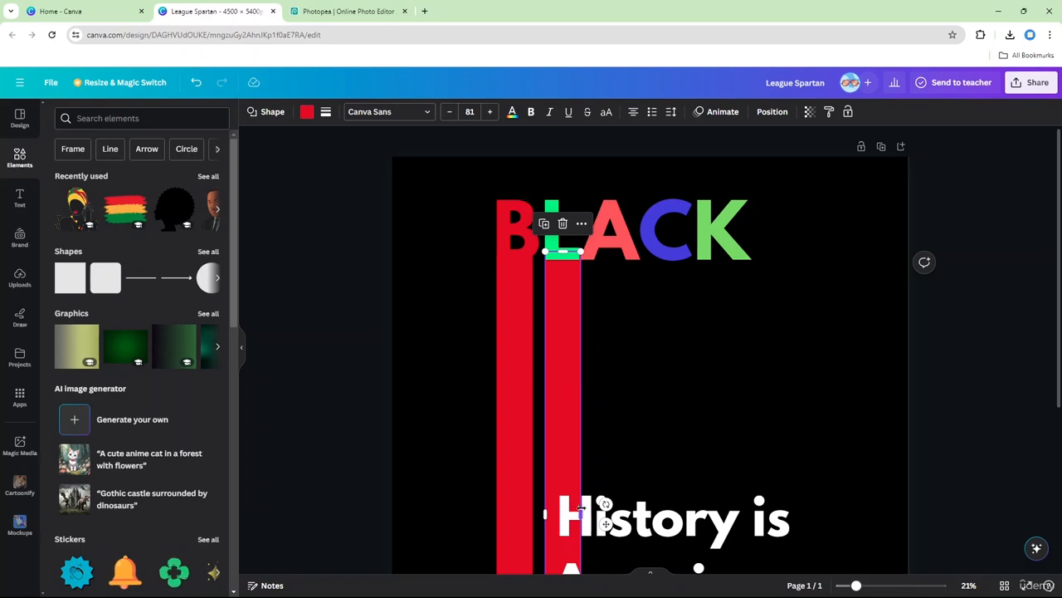
left_click_drag(580, 511, 581, 511)
left_click(607, 395)
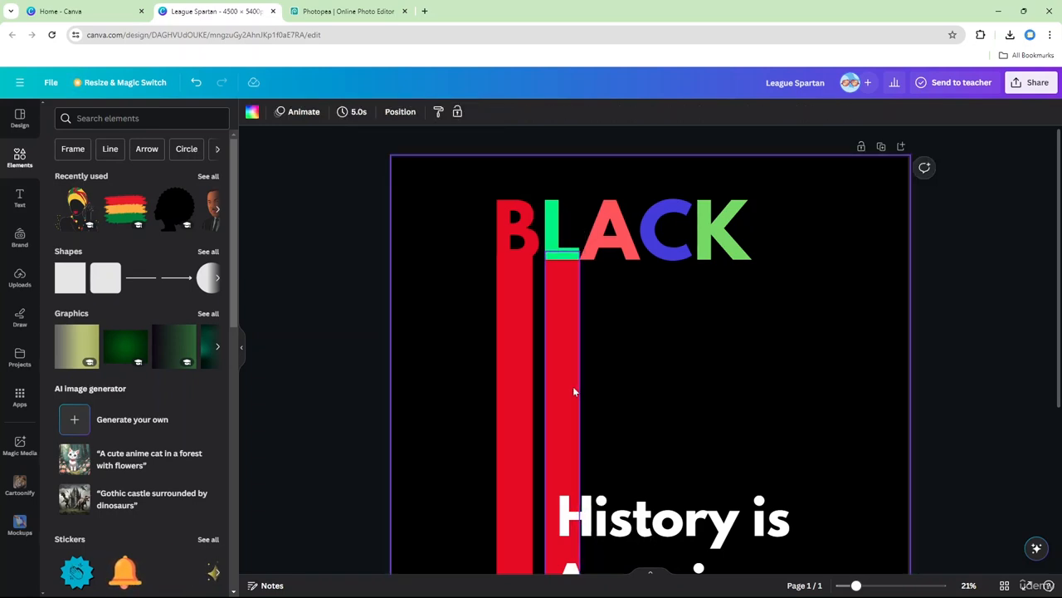
- Duplicate the bar under "L" and place copies beneath "A", "C" and both legs of "K", narrowing the last copy
left_click(568, 389)
left_click_drag(564, 397, 746, 411)
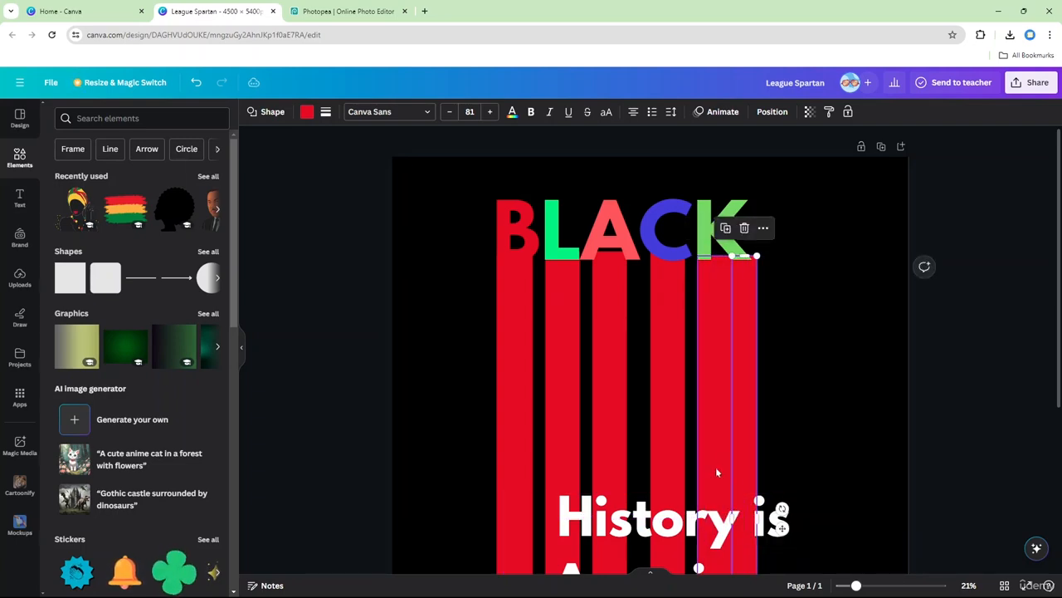
- Narrow the two red bars beneath the letter "K" so each matches the width of its leg
left_click(720, 467)
left_click_drag(732, 516, 709, 515)
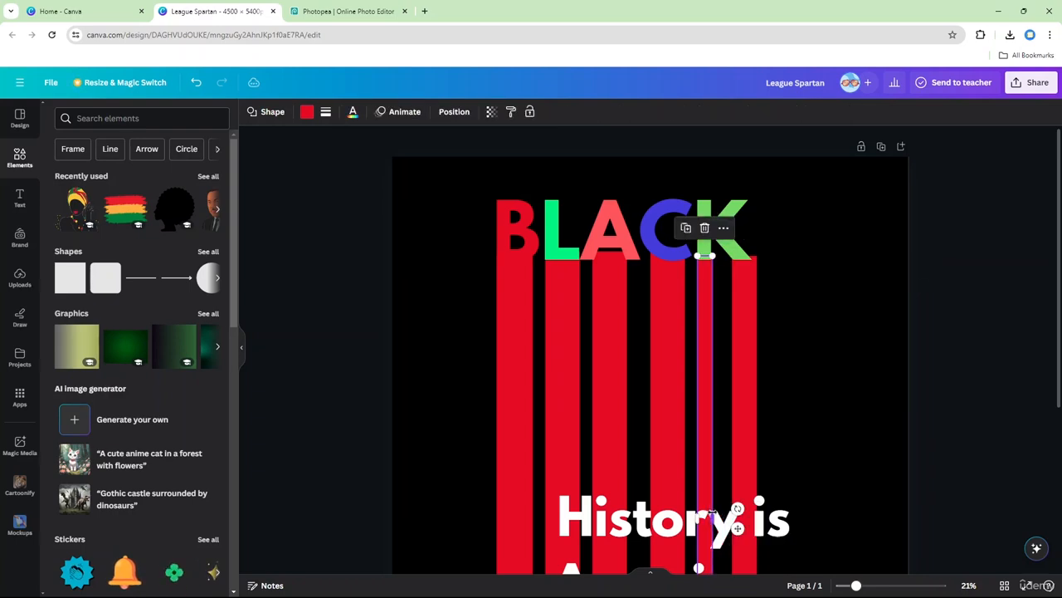
left_click(768, 364)
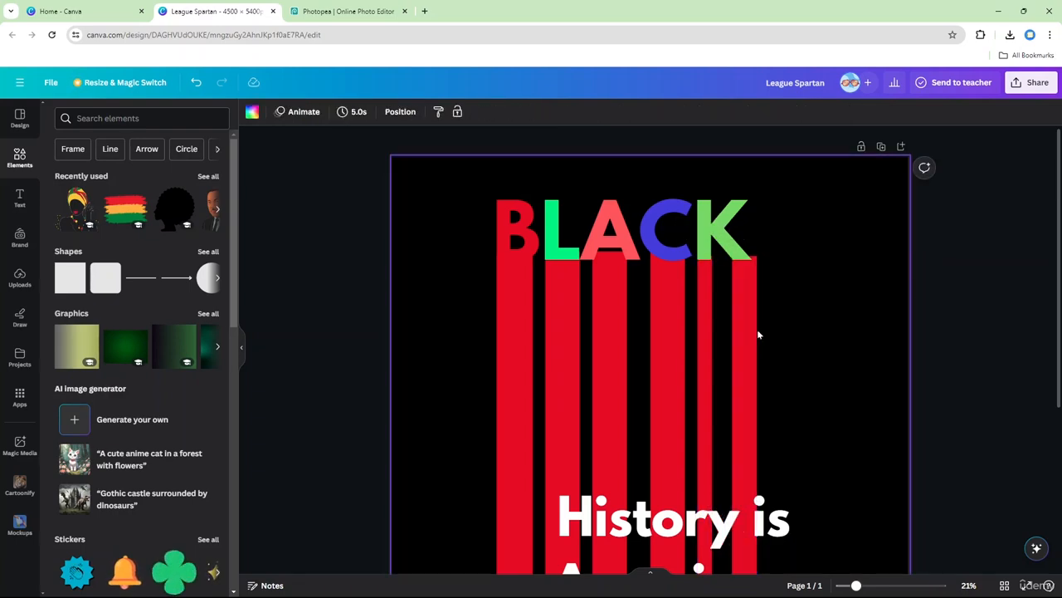
left_click(751, 329)
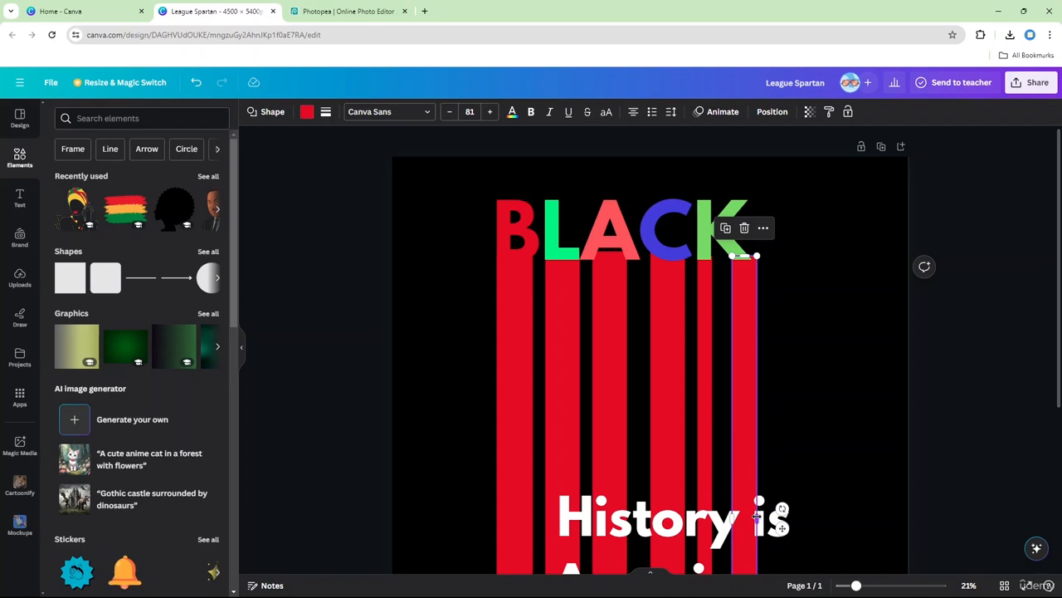
left_click_drag(757, 516, 750, 515)
left_click(806, 447)
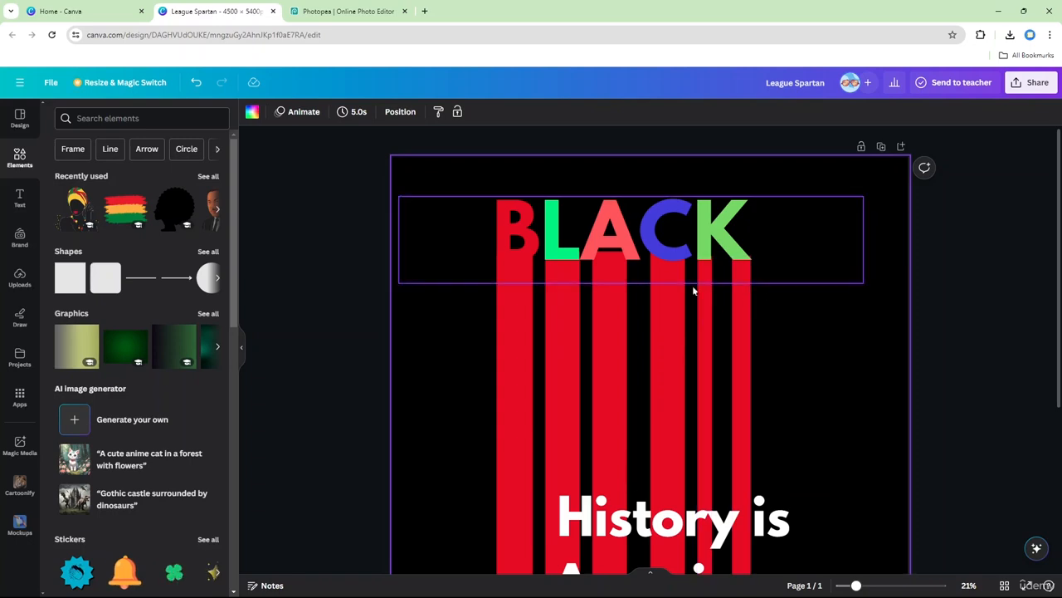
- Widen the red bar beneath "C" and nudge it slightly left to line up with the letter
left_click(657, 290)
left_click(666, 343)
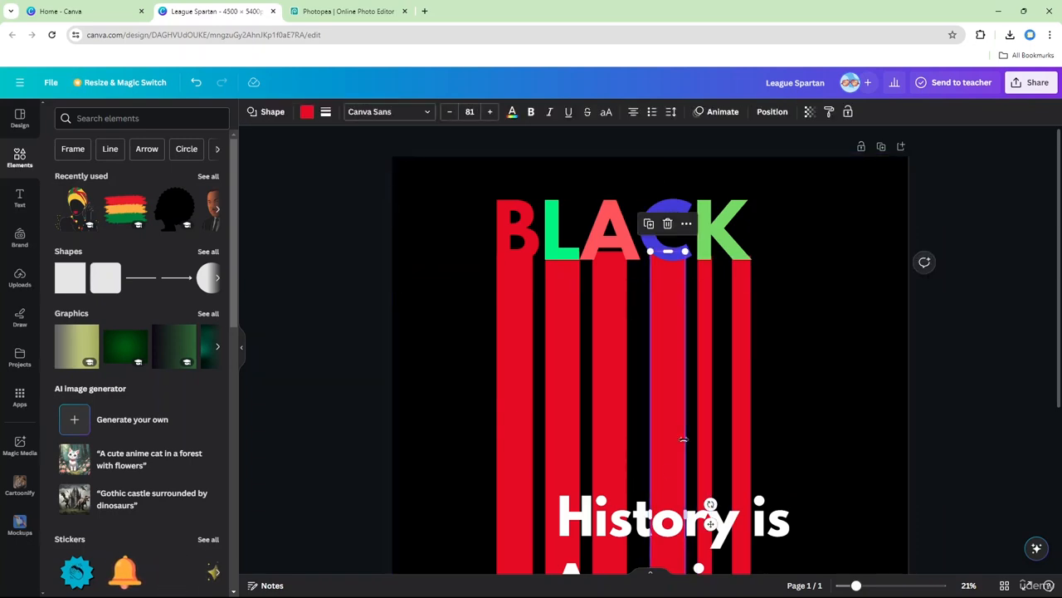
left_click_drag(684, 513, 689, 514)
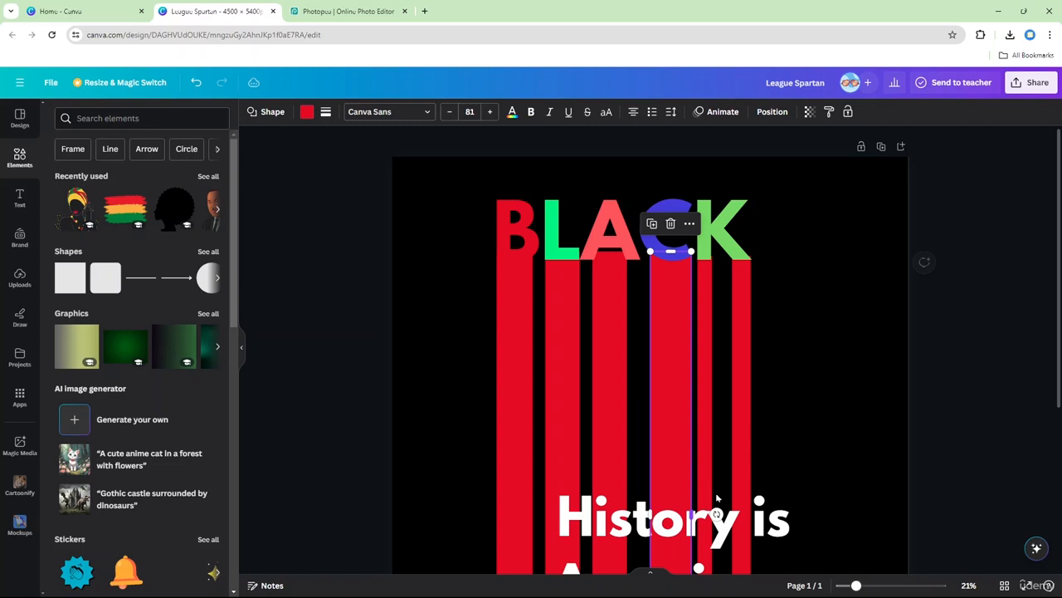
left_click(804, 405)
left_click(677, 322)
key("Left")
key("Left")
key("Left")
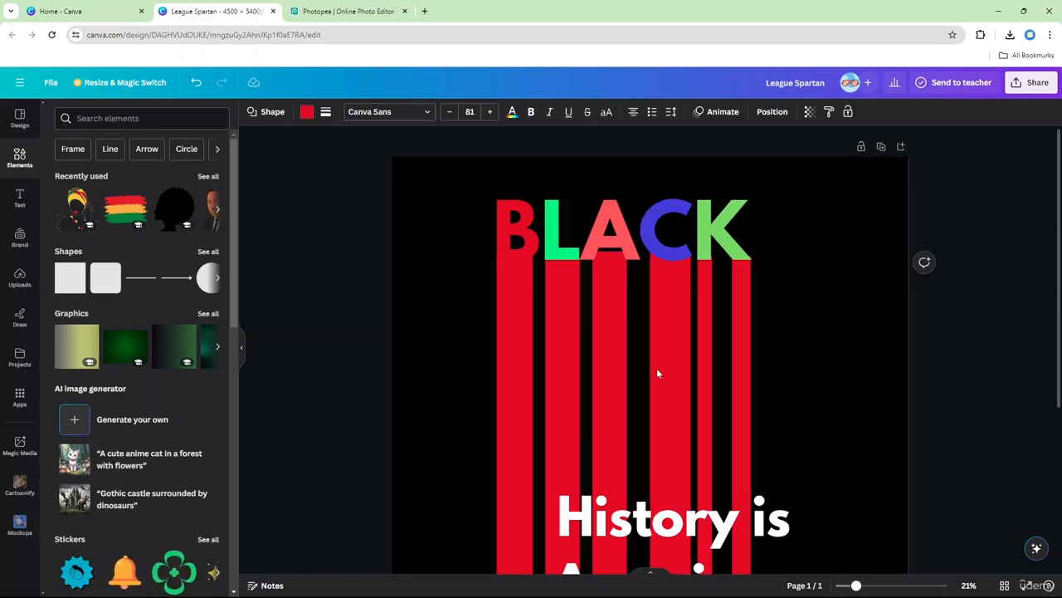
left_click(713, 303)
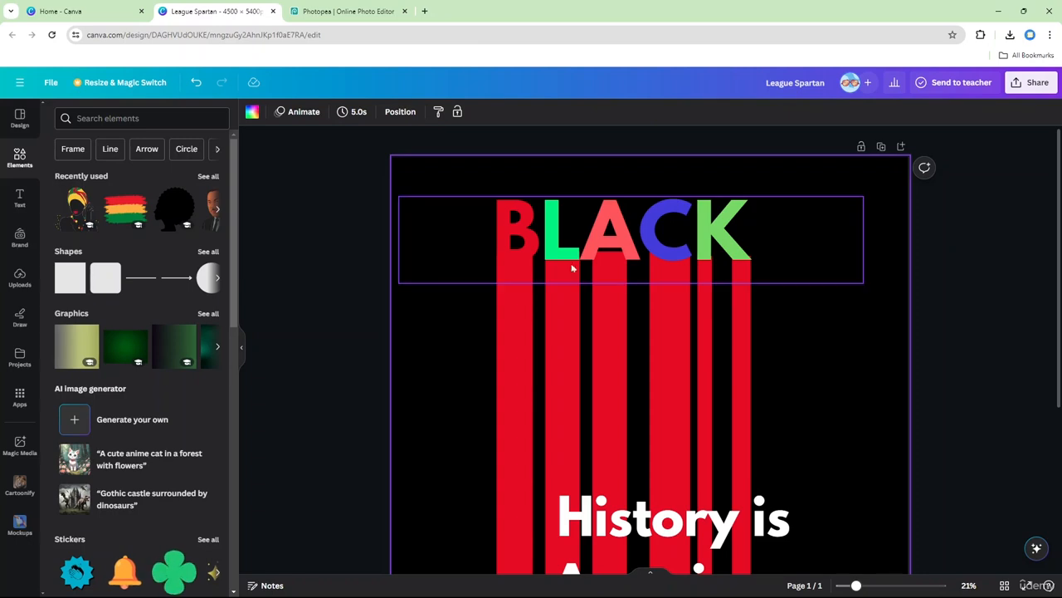
- Narrow the red bar beneath "A" to leg width and place one such bar under each leg of the letter
left_click(602, 276)
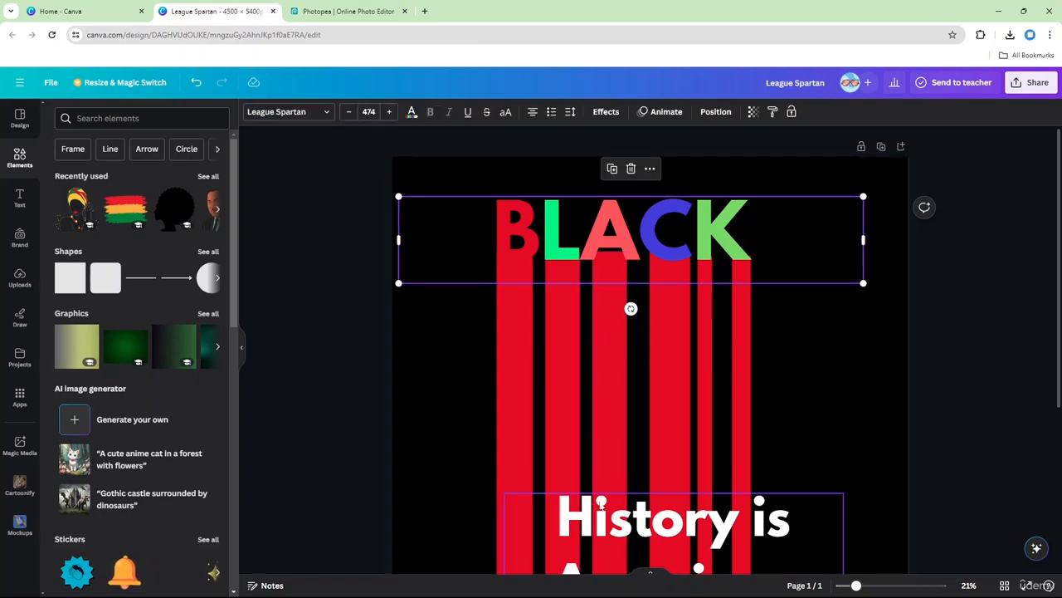
left_click(617, 462)
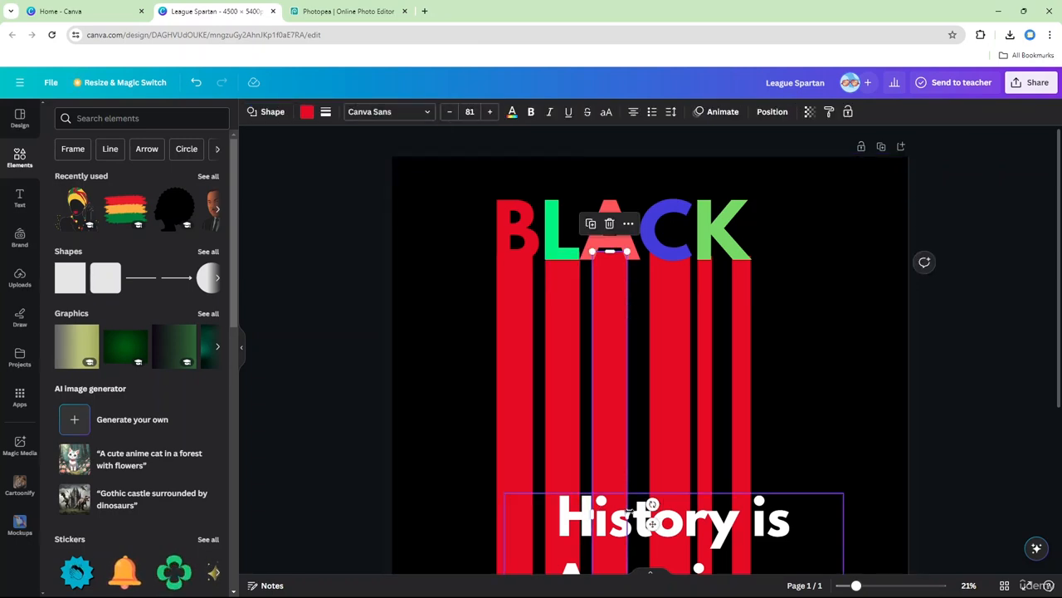
left_click_drag(627, 515, 604, 516)
mouse_move(605, 439)
left_mouse_down()
mouse_move(633, 439)
mouse_move(604, 445)
mouse_move(628, 432)
mouse_move(634, 448)
mouse_move(590, 444)
left_mouse_up()
- Fill the bar beneath "L" with the bright green document color
left_click(570, 434)
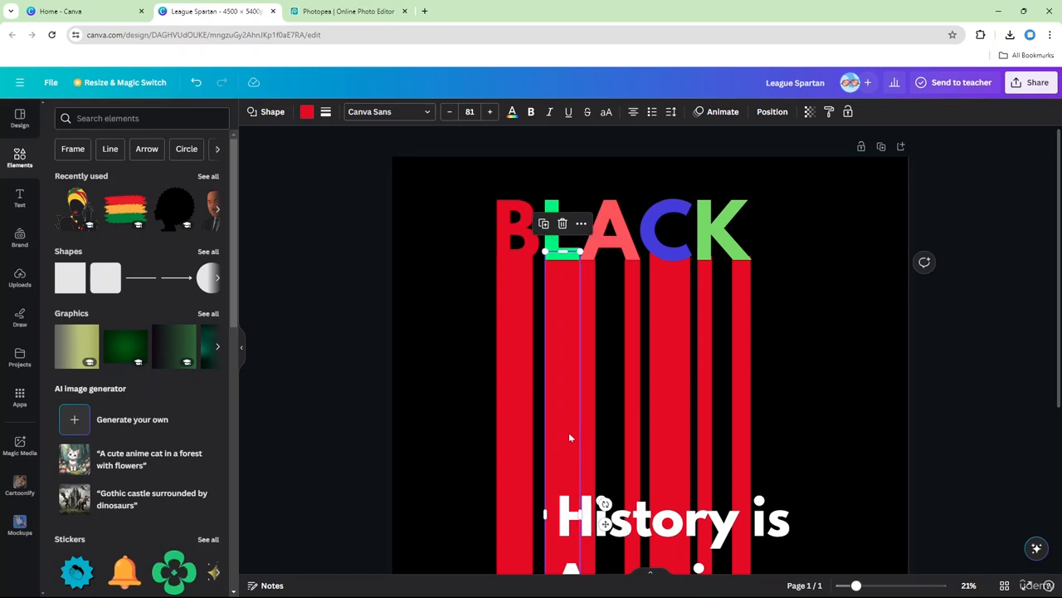
left_click(305, 114)
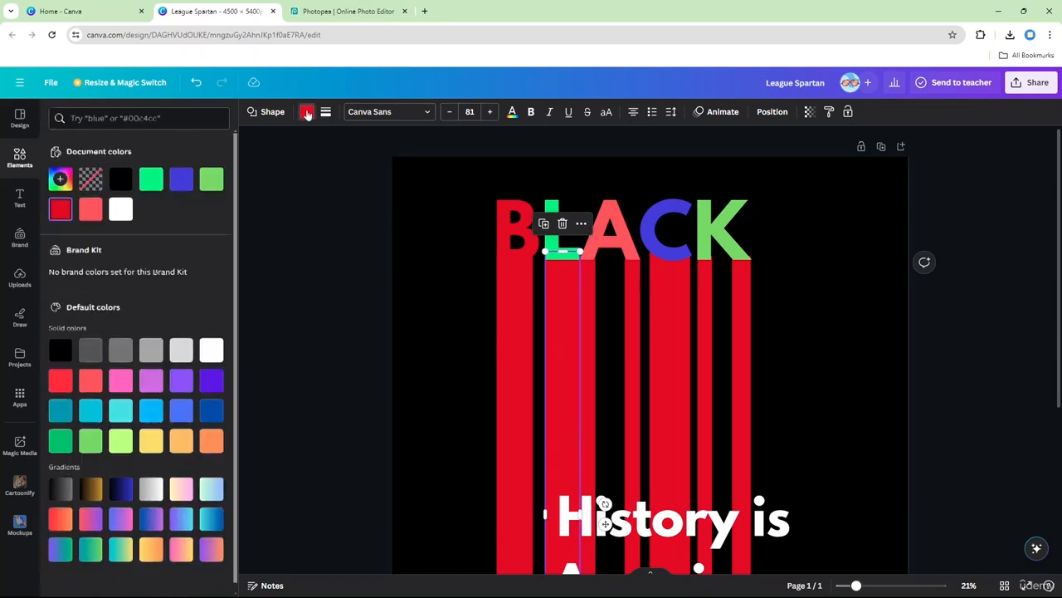
left_click(152, 176)
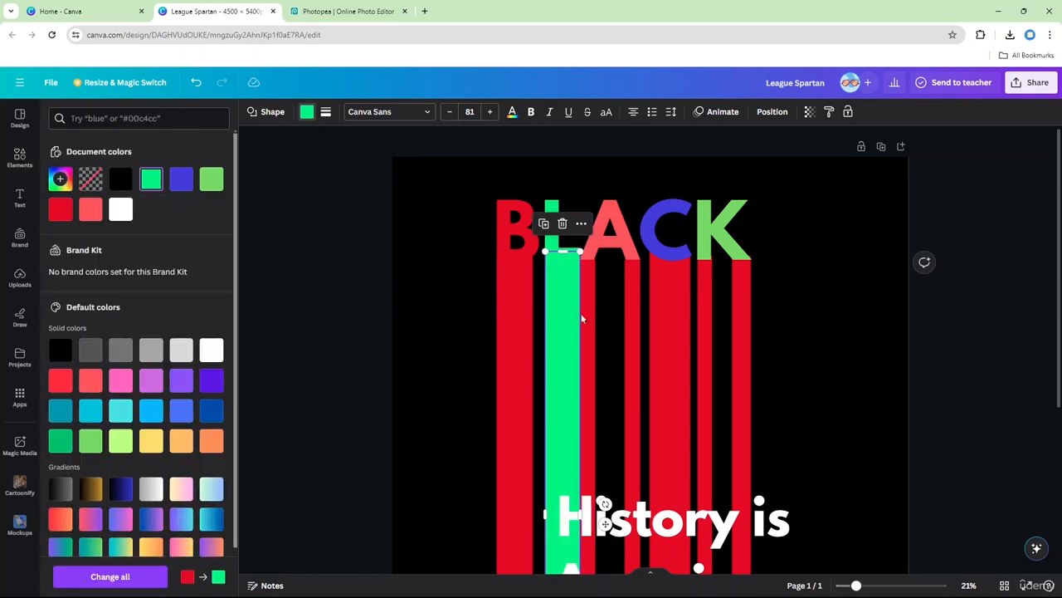
left_click(617, 322)
- Nudge the bar beneath "L" slightly left until its edges line up with the letter
left_click(562, 321)
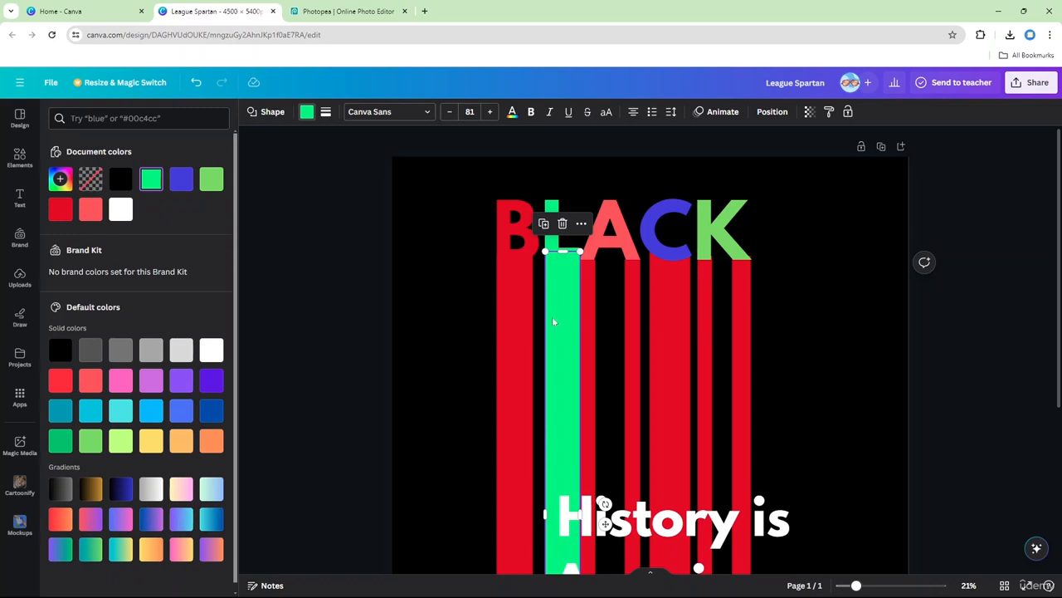
key("Left")
key("Left")
key("Left")
key("Left")
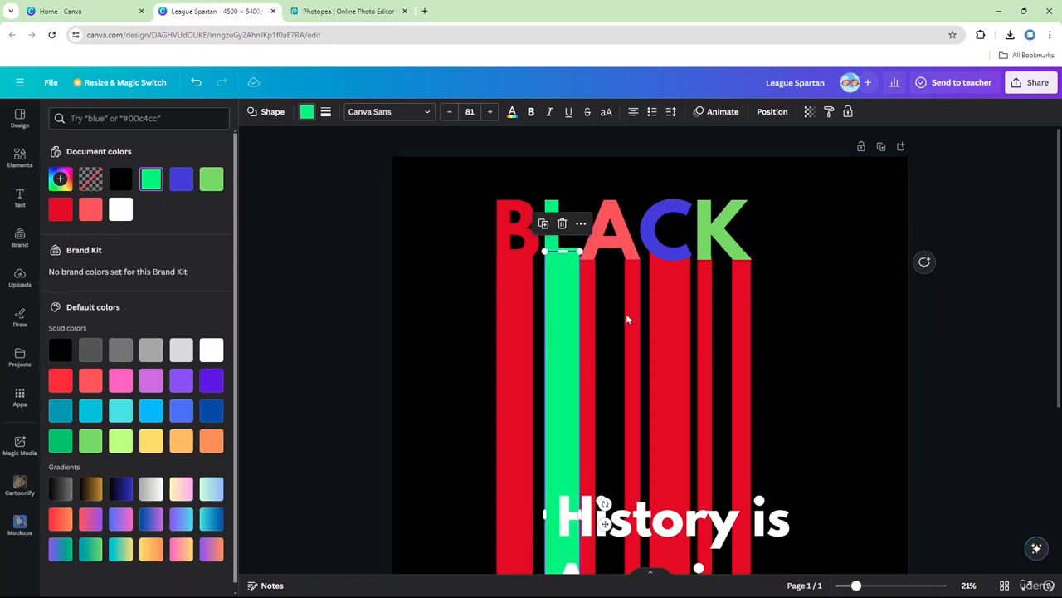
left_click(626, 314)
left_click(582, 318)
left_click(563, 315)
key("Left")
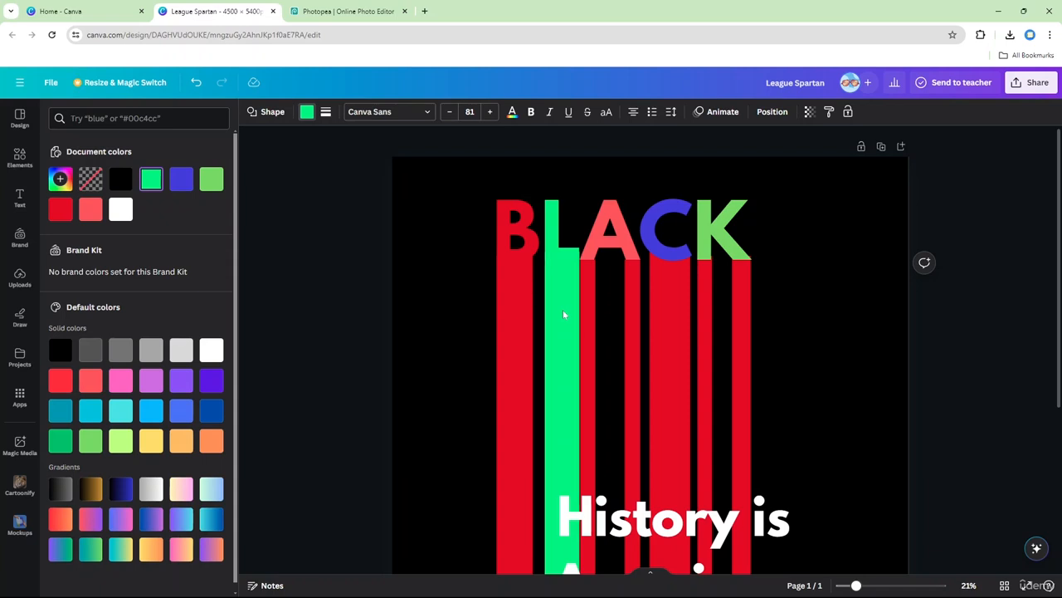
left_click(631, 316)
left_click(592, 318)
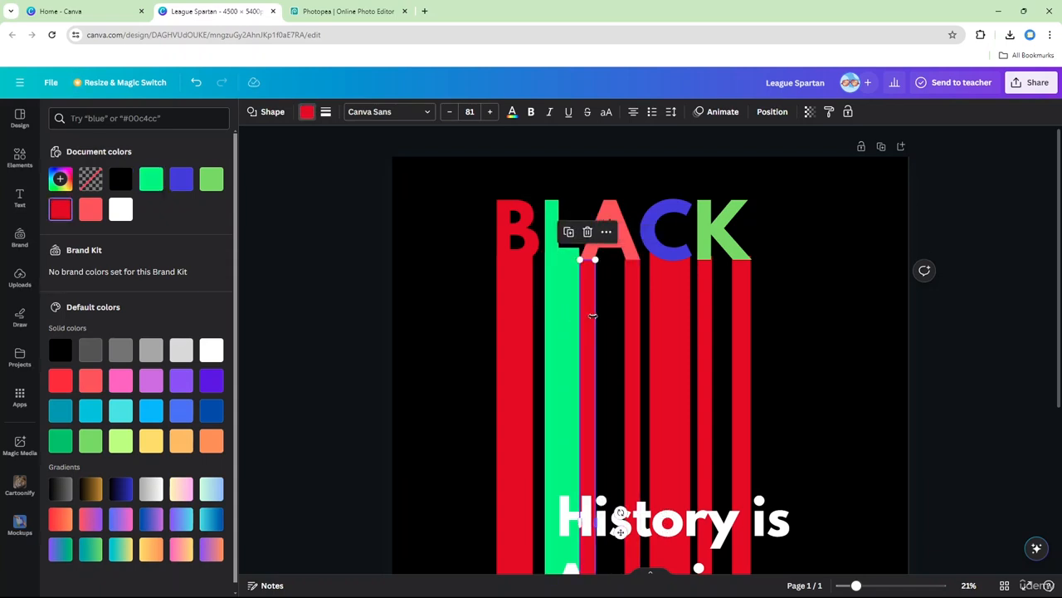
- Recolor the bar beneath "L" with the lighter green document color used for "K"
left_click(561, 344)
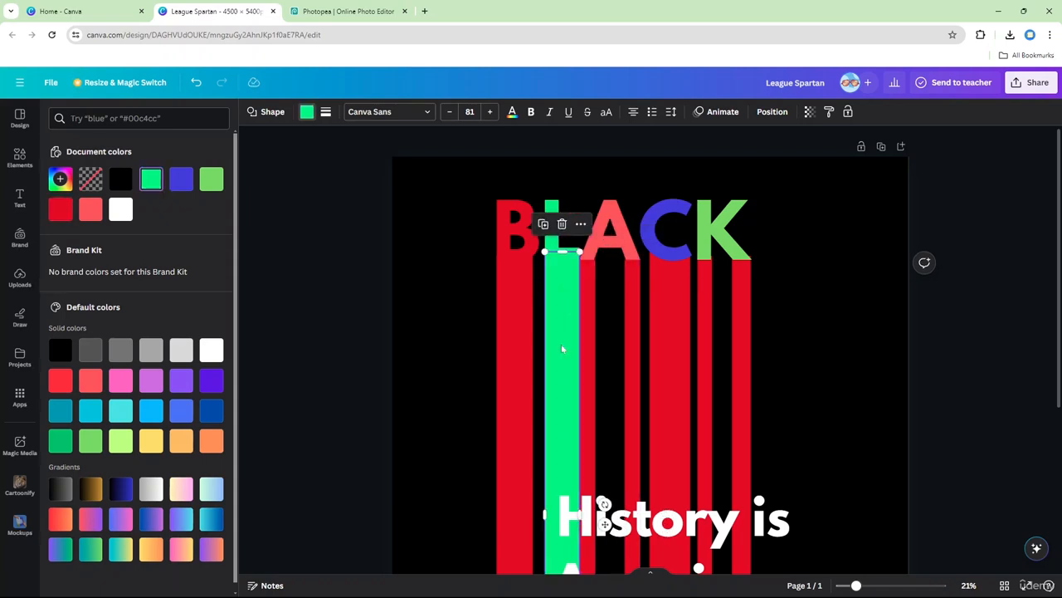
left_click(217, 186)
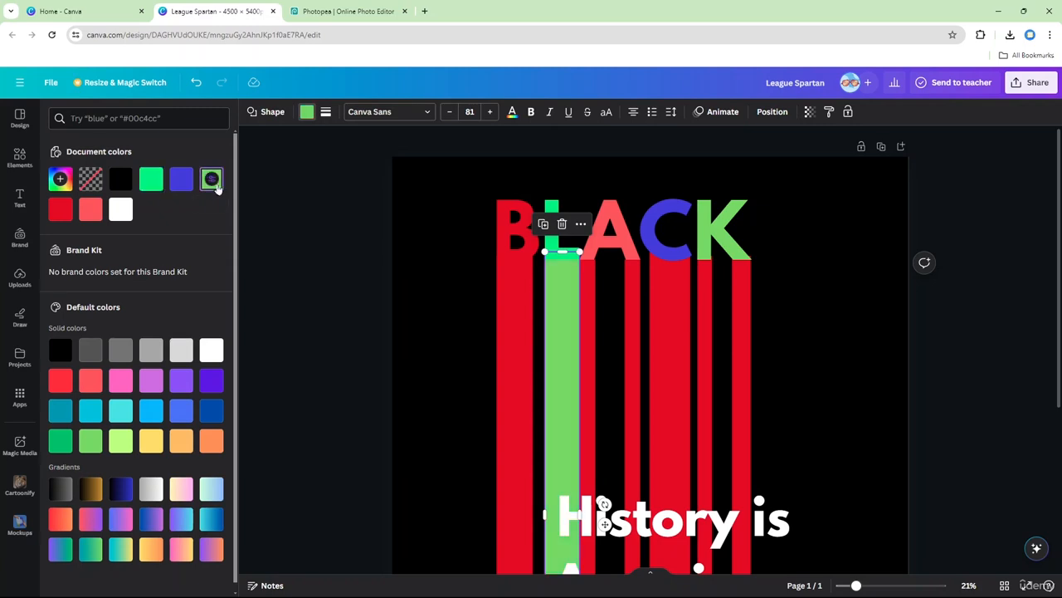
left_click(831, 352)
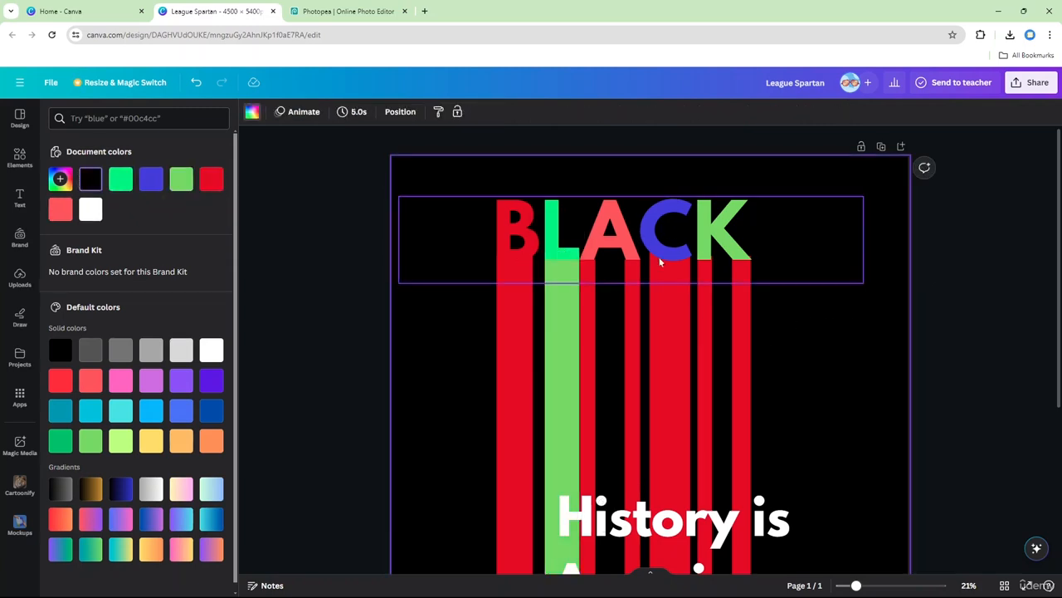
- Fill both bars beneath the legs of "A" with the coral document color
left_click(590, 292)
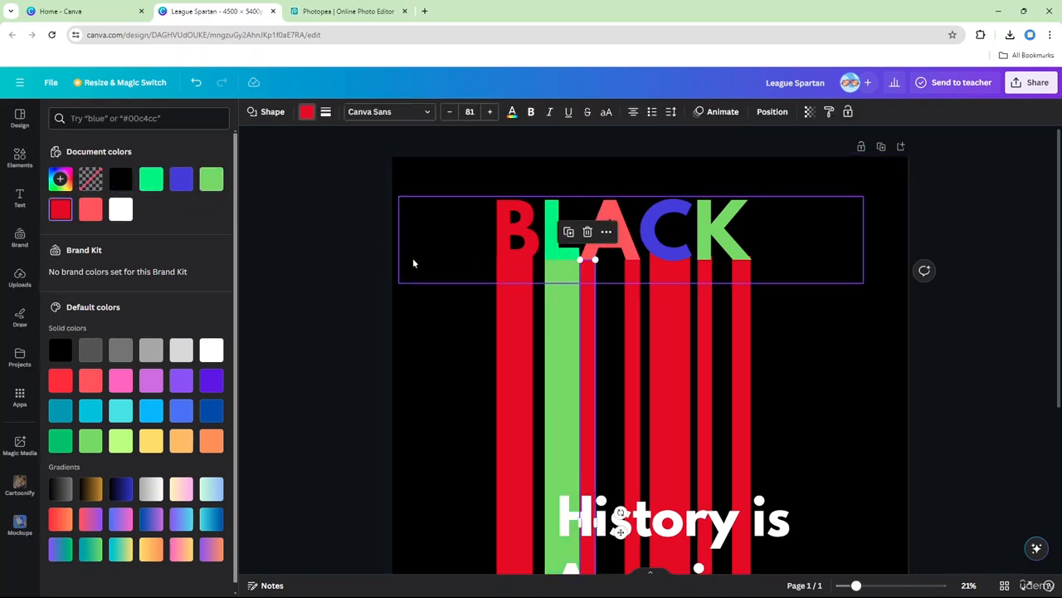
left_click(90, 209)
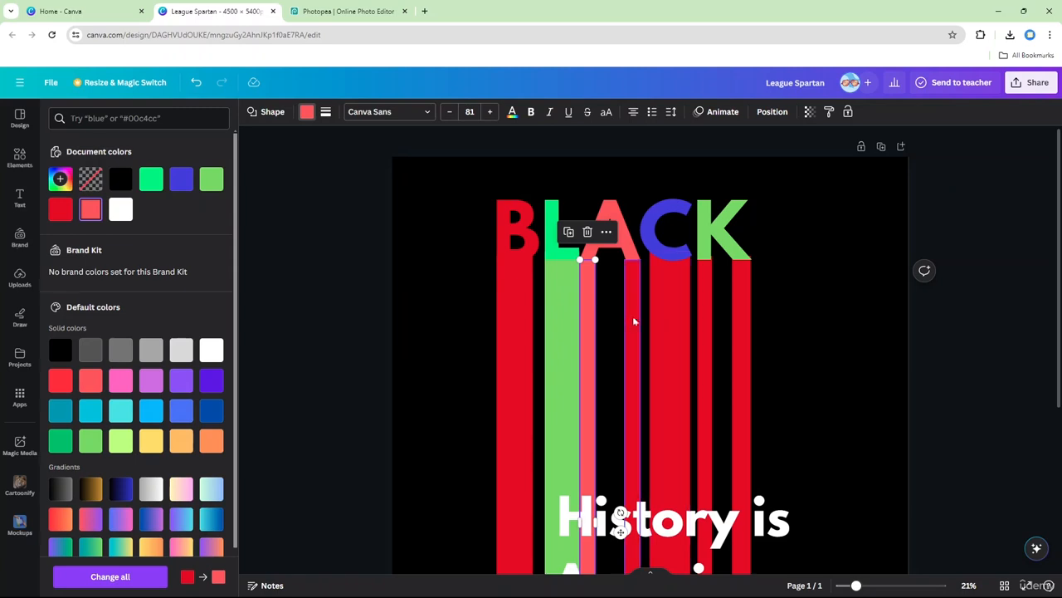
left_click(633, 316)
left_click(90, 209)
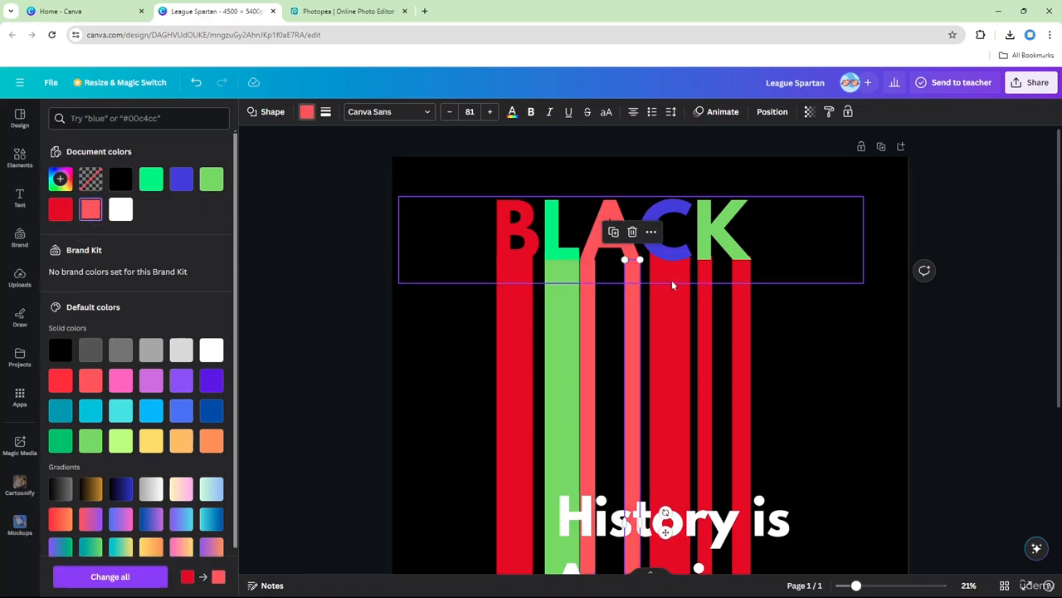
- Fill the bar beneath "C" with the blue document color
left_click(672, 285)
left_click(686, 373)
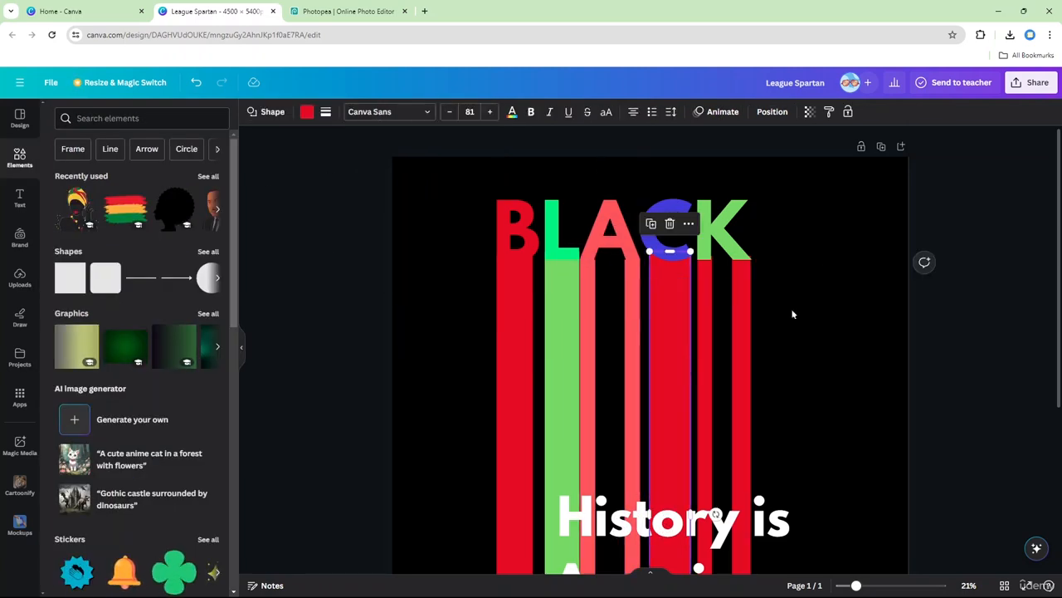
left_click(305, 112)
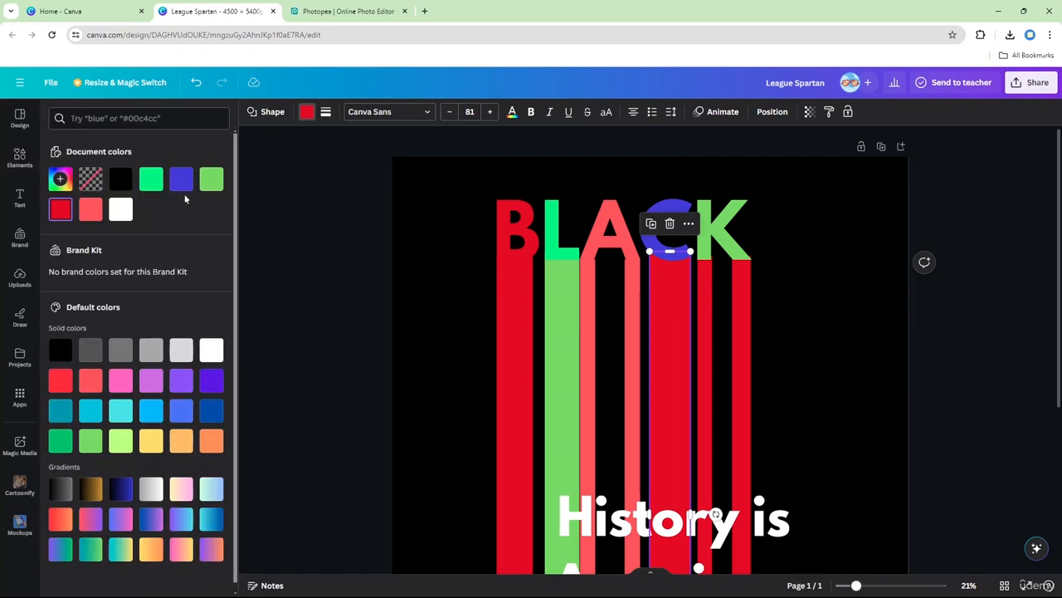
left_click(183, 188)
- Fill both bars beneath the legs of "K" with the light green document color
left_click(700, 338)
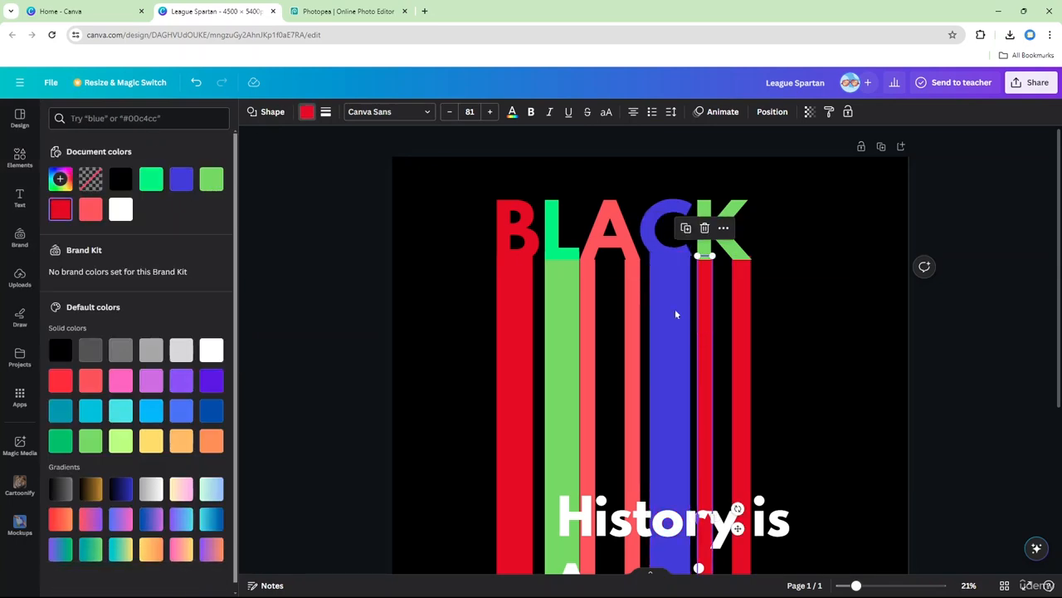
left_click(214, 178)
left_click(742, 318)
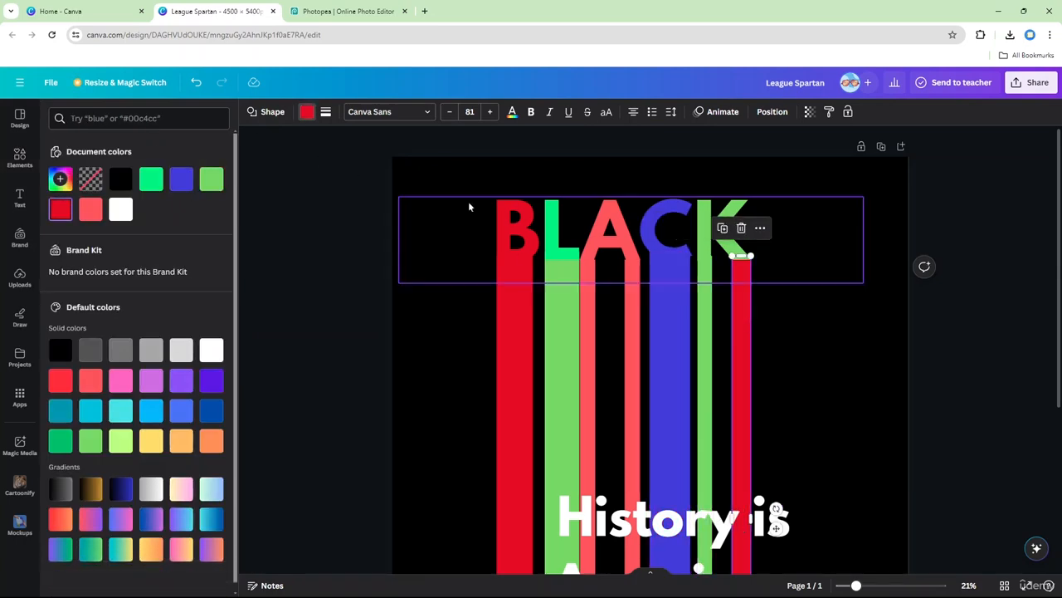
left_click(211, 178)
left_click(833, 301)
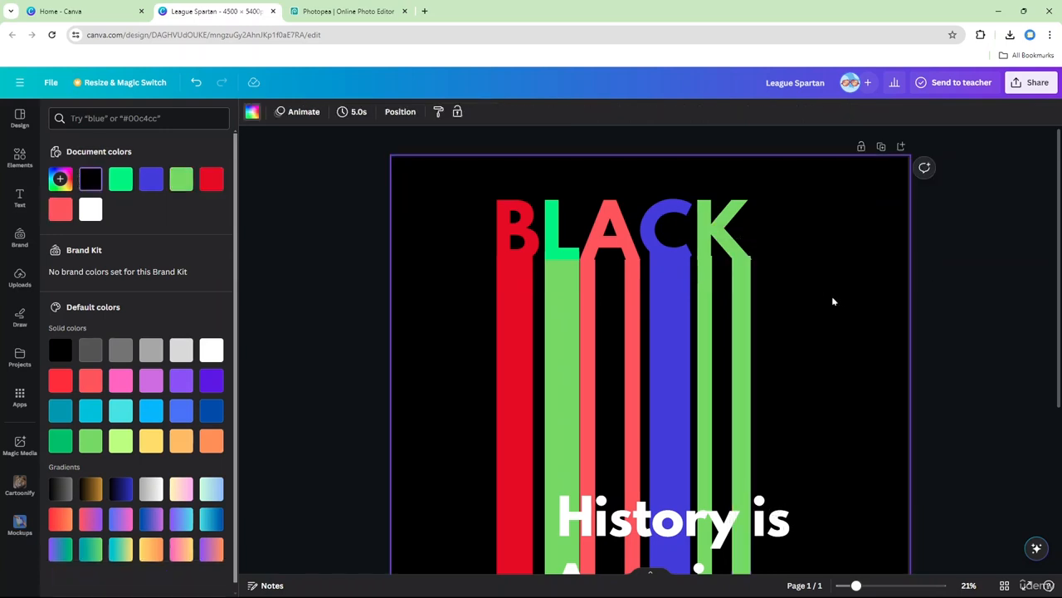
- Fine-tune the width and position of the bar beneath the right leg of "K" so it meets the letter's edge
left_click(741, 382)
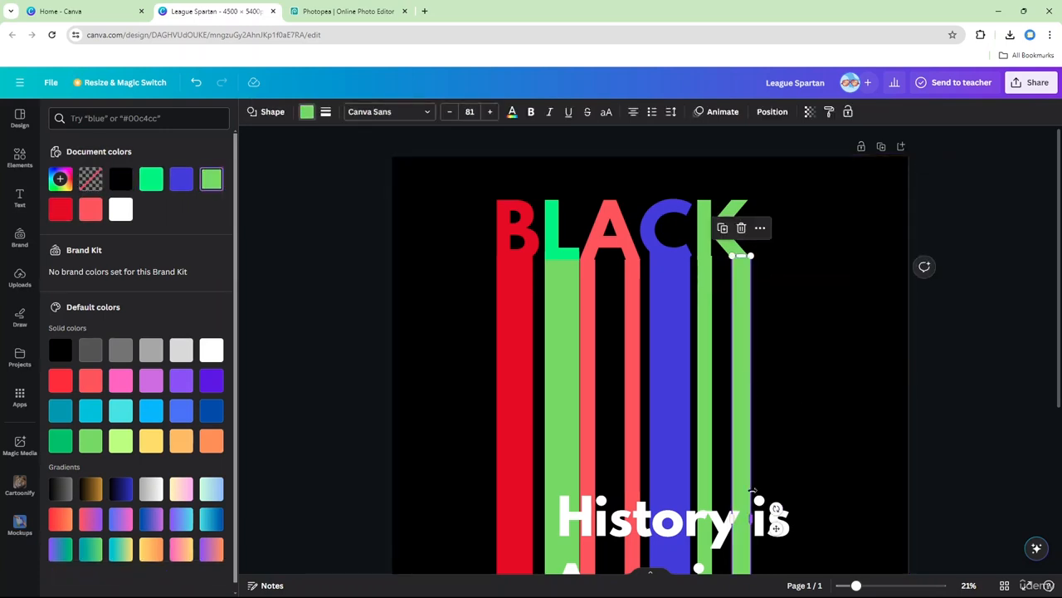
left_click_drag(751, 516, 742, 490)
left_click(771, 407)
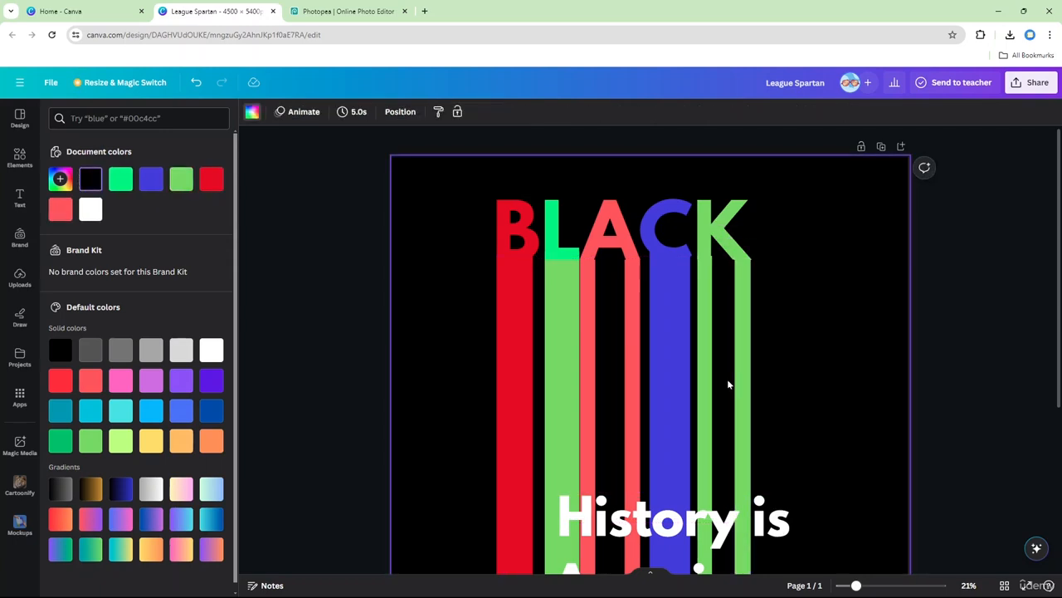
left_click(742, 498)
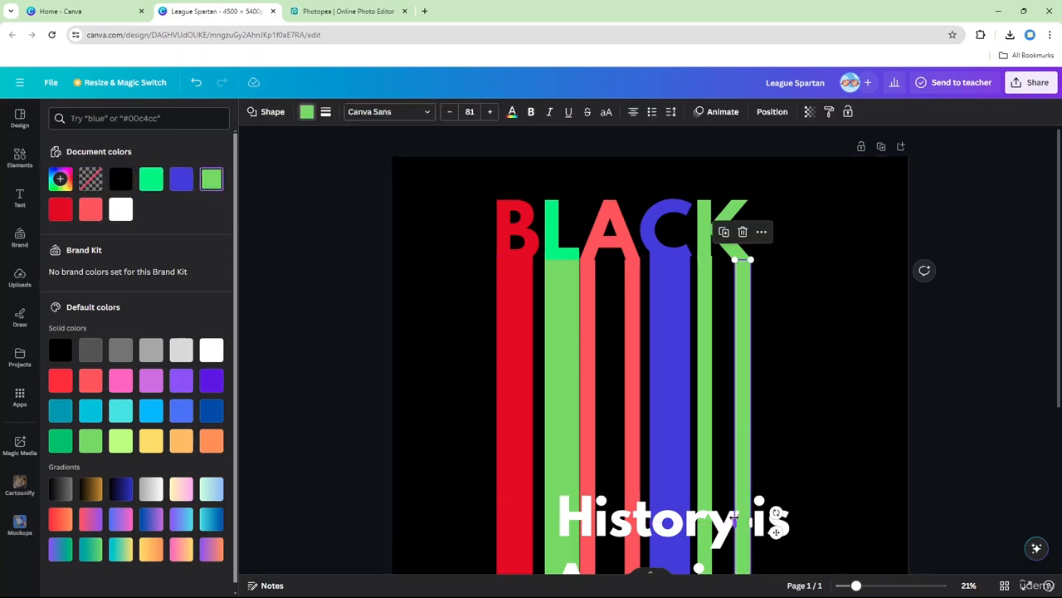
left_click(780, 431)
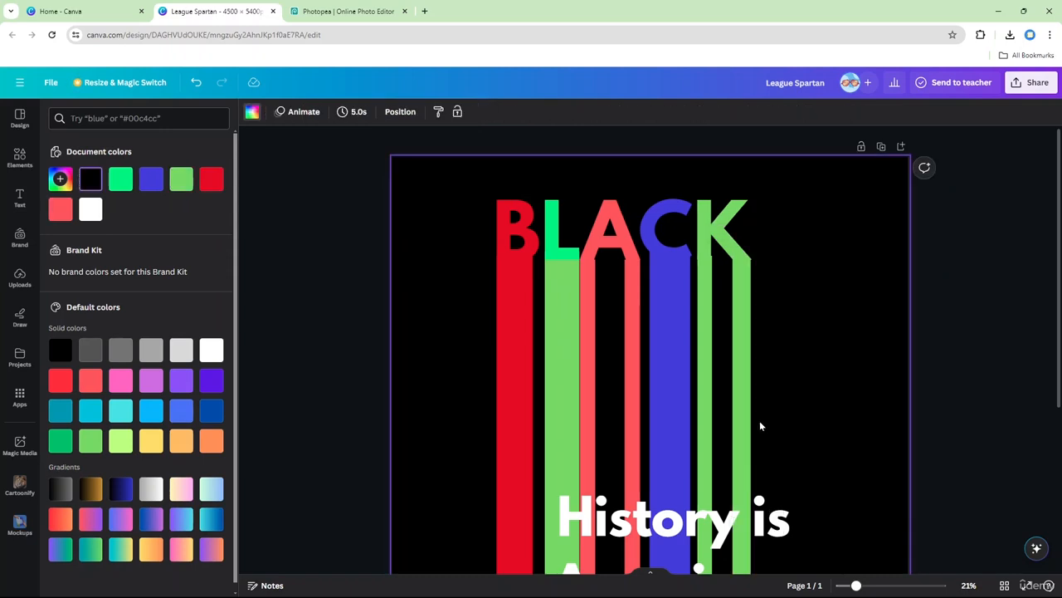
left_click(745, 424)
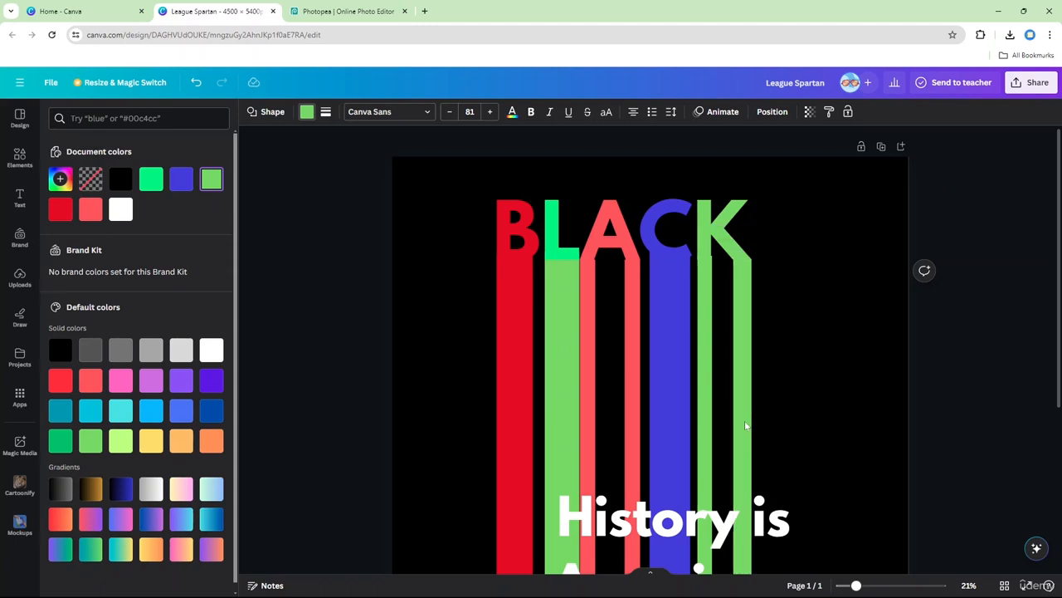
left_click(818, 378)
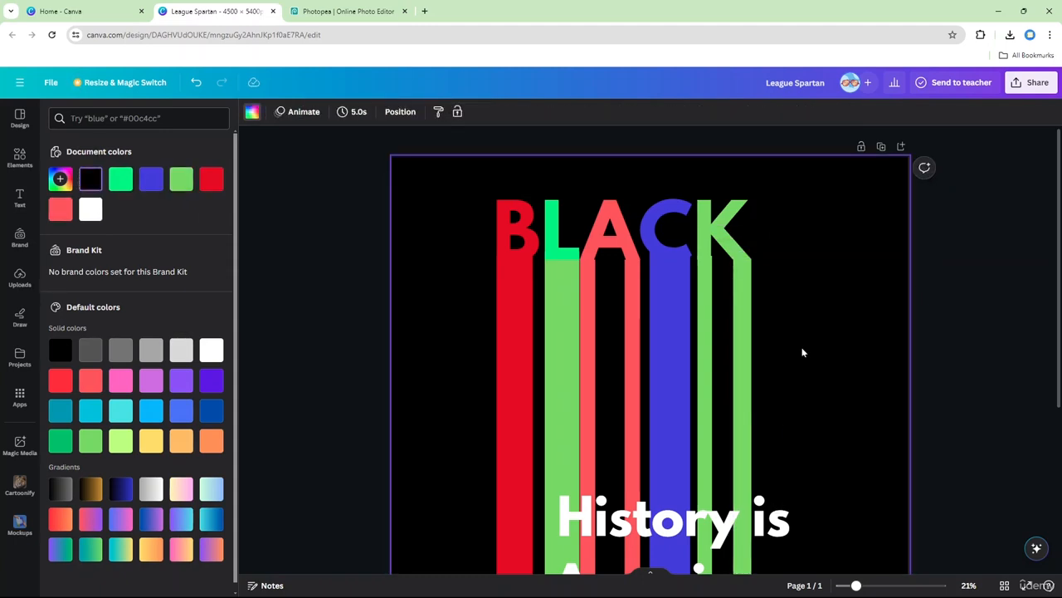
scroll(803, 352, "down", 3)
scroll(719, 354, "up", 2)
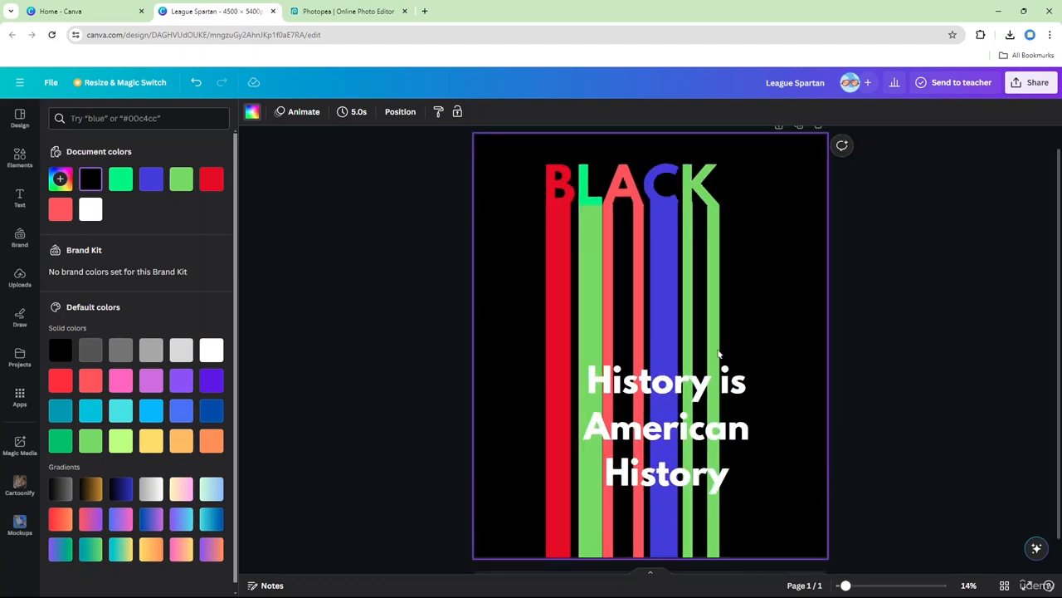
- Move the "History is American History" text up over the bars, directly beneath the word "BLACK"
left_click_drag(642, 384, 614, 253)
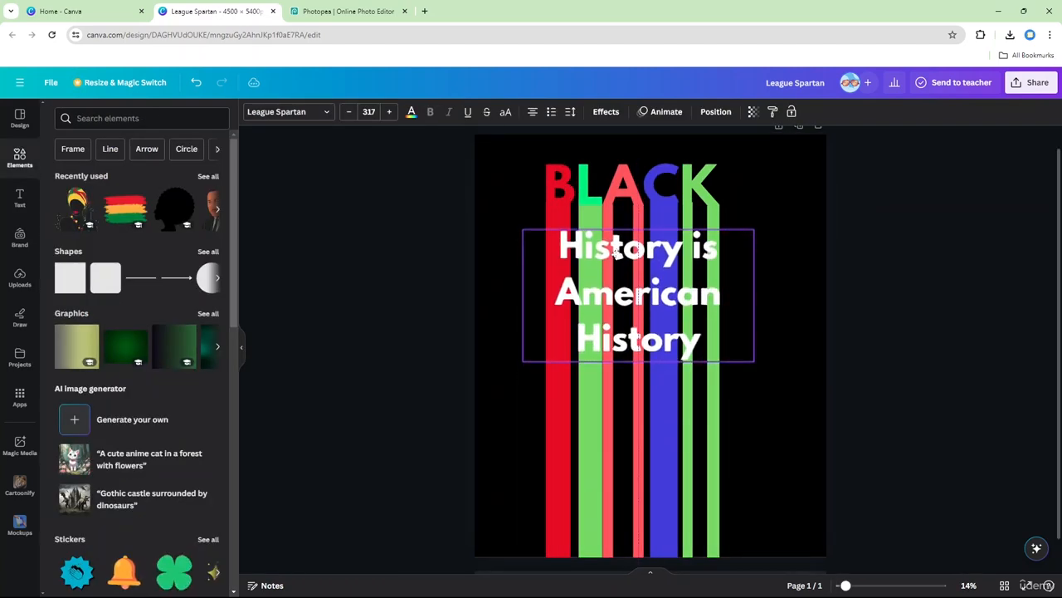
scroll(785, 416, "up", 3)
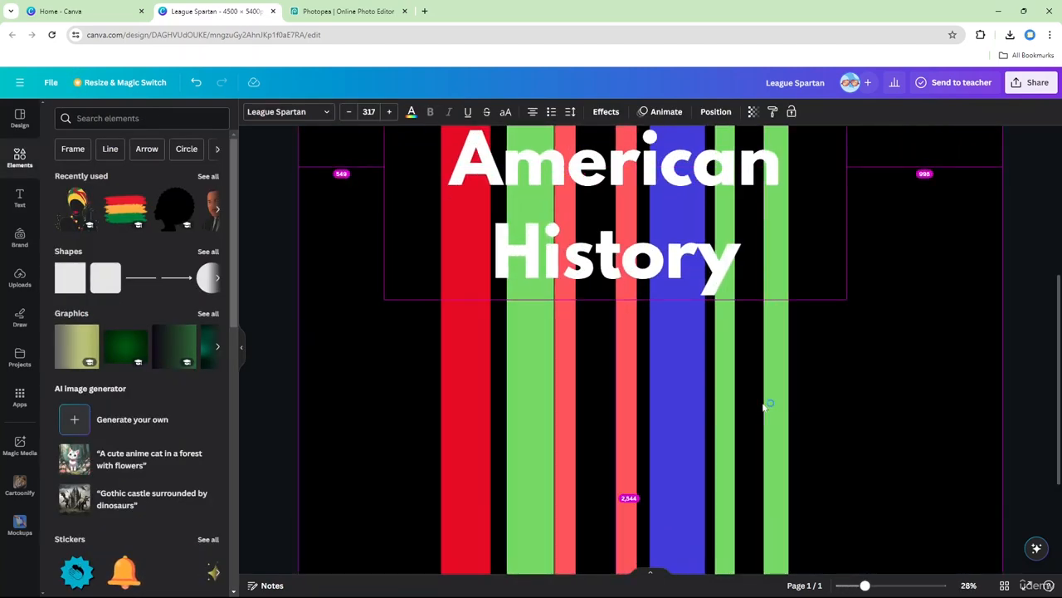
scroll(651, 385, "up", 1)
scroll(649, 377, "down", 2)
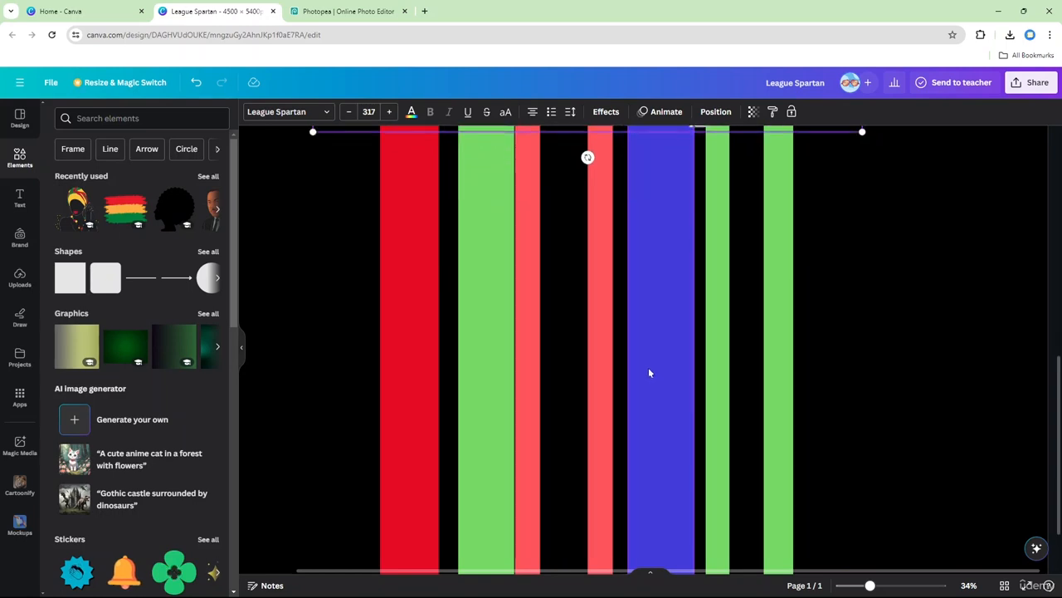
scroll(649, 372, "up", 3)
left_click(503, 232)
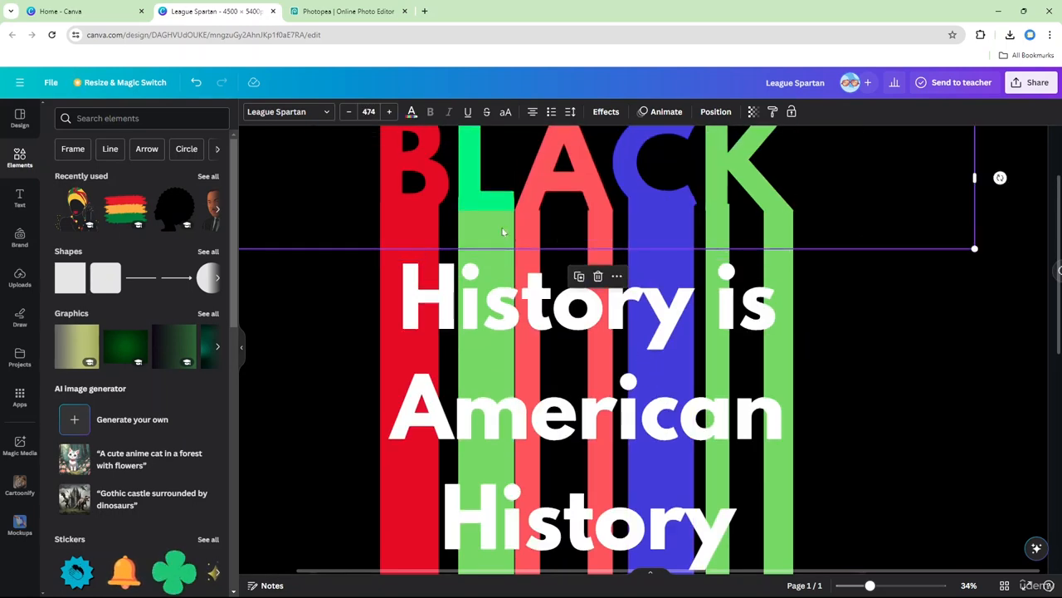
left_click(876, 337)
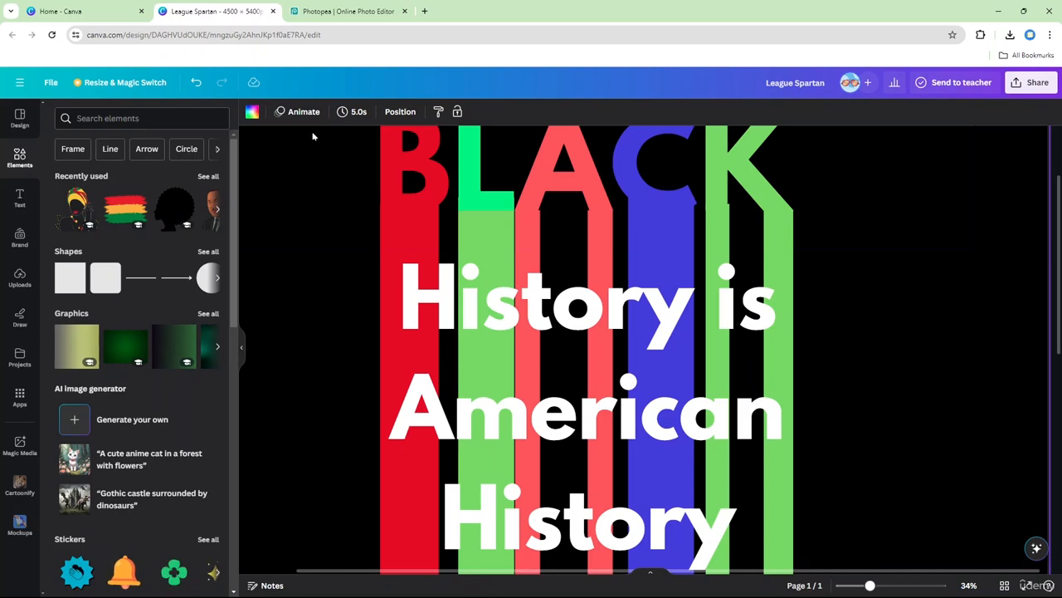
scroll(747, 338, "down", 3)
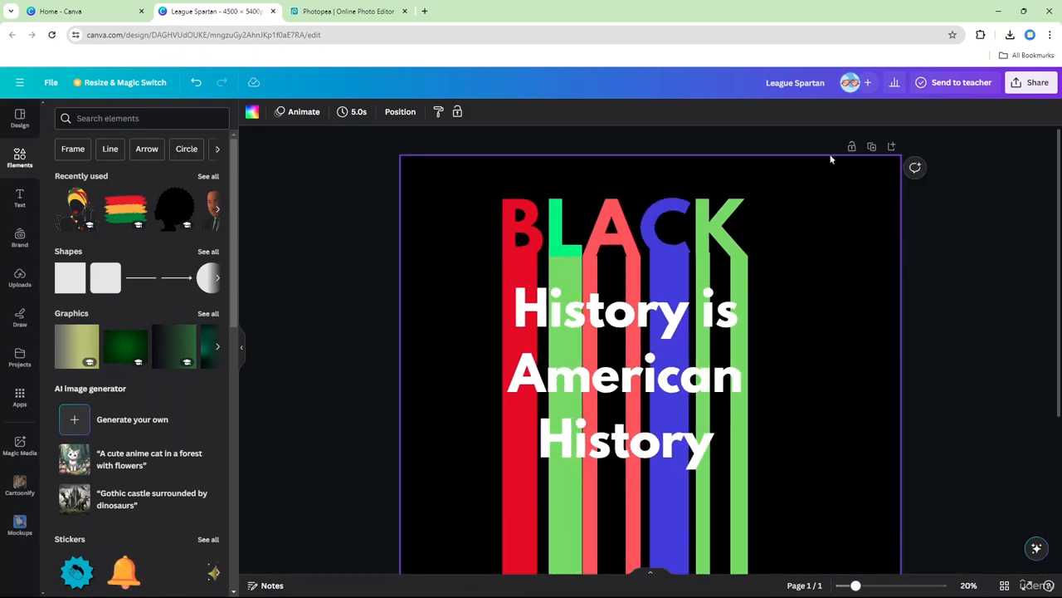
- Download the design as a PNG at 4,500 × 5,400 px
left_click(1032, 82)
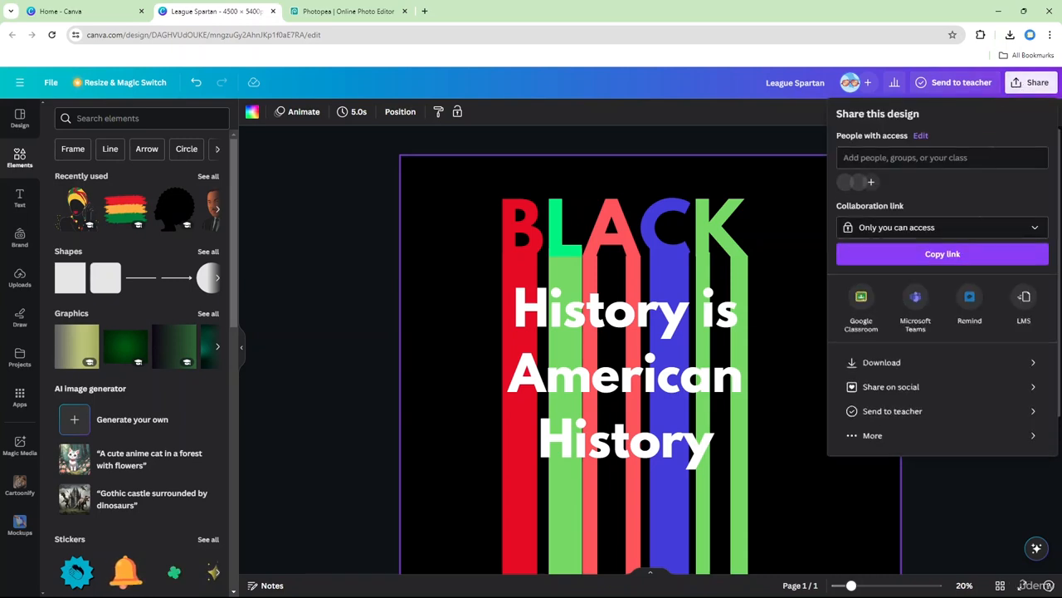
left_click(941, 365)
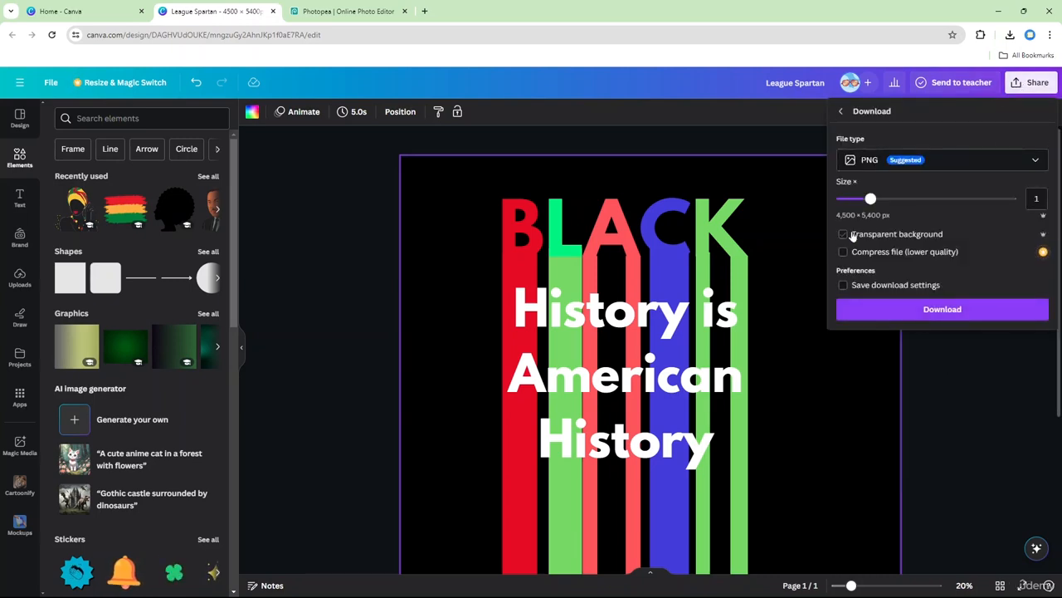
left_click(942, 309)
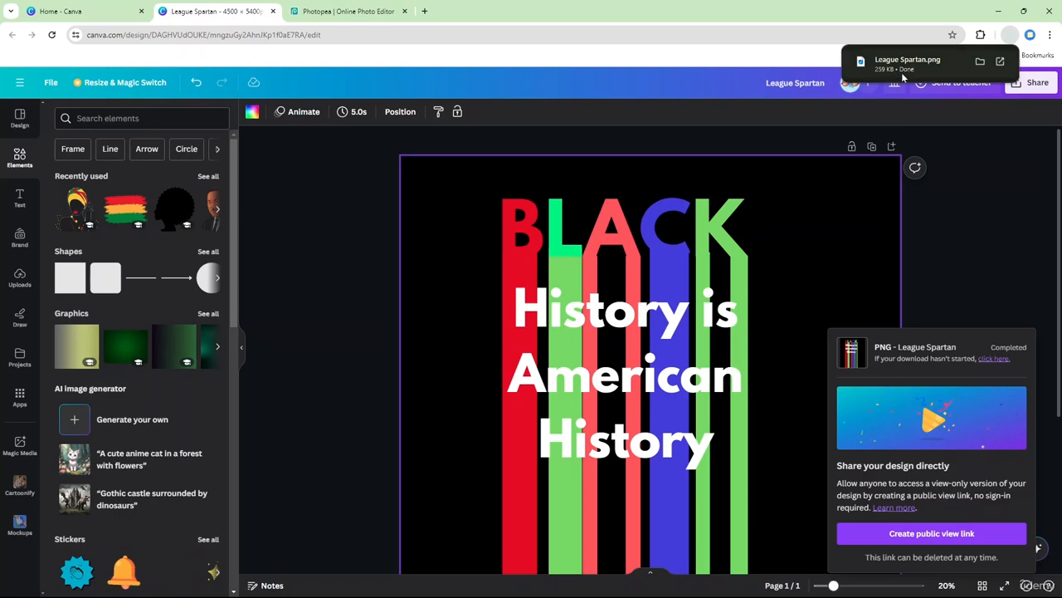
- Move the "History is American History" text to the lower part of the page and centre it horizontally
left_click_drag(663, 326, 669, 425)
scroll(775, 230, "down", 1)
scroll(775, 236, "down", 3)
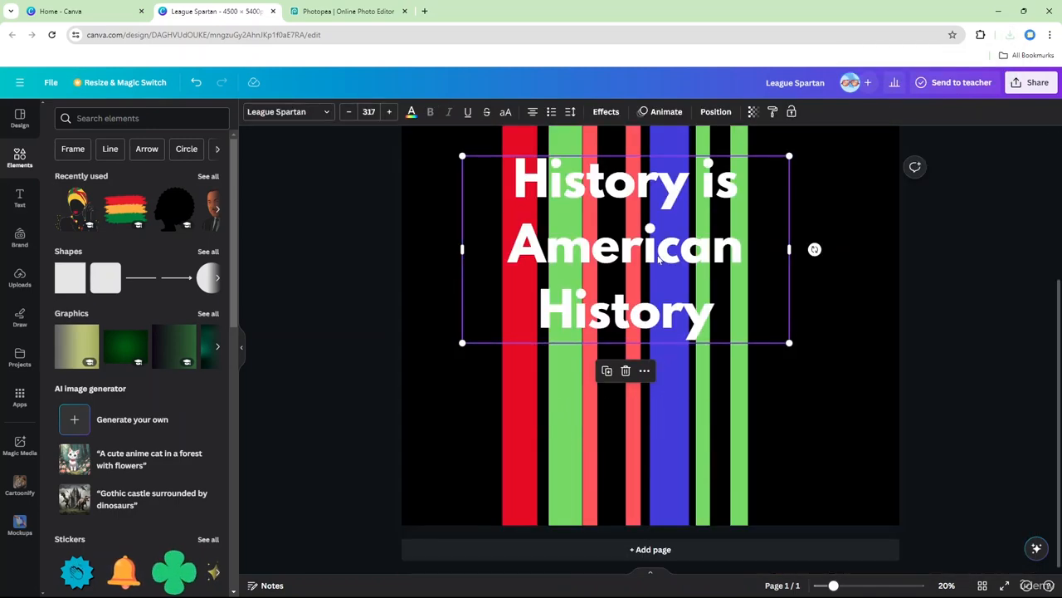
left_click_drag(693, 228, 693, 347)
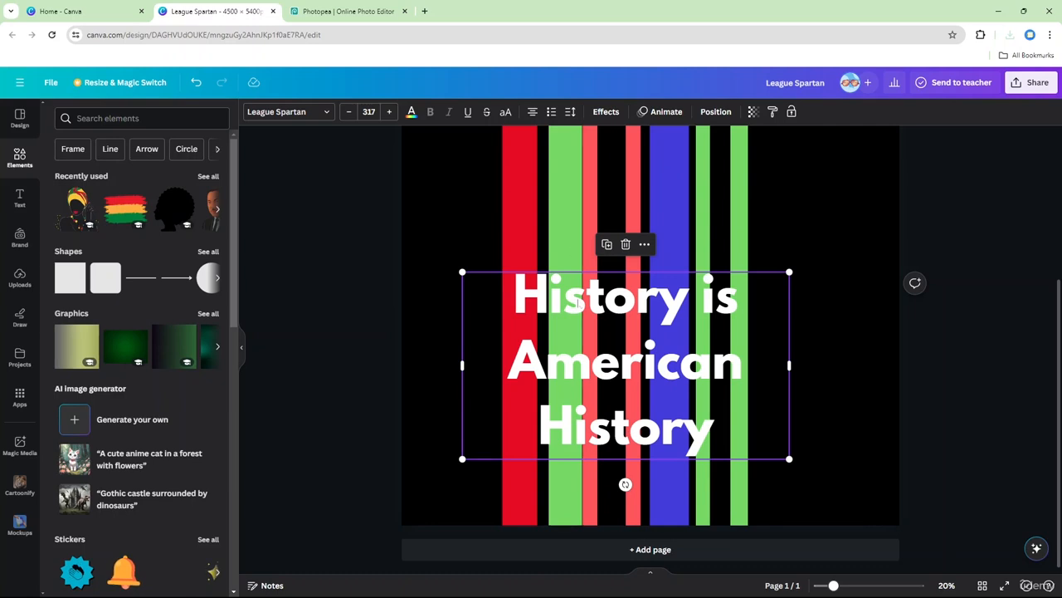
left_click_drag(634, 314, 660, 317)
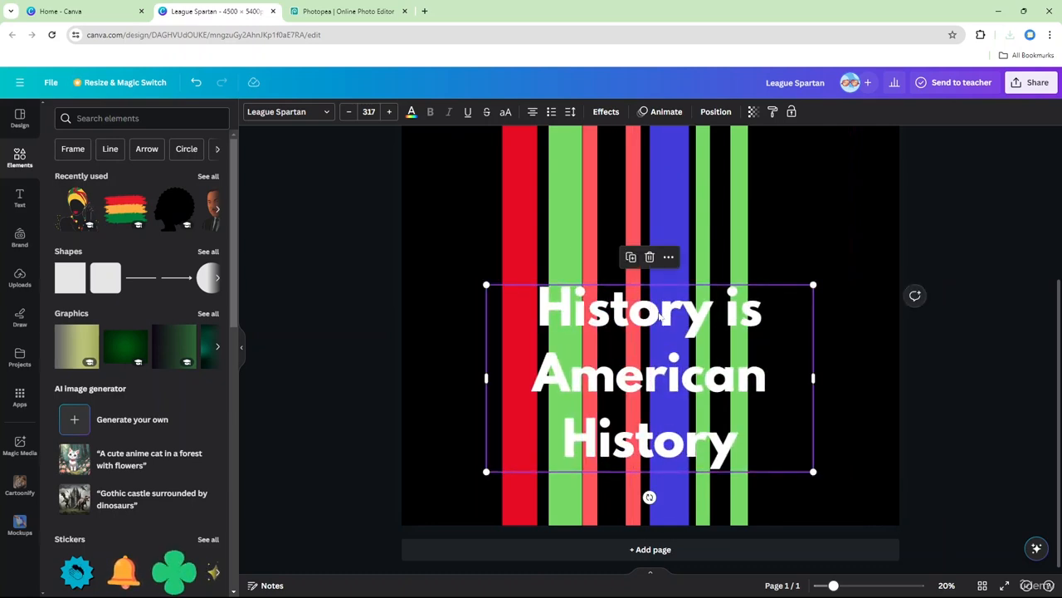
- Add a second page and place a copy of the "History is American History" text in its lower half
left_click(664, 549)
type("History is American History")
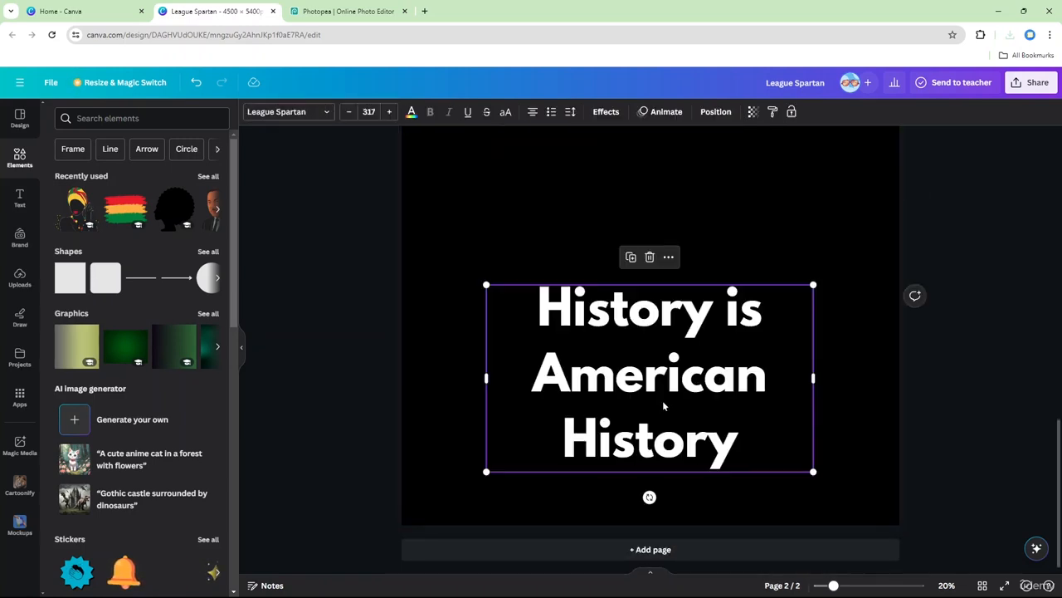
left_click_drag(671, 364, 665, 311)
- Delete the "History is American History" text from page 1, keeping only "BLACK" and its bars
scroll(776, 256, "up", 10)
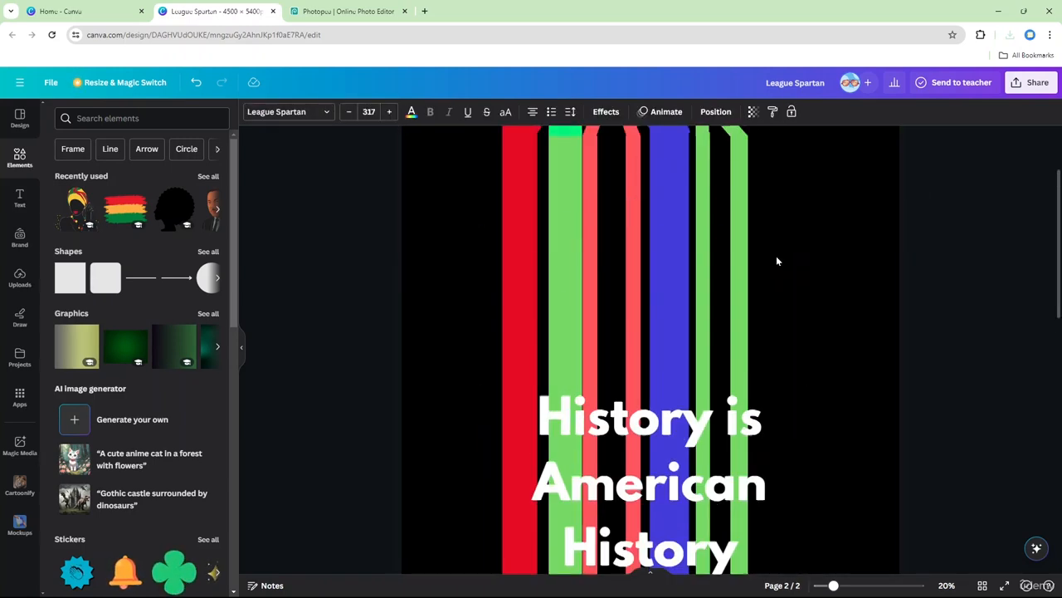
left_click(647, 427)
key("Delete")
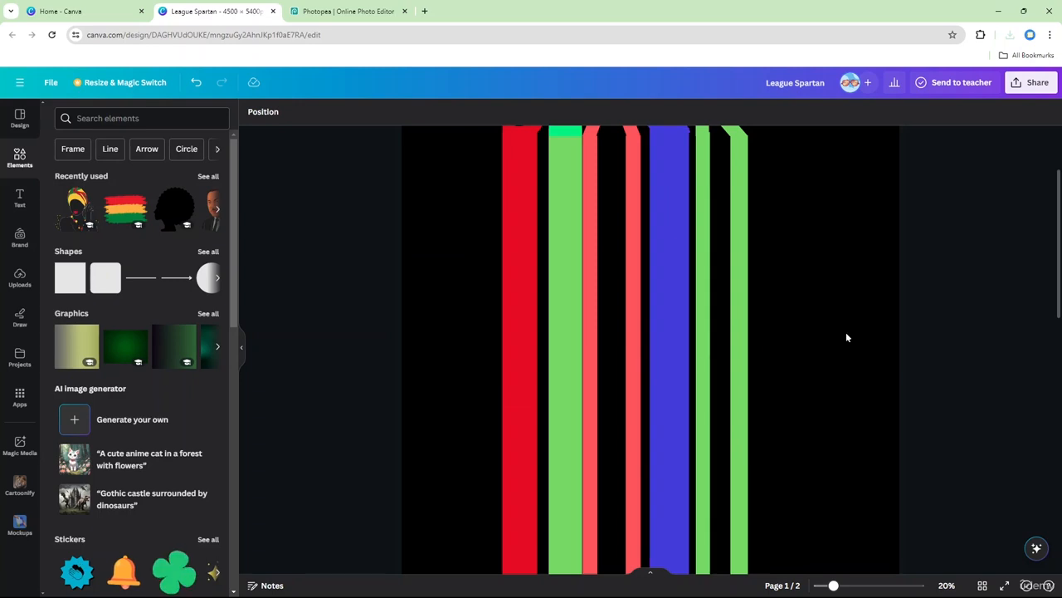
- Open the download settings and set the PNG export to a transparent background
left_click(846, 332)
left_click(1031, 82)
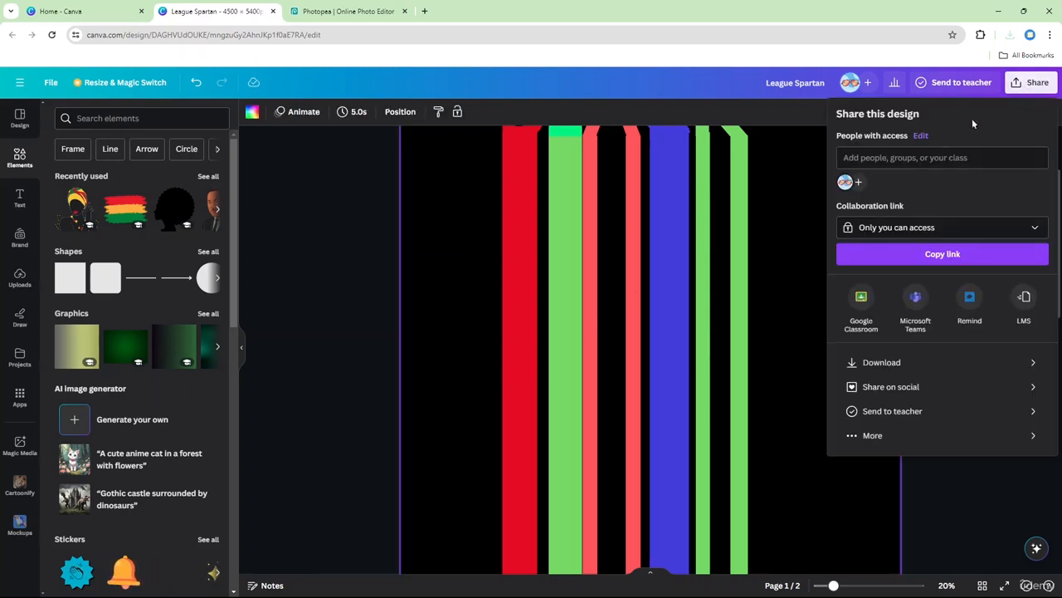
left_click(913, 362)
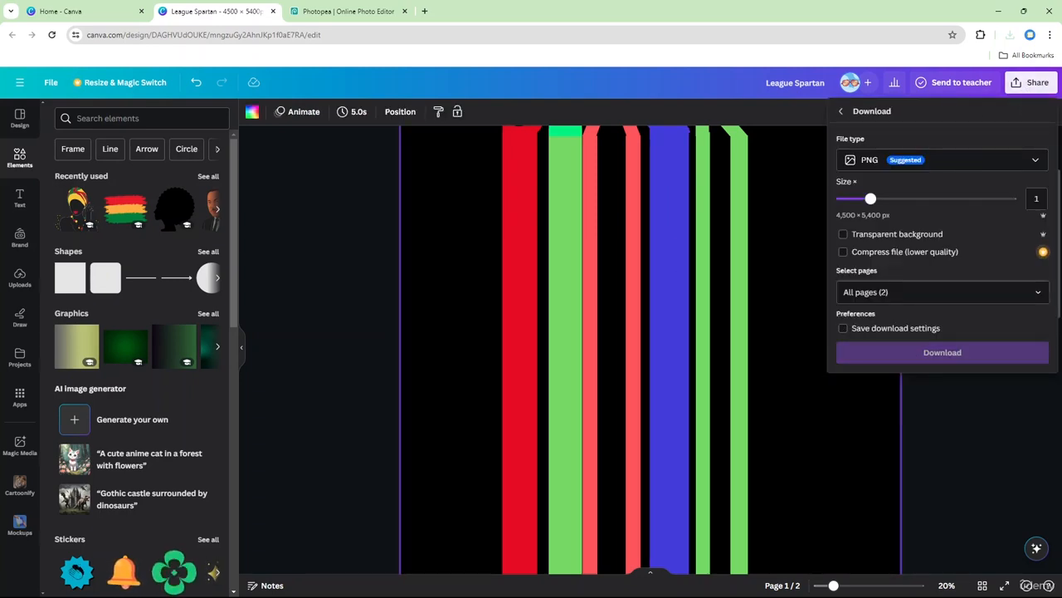
left_click(887, 238)
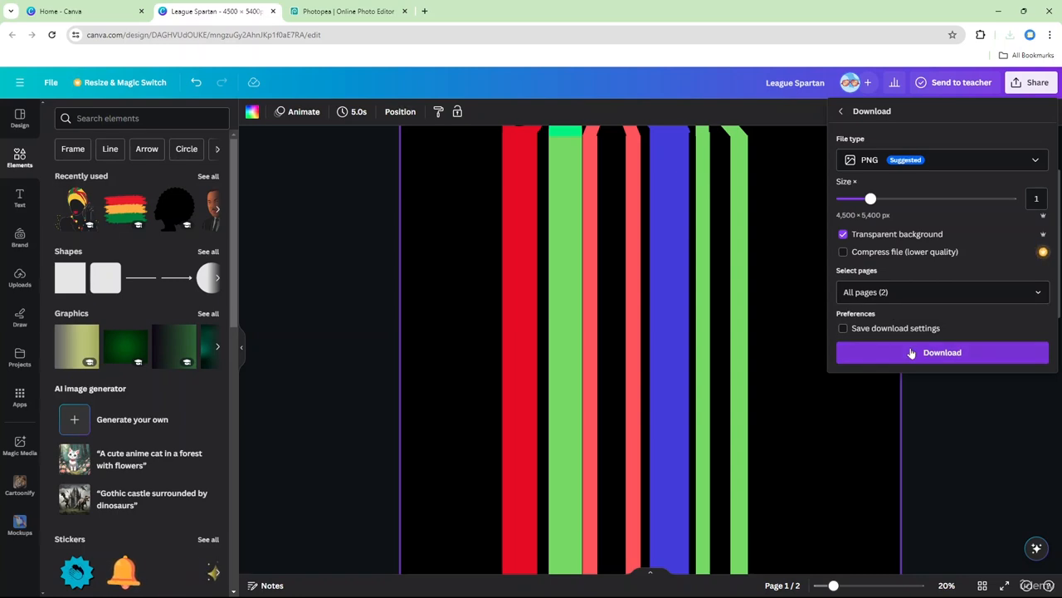
- Limit the PNG export to page 1 and download it
left_click(1037, 297)
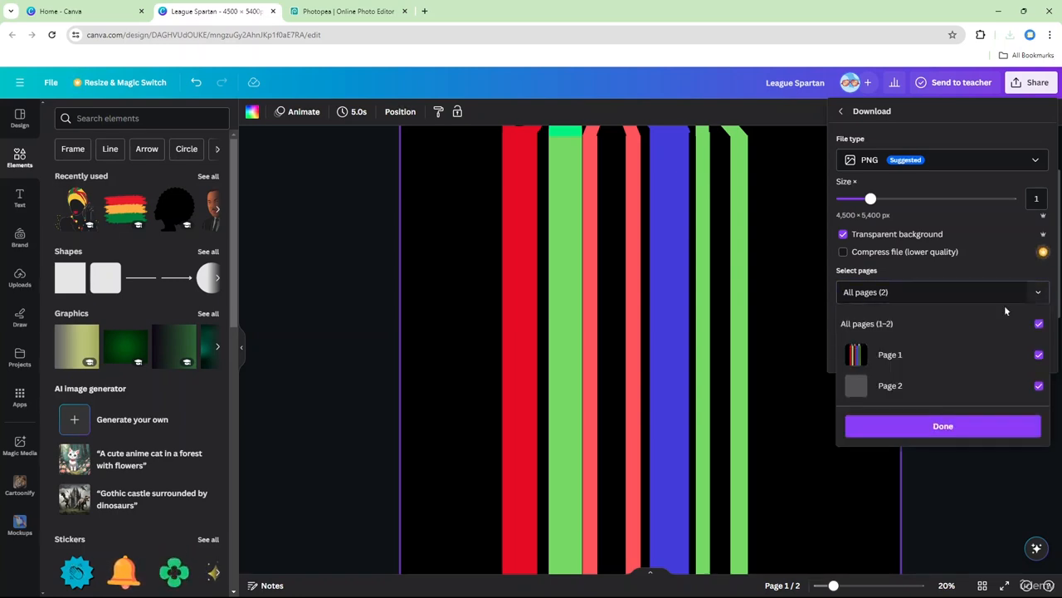
left_click(925, 356)
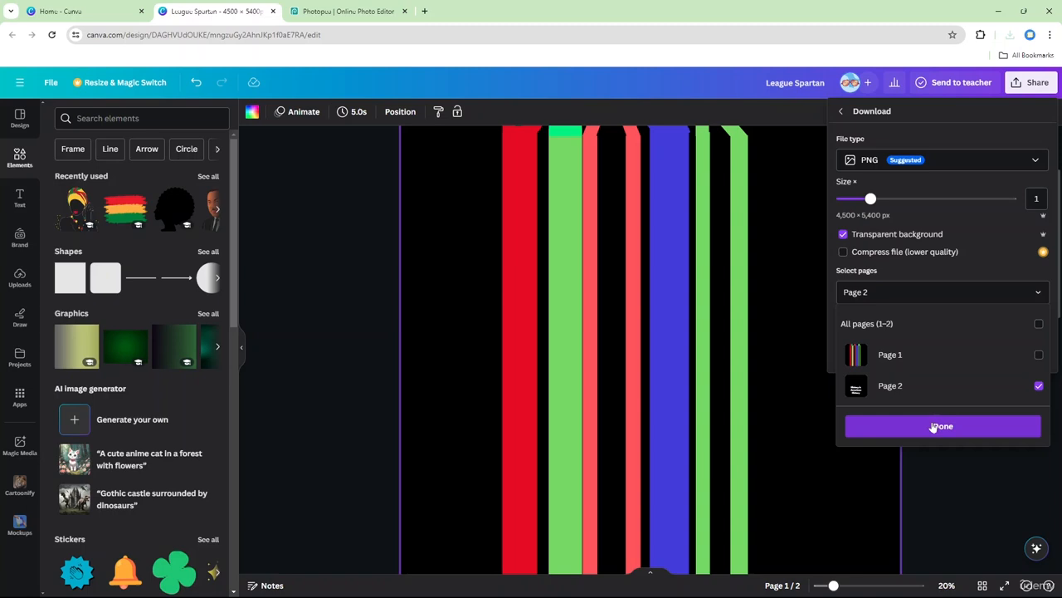
left_click(941, 354)
left_click(993, 386)
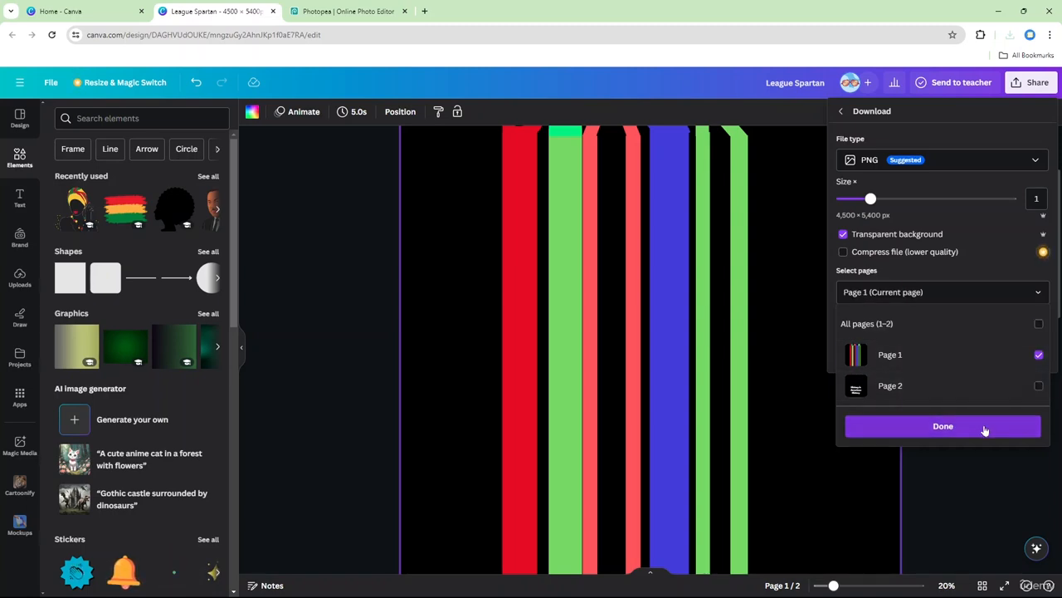
left_click(985, 426)
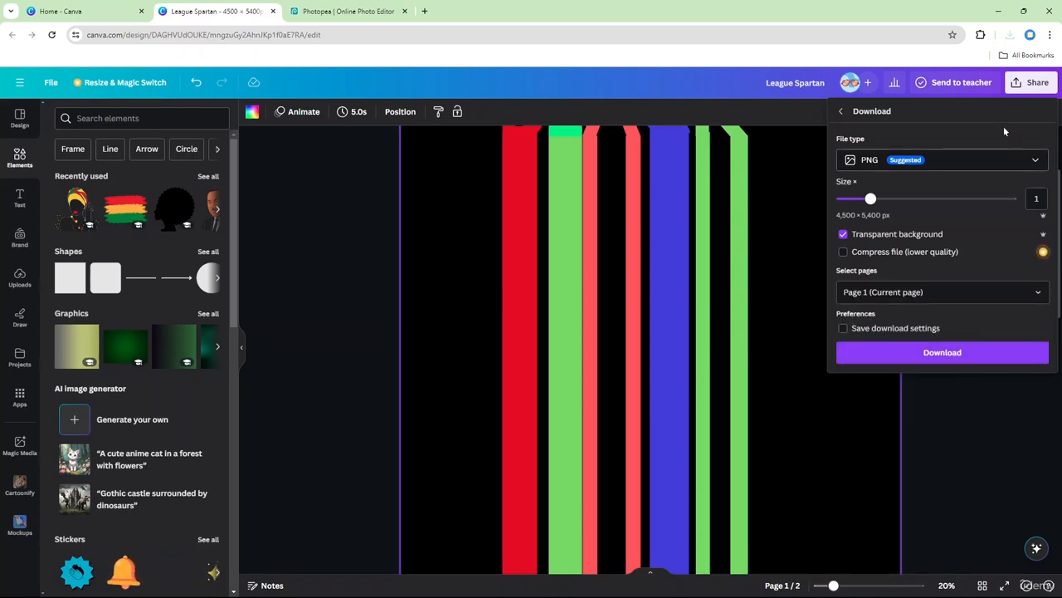
left_click(938, 358)
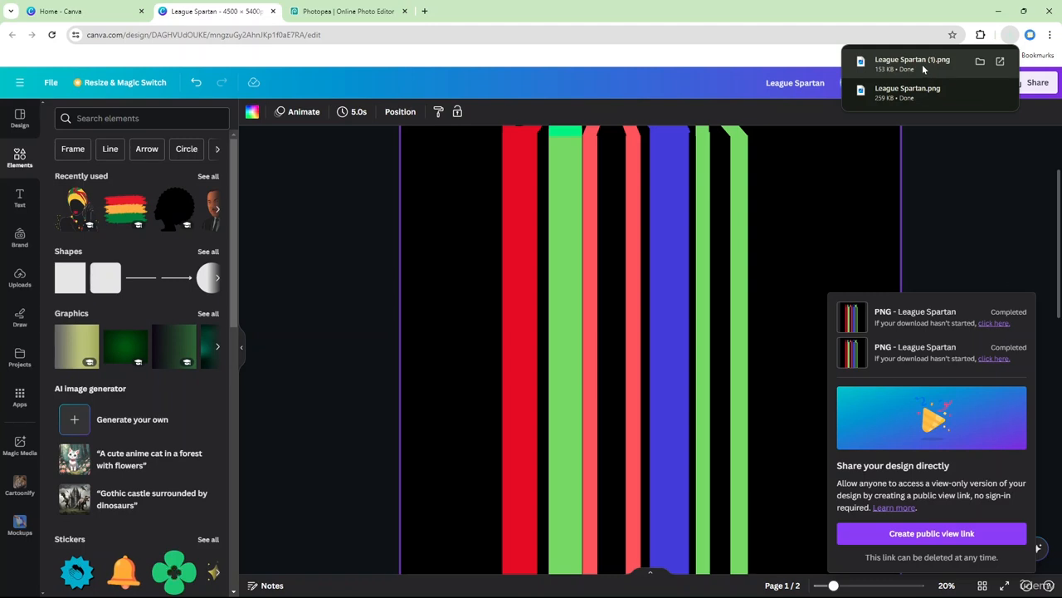
- Upload League Spartan (1).png to the design and place the image on page 2 with the "History is American History" text
left_click_drag(922, 64, 58, 284)
left_click_drag(34, 247, 176, 231)
scroll(623, 323, "down", 5)
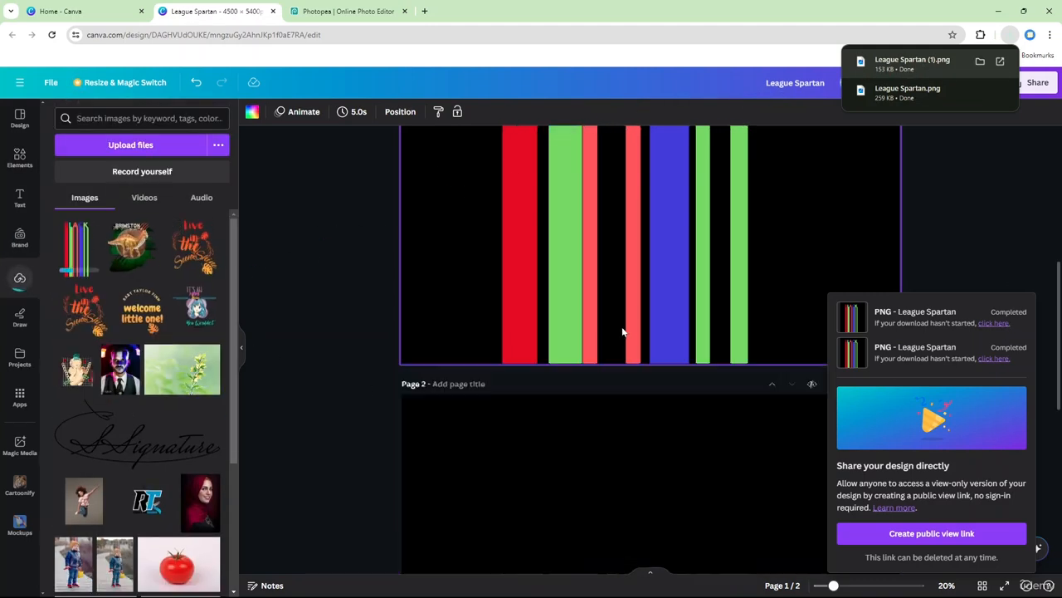
scroll(631, 325, "up", 7)
scroll(631, 321, "down", 5)
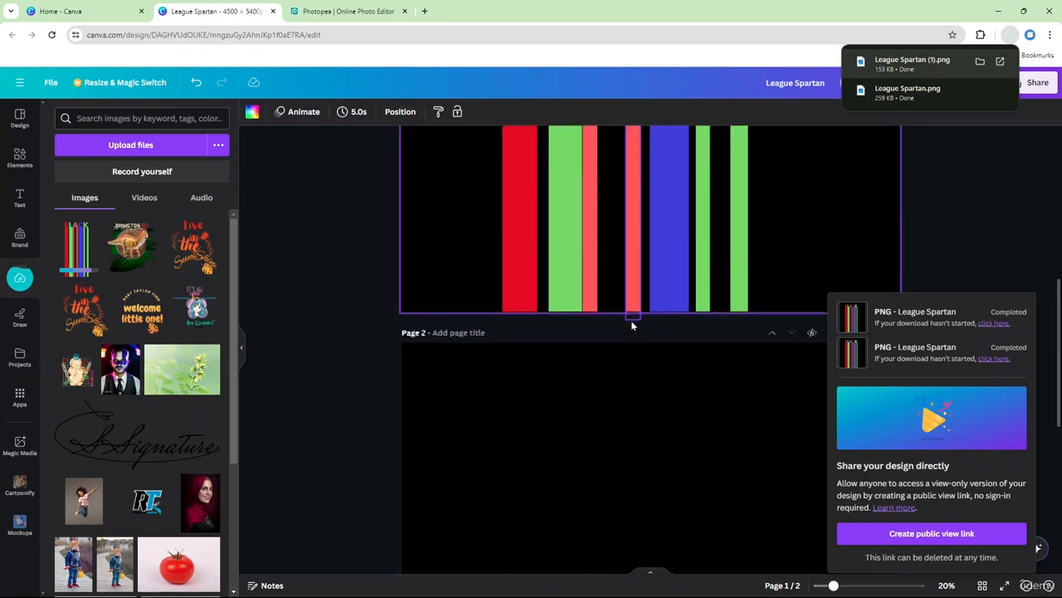
scroll(631, 320, "down", 3)
scroll(630, 320, "up", 5)
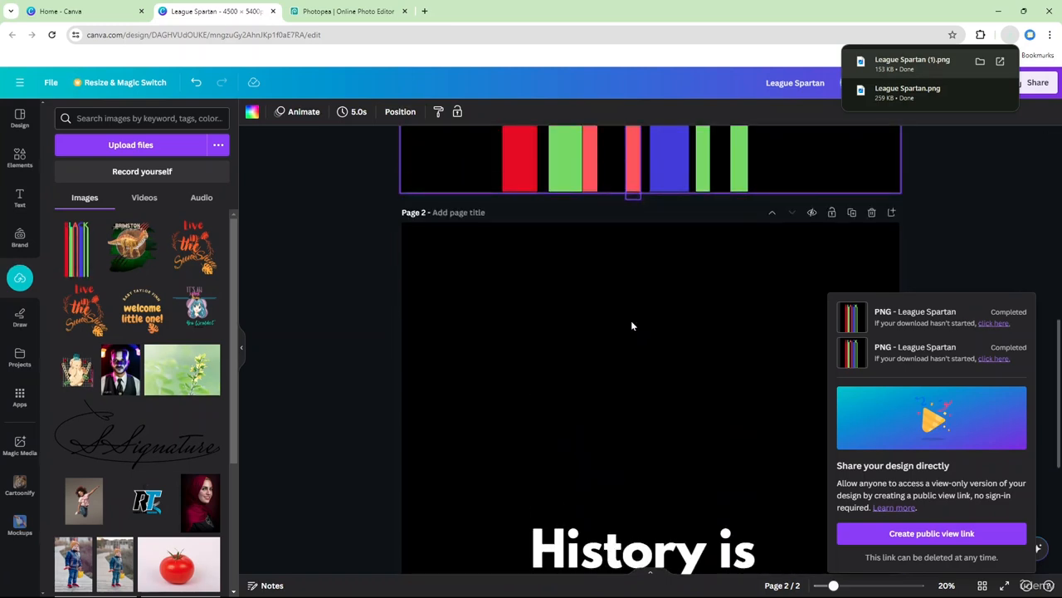
scroll(582, 396, "down", 5)
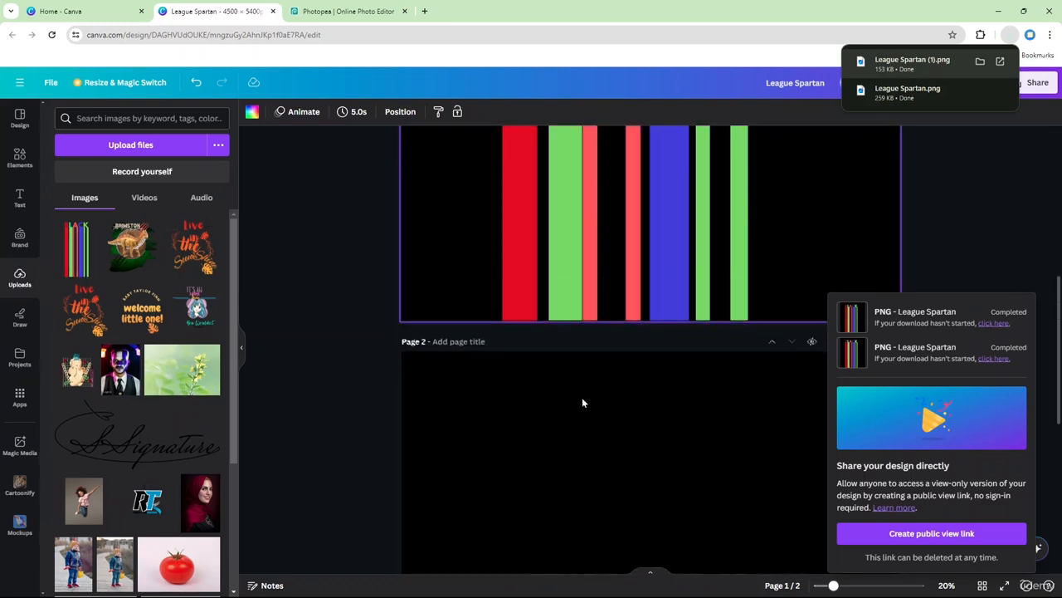
left_click(76, 247)
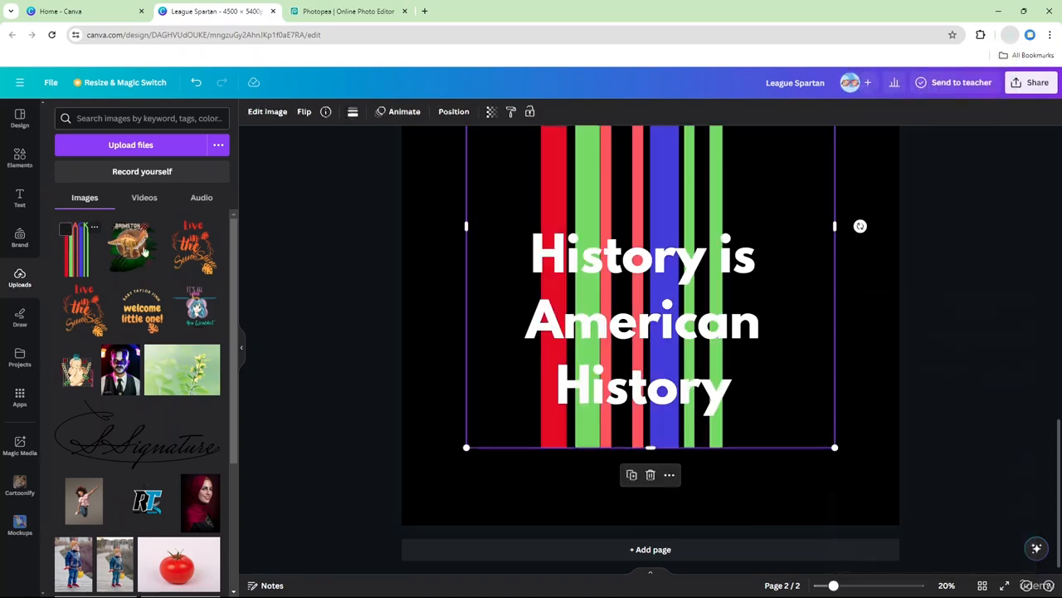
- Replace the separate "BLACK" text and bars on page 1 with the uploaded transparent image
scroll(524, 367, "up", 10)
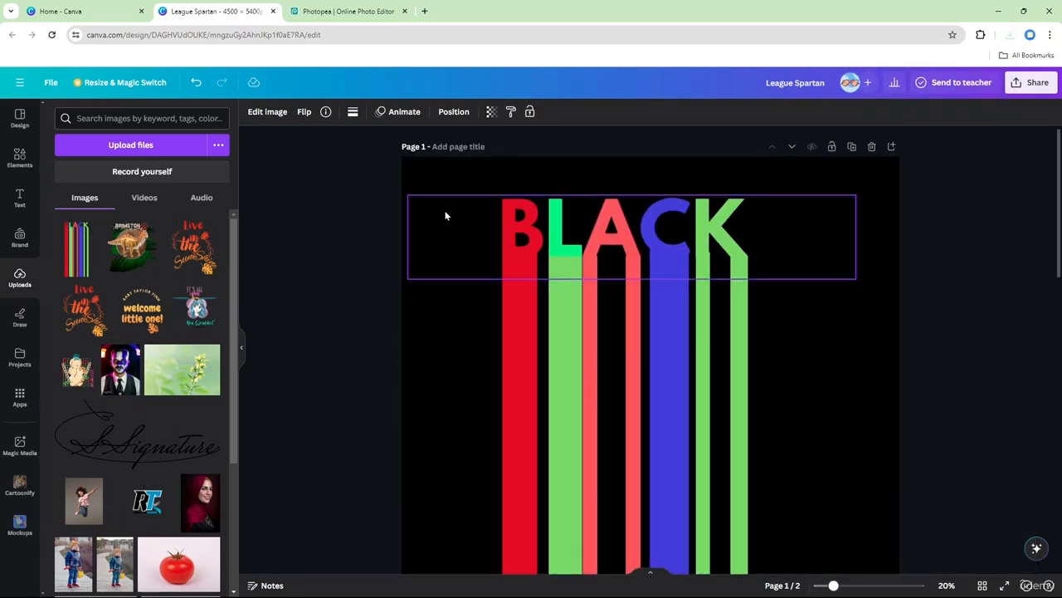
left_click_drag(423, 178, 805, 572)
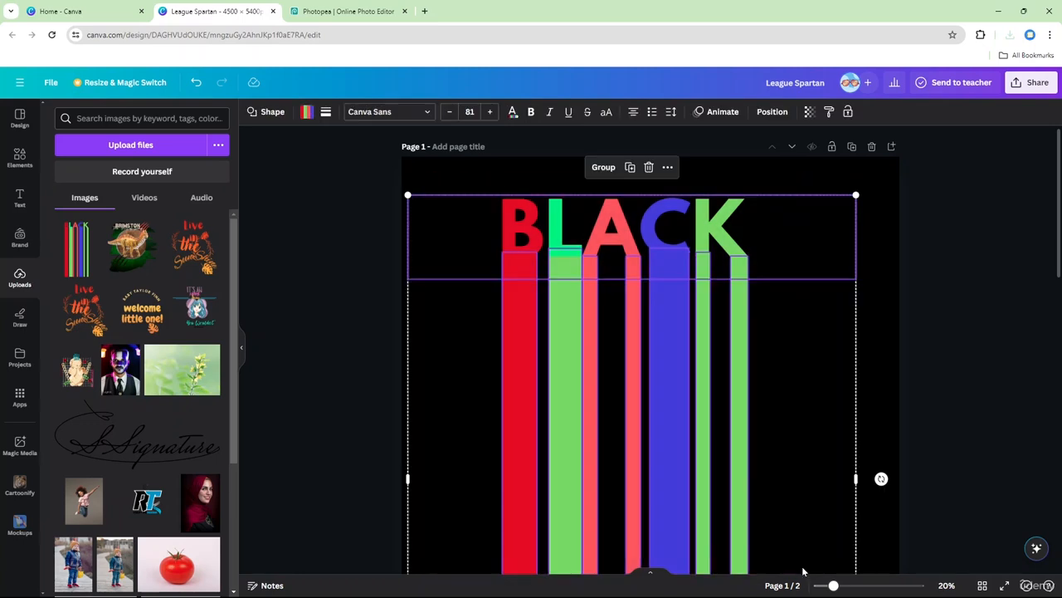
key("Delete")
left_click(75, 249)
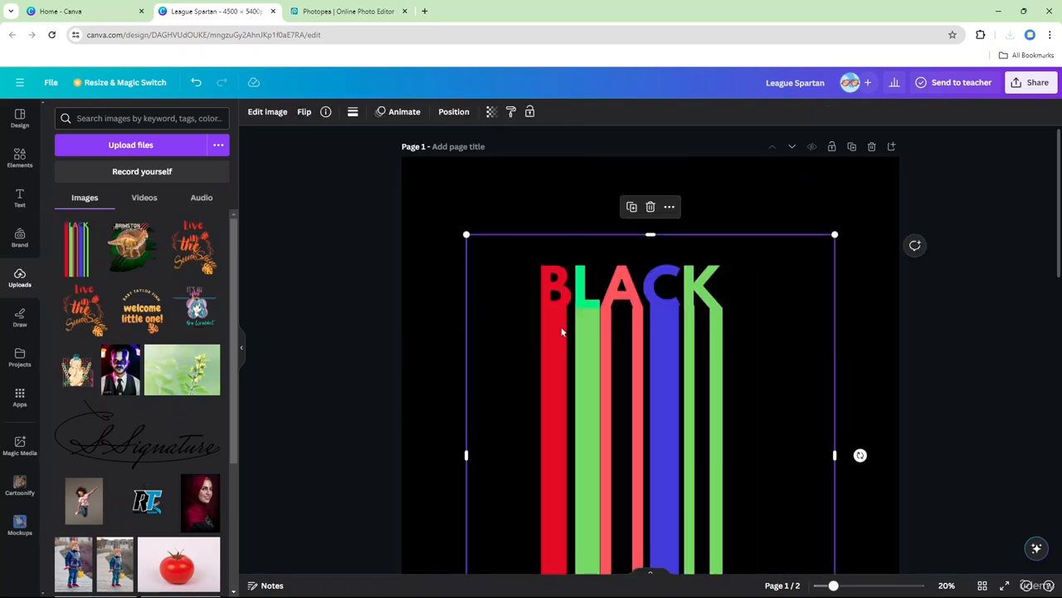
- Move the "BLACK" image up on page 1, enlarge it to nearly the full page height and extend both side edges outward
left_click_drag(563, 332, 597, 274)
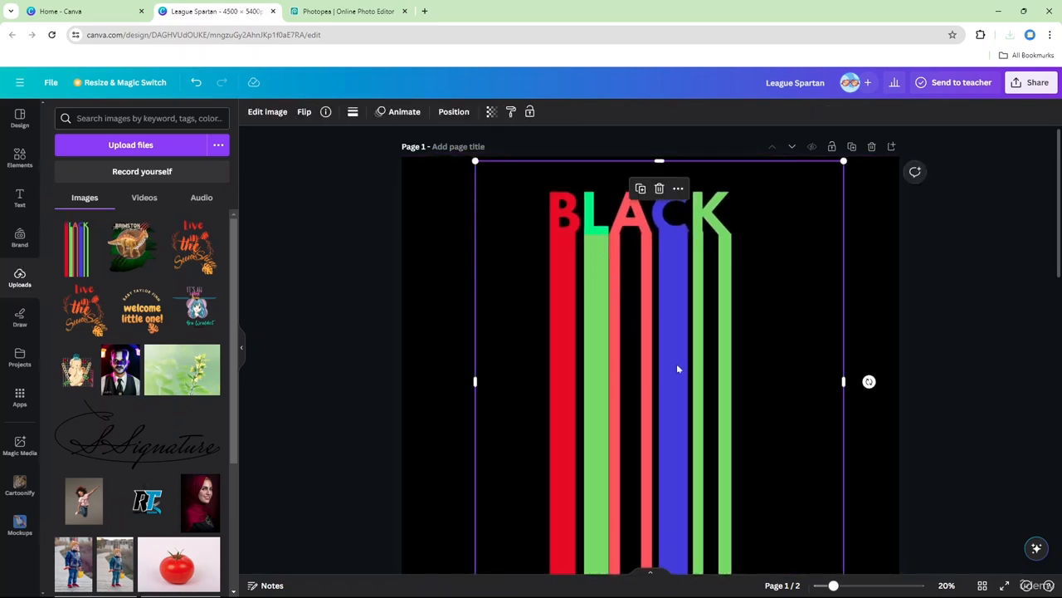
scroll(676, 363, "down", 3)
left_click_drag(658, 421, 665, 506)
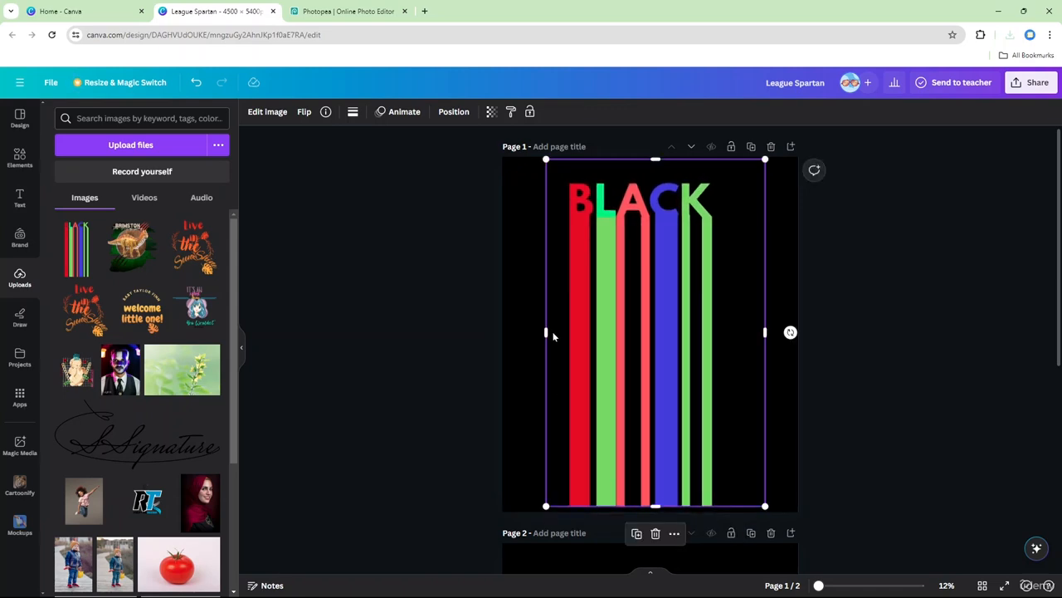
left_click_drag(528, 333, 510, 335)
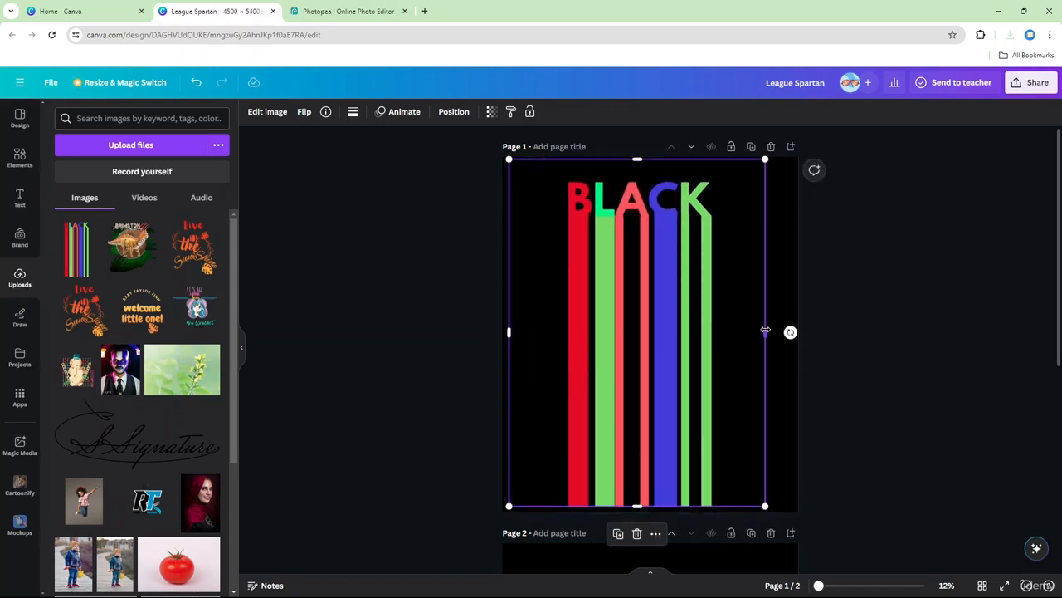
left_click_drag(765, 330, 798, 332)
scroll(743, 374, "down", 5)
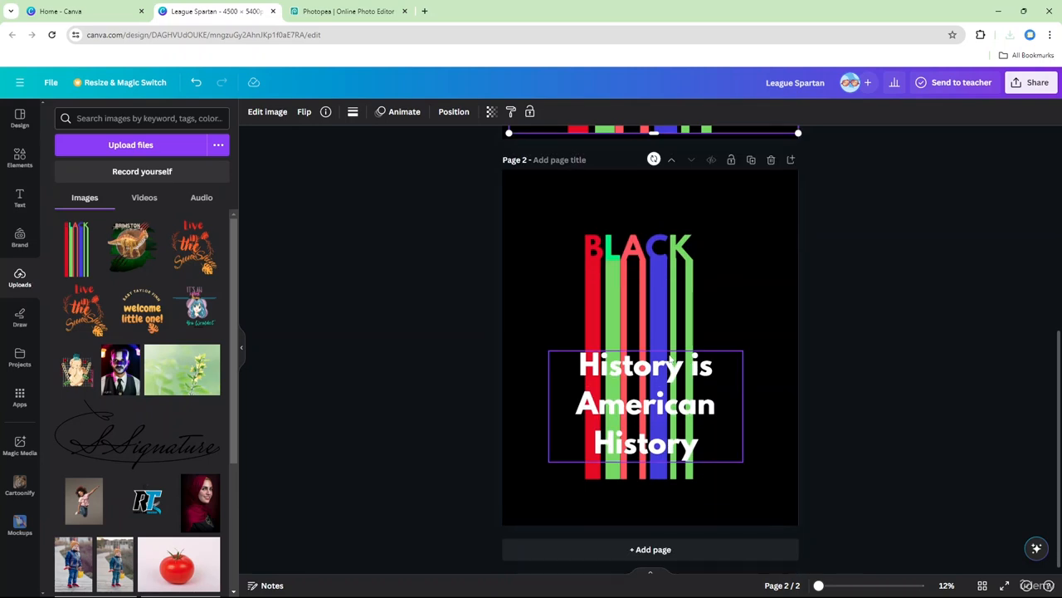
- Search the design elements for "african women"
scroll(674, 357, "up", 3)
scroll(676, 357, "down", 3)
scroll(692, 353, "up", 3)
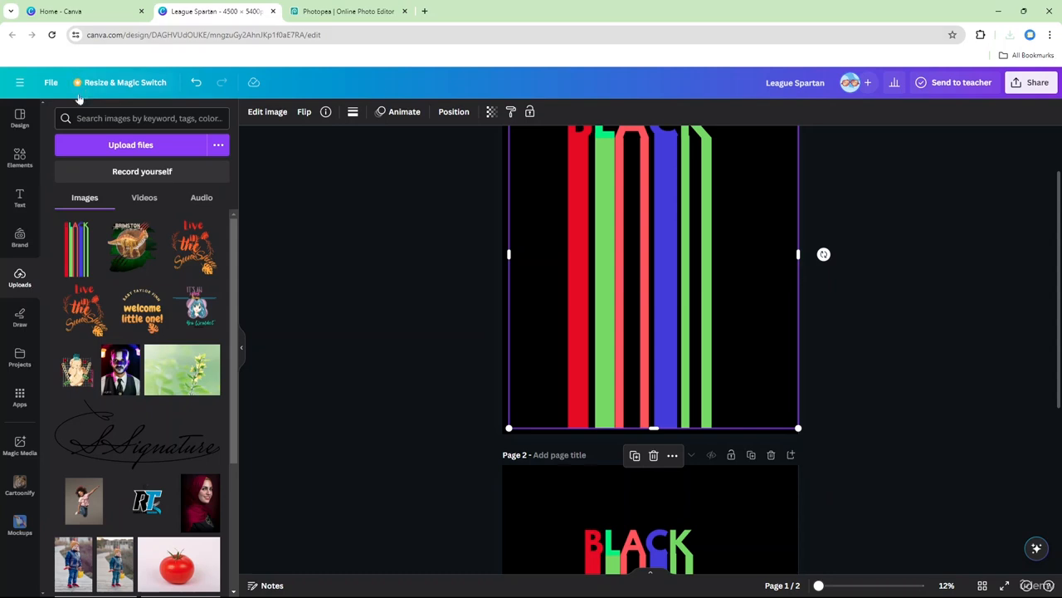
left_click(20, 157)
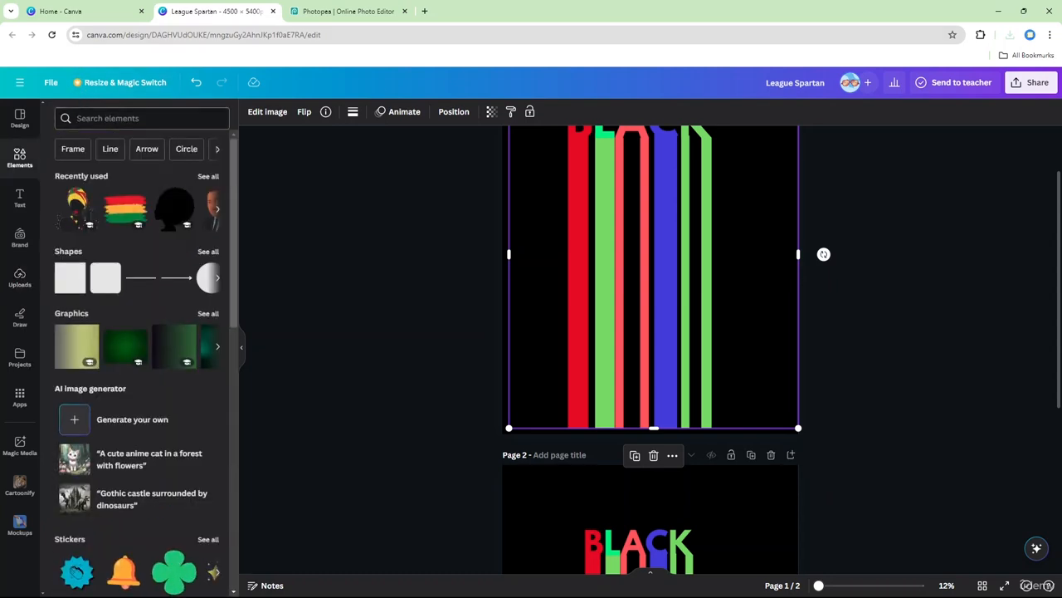
left_click(113, 118)
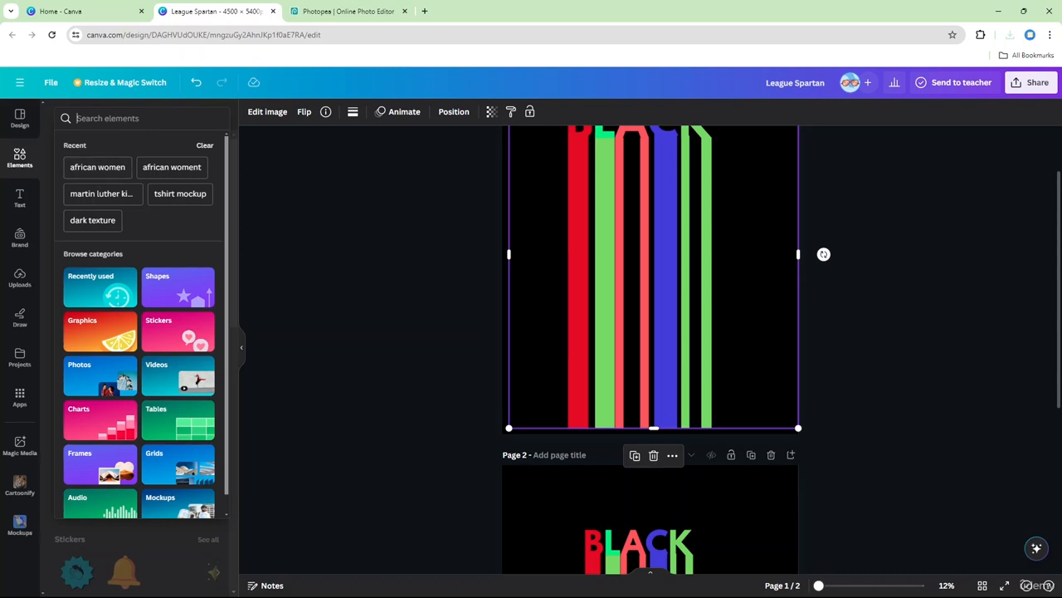
type("afr")
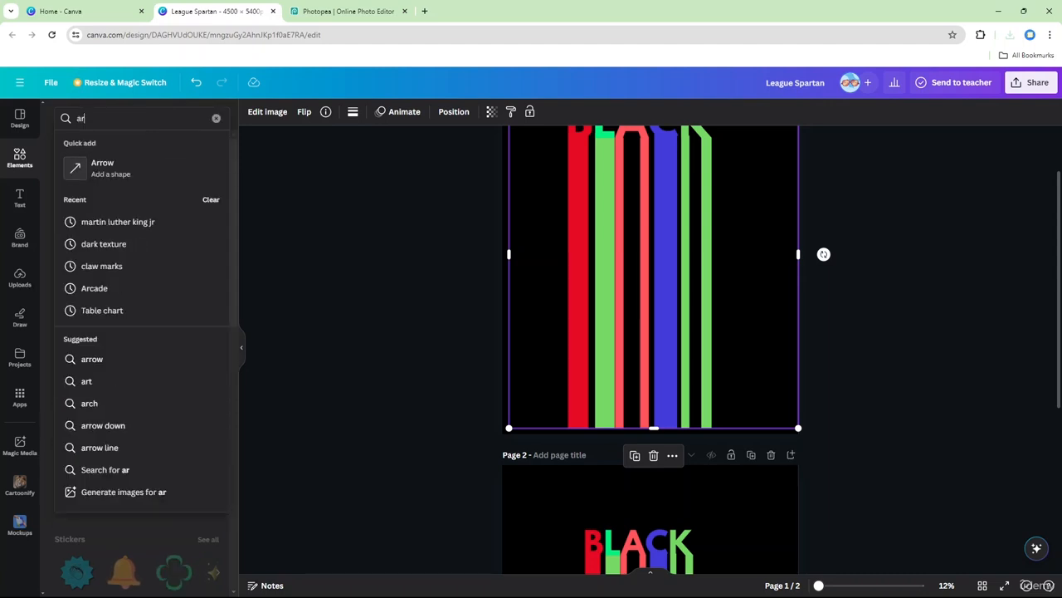
type("icar")
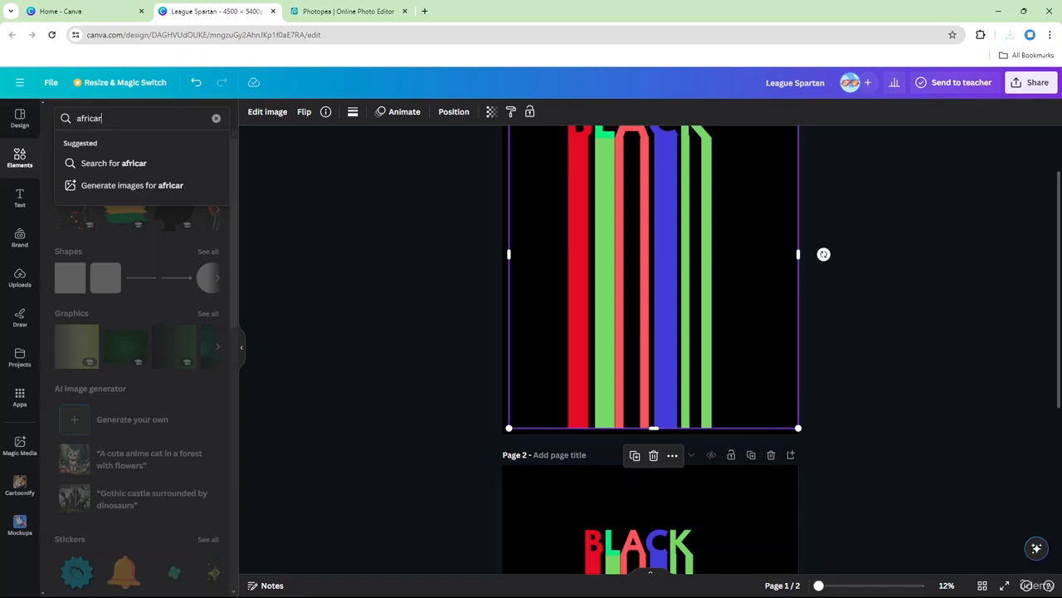
type("nn")
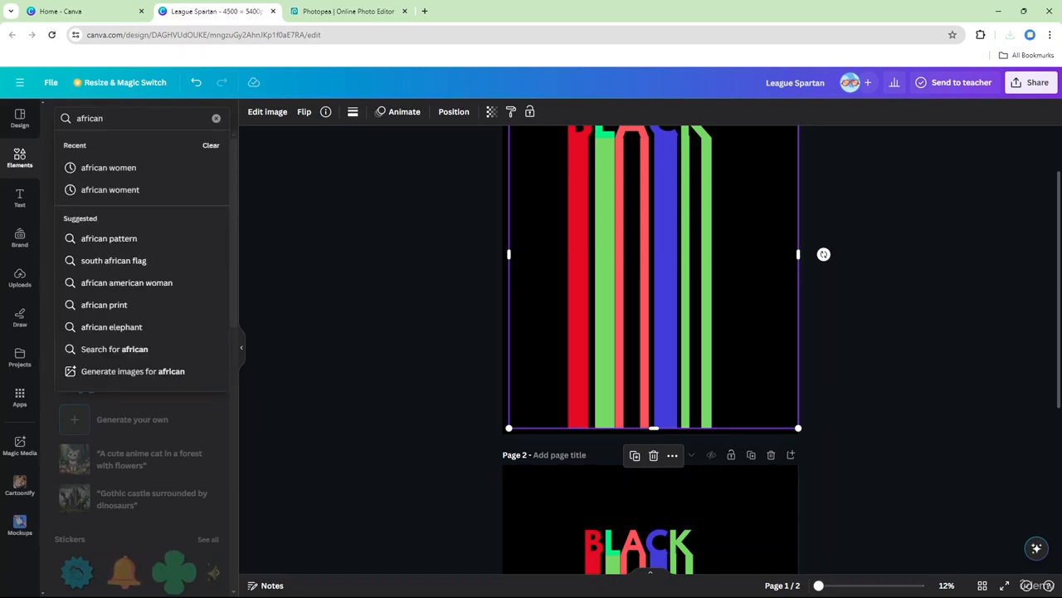
left_click(141, 172)
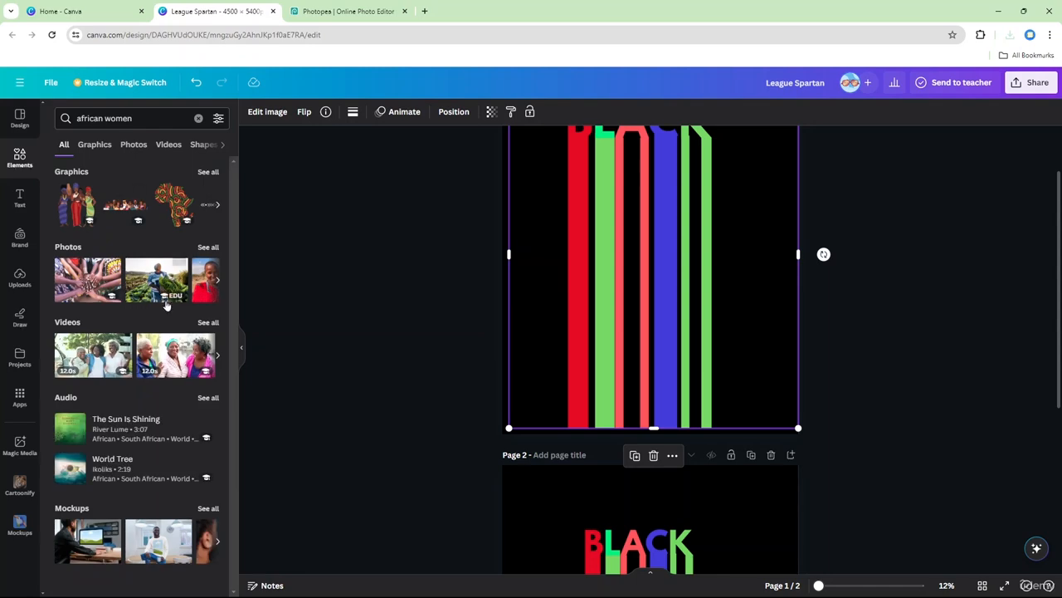
- Limit the results to graphics and add the black woman's silhouette with the green, yellow and red headband to page 1
left_click(94, 144)
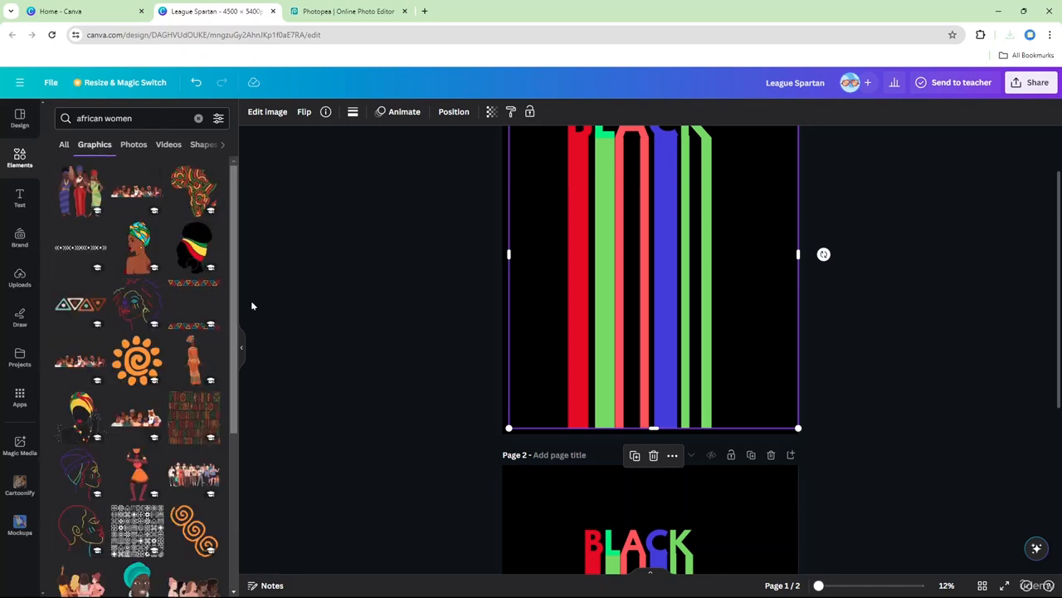
left_click(185, 254)
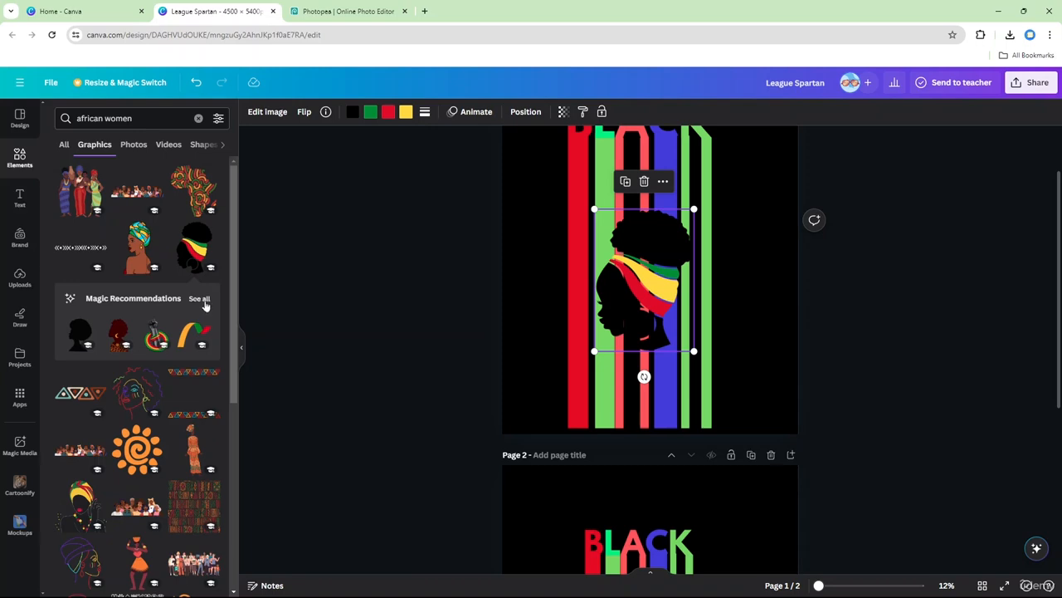
scroll(205, 306, "down", 2)
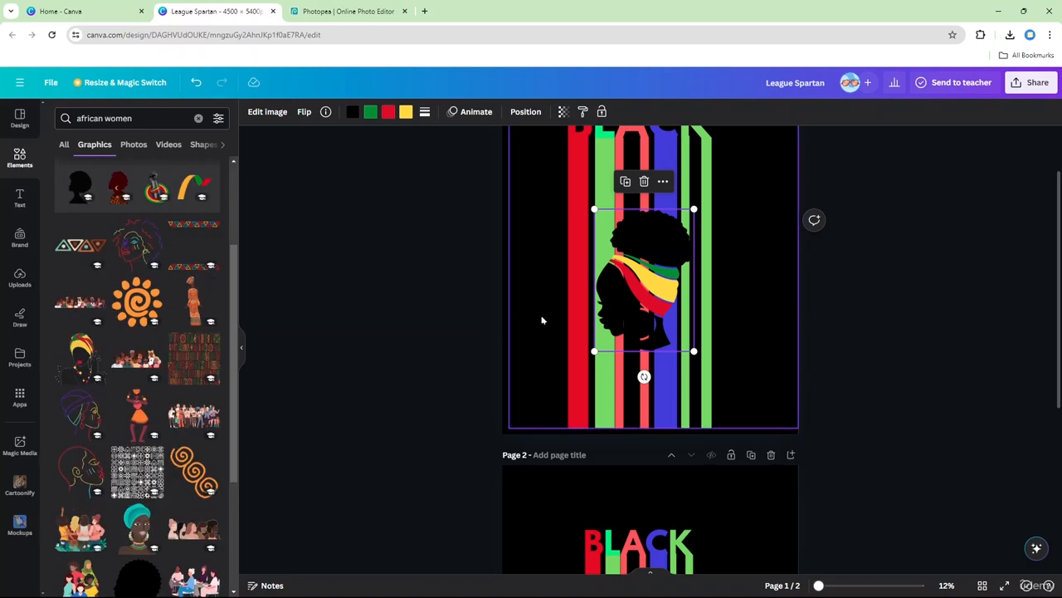
scroll(586, 329, "down", 2)
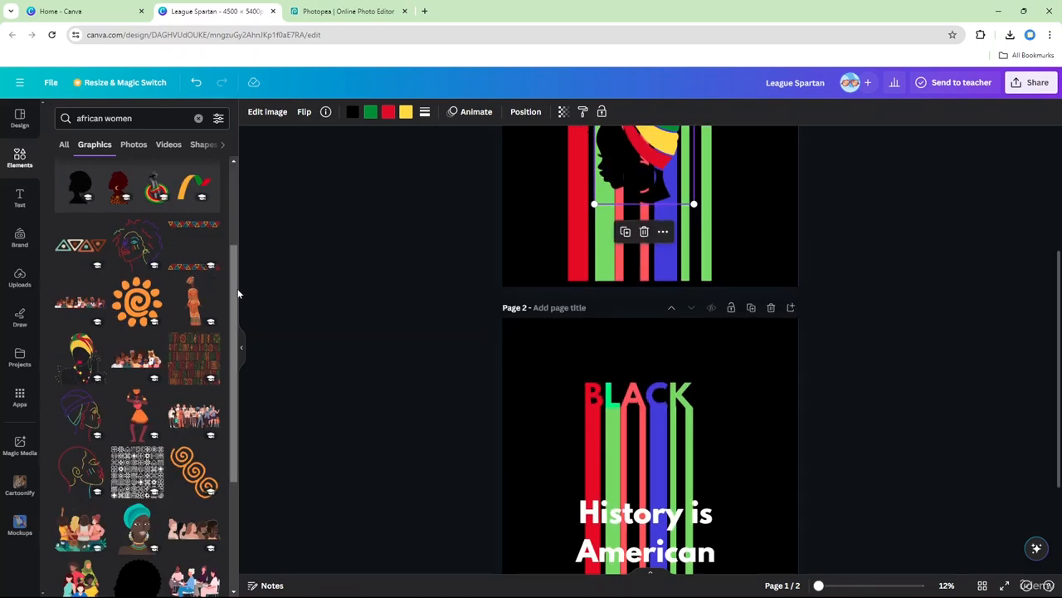
scroll(234, 294, "up", 2)
scroll(615, 255, "up", 3)
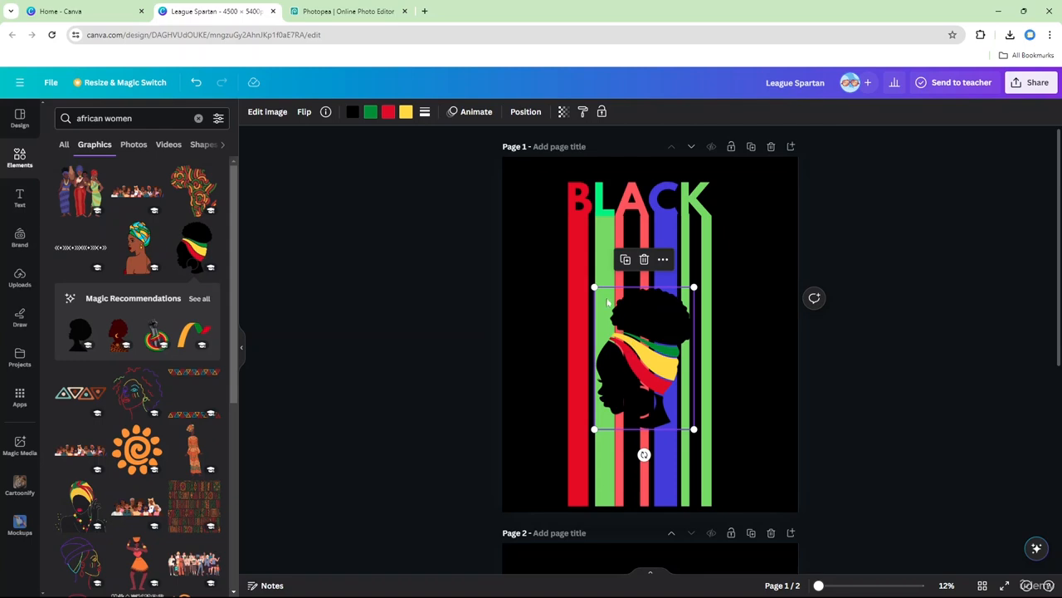
- Enlarge the silhouette to span the width of the "BLACK" bars and move it up to just below the lettering
left_click_drag(593, 286, 531, 200)
left_click_drag(590, 311, 625, 361)
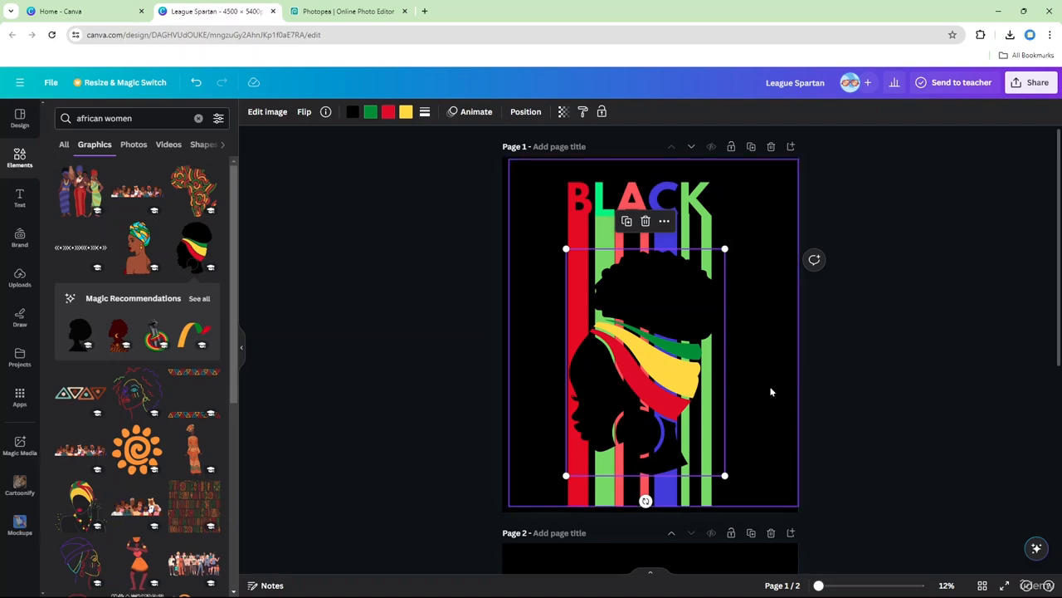
scroll(772, 391, "down", 1)
scroll(735, 387, "up", 5)
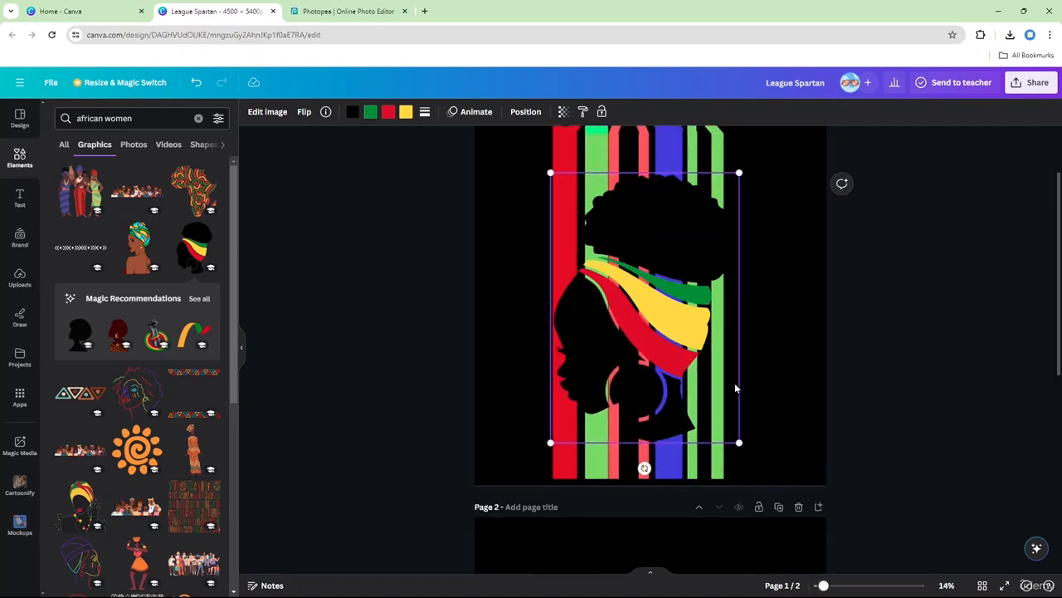
scroll(735, 387, "up", 2)
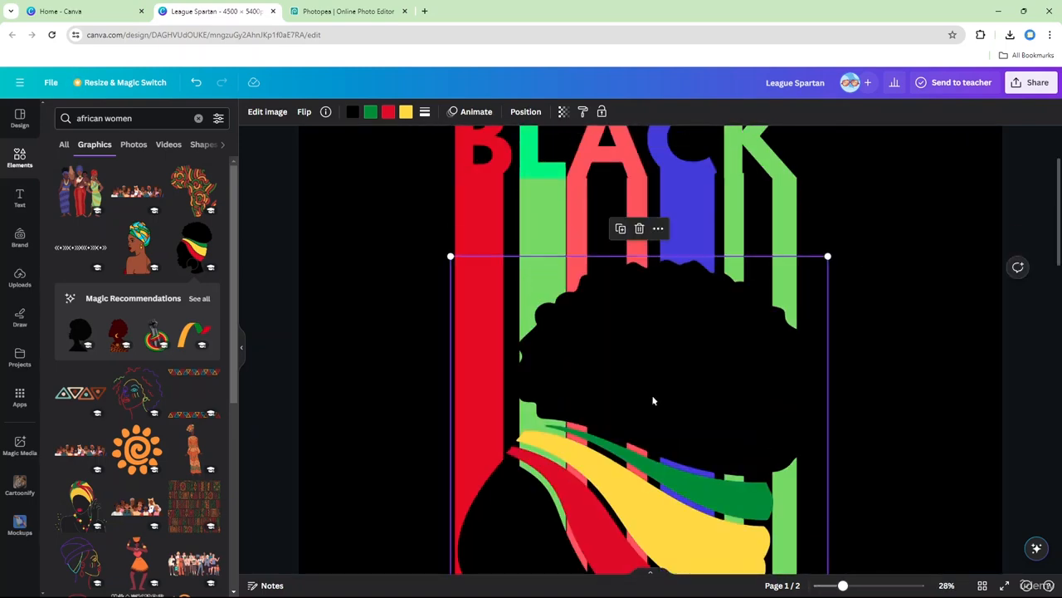
left_click_drag(653, 401, 652, 329)
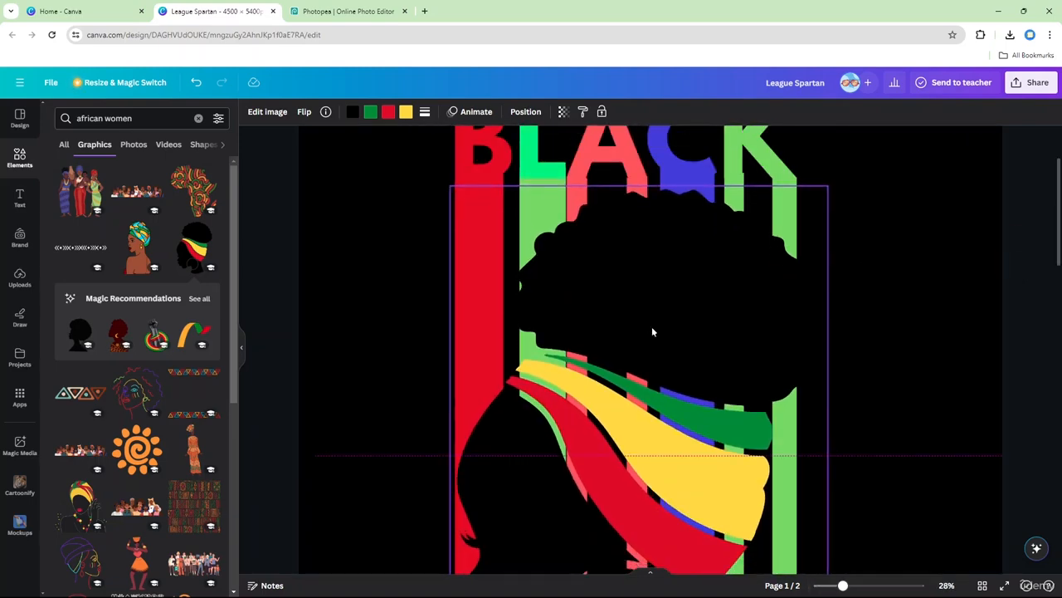
- Try the dark red curly-haired woman and the woman with the tricolor headwrap from the recommendations on page 1, and delete both
left_click(117, 336)
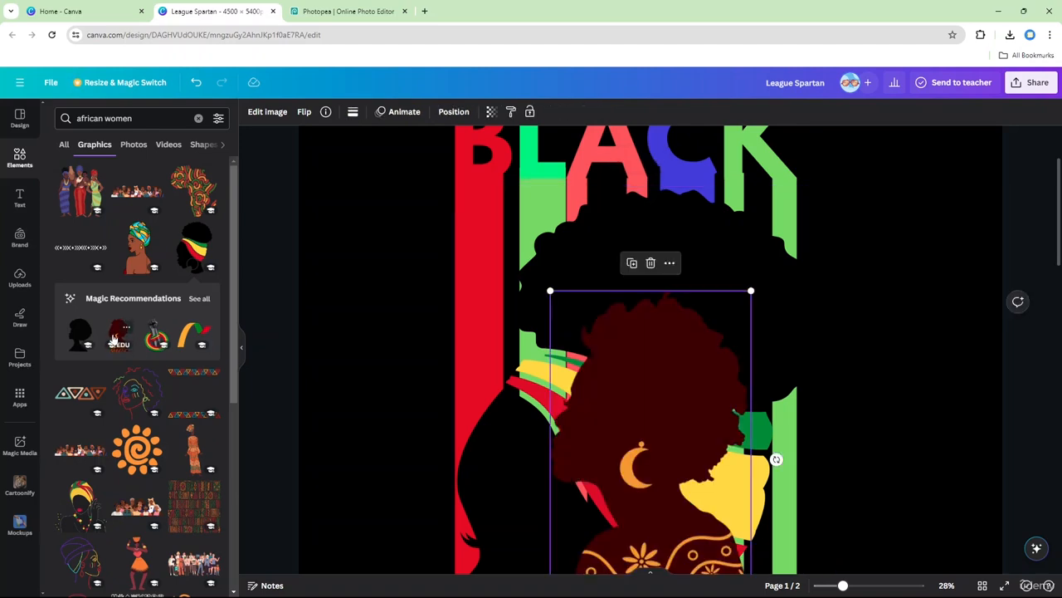
left_click(200, 299)
scroll(199, 402, "down", 3)
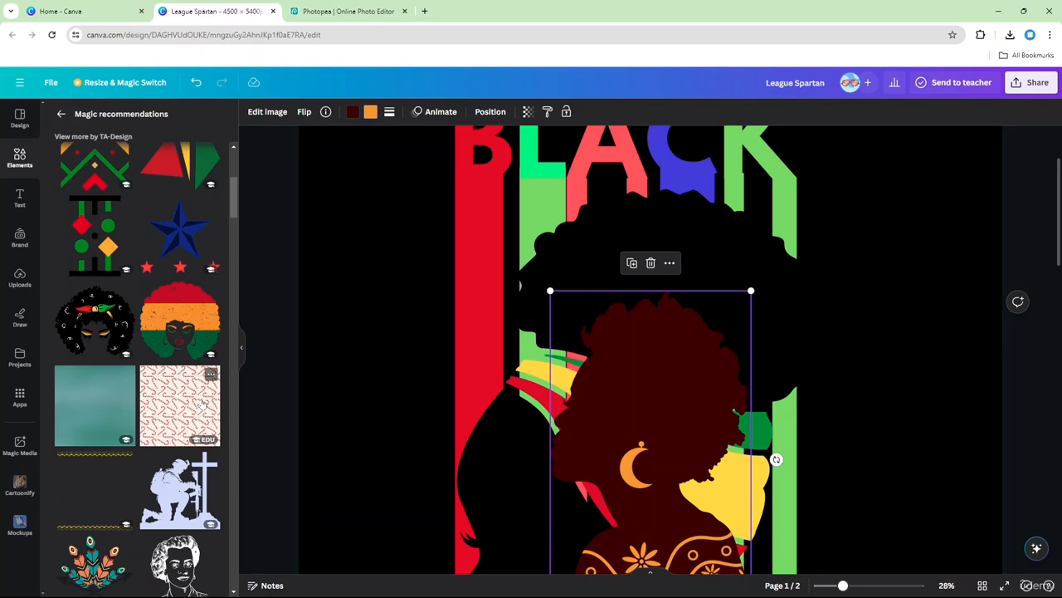
scroll(203, 404, "down", 5)
scroll(203, 404, "down", 5)
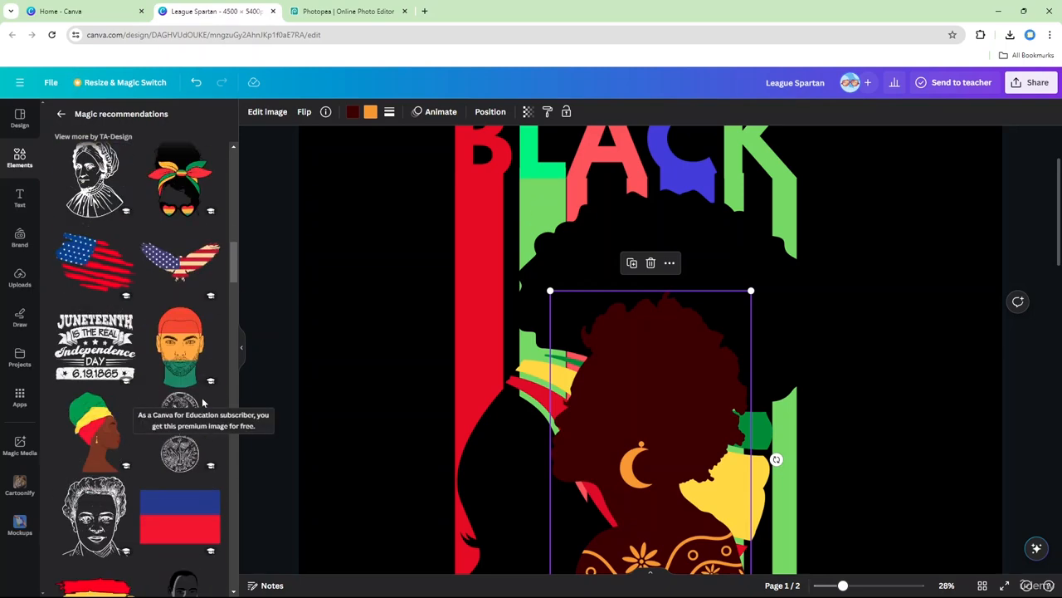
scroll(203, 404, "down", 2)
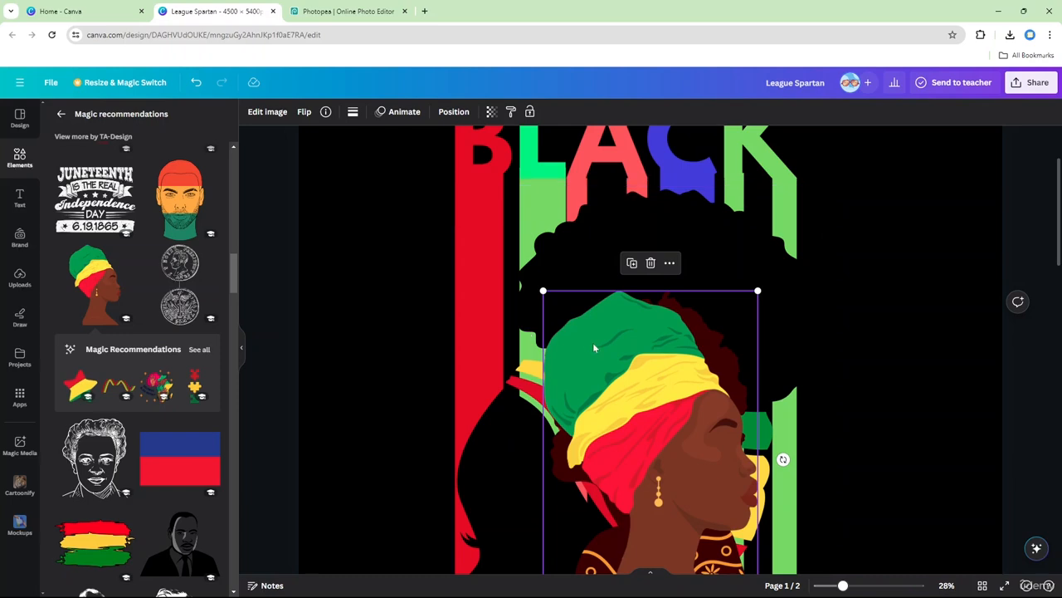
left_click_drag(602, 341, 676, 307)
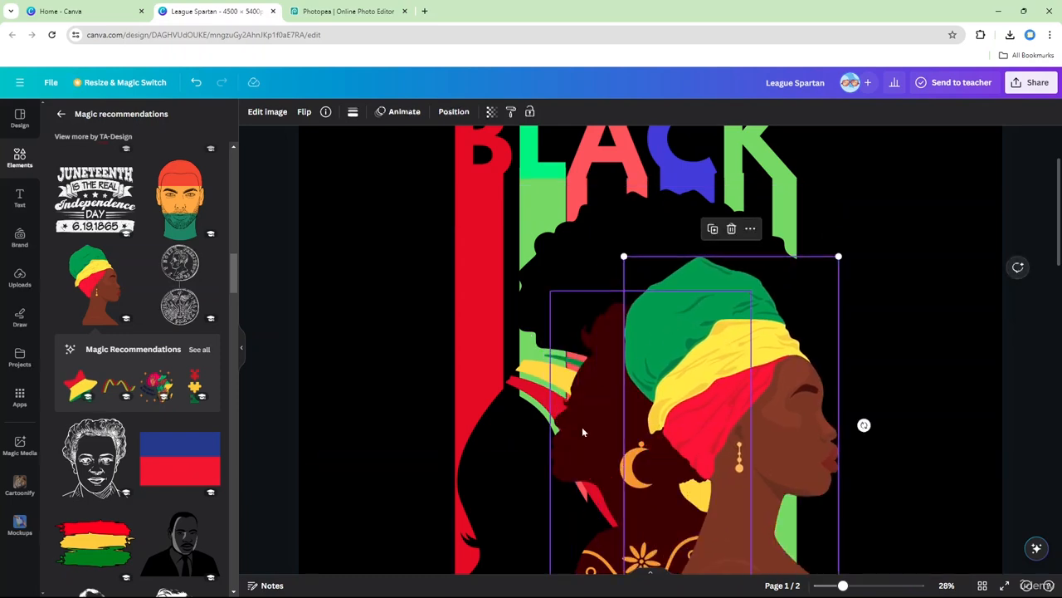
key("Delete")
left_click(659, 397)
key("Delete")
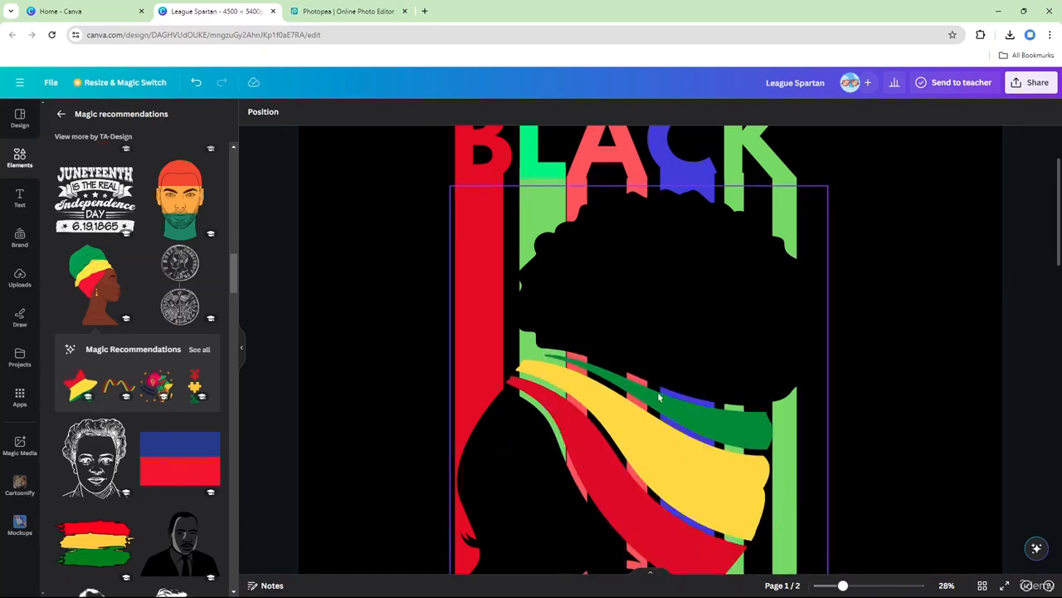
- Try shifting the headband silhouette to another position over the "BLACK" bars
left_click(634, 436)
left_click_drag(633, 421, 652, 363)
scroll(652, 386, "down", 3)
key("ctrl+z")
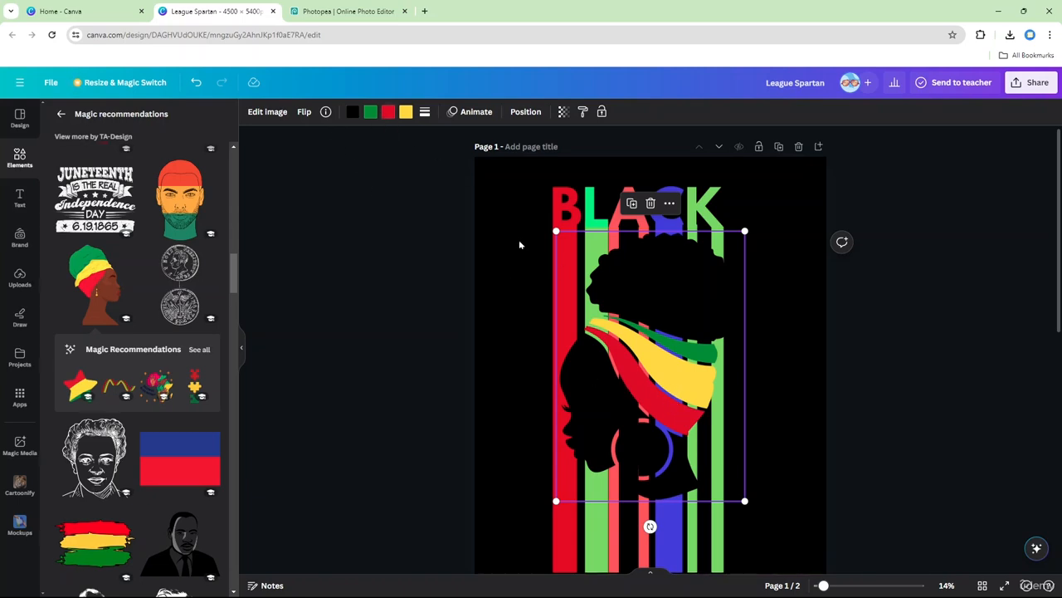
- Recolor the headband's yellow stripe to the bright green of the "L" and move the silhouette slightly down over the bars
left_click(403, 113)
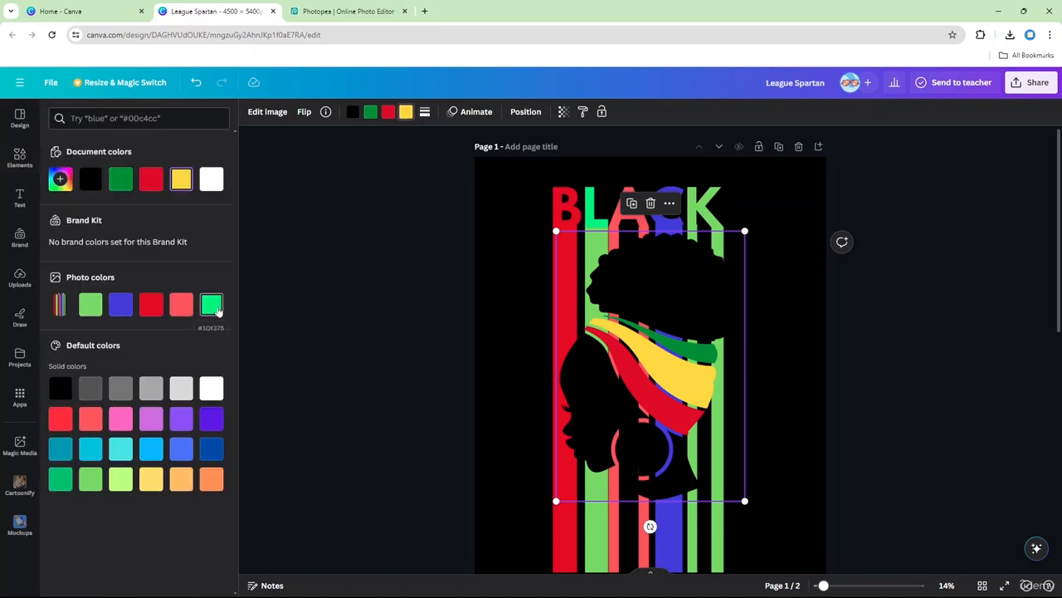
left_click(213, 306)
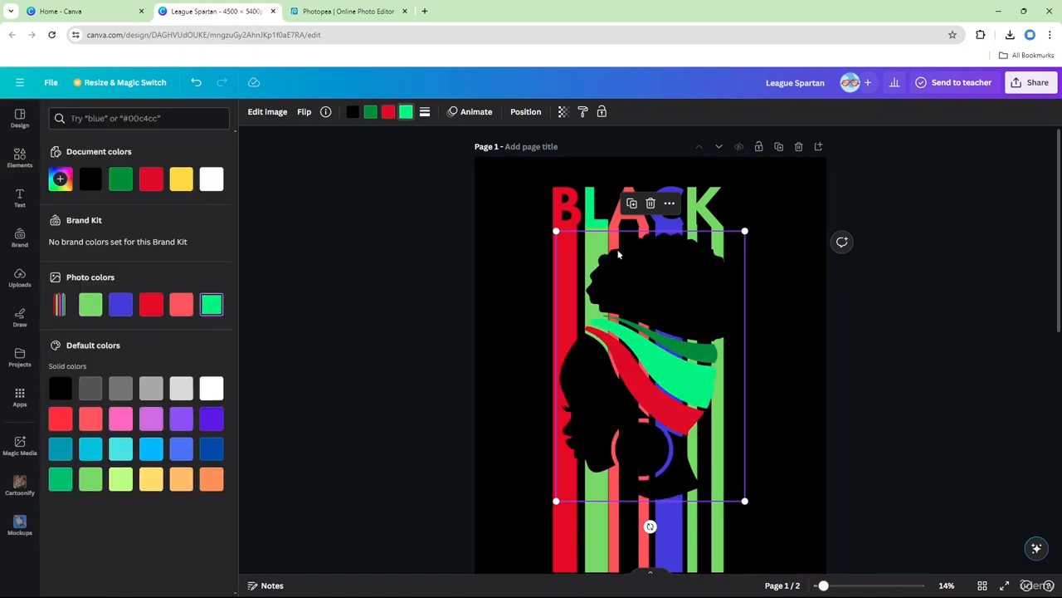
scroll(720, 429, "down", 2)
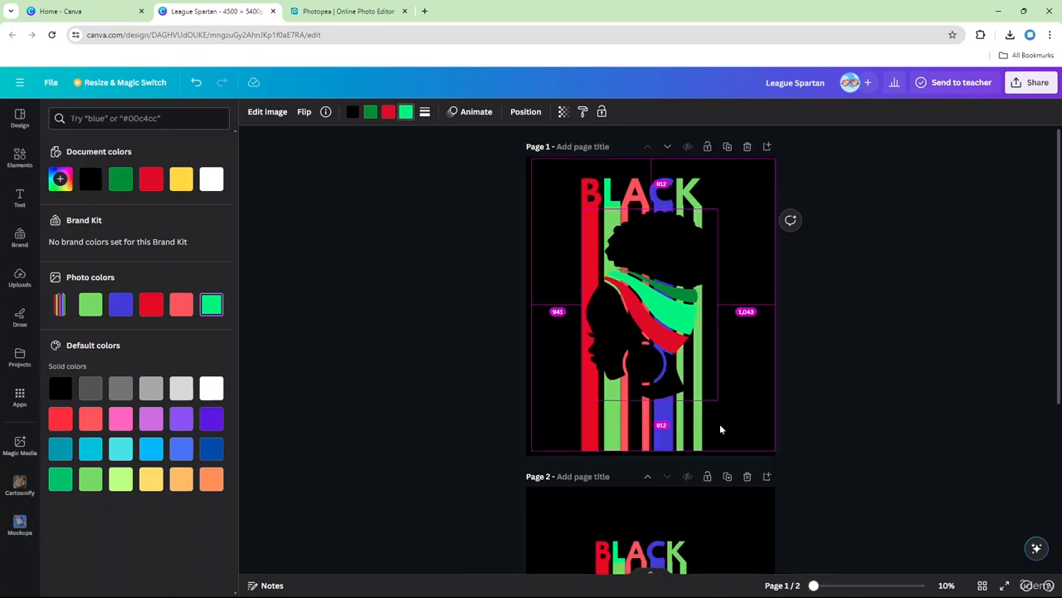
left_click_drag(654, 333, 664, 368)
scroll(653, 363, "up", 2)
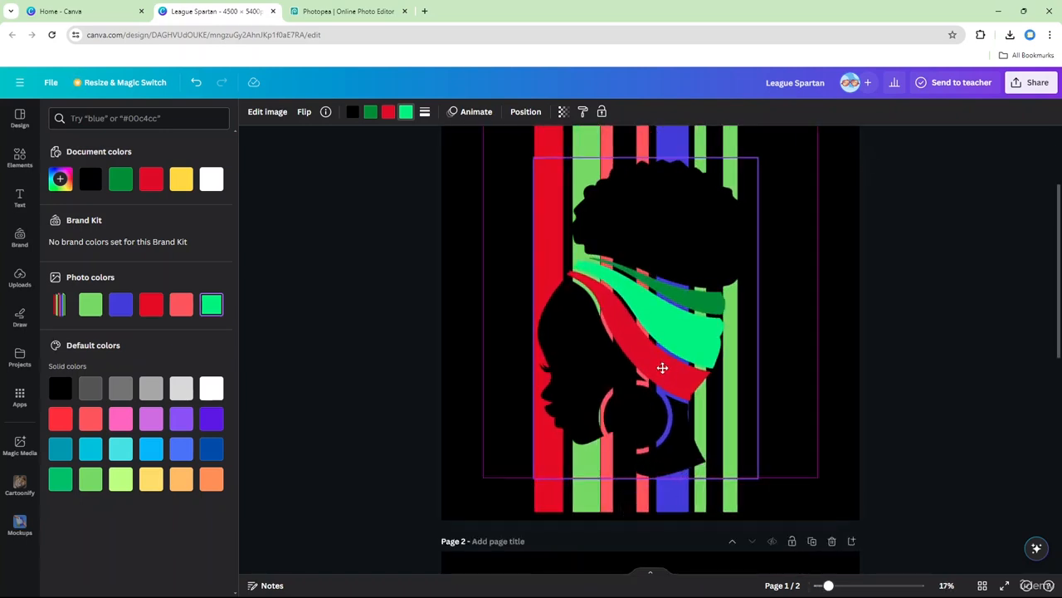
- Try the recently used red, yellow and green brush-stroke graphic over the silhouette and delete it
left_click(25, 158)
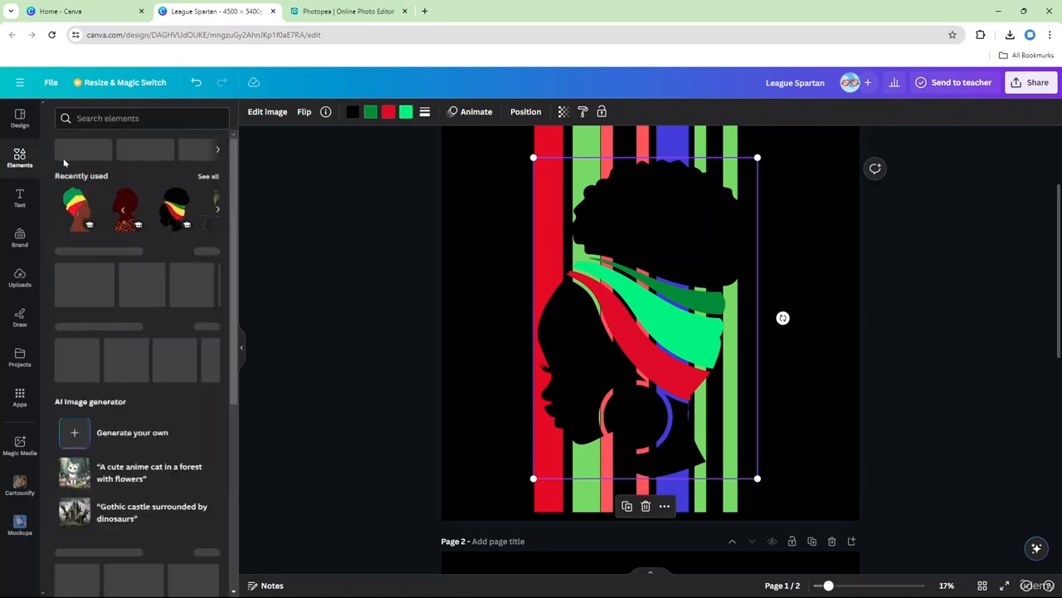
left_click(141, 118)
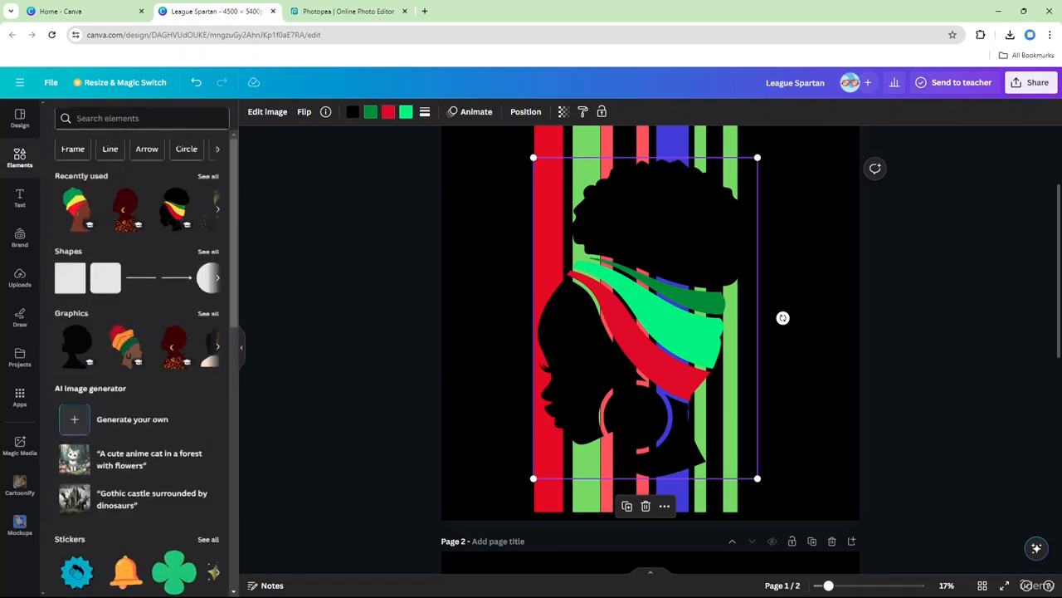
left_click(304, 171)
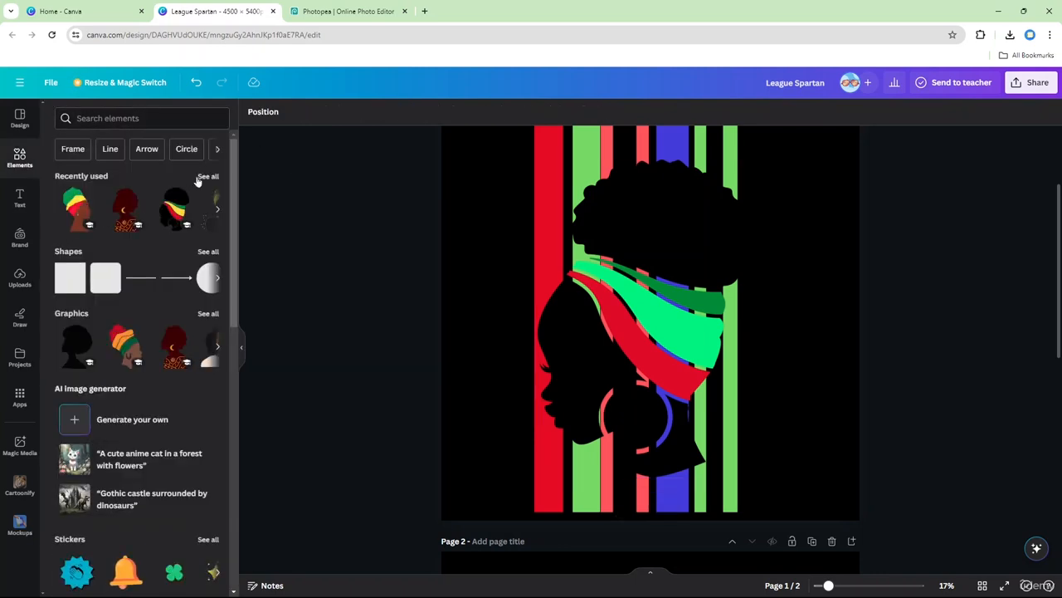
left_click(207, 176)
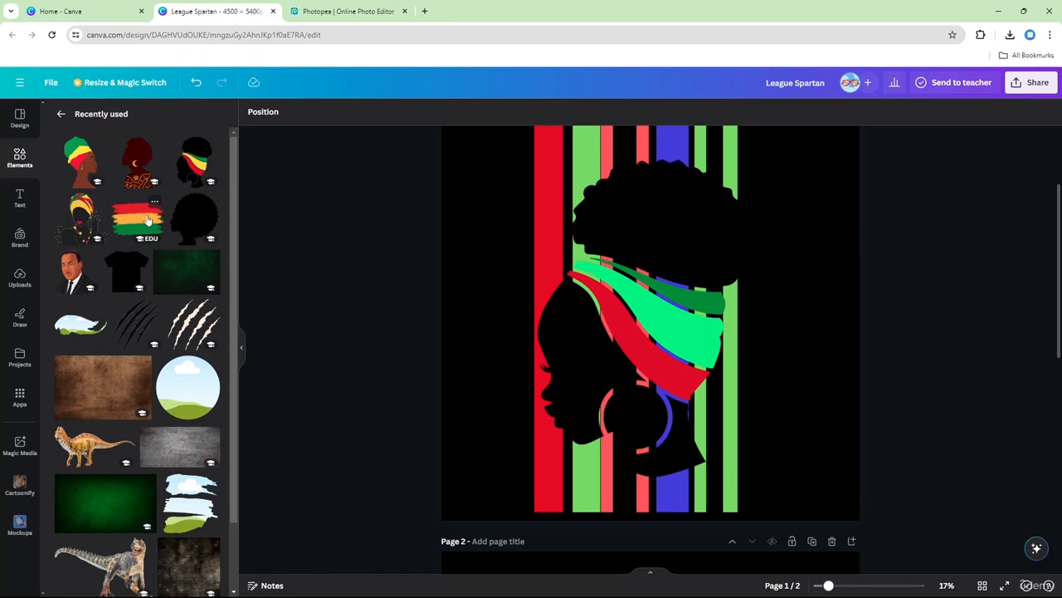
left_click(147, 220)
mouse_move(648, 266)
left_mouse_down()
mouse_move(617, 288)
mouse_move(614, 264)
mouse_move(635, 295)
mouse_move(776, 280)
mouse_move(770, 303)
mouse_move(752, 310)
left_mouse_up()
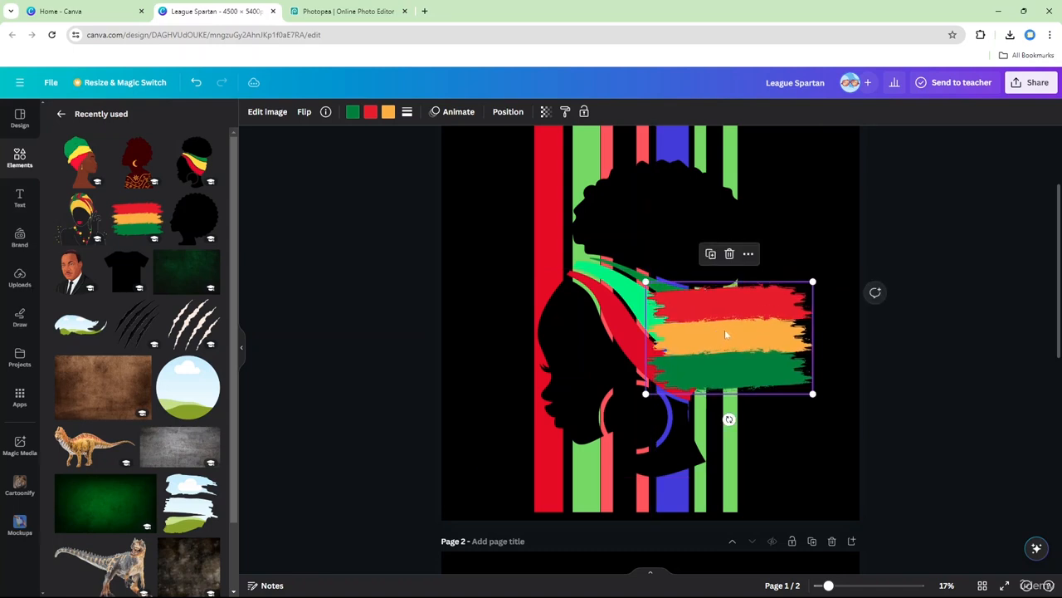
key("Delete")
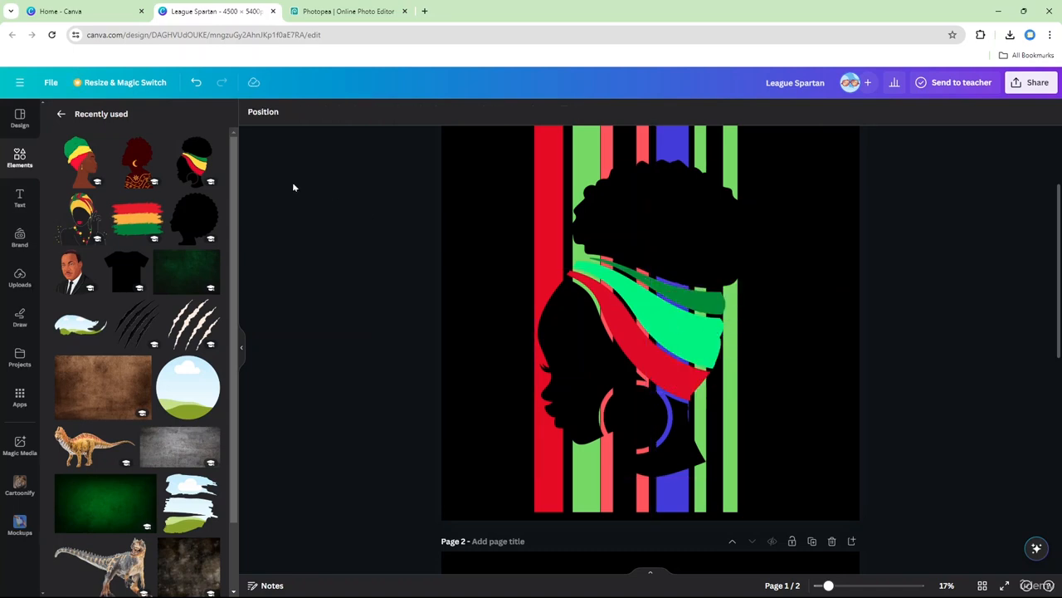
- Search the graphics elements for "texture" and add a fine black speckled grunge texture to page 1
left_click(63, 114)
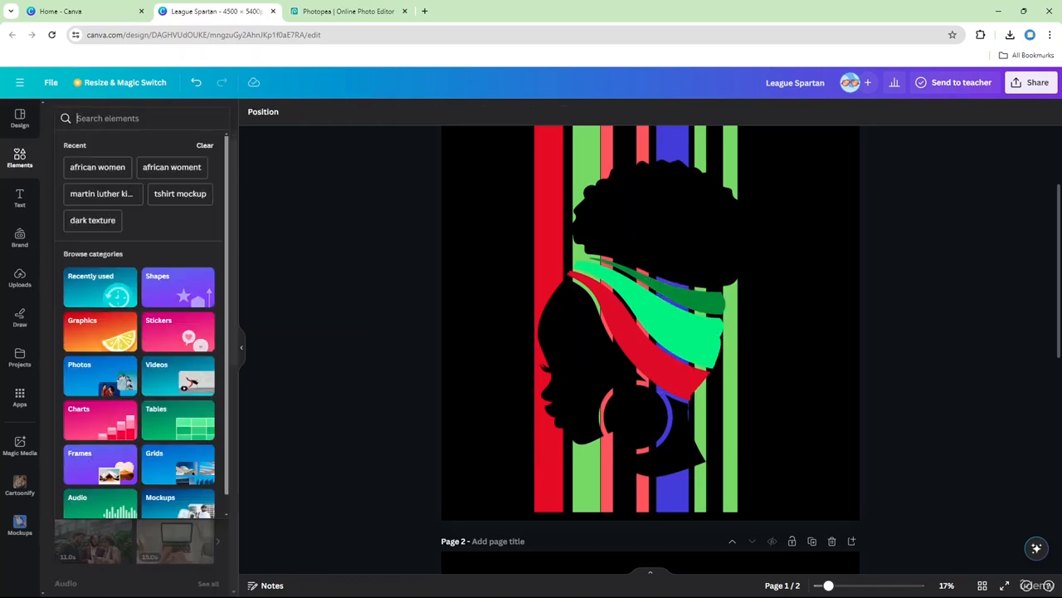
type("textur")
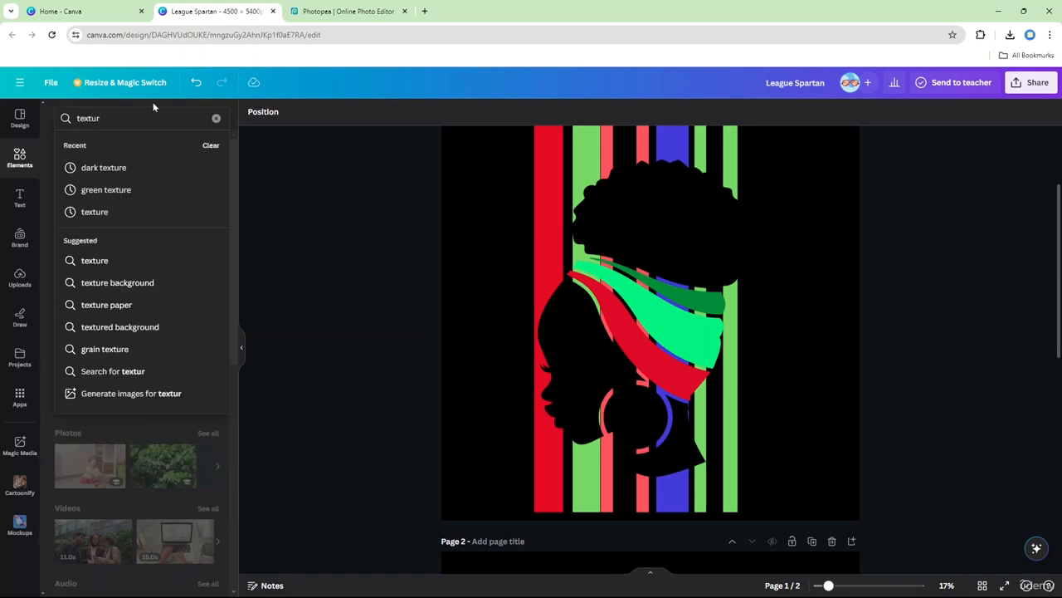
left_click(114, 212)
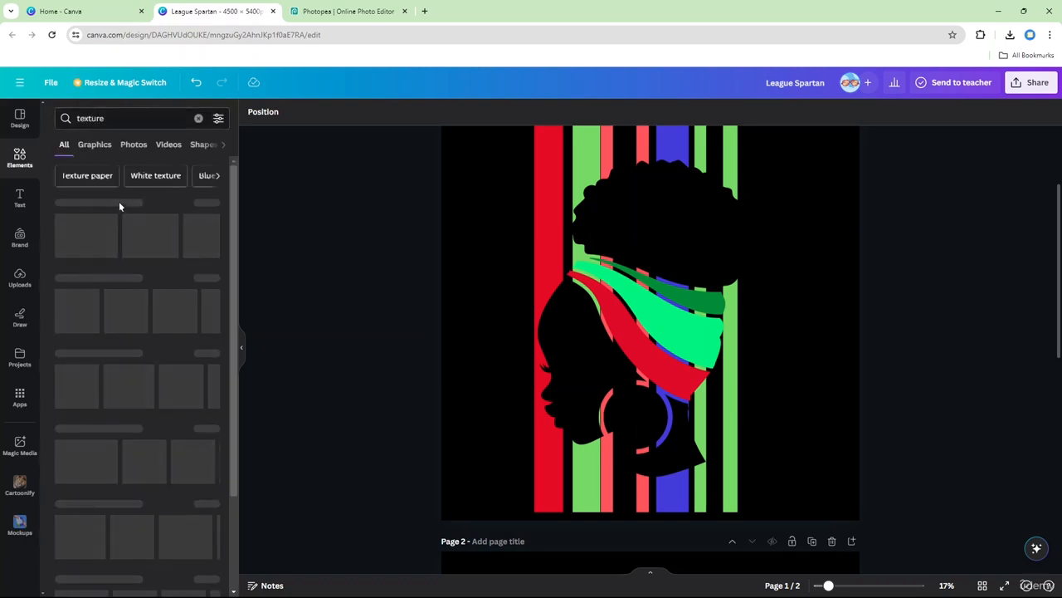
left_click(106, 147)
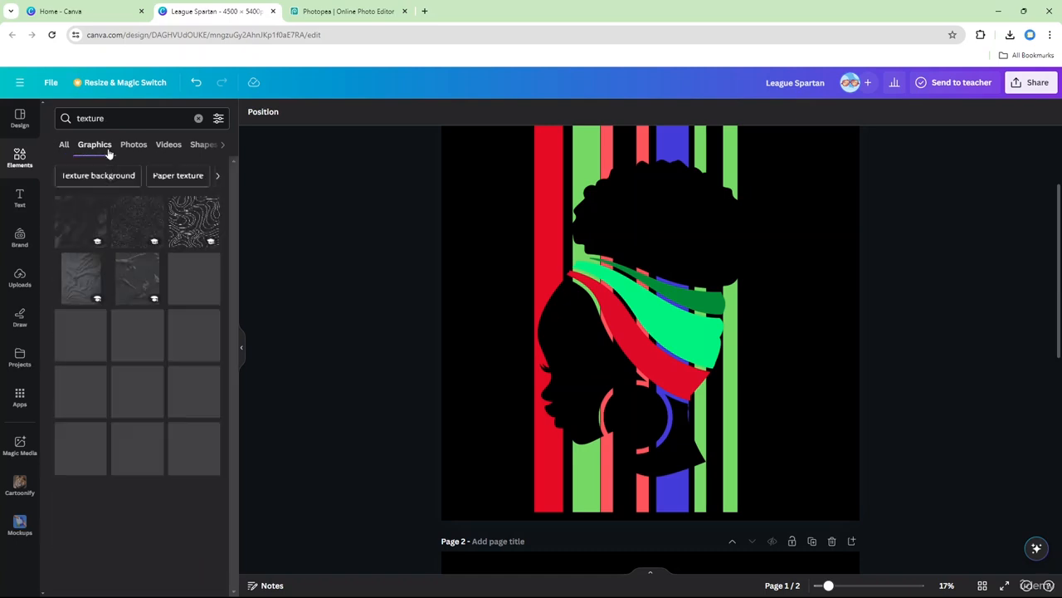
scroll(161, 340, "down", 5)
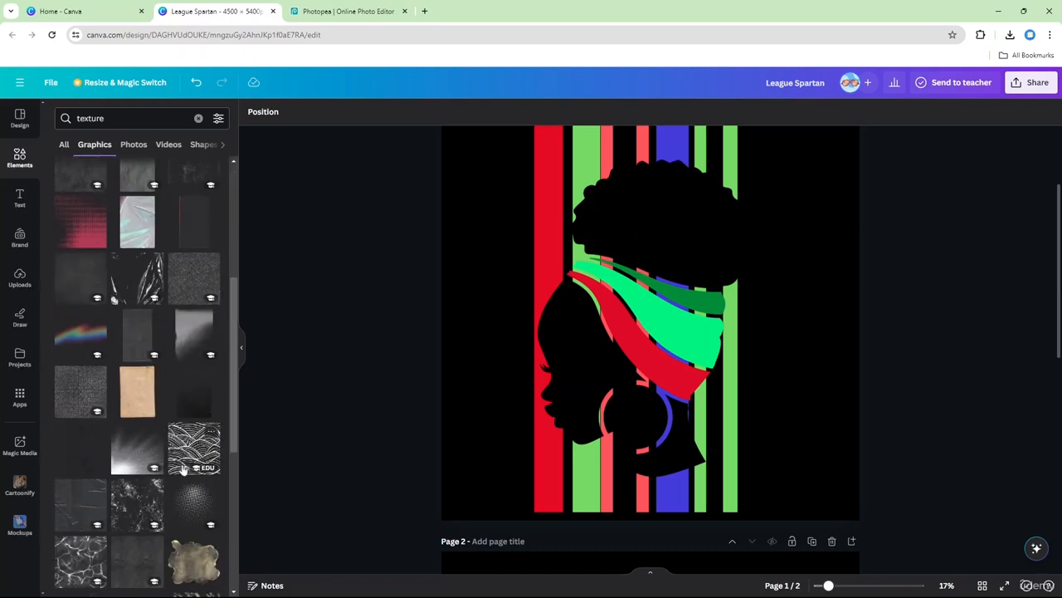
scroll(116, 374, "down", 3)
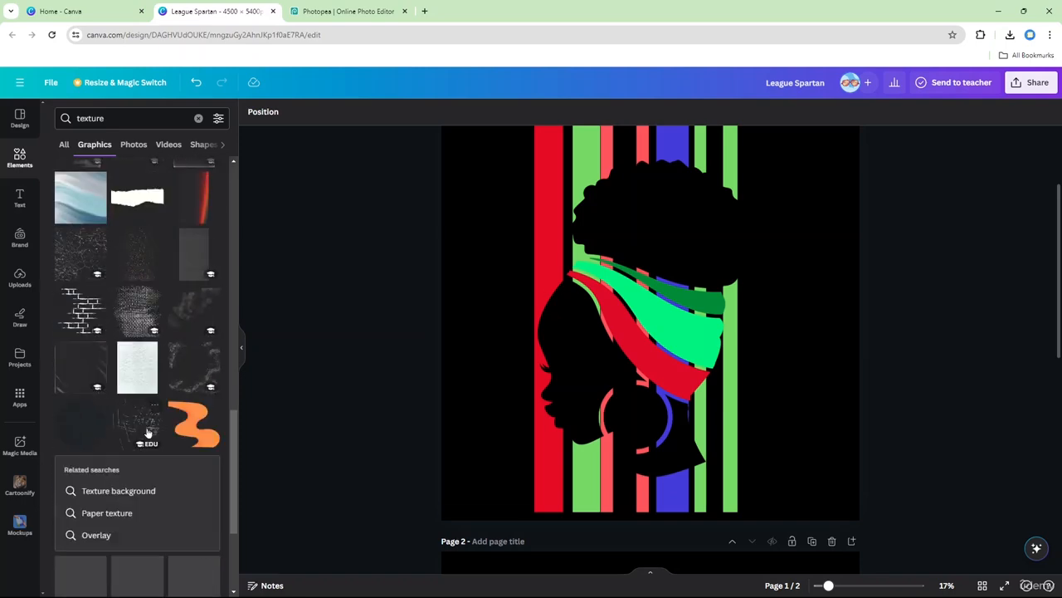
scroll(144, 407, "down", 2)
scroll(145, 387, "down", 5)
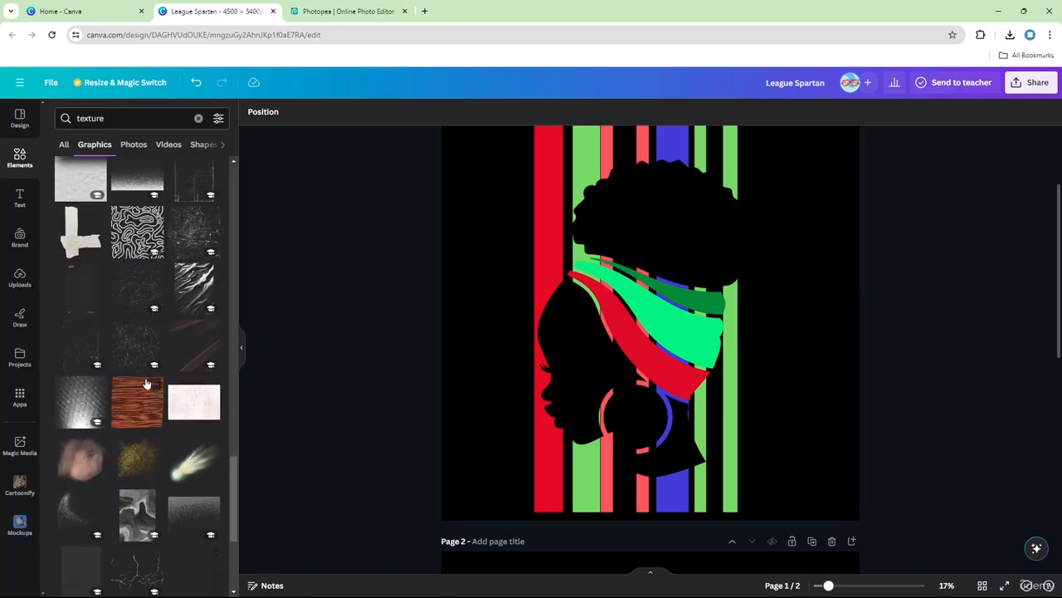
left_click(137, 350)
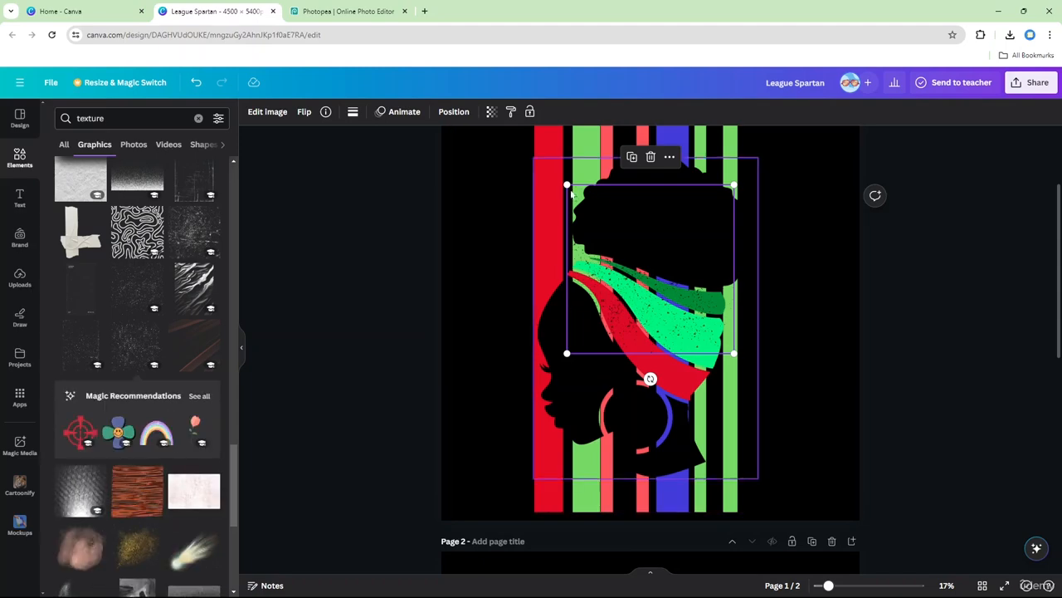
- Enlarge and reposition the speckled texture so it covers the "BLACK" lettering, the bars and the whole of page 1
left_click_drag(568, 185, 309, 79)
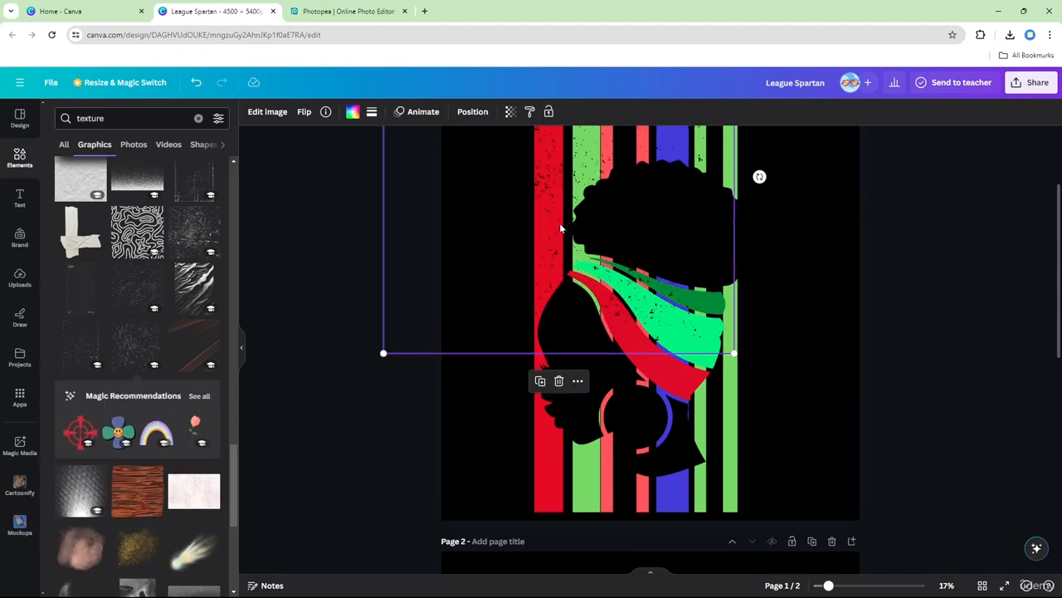
left_click_drag(560, 222, 607, 369)
scroll(607, 369, "up", 2)
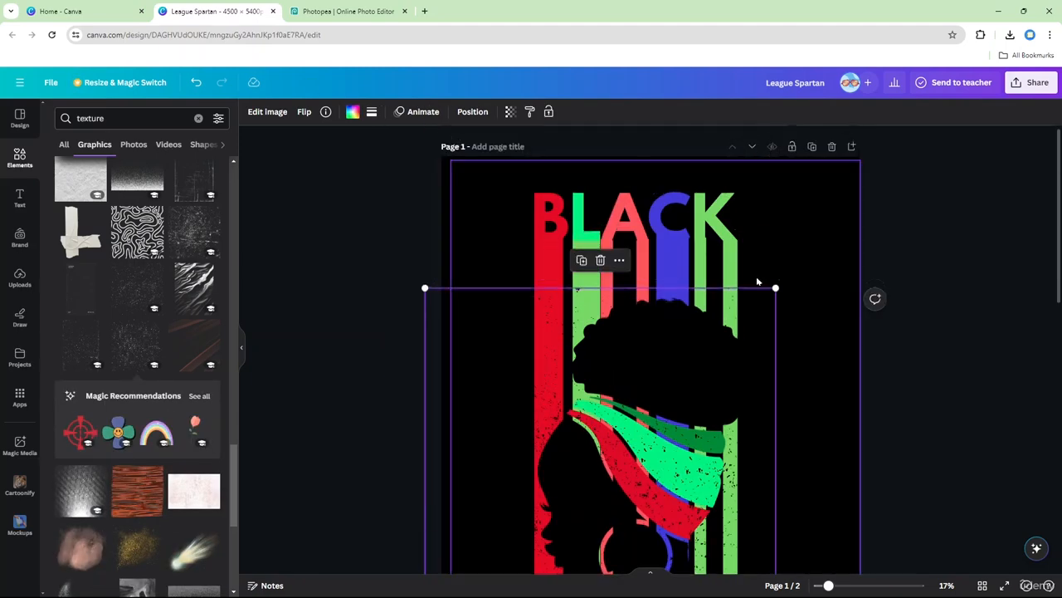
left_click_drag(775, 288, 868, 85)
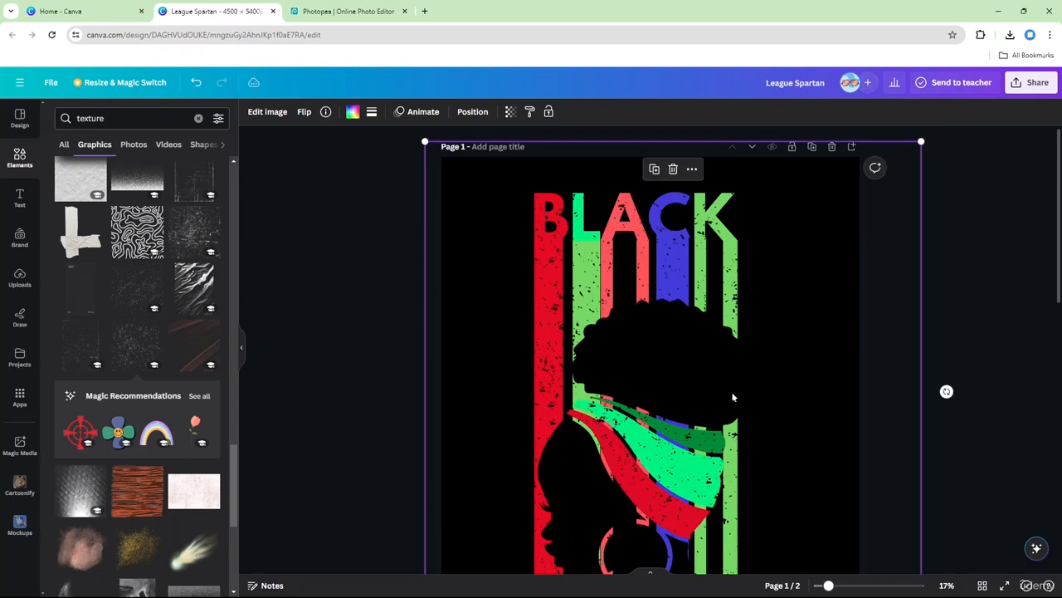
scroll(811, 446, "down", 5)
scroll(691, 248, "up", 4)
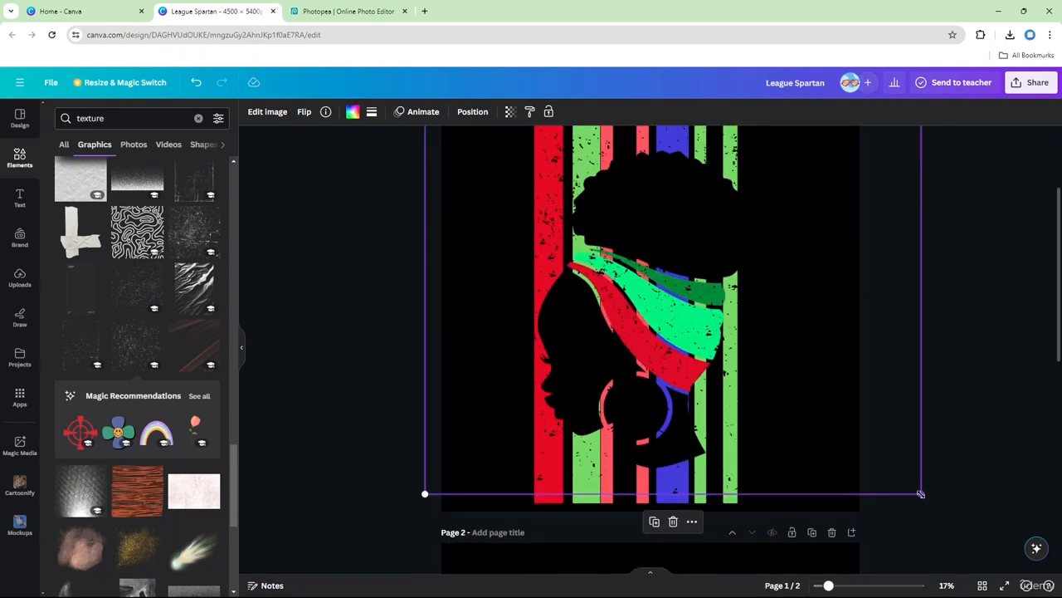
left_click_drag(921, 494, 941, 515)
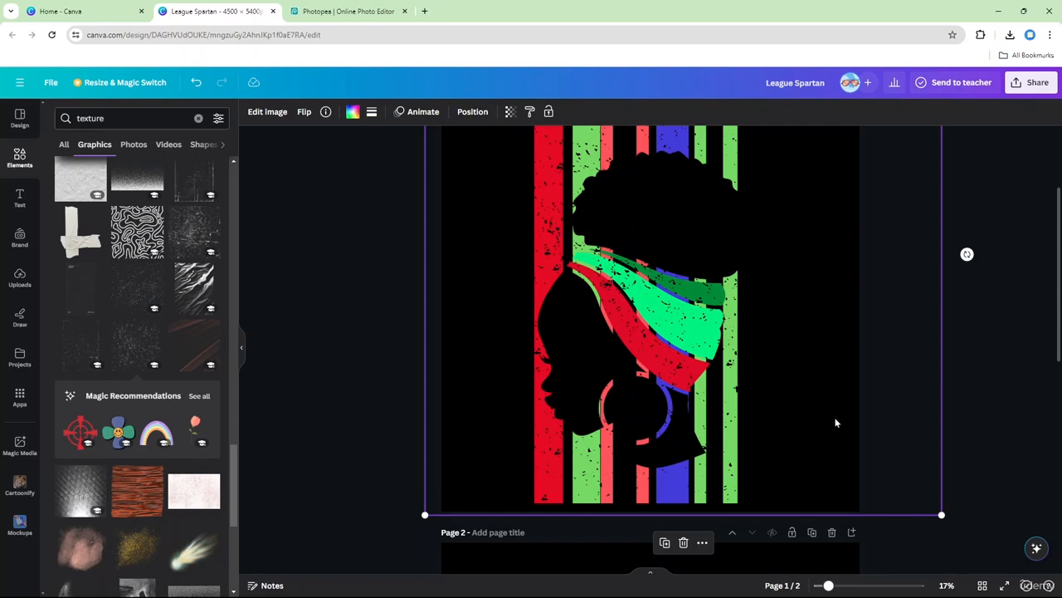
left_click(1028, 402)
- Send the speckled texture on page 1 one layer backward, behind the woman's silhouette
scroll(720, 392, "down", 5)
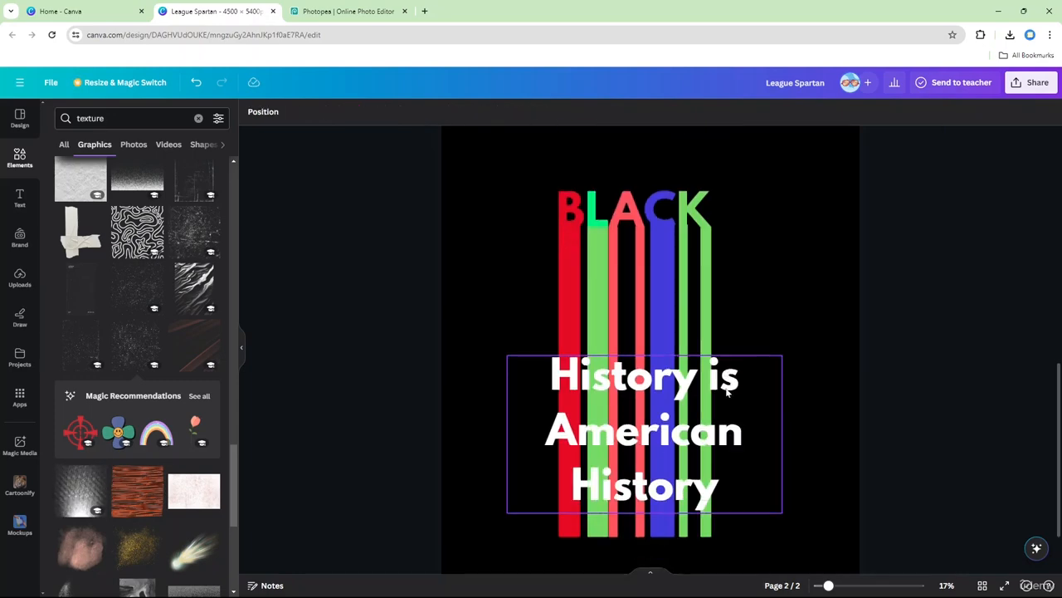
scroll(728, 388, "up", 7)
scroll(732, 405, "down", 3)
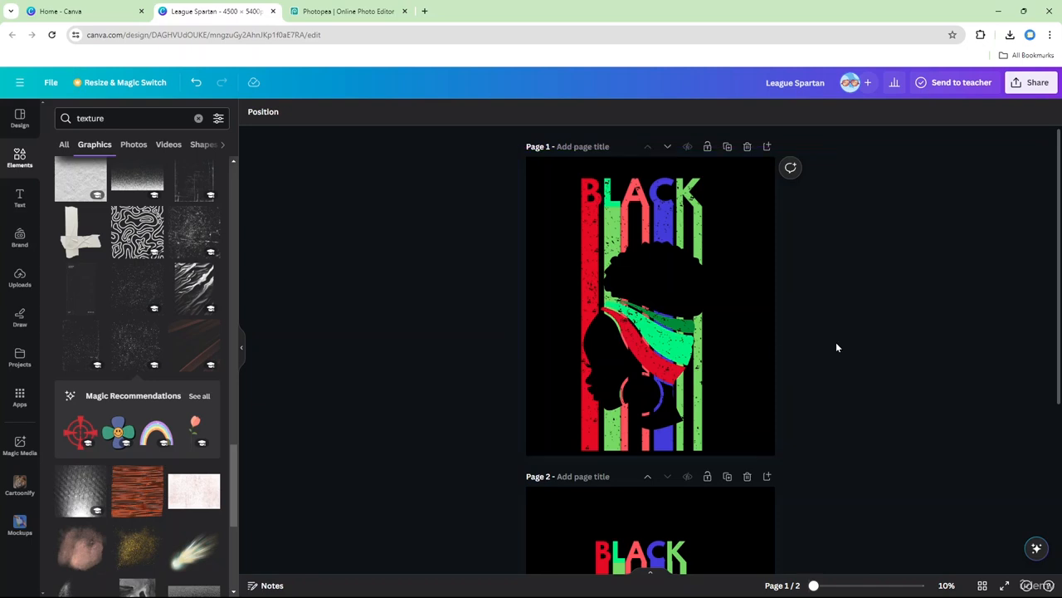
left_click(657, 359)
mouse_move(657, 358)
left_mouse_down()
mouse_move(659, 337)
mouse_move(653, 353)
left_mouse_up()
right_click(652, 352)
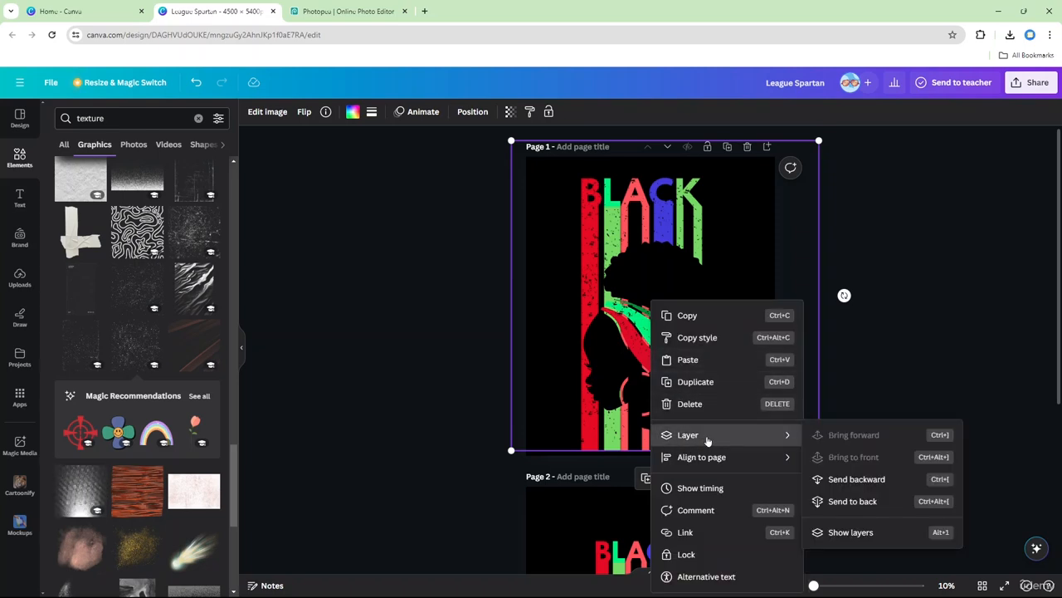
left_click(854, 479)
- Shrink the woman's silhouette to fit within the bars and move it up closer to the "BLACK" letters
left_click(669, 331)
left_click_drag(669, 331, 642, 331)
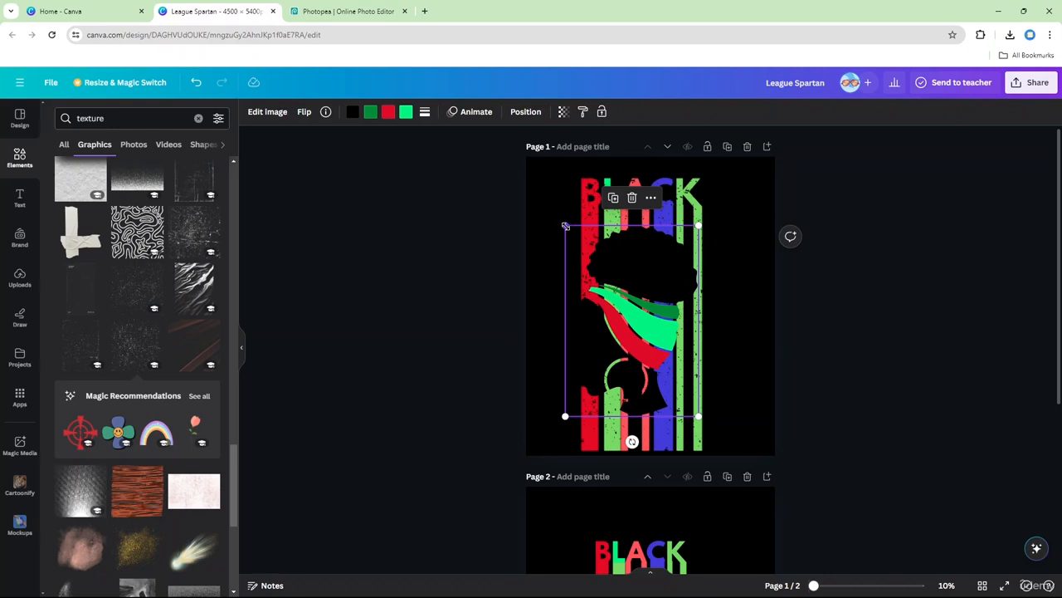
left_click_drag(566, 226, 594, 266)
left_click_drag(630, 341, 621, 324)
left_click_drag(585, 249, 580, 243)
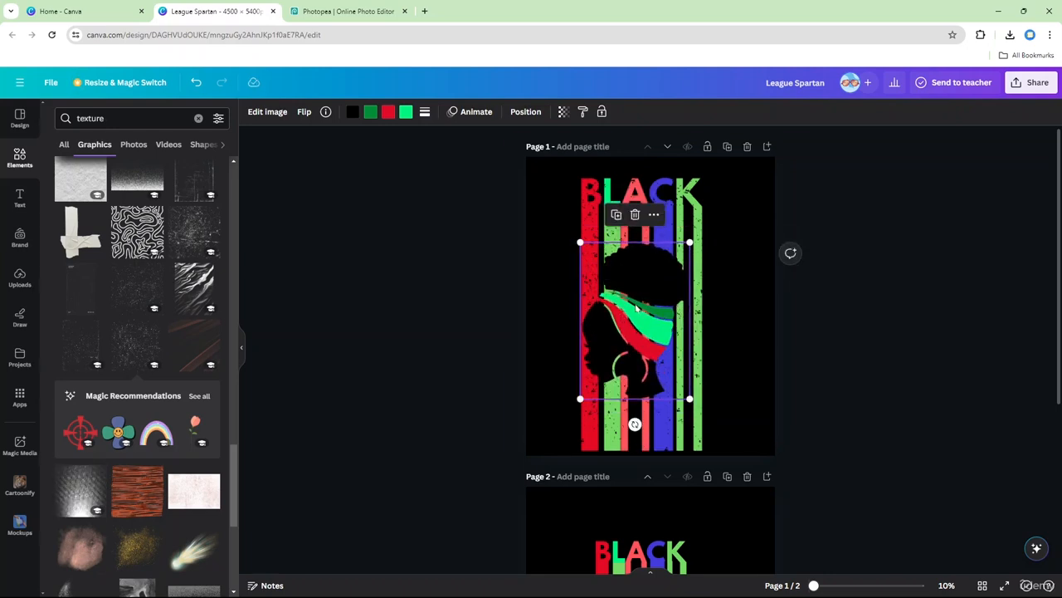
left_click_drag(637, 306, 637, 287)
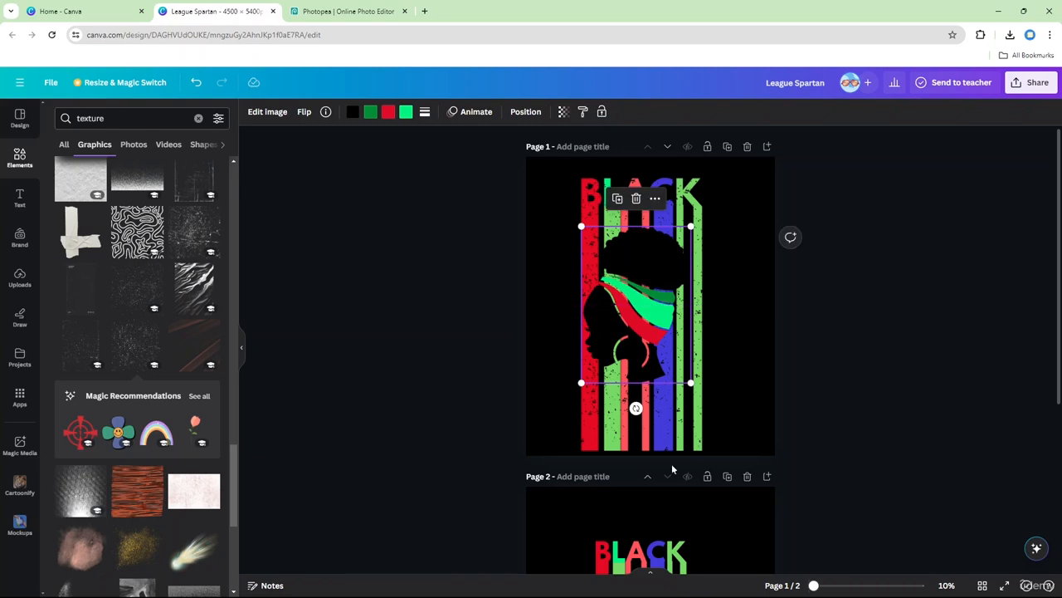
scroll(676, 315, "down", 4)
scroll(676, 315, "up", 4)
- Shift the texture down off the "BLACK" letters, and raise and enlarge the lettering until its bars reach the page's lower edge
left_click_drag(695, 217, 703, 274)
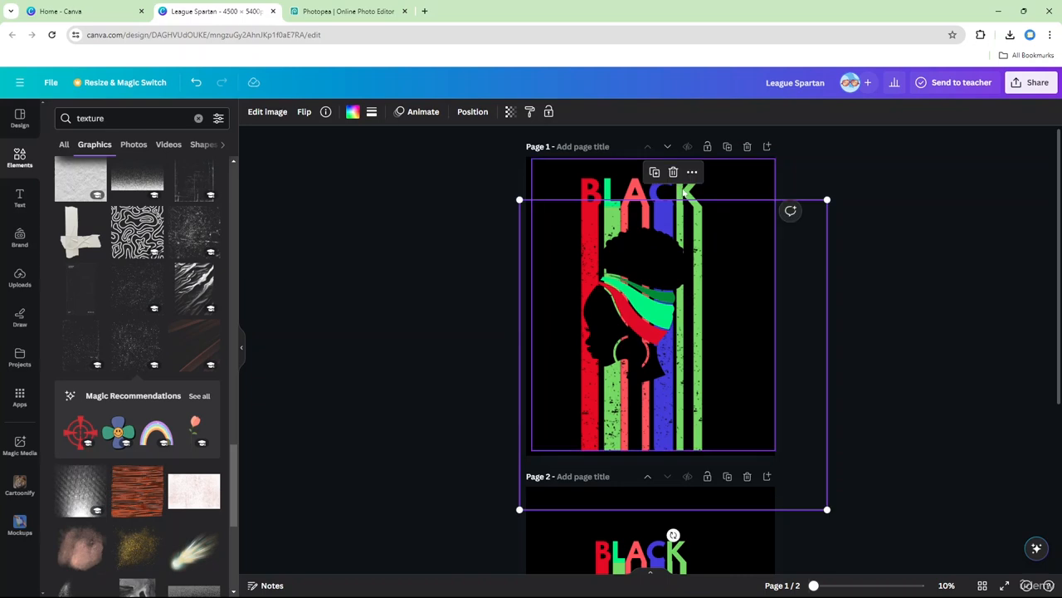
left_click_drag(683, 189, 685, 176)
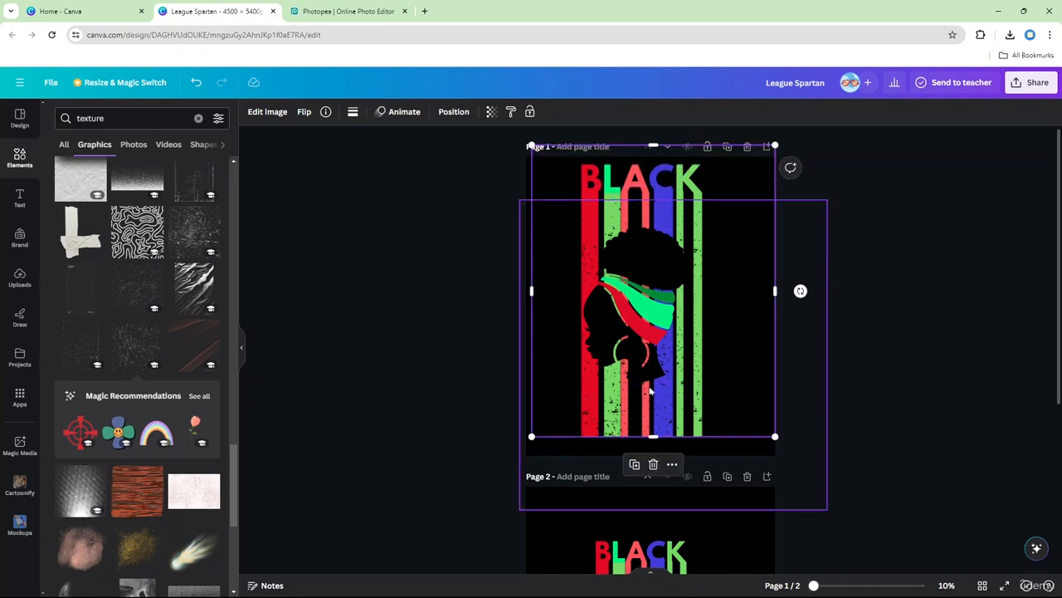
left_click_drag(654, 434, 657, 454)
mouse_move(649, 321)
left_mouse_down()
mouse_move(651, 215)
mouse_move(654, 321)
left_mouse_up()
- Enlarge the speckled texture slightly so it starts just below the "BLACK" letters
left_click(575, 231)
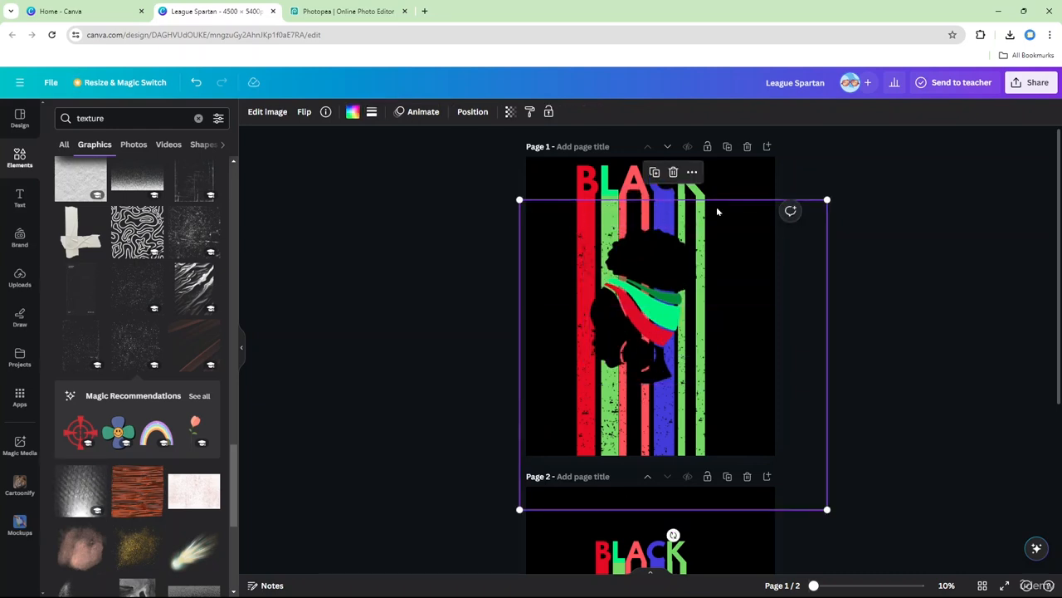
mouse_move(828, 199)
left_mouse_down()
mouse_move(830, 177)
mouse_move(835, 192)
left_mouse_up()
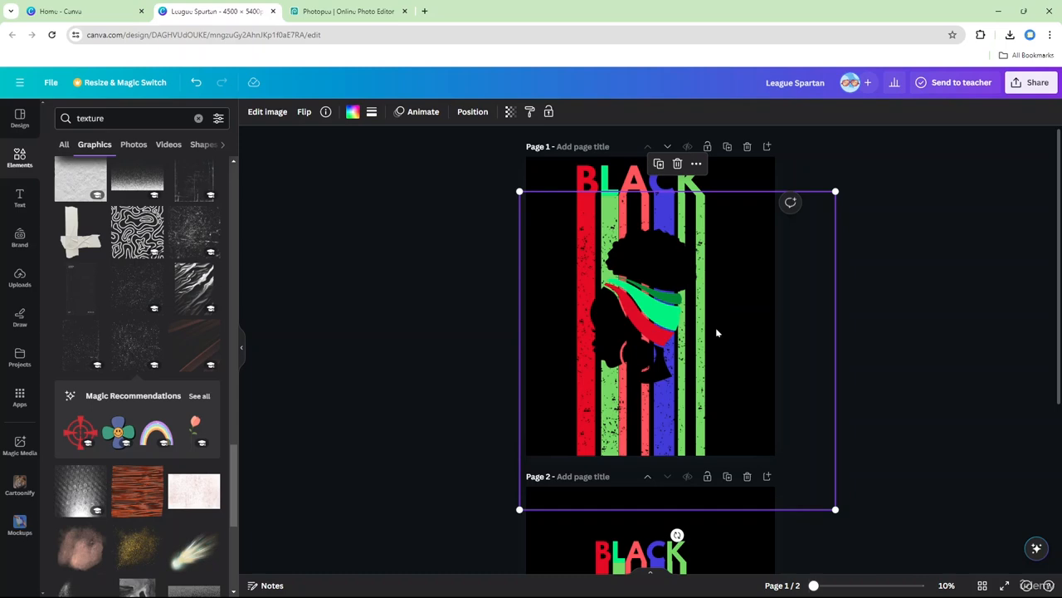
left_click(859, 349)
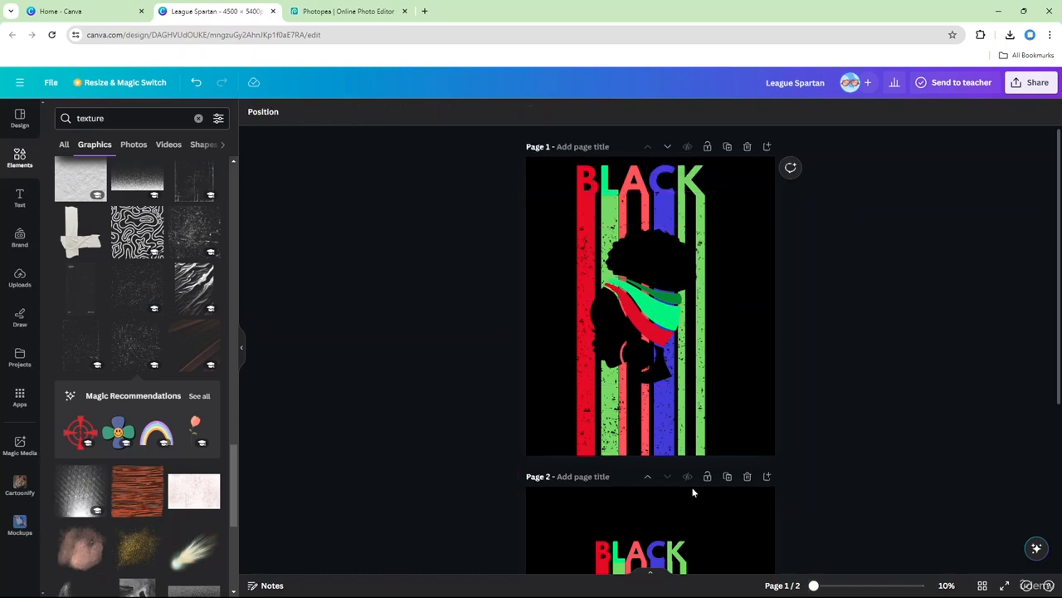
- Move "History is American History" from page 2 onto the lower bars of page 1, shrink it to size 250 and widen it to two lines
scroll(693, 492, "down", 3)
left_click_drag(641, 419, 646, 154)
scroll(652, 166, "up", 3)
left_click_drag(658, 407, 654, 402)
left_click_drag(561, 362, 590, 369)
left_click_drag(648, 403, 636, 405)
scroll(726, 382, "up", 3)
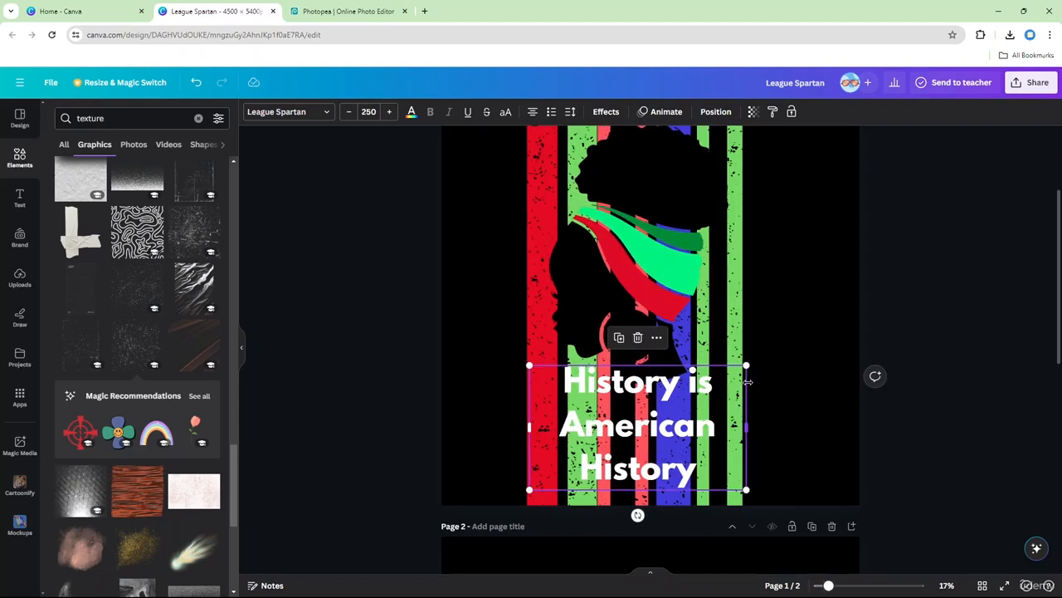
scroll(748, 383, "down", 2)
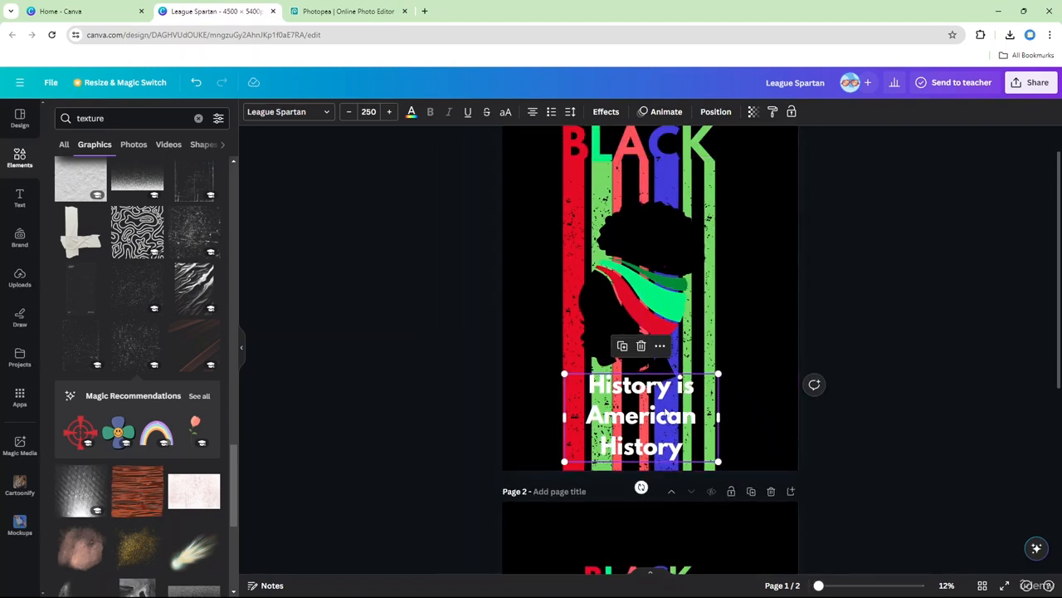
double_click(666, 413)
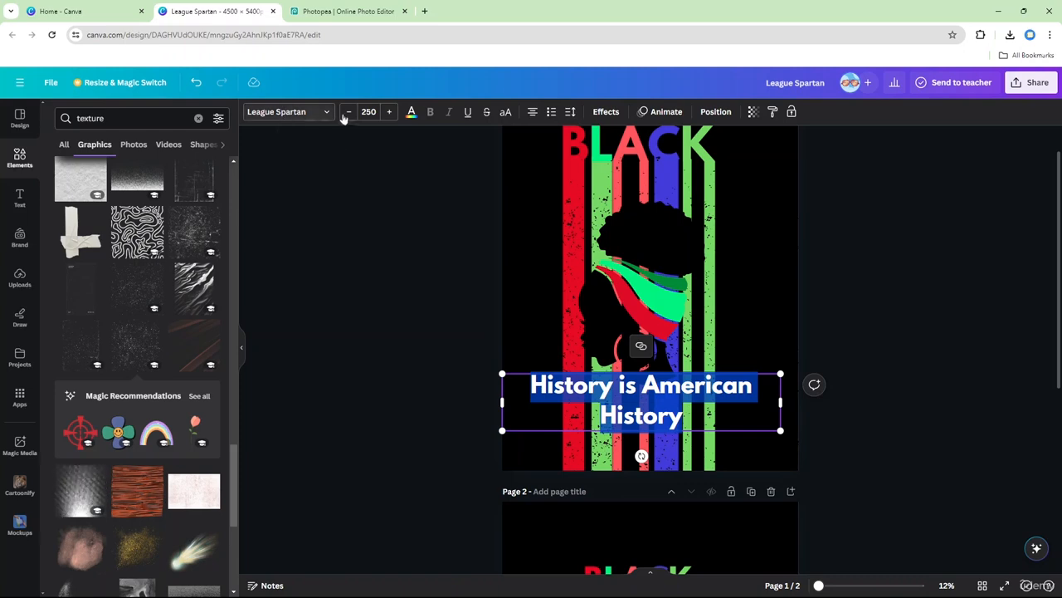
- Recolor the first word "History" in the text to the custom yellow #EBE80E
left_click(411, 111)
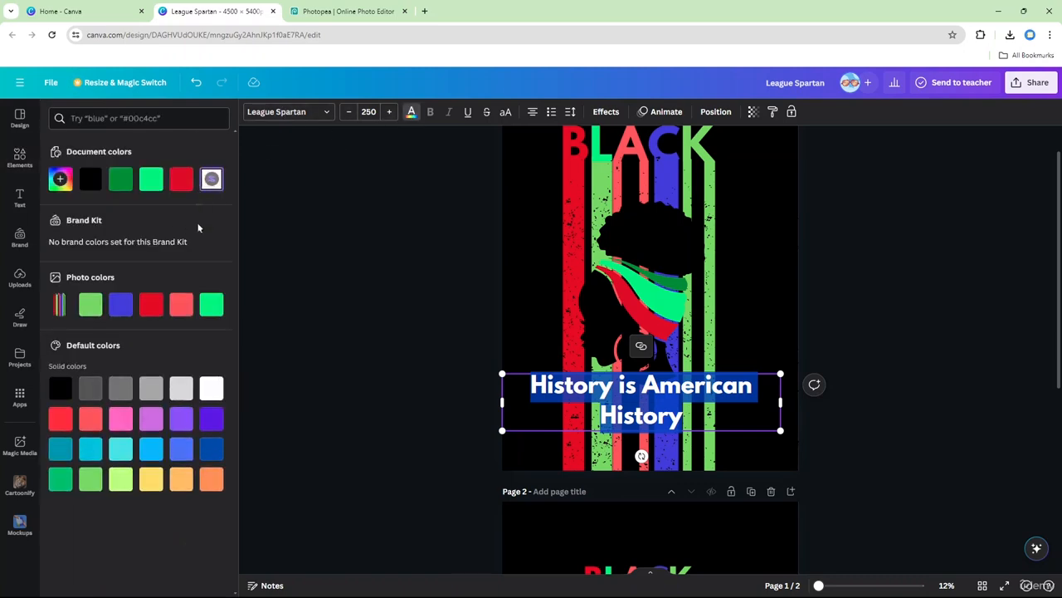
left_click(616, 388)
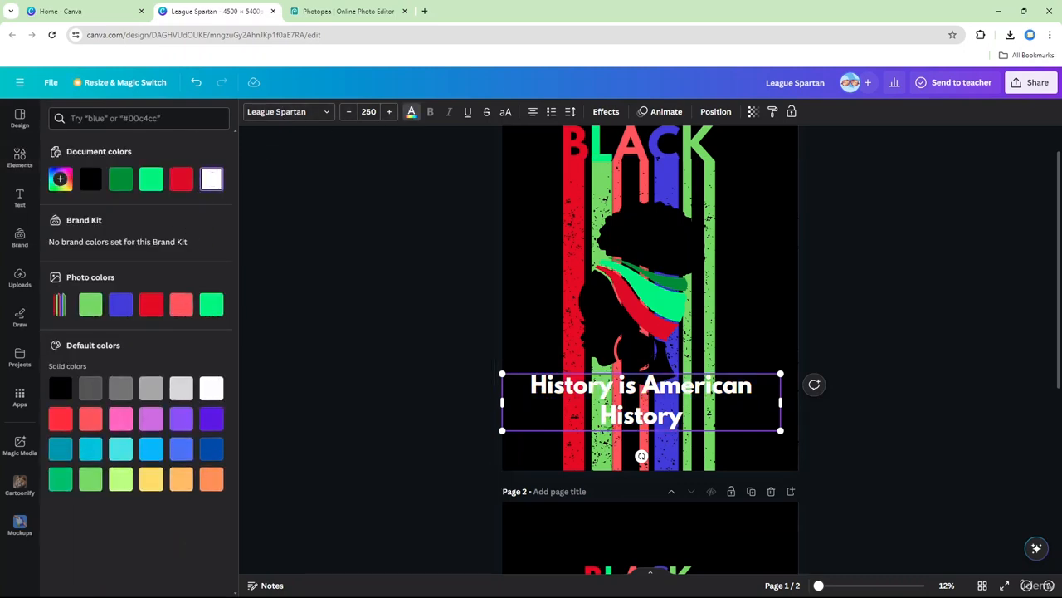
left_click_drag(616, 388, 531, 388)
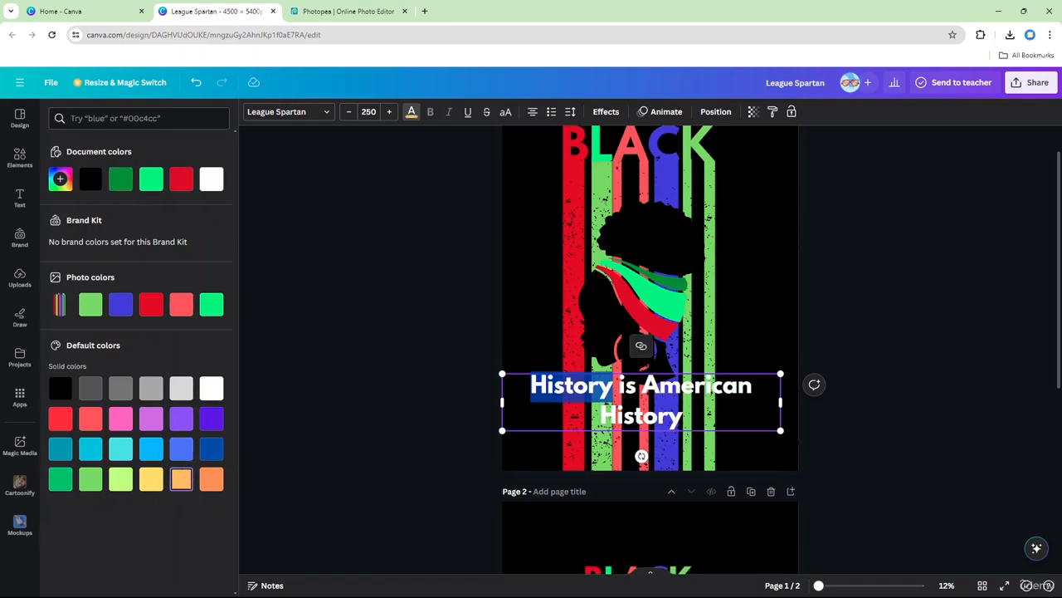
left_click(181, 479)
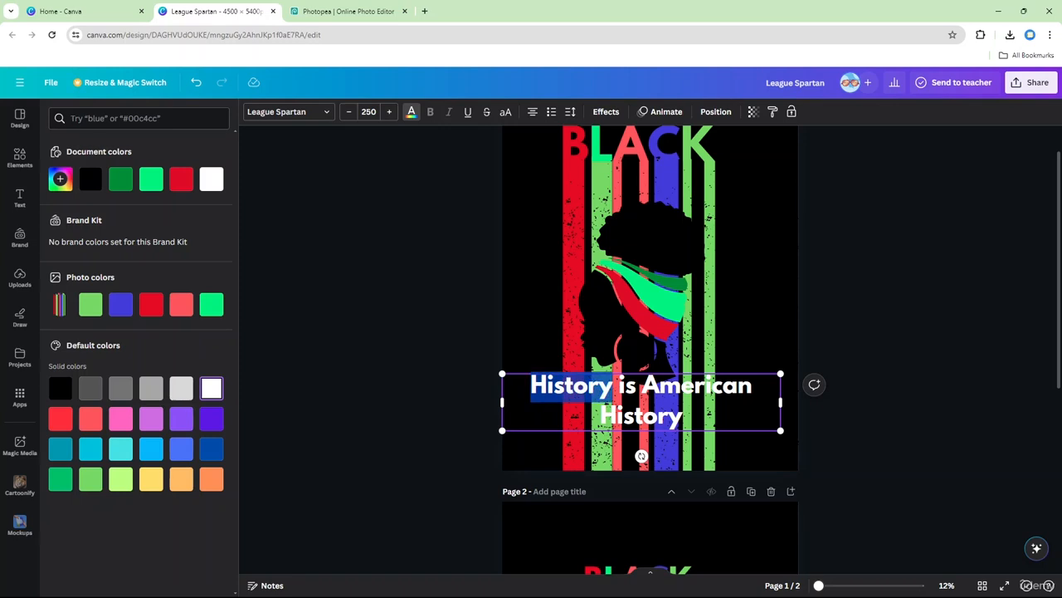
left_click(60, 179)
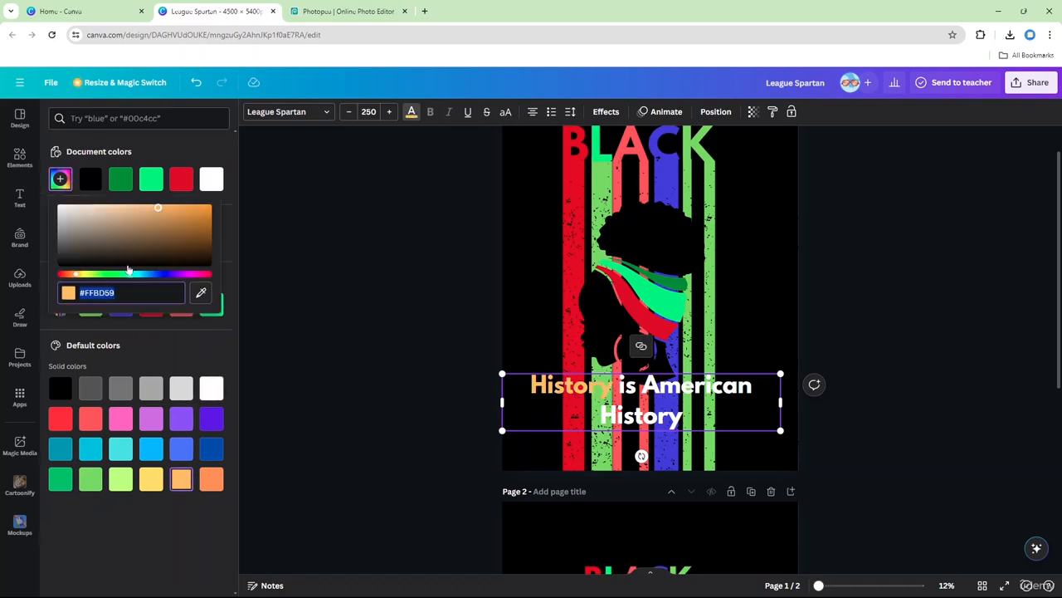
left_click(85, 277)
left_click(202, 210)
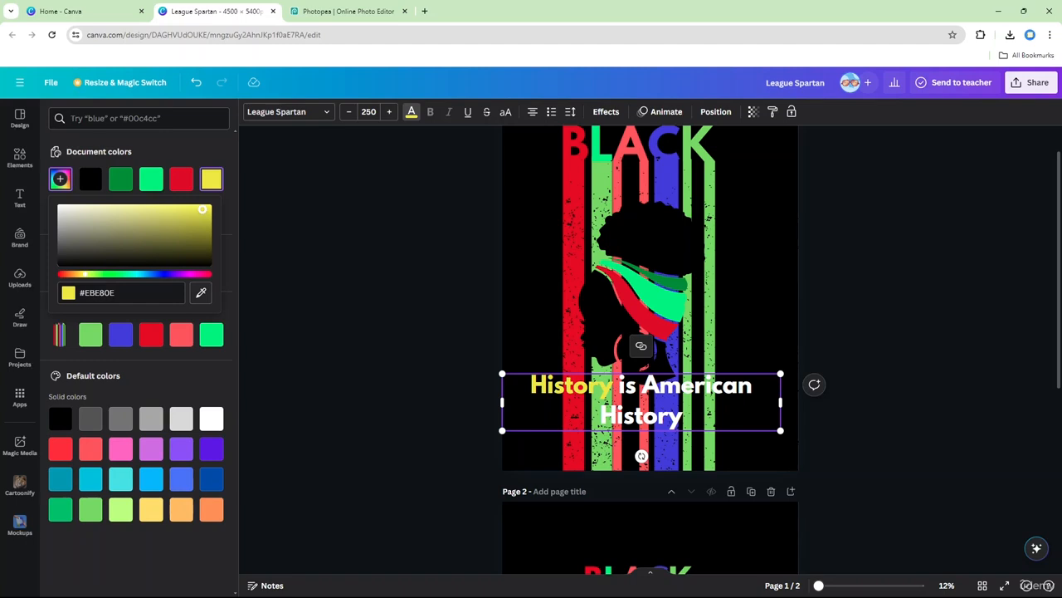
- Recolor "is" dark green and "American" light coral red in the page 1 text
key("Escape")
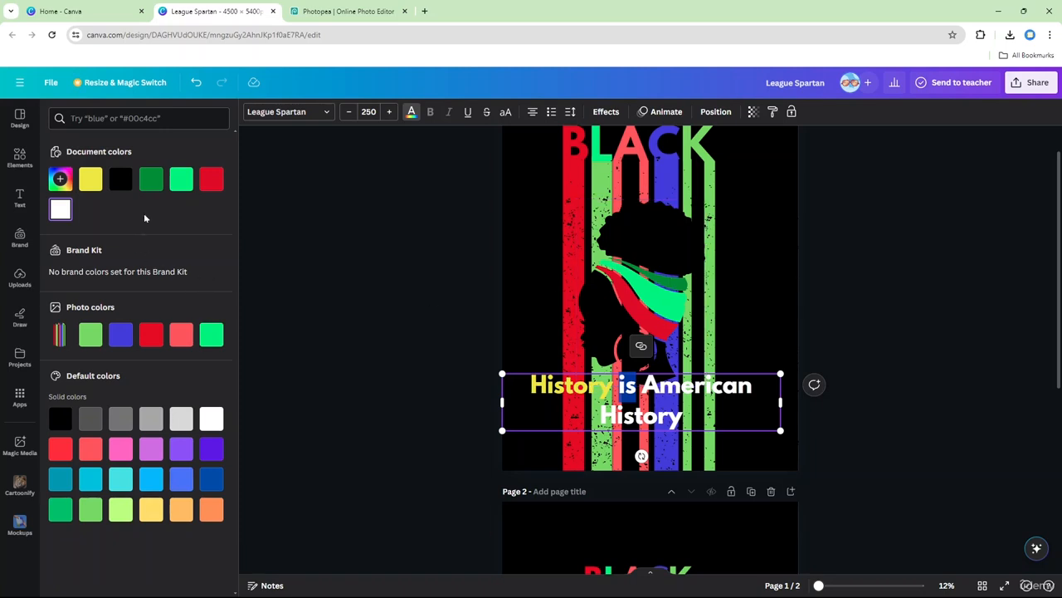
left_click(153, 183)
left_click_drag(642, 386, 752, 385)
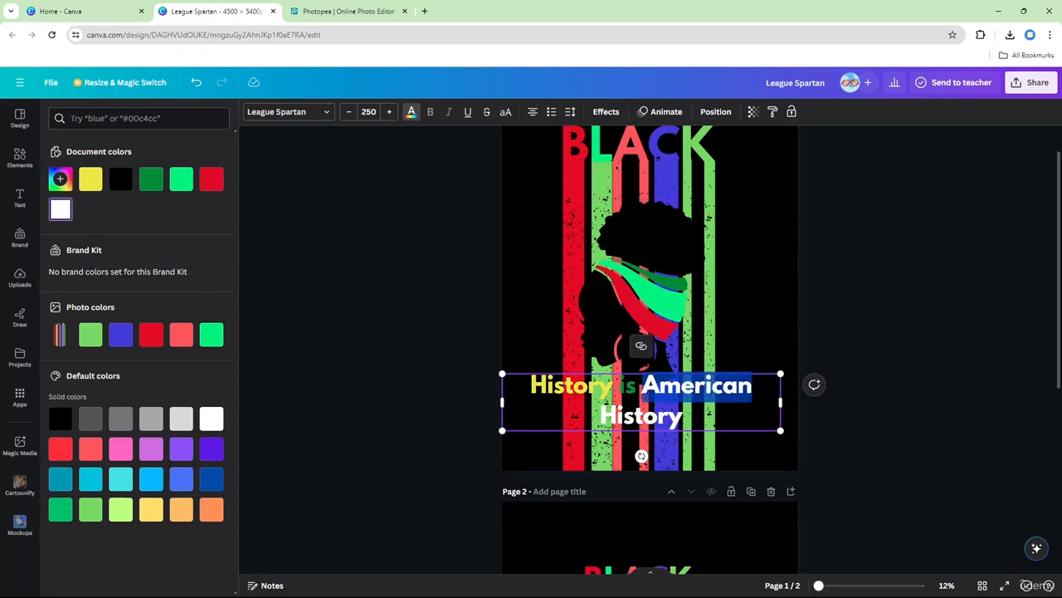
left_click(186, 338)
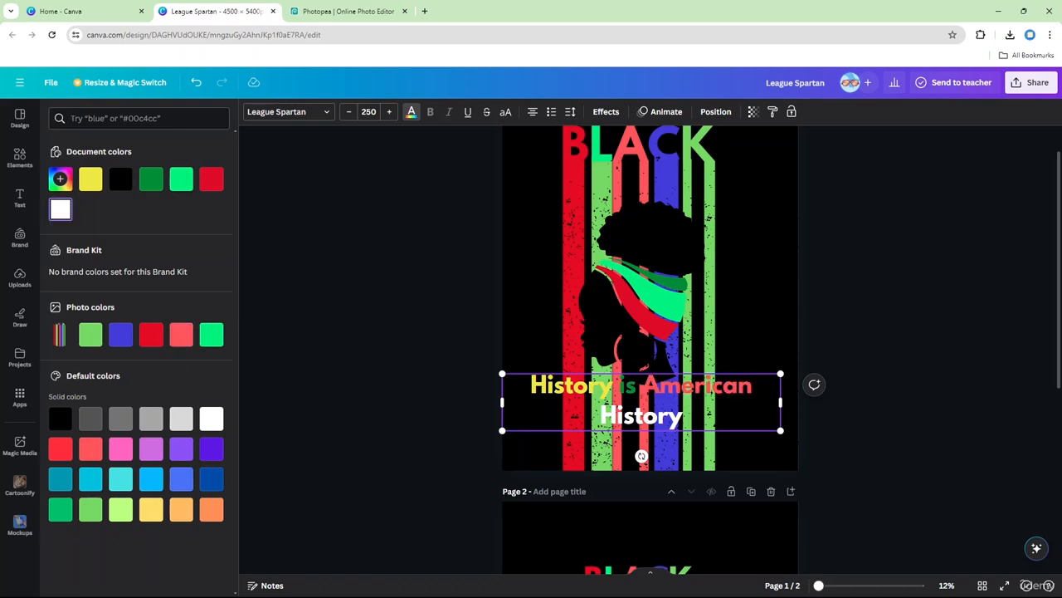
left_click(878, 360)
left_click(758, 346)
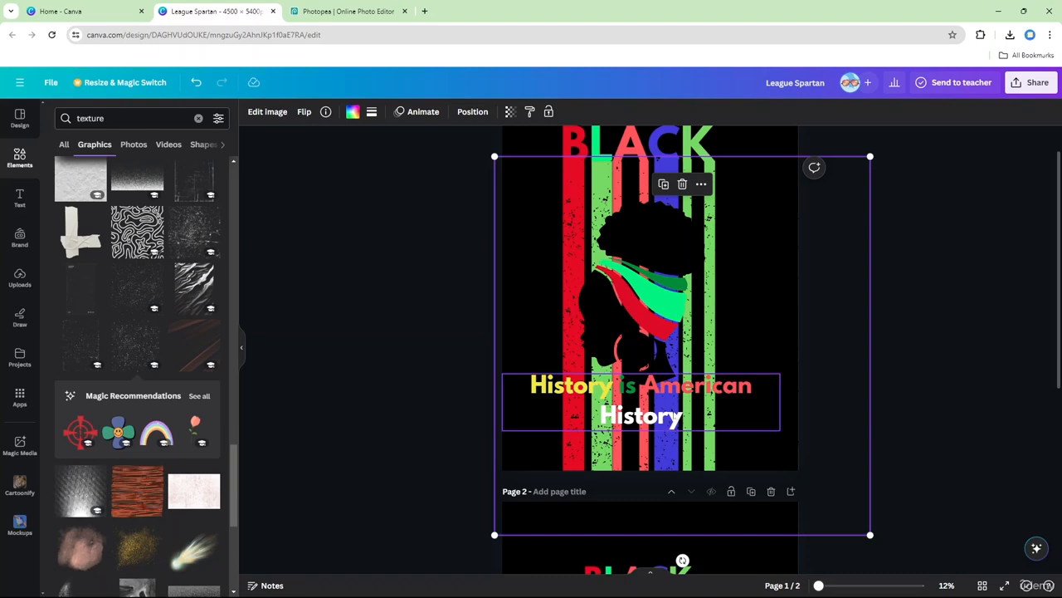
- Narrow the "History is American History" text box to three lines and move it up to the centre of the bars
left_click(730, 390)
left_click_drag(781, 402, 674, 417)
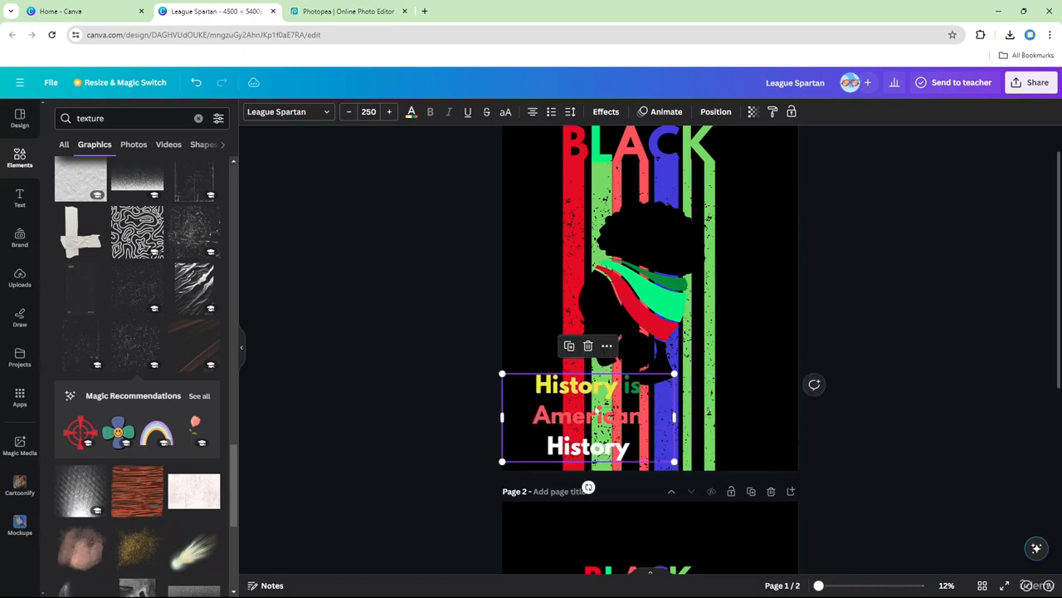
left_click_drag(596, 410, 648, 360)
double_click(640, 375)
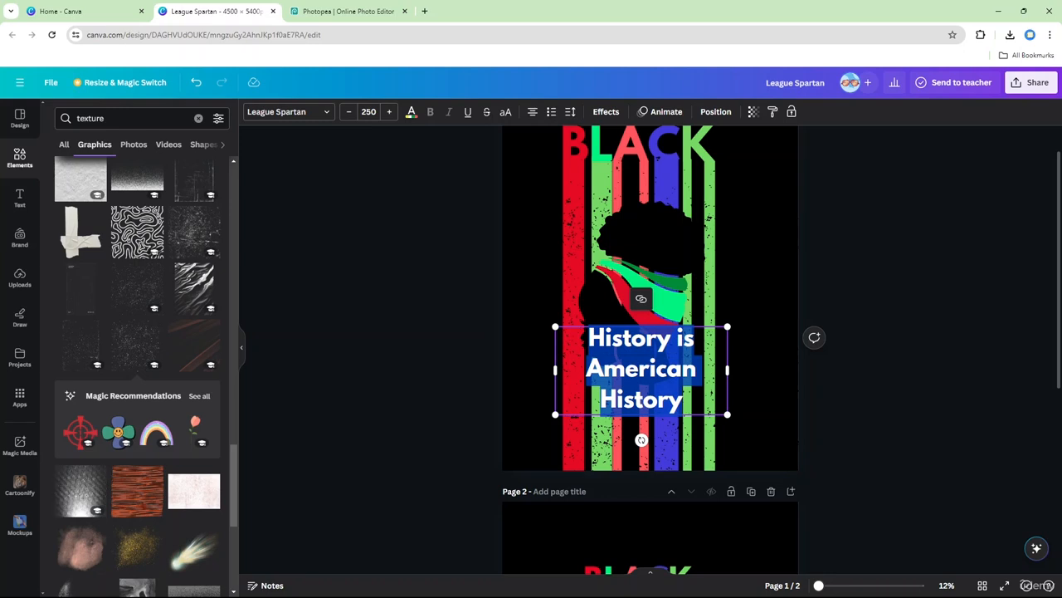
- Recolor "American" in the three-line text to the document's bright red
left_click(643, 377)
left_click_drag(586, 370, 697, 370)
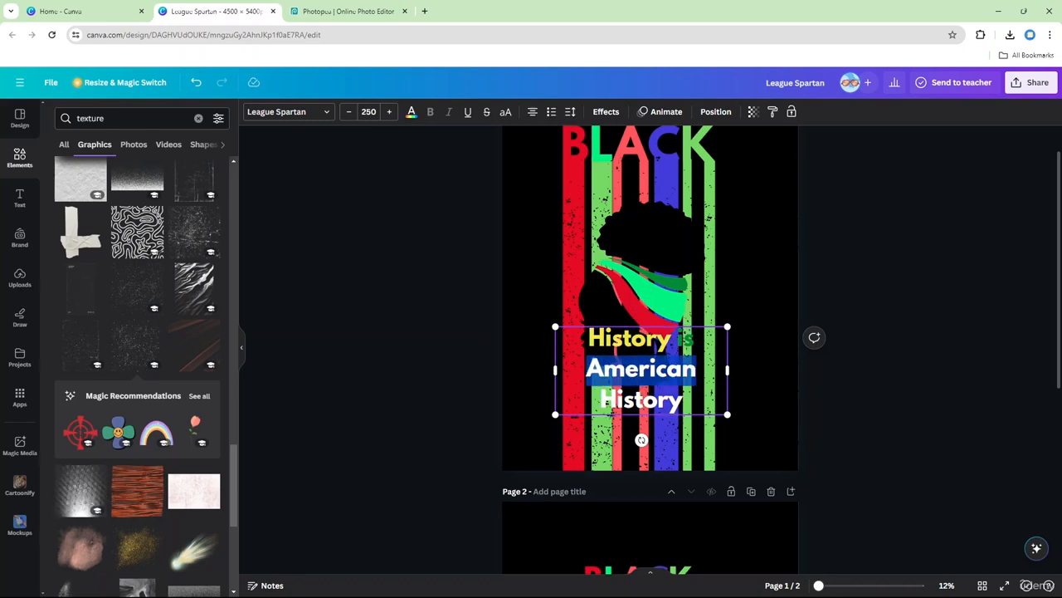
left_click(411, 113)
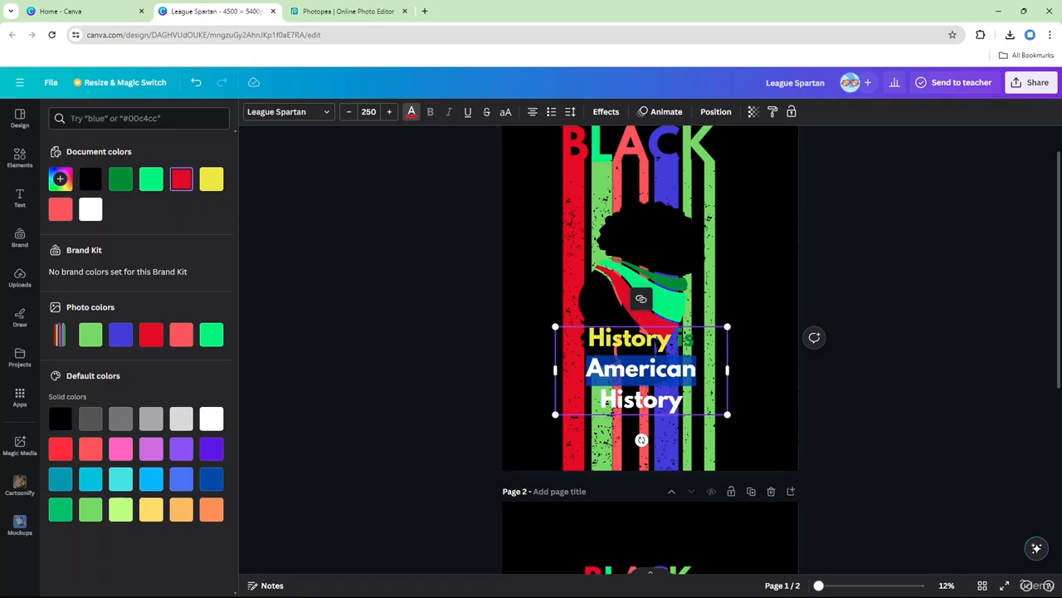
left_click(759, 403)
scroll(758, 404, "up", 3)
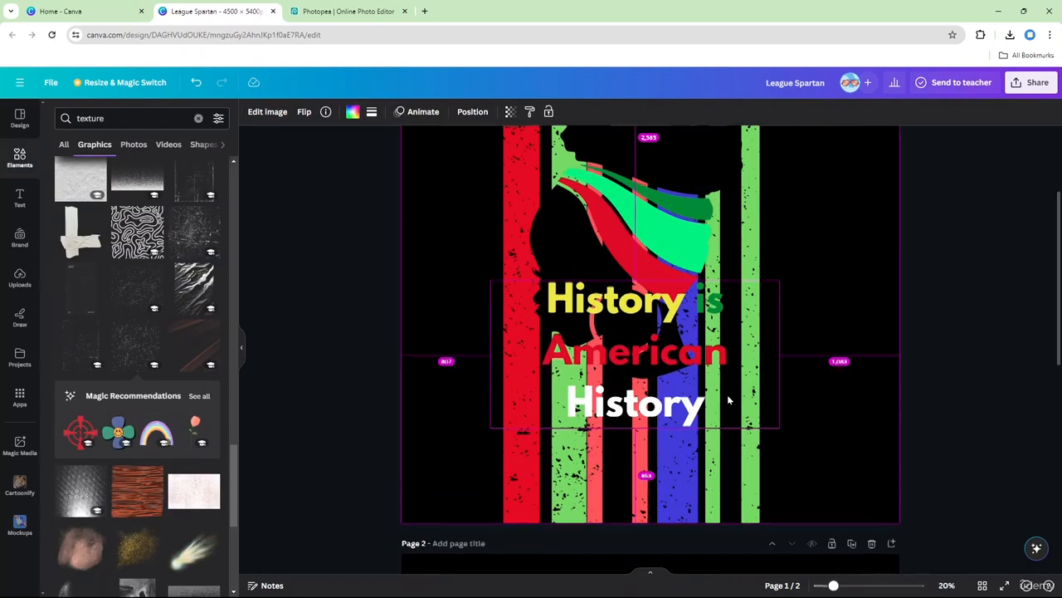
left_click(727, 394)
scroll(728, 391, "up", 3)
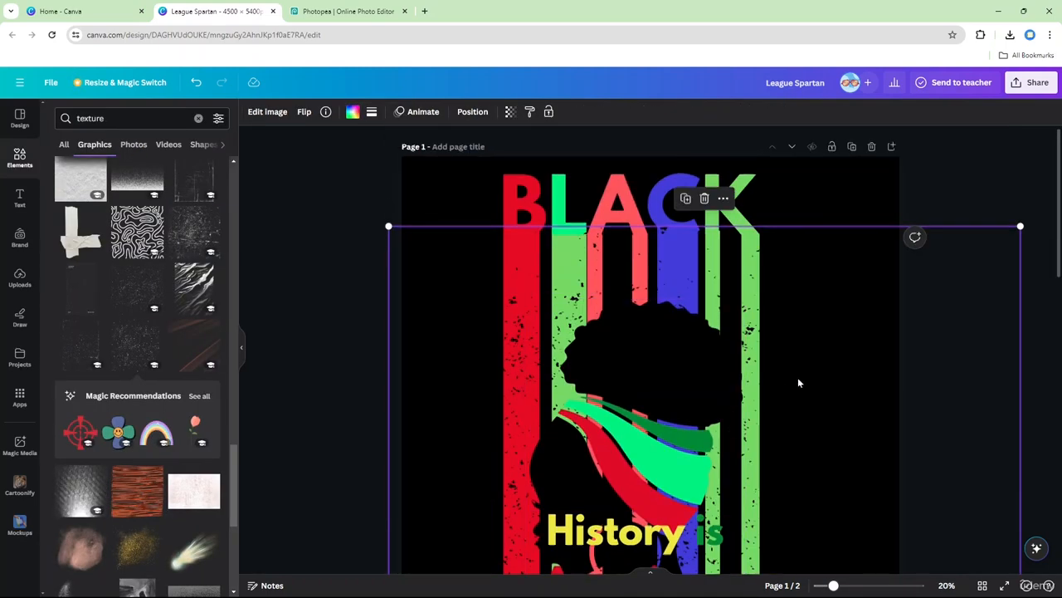
scroll(798, 382, "down", 7)
scroll(660, 341, "up", 5)
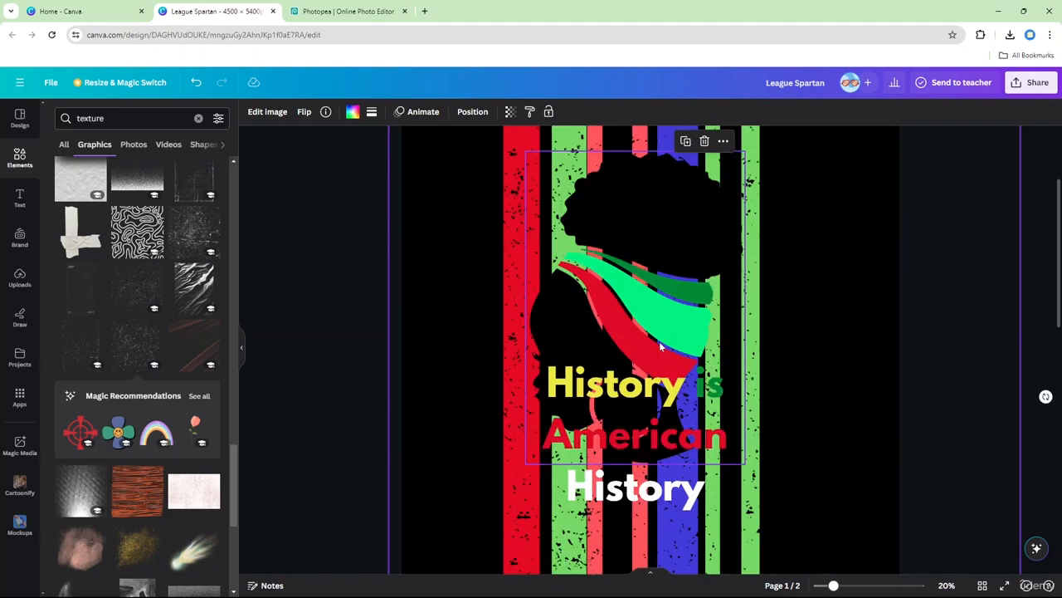
scroll(668, 357, "down", 4)
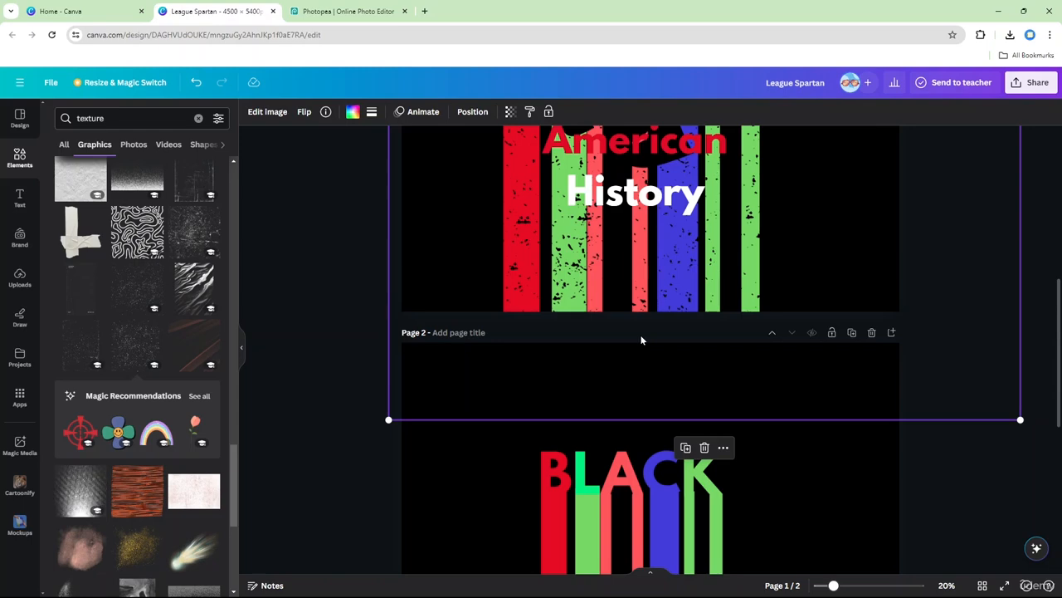
- Add the recently used red, orange and green brushstroke graphic to page 1 and send it to the back
left_click(199, 120)
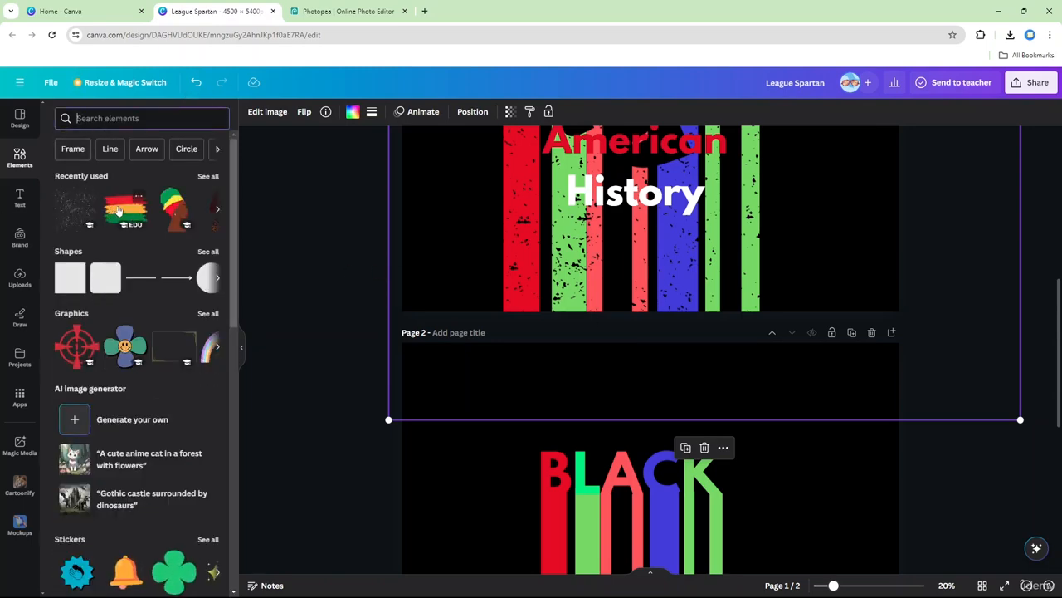
left_click(118, 210)
scroll(410, 230, "down", 3)
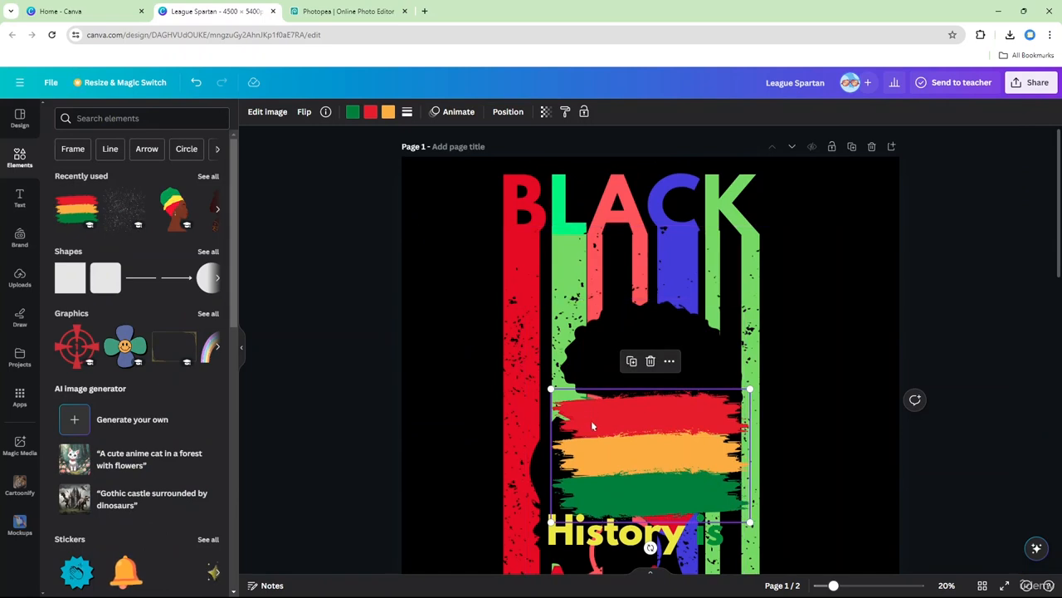
left_click_drag(592, 425, 453, 353)
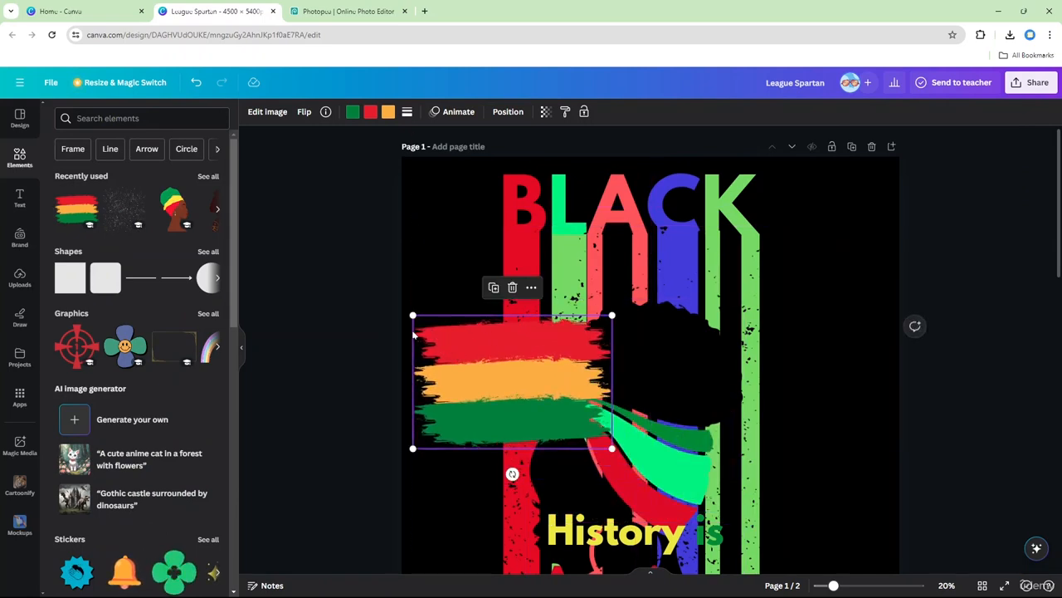
right_click(486, 364)
mouse_move(546, 435)
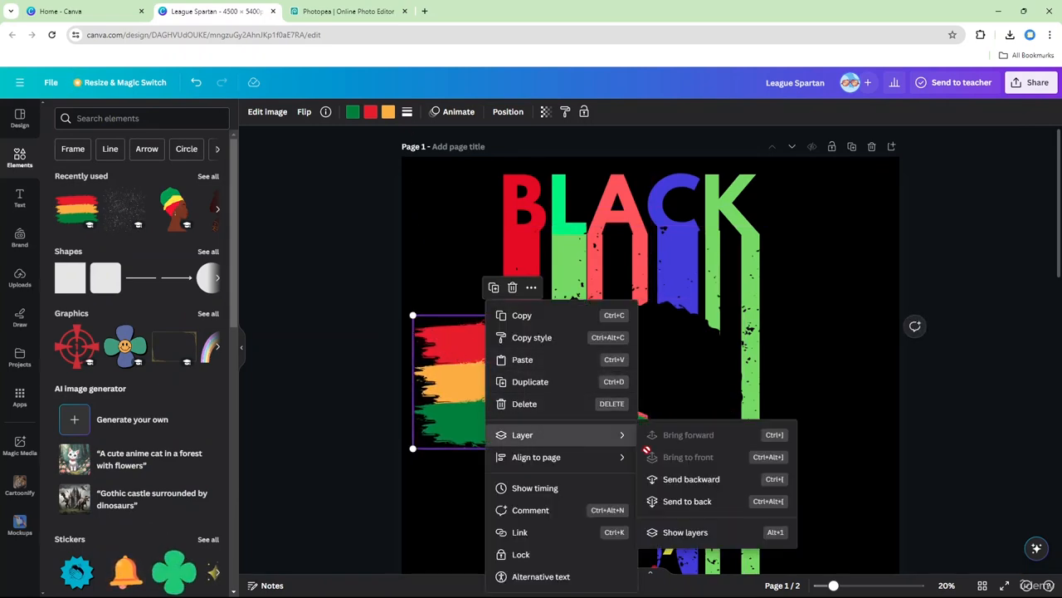
left_click(678, 500)
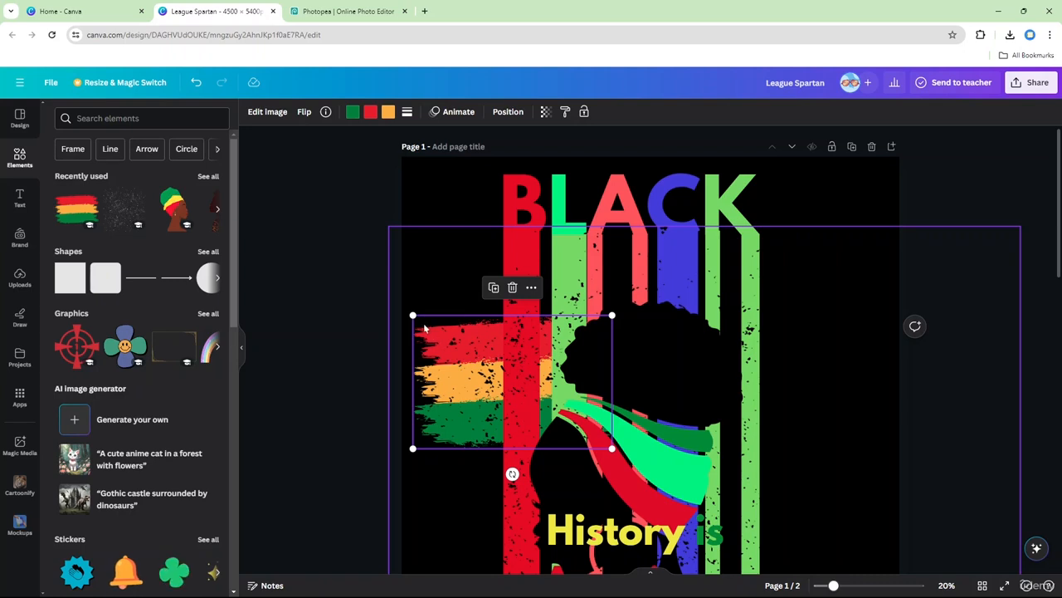
- Enlarge the brushstroke graphic to nearly the page's width and centre it behind the silhouette's lower half and the text
left_click_drag(412, 316, 368, 296)
left_click_drag(464, 365, 571, 402)
left_click_drag(508, 355, 330, 237)
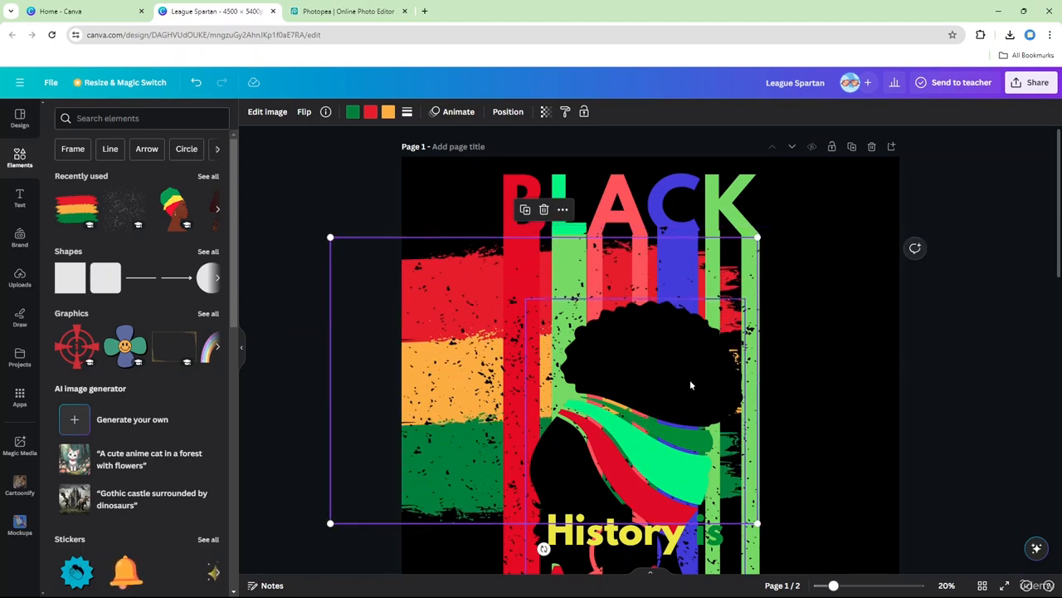
left_click_drag(434, 501, 523, 572)
scroll(675, 394, "down", 5)
scroll(676, 386, "up", 5)
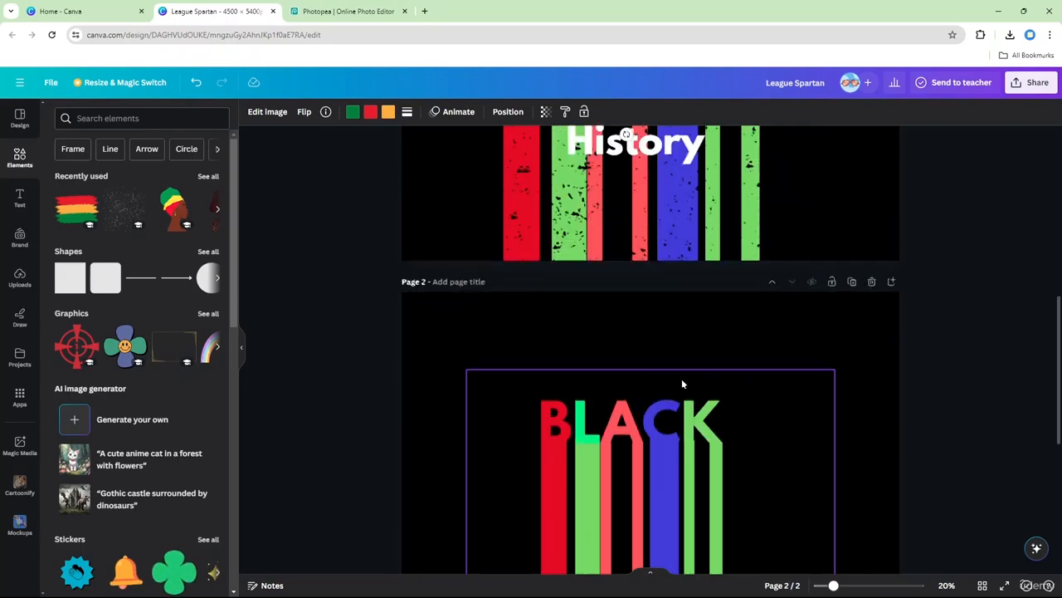
left_click_drag(783, 417, 786, 442)
left_click_drag(842, 259, 846, 256)
mouse_move(769, 380)
left_mouse_down()
mouse_move(775, 300)
mouse_move(761, 396)
left_mouse_up()
left_click(817, 348)
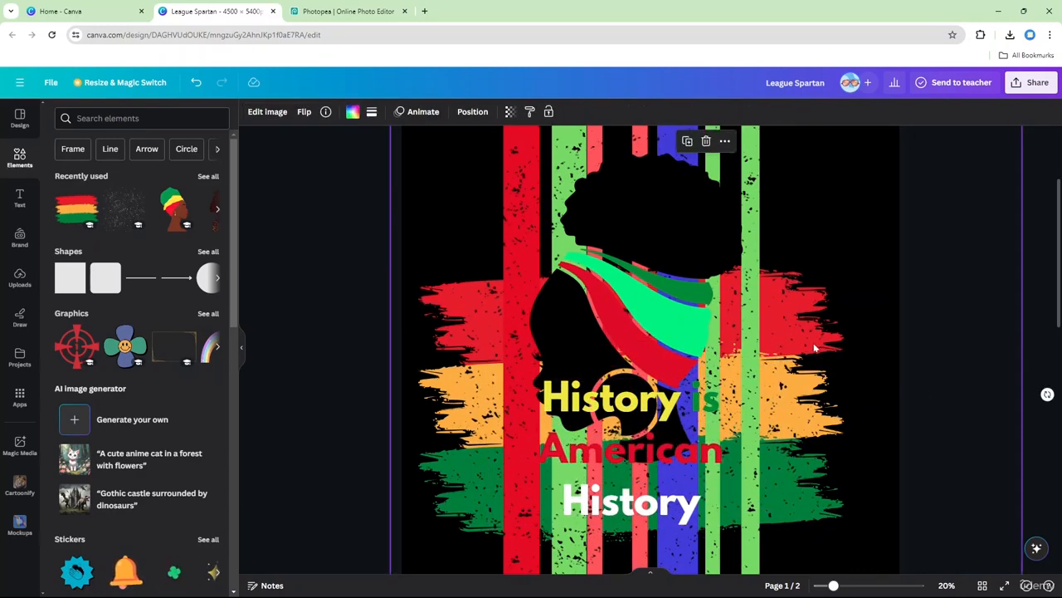
left_click(669, 385)
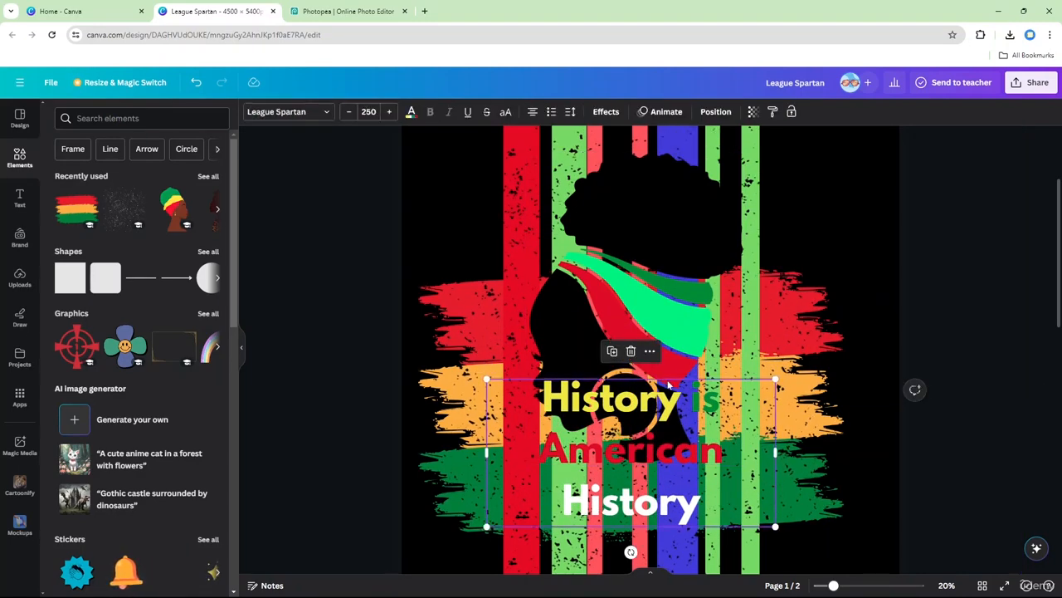
key("ctrl+z")
key("ctrl+z")
key("ctrl+z")
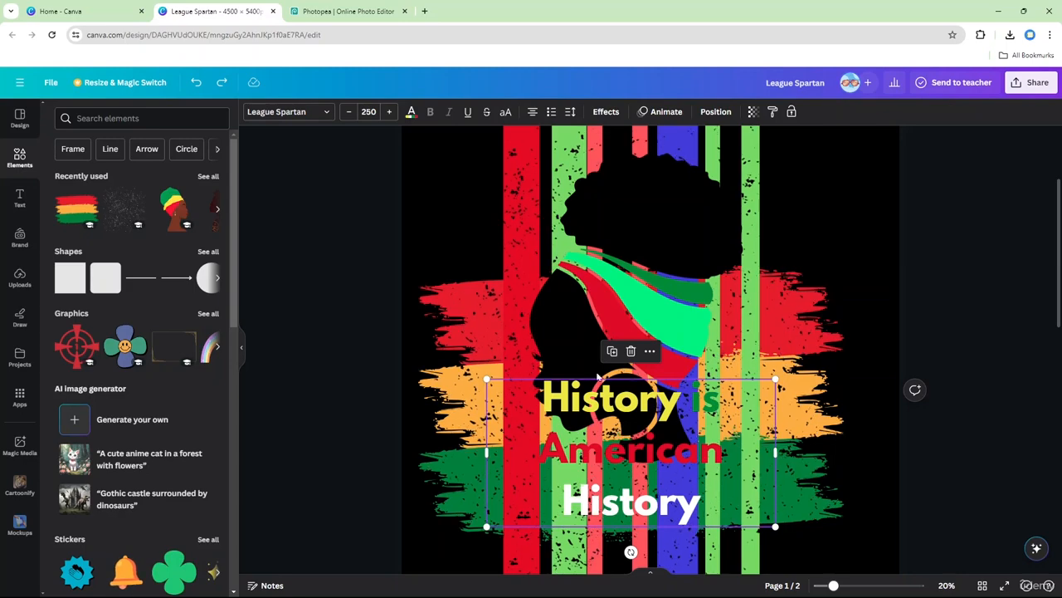
left_click(433, 417)
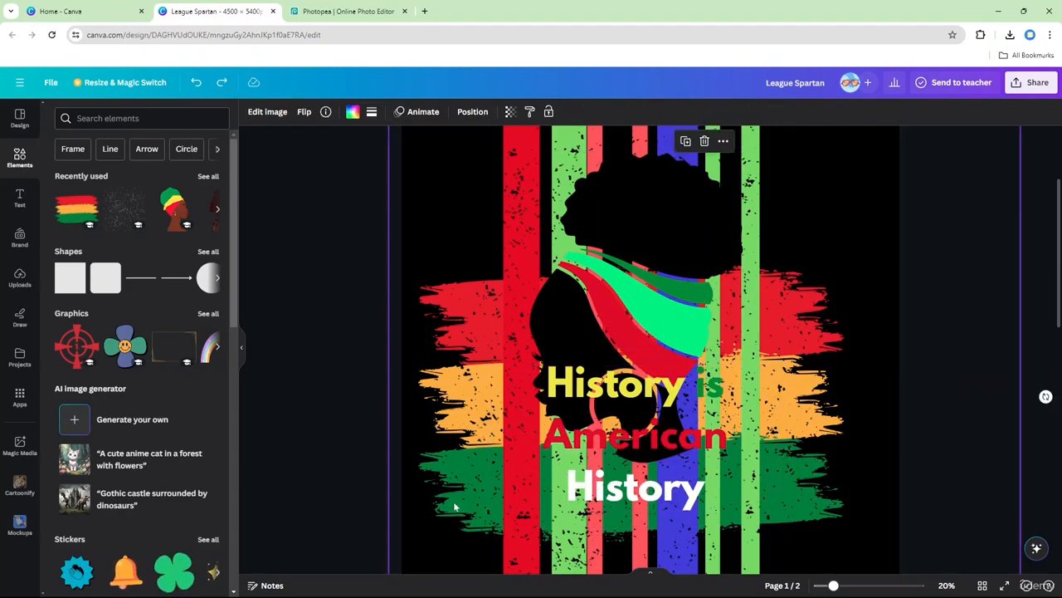
double_click(770, 372)
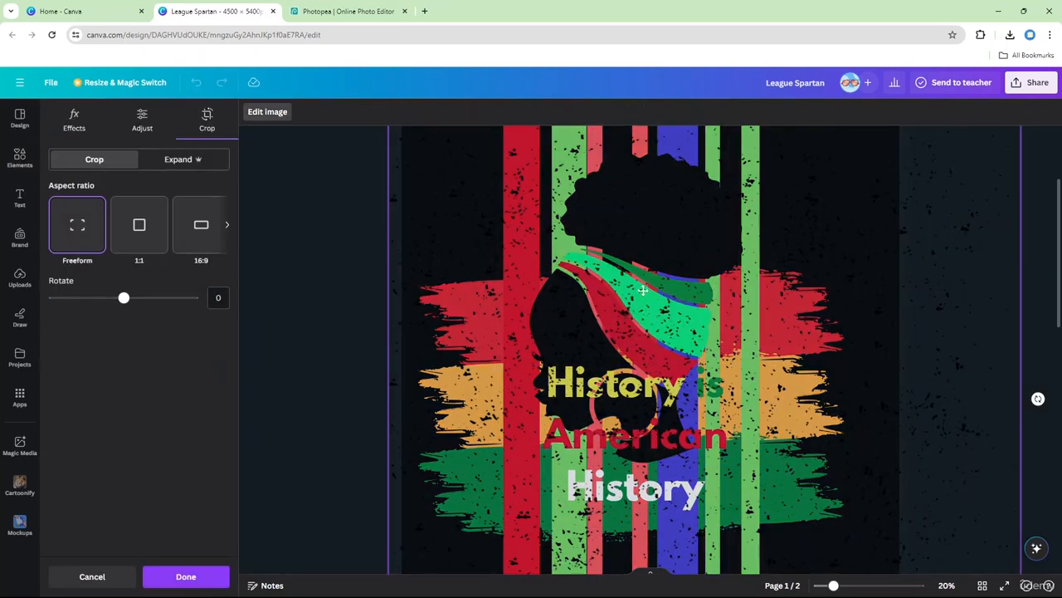
scroll(628, 285, "down", 4)
left_click(902, 248)
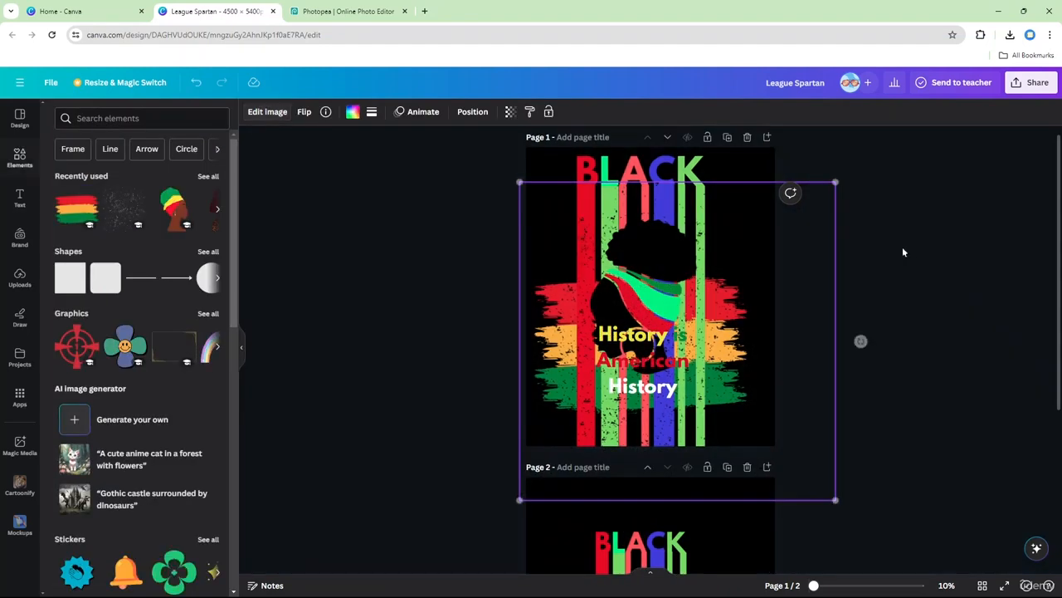
- Lower the three-line text slightly and raise the woman's silhouette a little on page 1
left_click(672, 351)
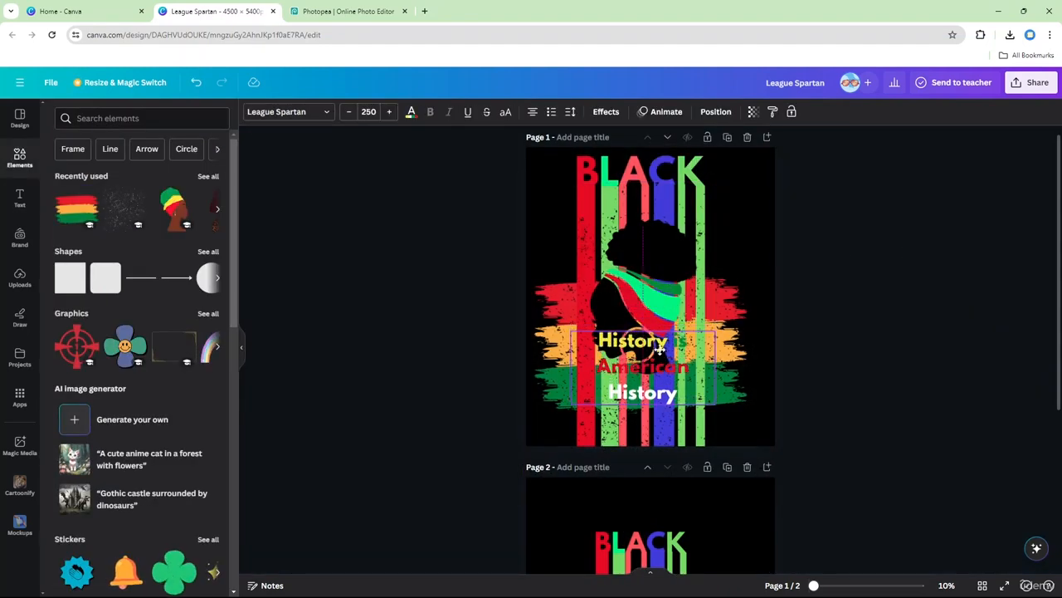
left_click(824, 308)
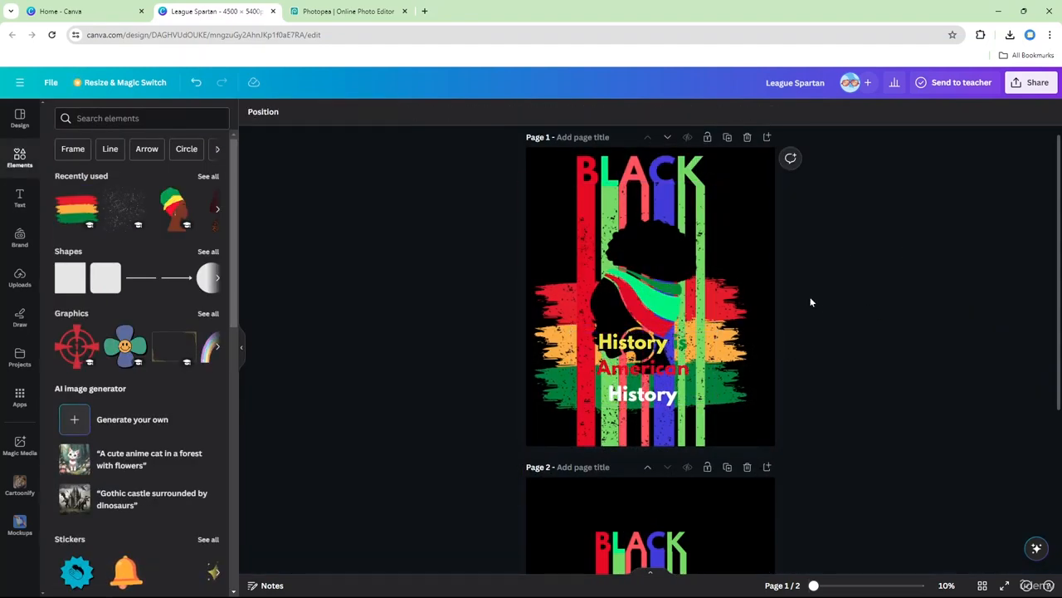
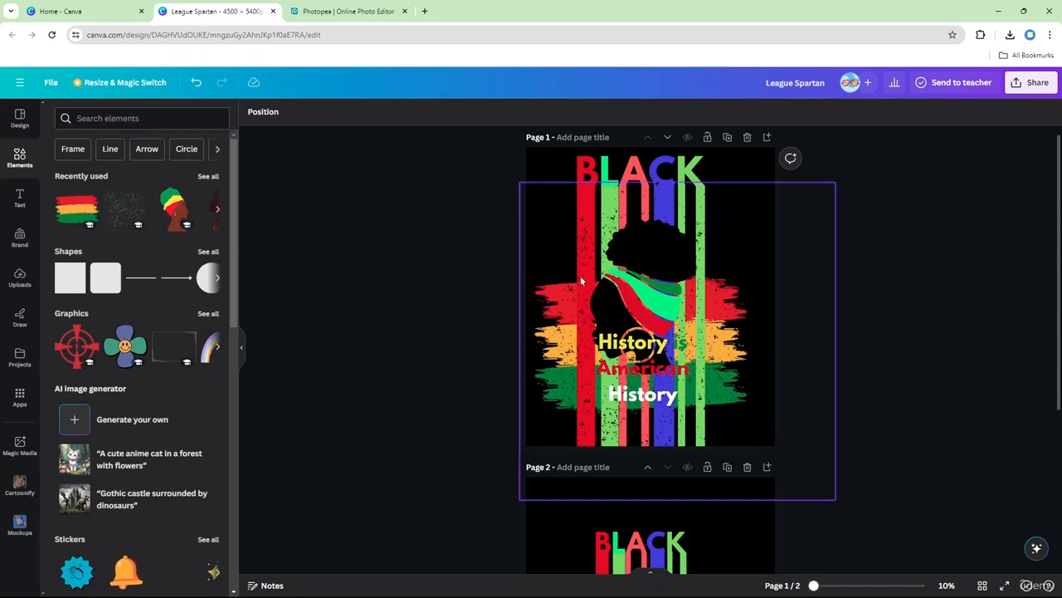
left_click(640, 279)
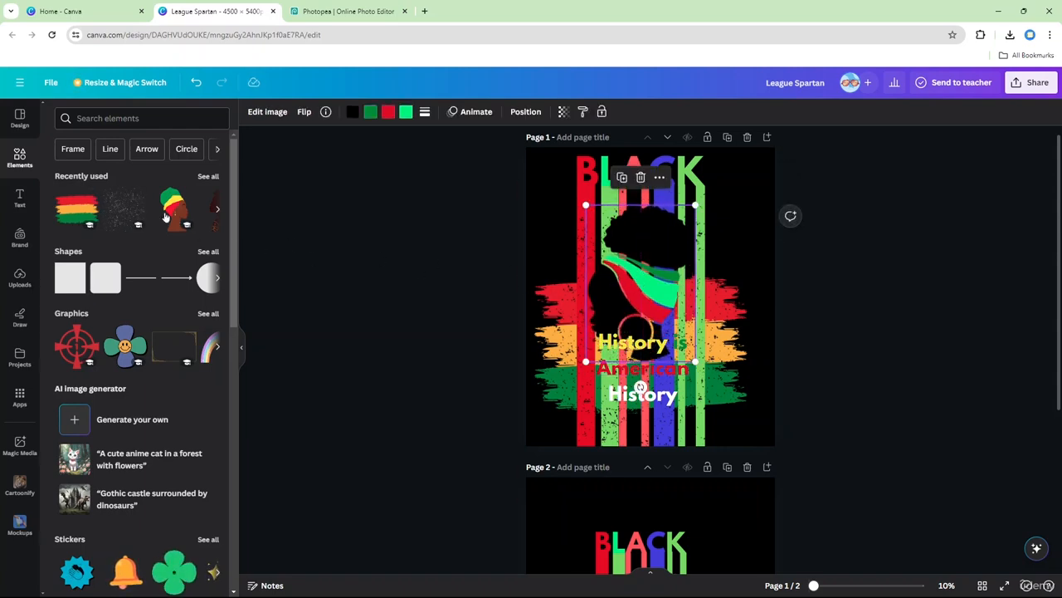
- Search the graphics for "flowers" and add the single outlined open blossom to page 1
left_click(116, 118)
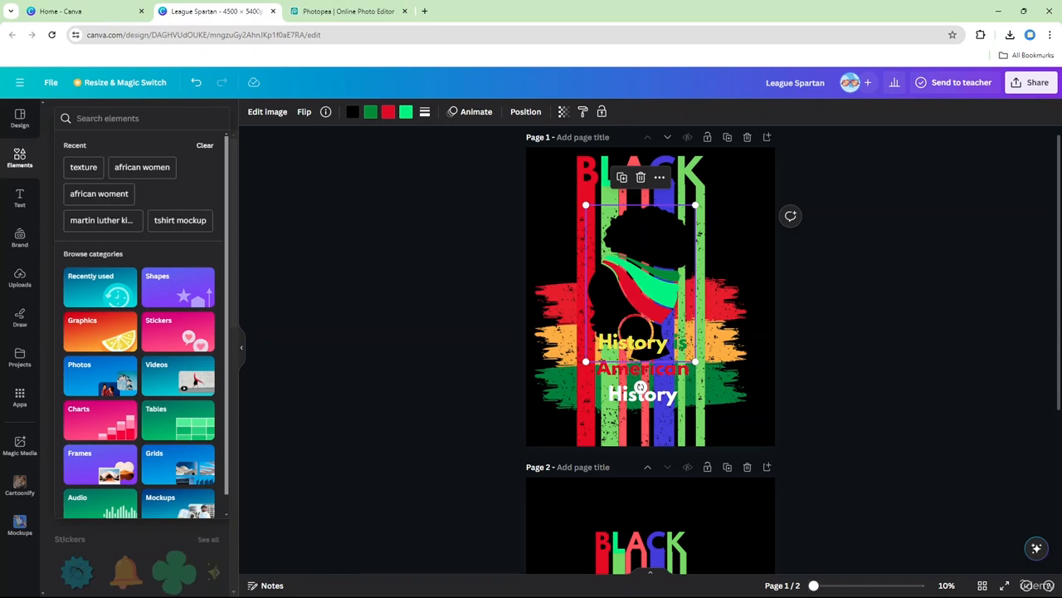
type("flowers")
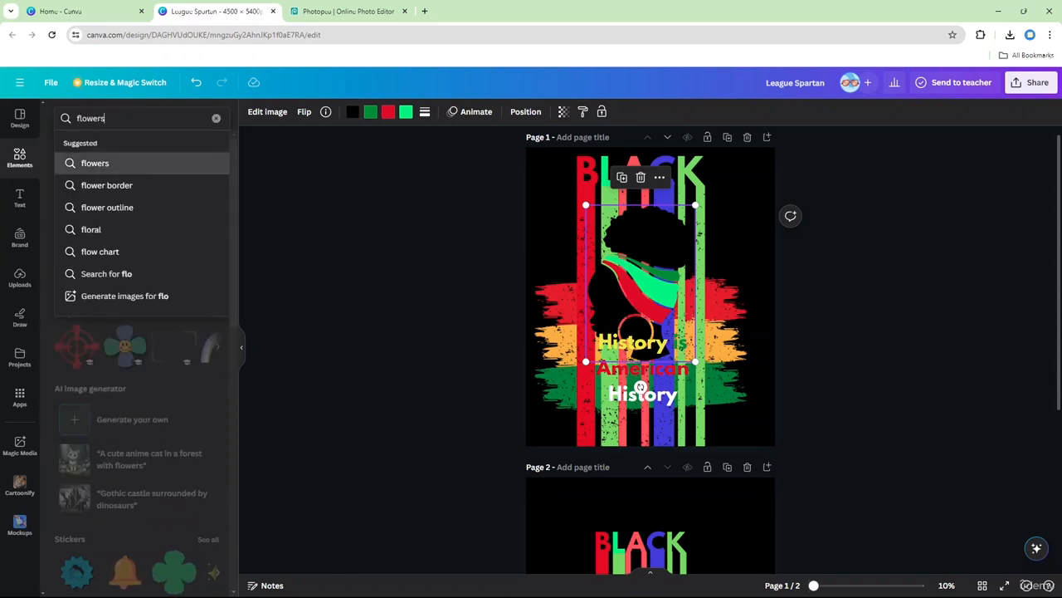
key("Return")
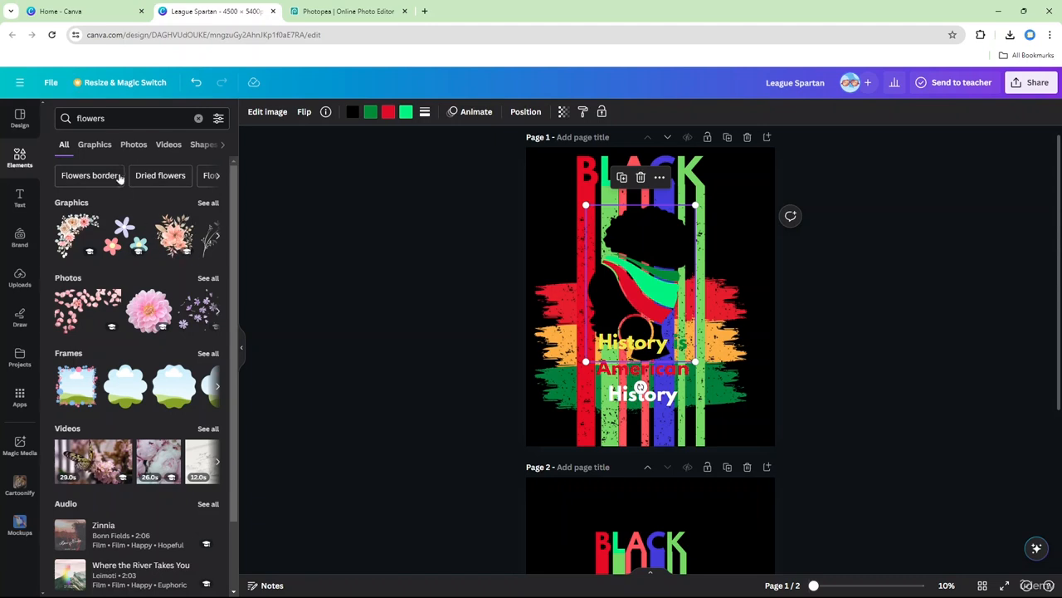
left_click(94, 145)
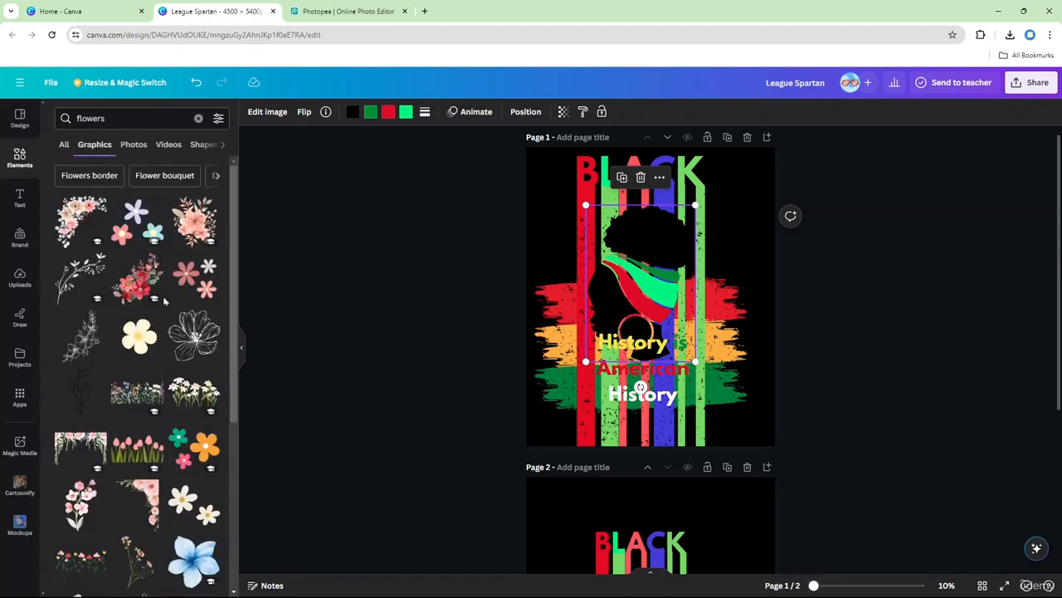
left_click(186, 342)
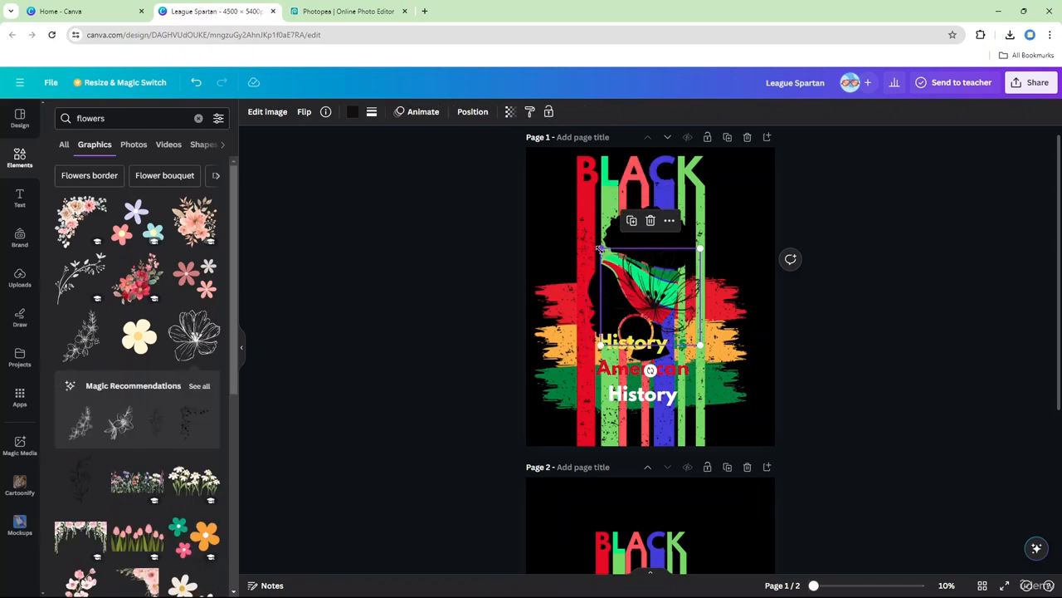
- Shrink the outlined blossom, place it over the silhouette's hair on page 1 and recolour it white
left_click_drag(600, 249, 649, 244)
left_click(353, 111)
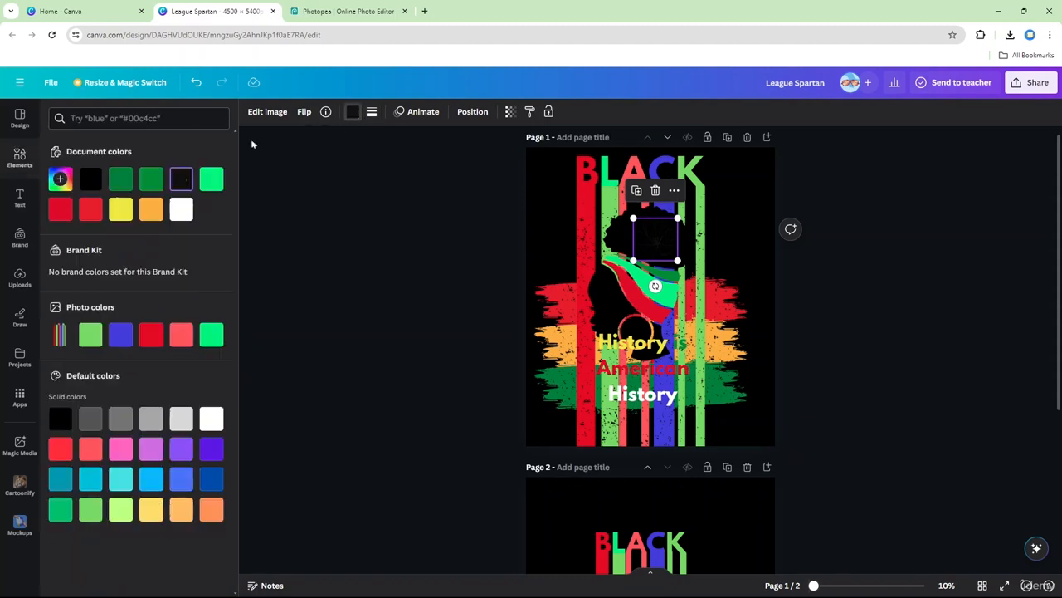
left_click(149, 210)
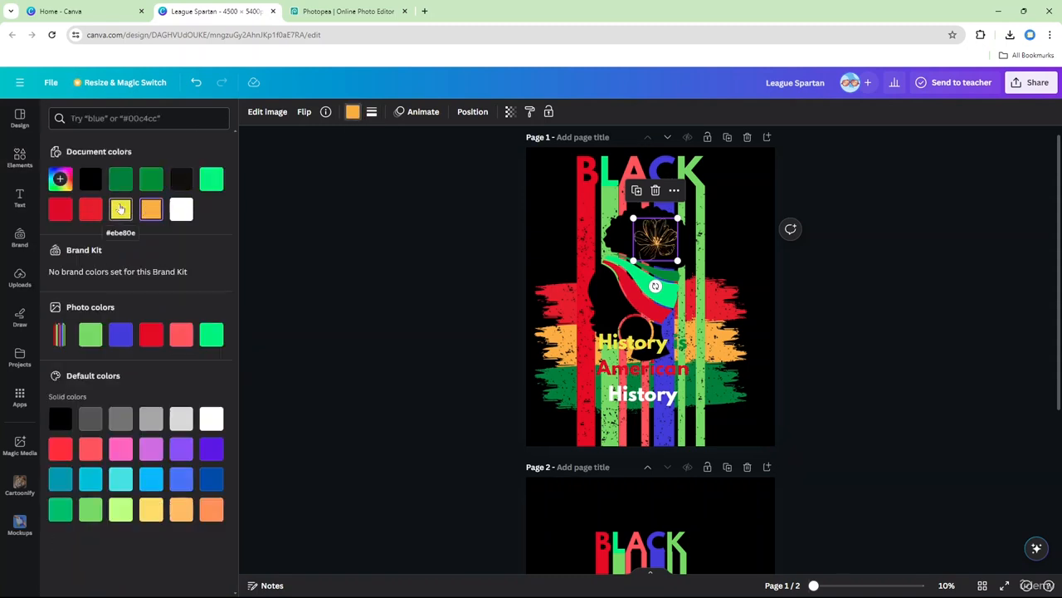
left_click(121, 209)
left_click(93, 209)
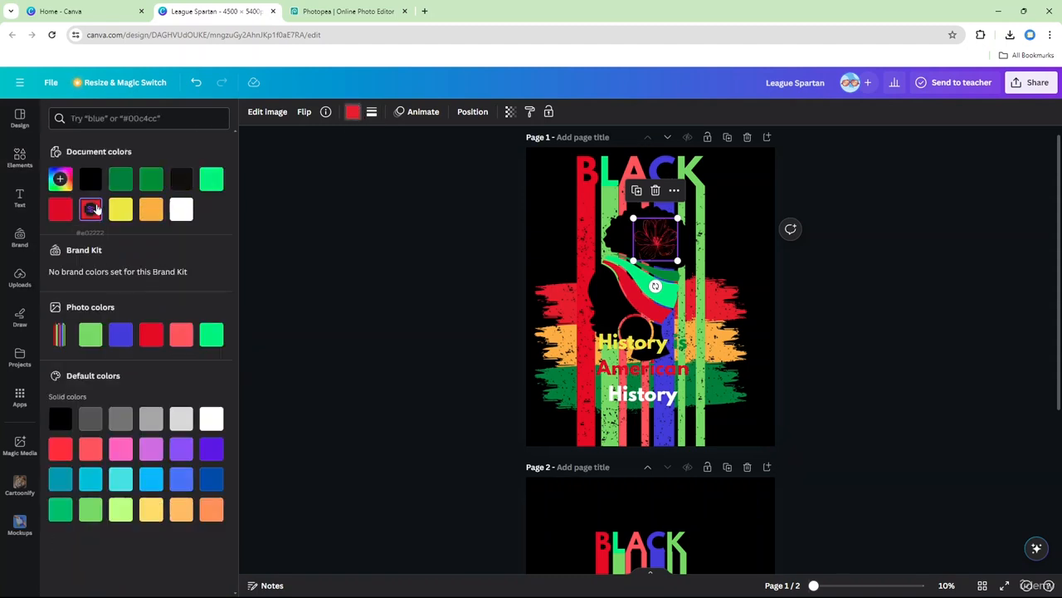
left_click(180, 209)
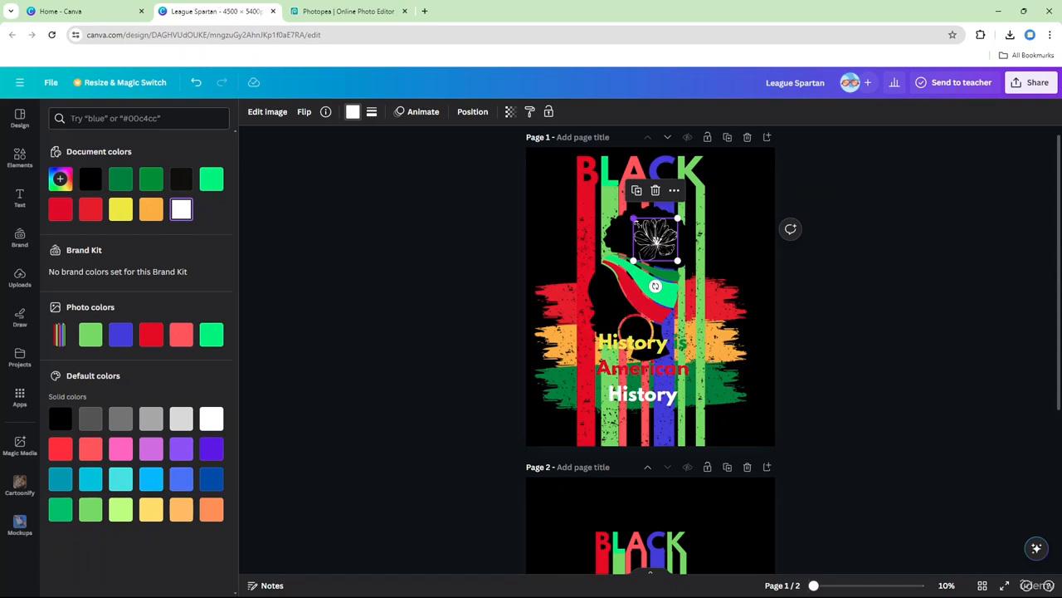
- Shrink the white blossom further and position it near the back of the silhouette's hair, above the headband
left_click_drag(634, 221, 663, 242)
left_click(798, 244)
left_click(854, 288)
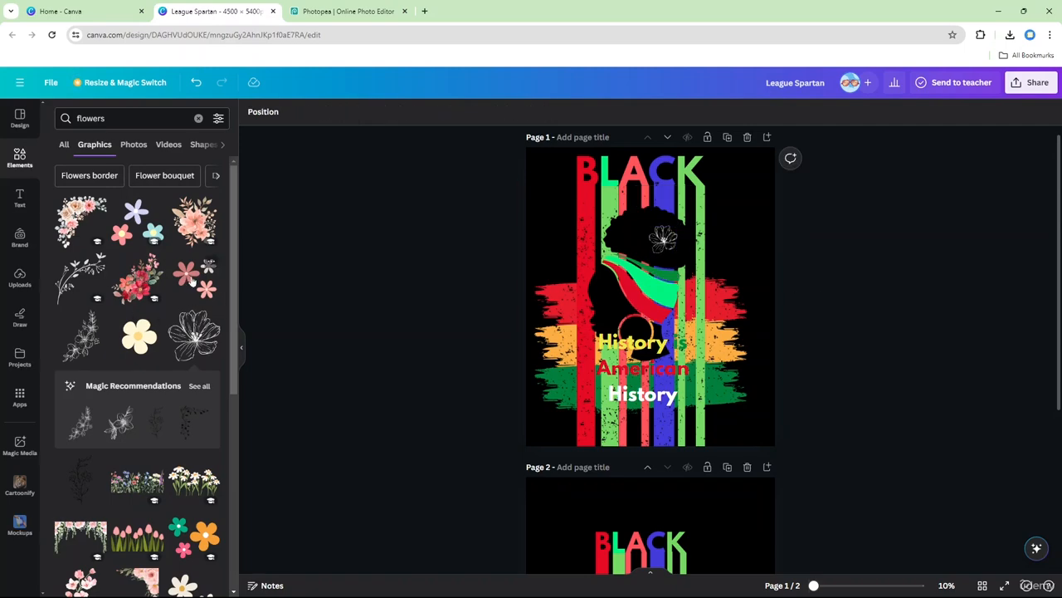
scroll(193, 283, "down", 10)
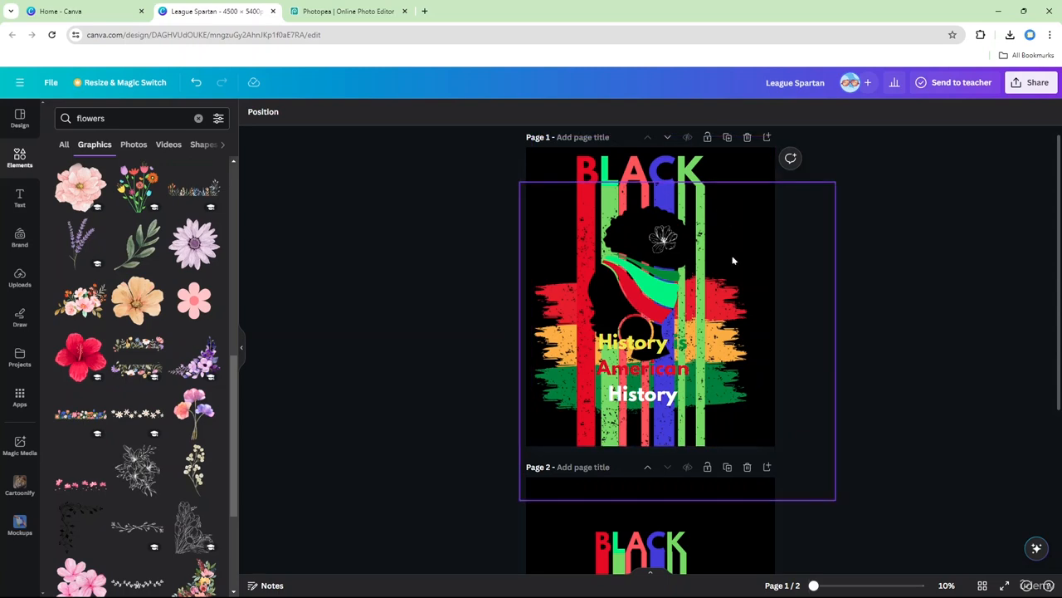
left_click_drag(664, 238, 667, 239)
left_click(852, 274)
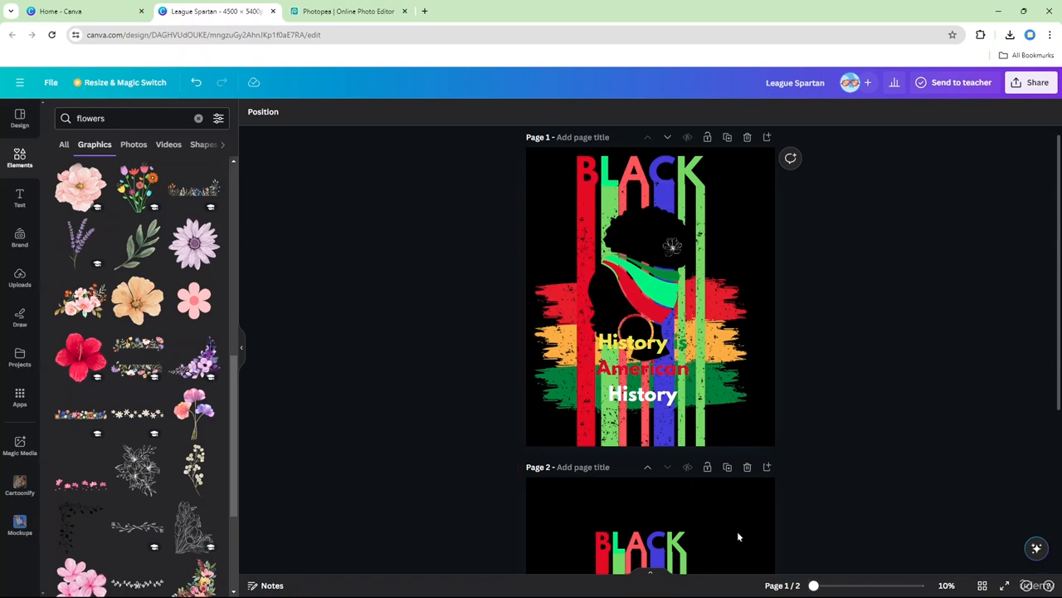
- Delete the "BLACK" bar lettering from page 2 and remove that page's black background
scroll(737, 536, "down", 3)
left_click(597, 310)
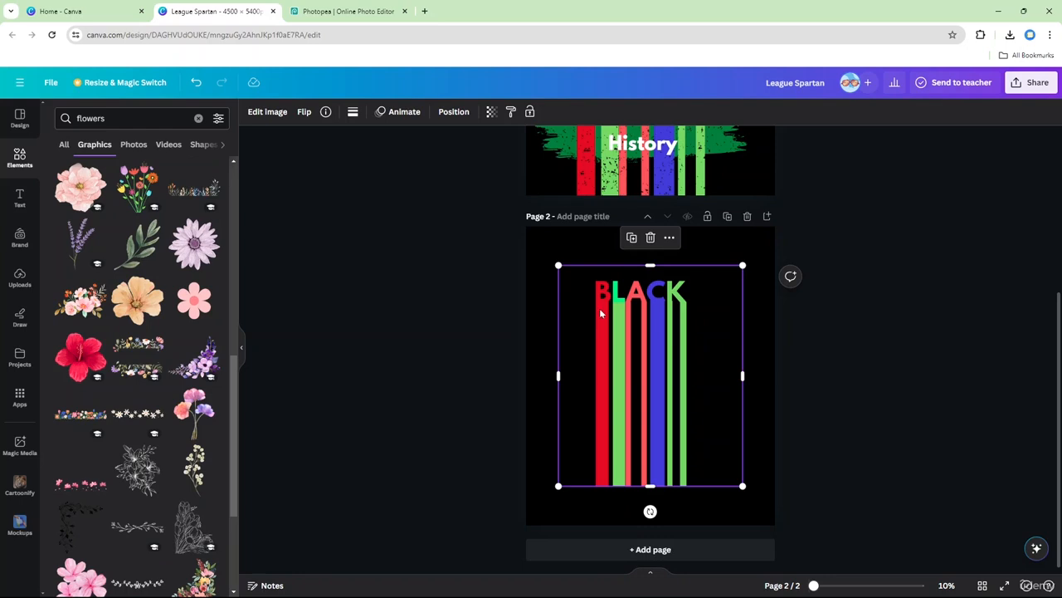
key("Delete")
left_click(598, 286)
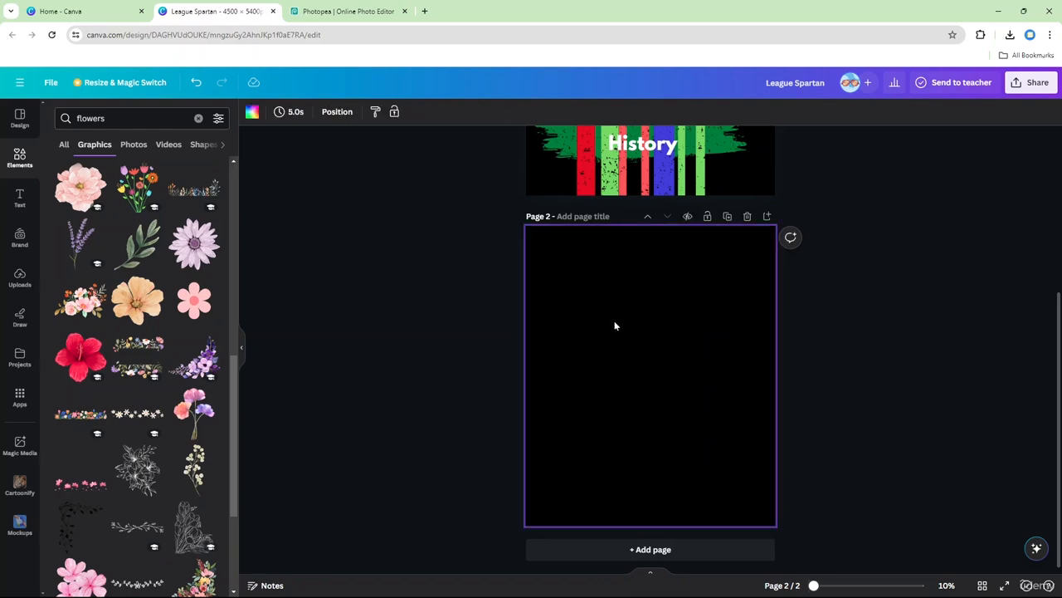
key("Delete")
scroll(618, 214, "up", 3)
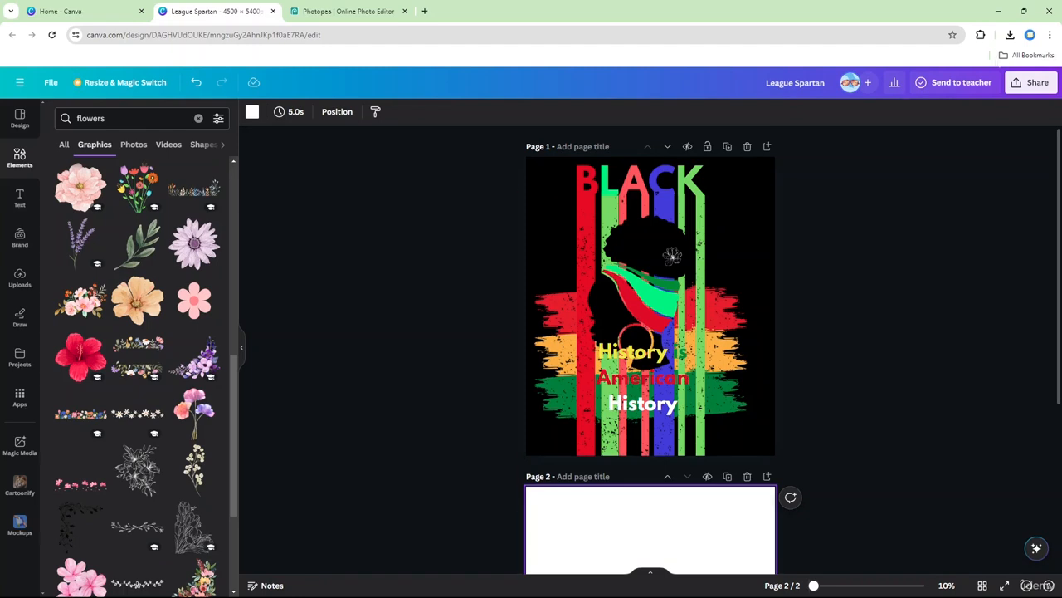
- Download only page 1 as a 4,500 × 5,400 px PNG with a transparent background
left_click(1031, 84)
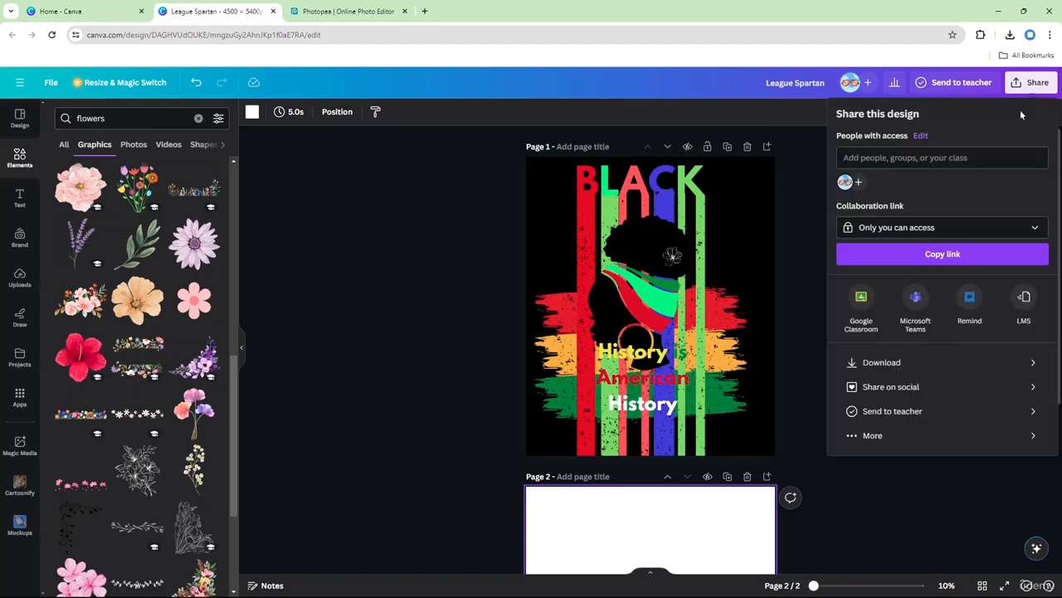
left_click(901, 360)
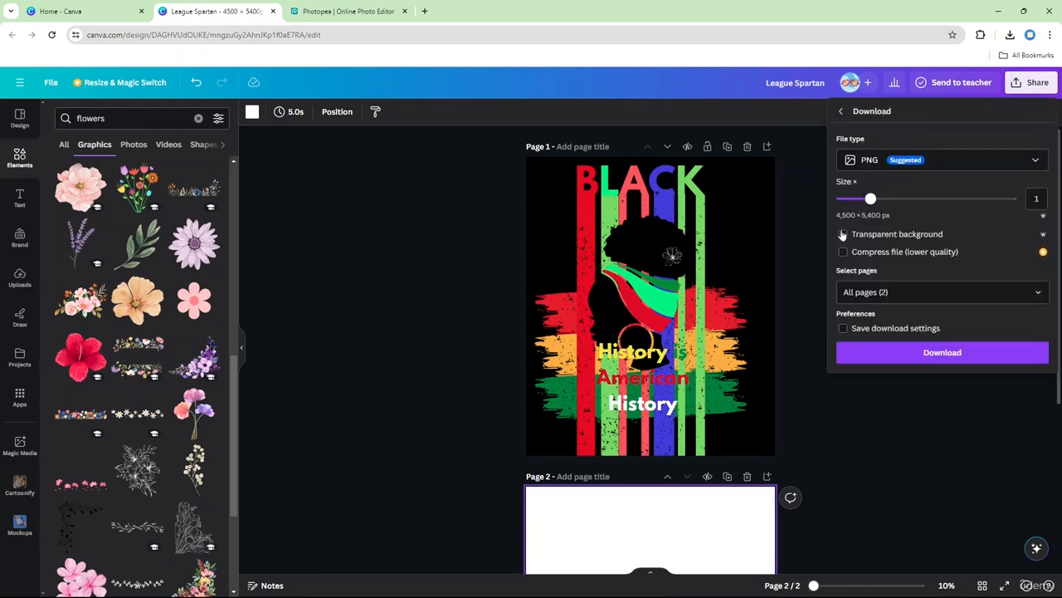
left_click(1037, 295)
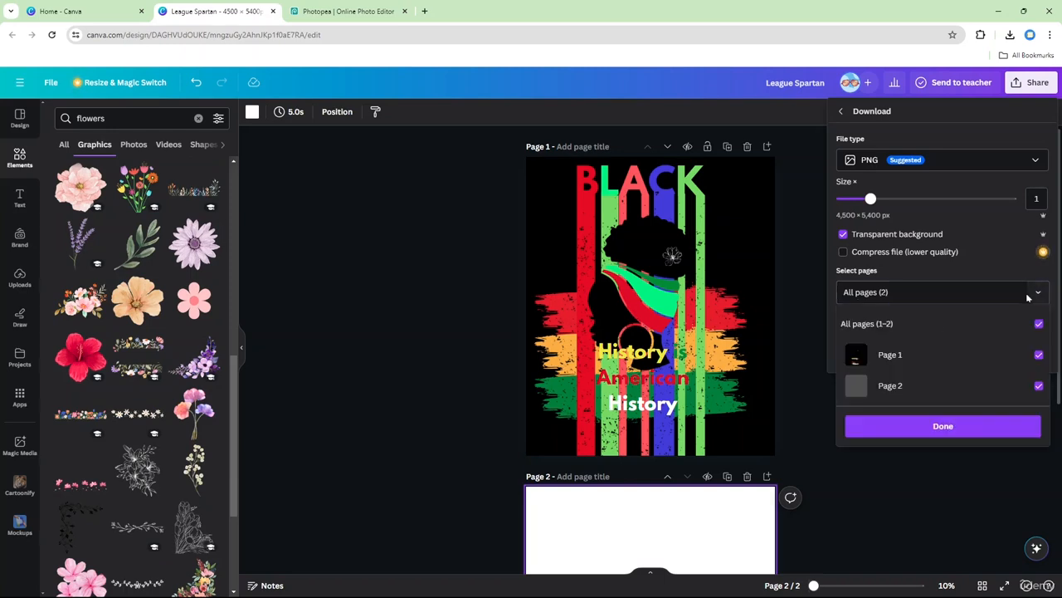
left_click(1029, 390)
left_click(956, 430)
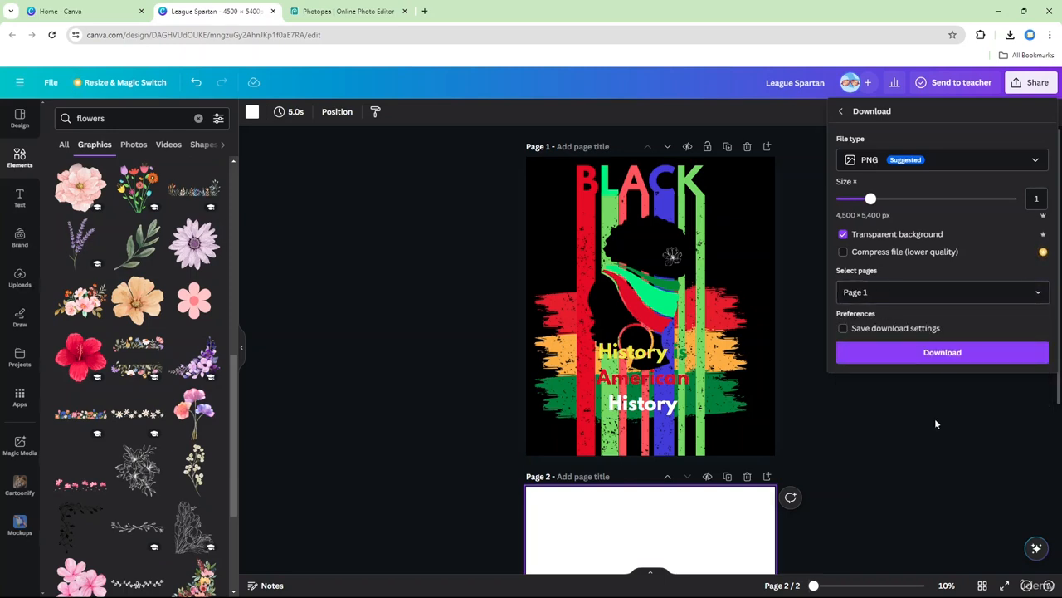
left_click(938, 352)
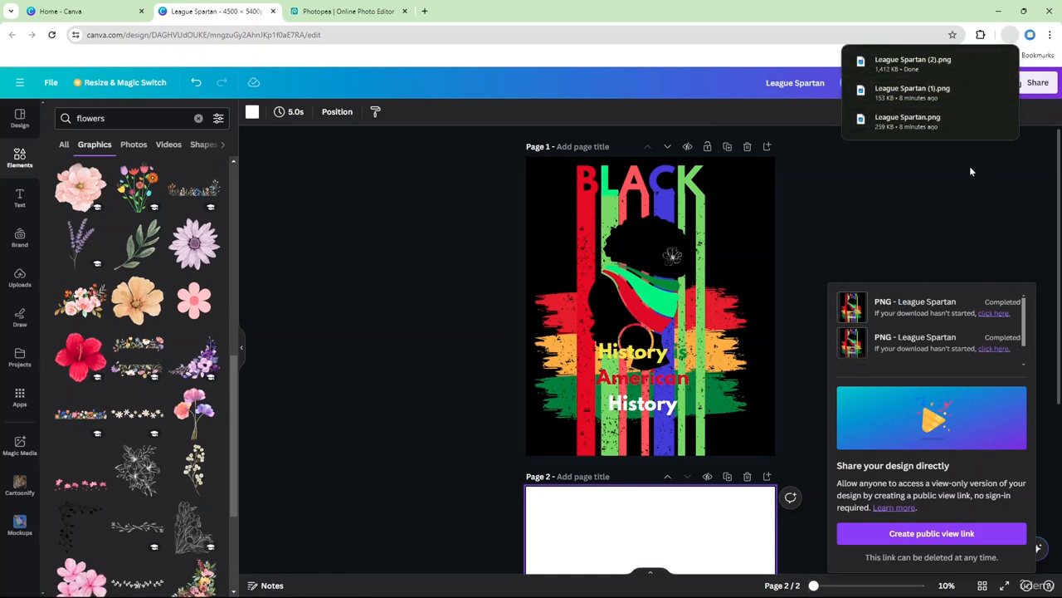
- Upload the downloaded League Spartan (2).png to the design's image uploads and go to the blank page 2
left_click_drag(913, 68, 152, 236)
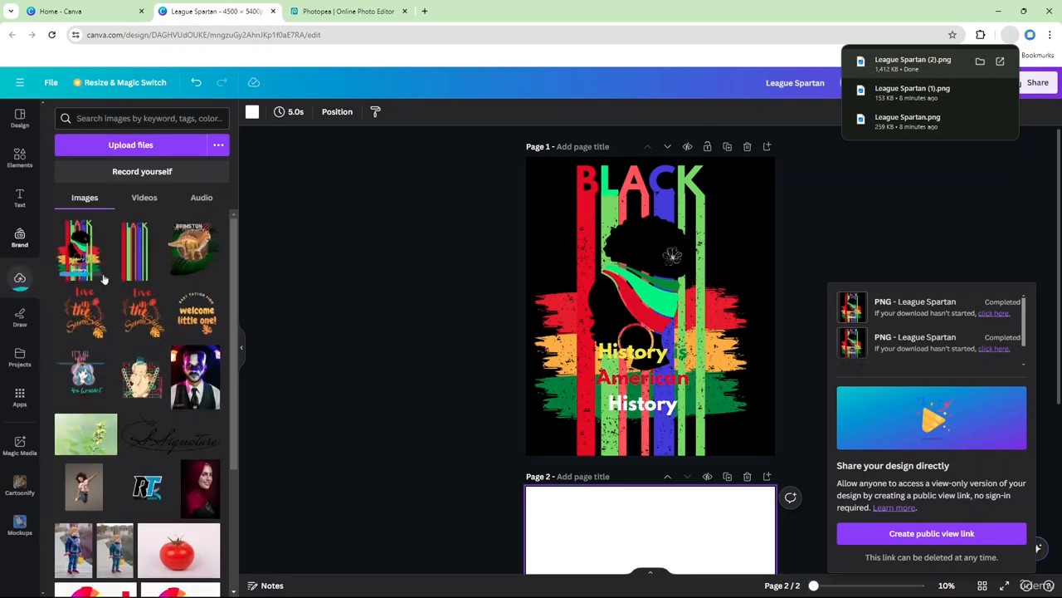
scroll(669, 505, "down", 2)
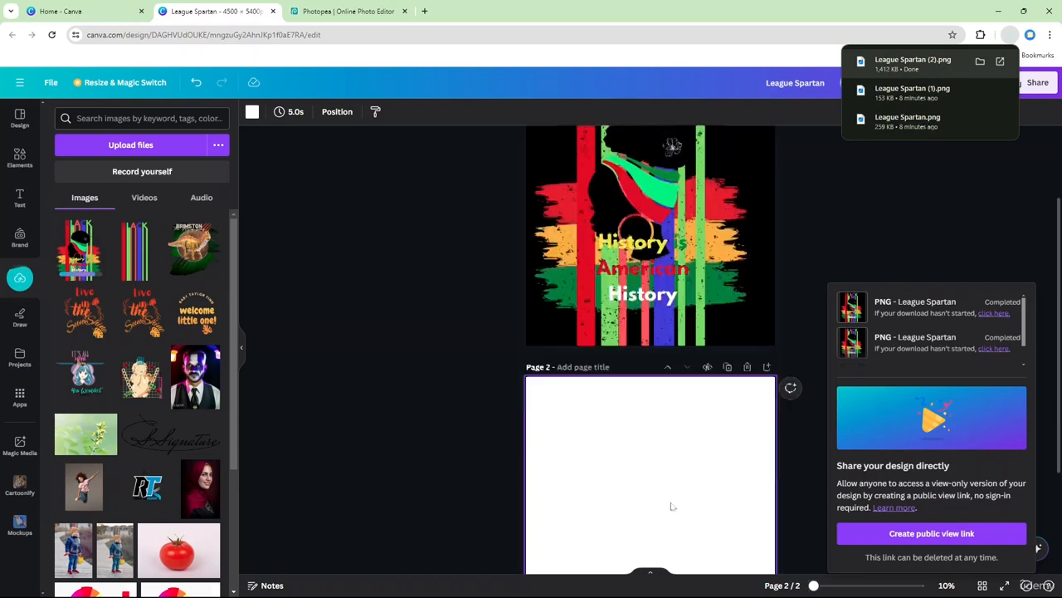
scroll(672, 505, "down", 3)
left_click(668, 427)
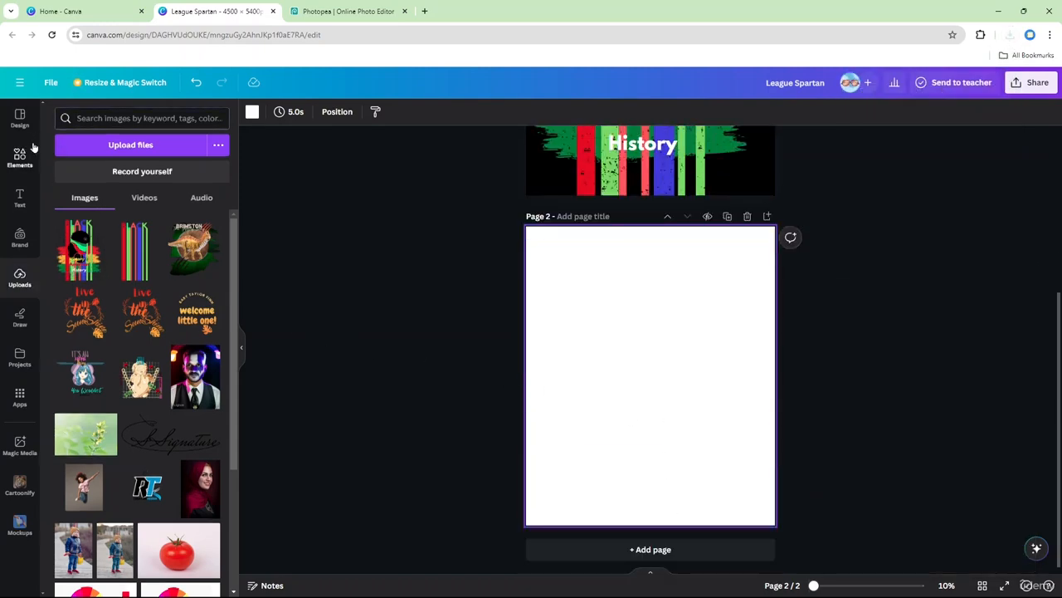
- Search the graphics for "tshirt" and add the plain solid black T-shirt to page 2
left_click(20, 158)
left_click(124, 118)
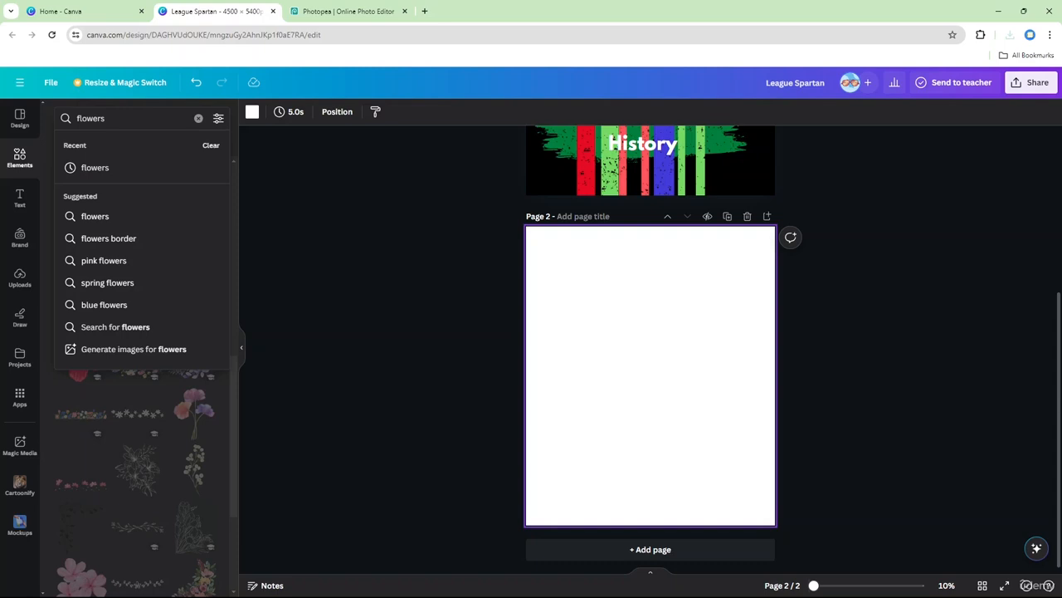
key("BackSpace")
key("BackSpace")
key("BackSpace")
key("BackSpace")
key("BackSpace")
key("BackSpace")
key("BackSpace")
type("tl")
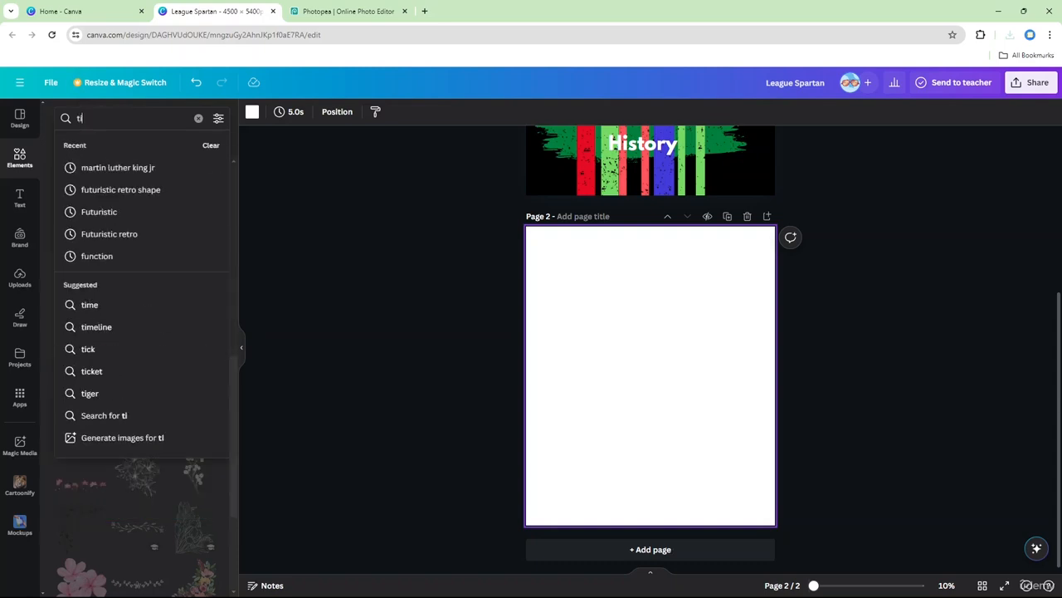
key("BackSpace")
type("sher")
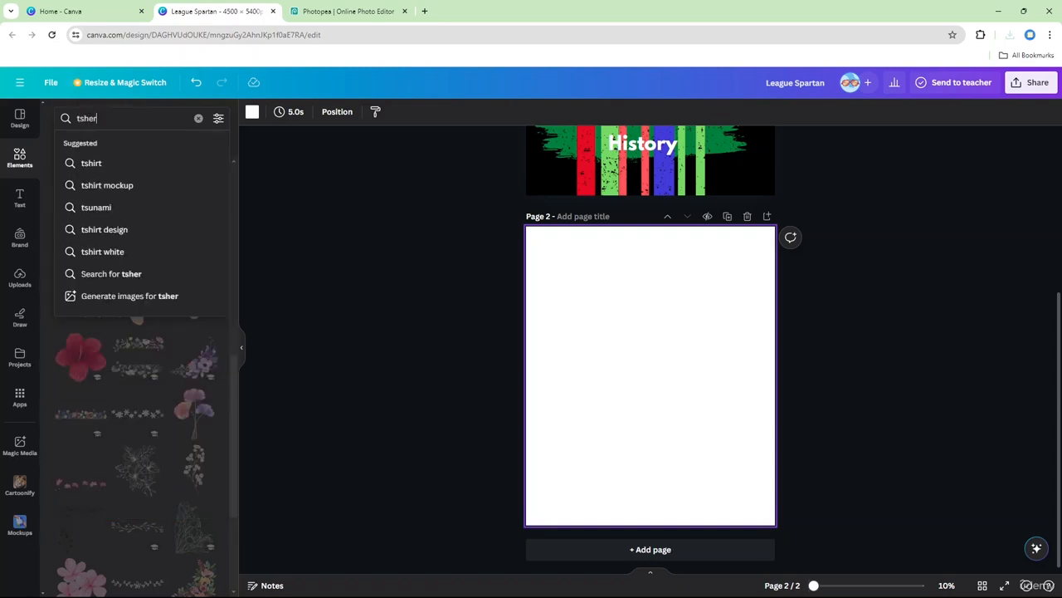
key("BackSpace")
key("BackSpace")
type("irt")
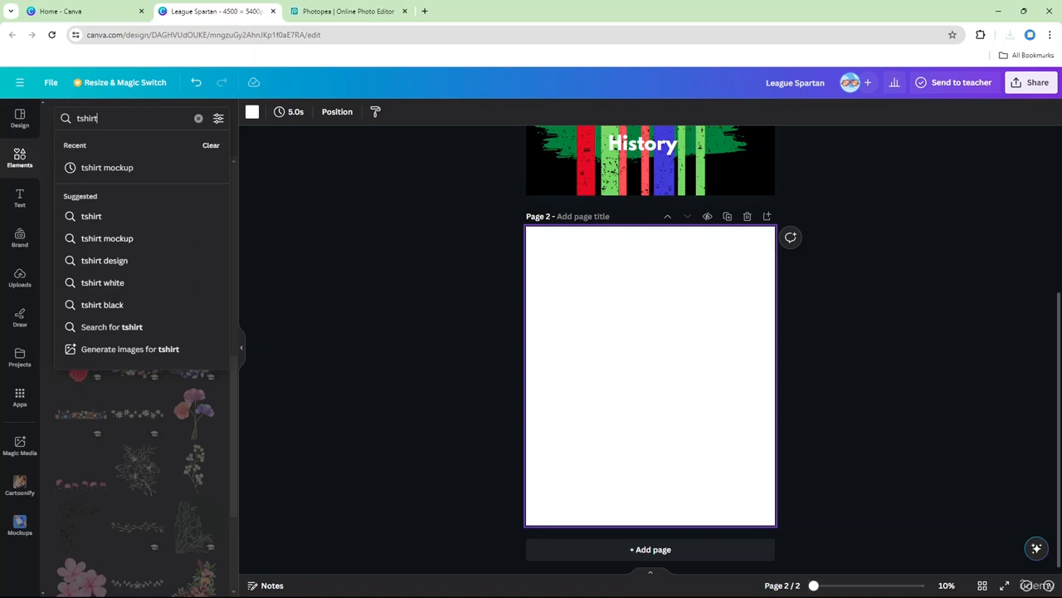
key("Return")
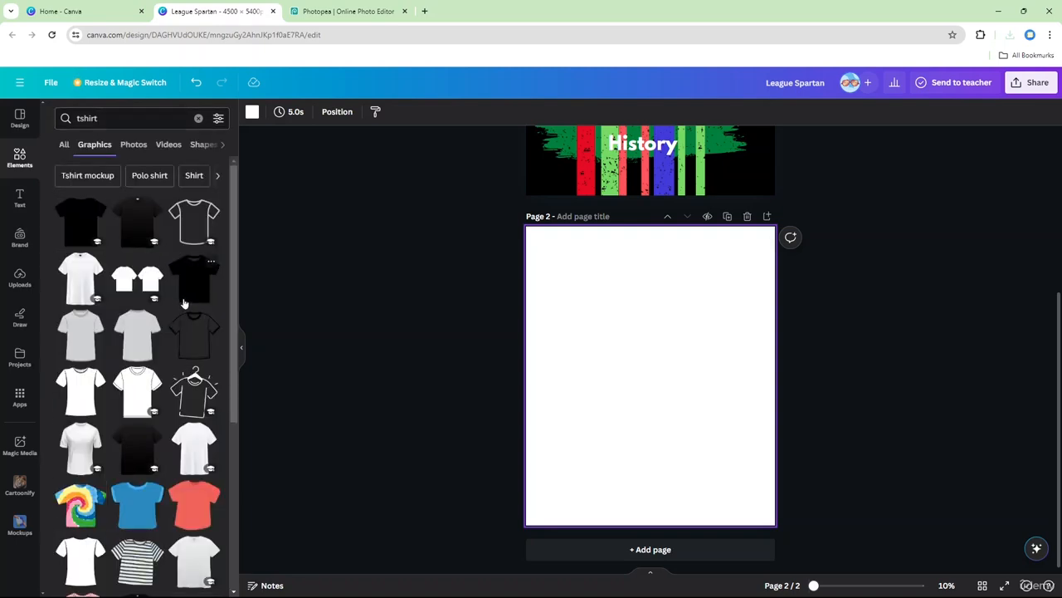
scroll(198, 448, "down", 5)
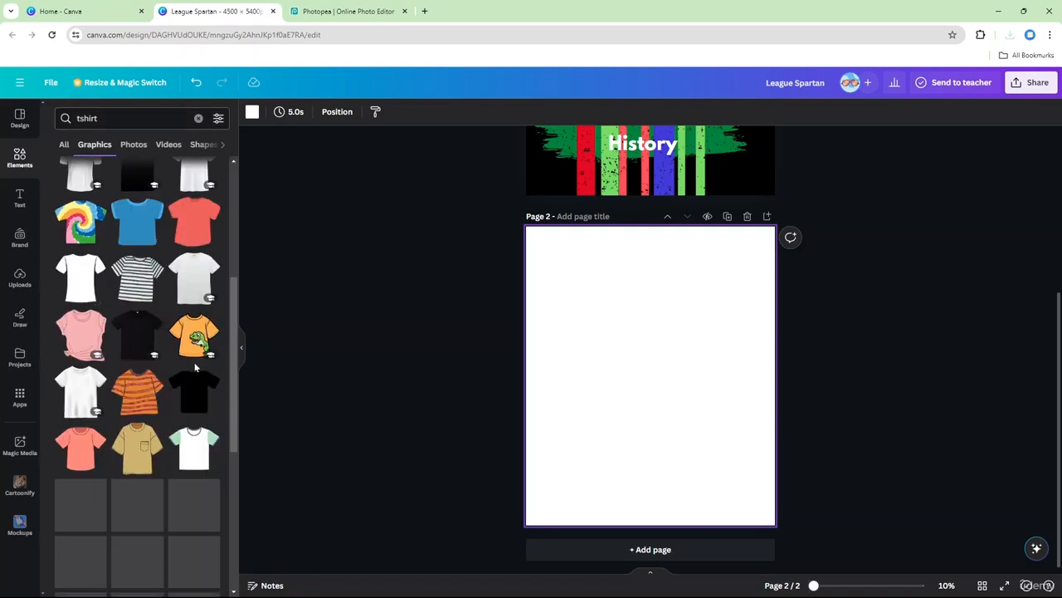
scroll(198, 448, "down", 2)
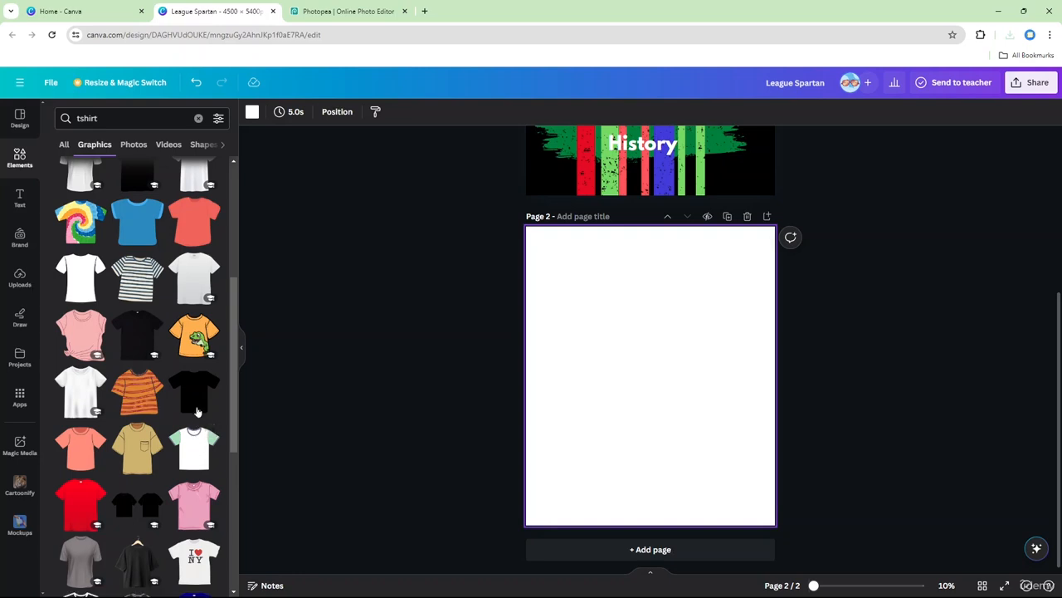
left_click(194, 390)
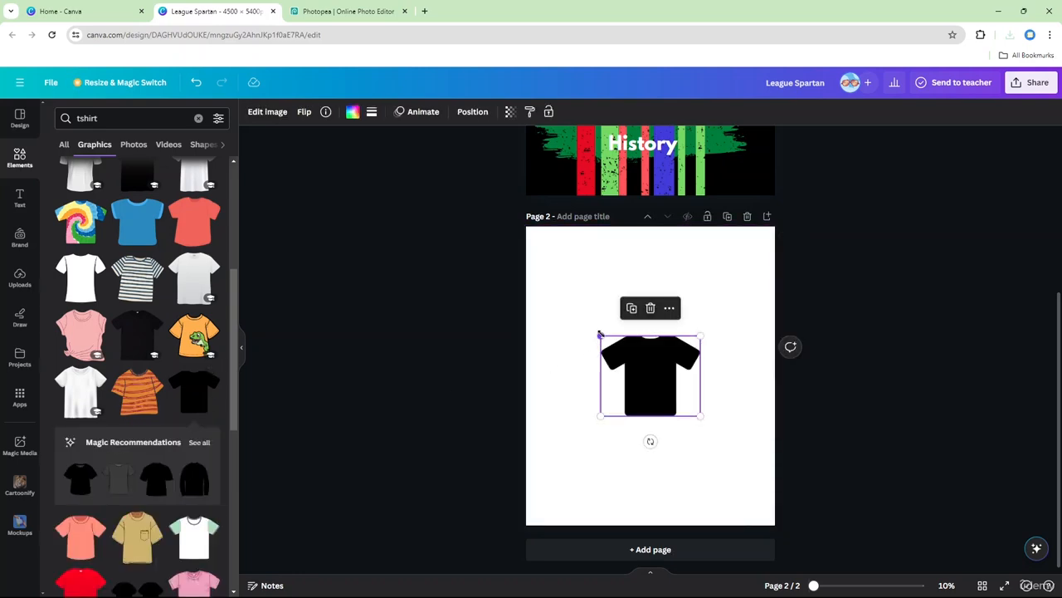
- Enlarge the black T-shirt to about the full page width and centre it on page 2
left_click_drag(600, 334, 457, 219)
left_click_drag(595, 315, 647, 410)
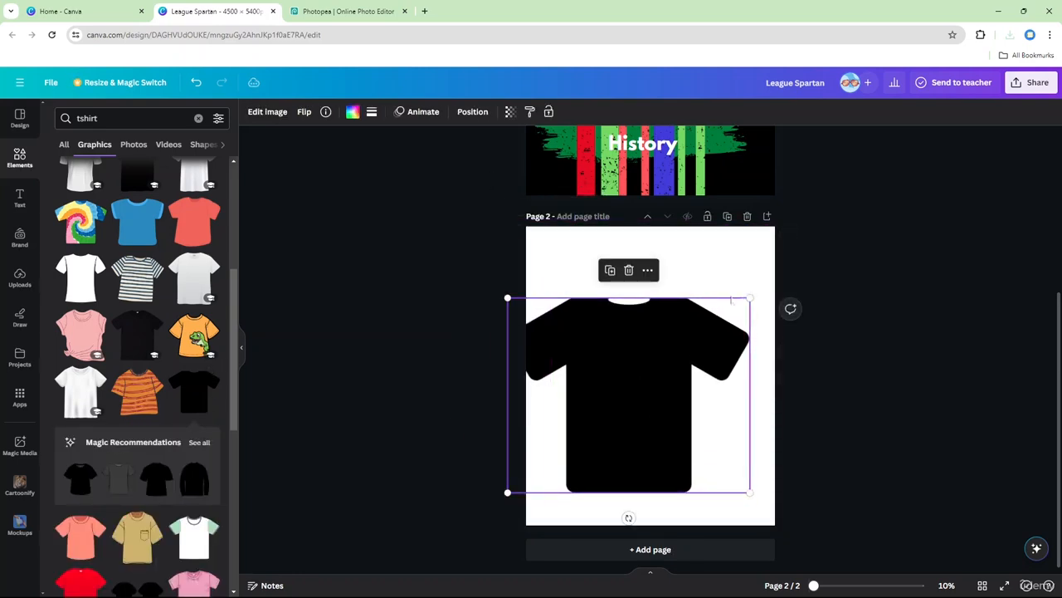
left_click_drag(751, 297, 870, 204)
left_click_drag(697, 349, 669, 377)
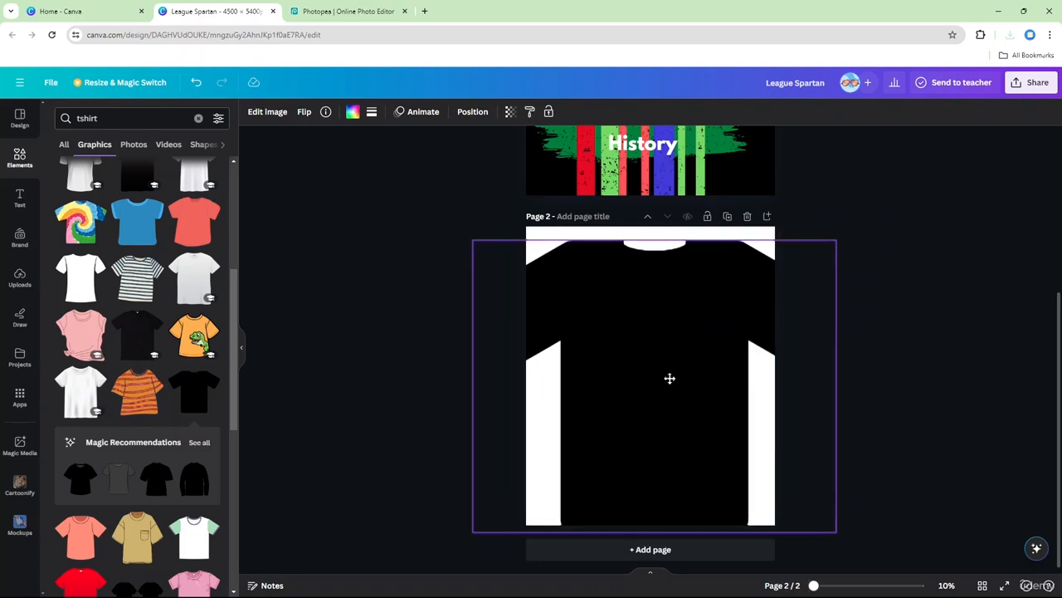
left_click_drag(837, 239, 770, 296)
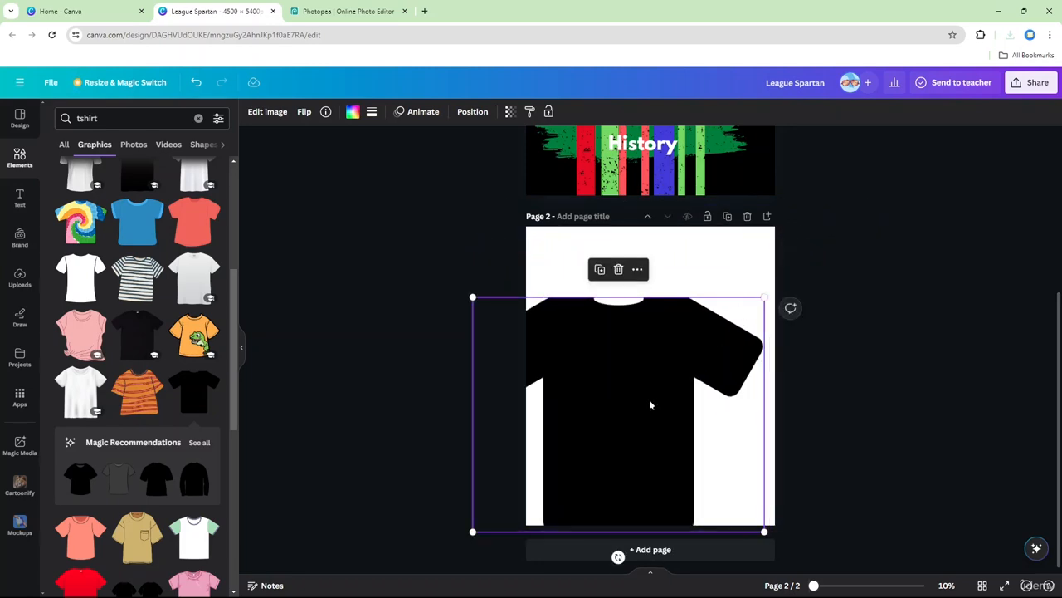
left_click_drag(649, 403, 673, 362)
left_click_drag(497, 259, 522, 276)
left_click_drag(649, 363, 645, 360)
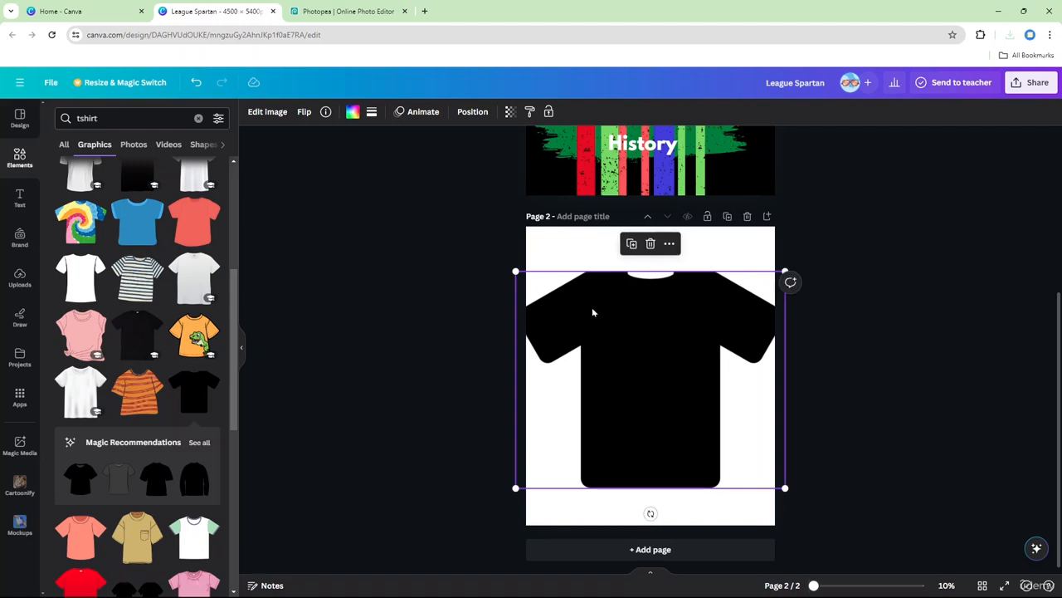
left_click_drag(514, 274, 525, 280)
left_click_drag(643, 360, 632, 361)
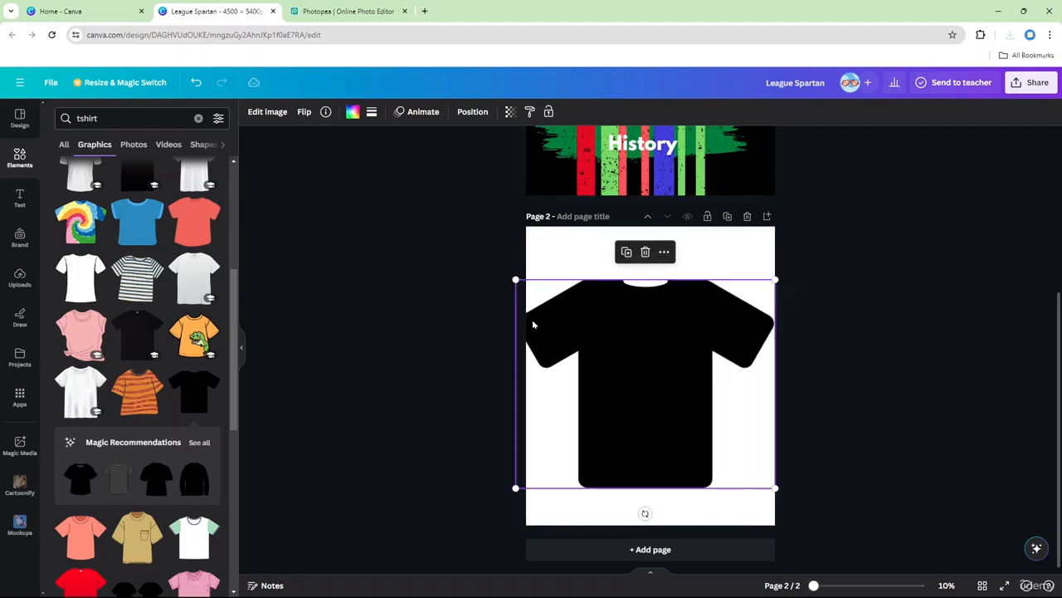
- Add the uploaded transparent "BLACK" design to page 2 and shrink it to fit on the T-shirt's chest
left_click(21, 277)
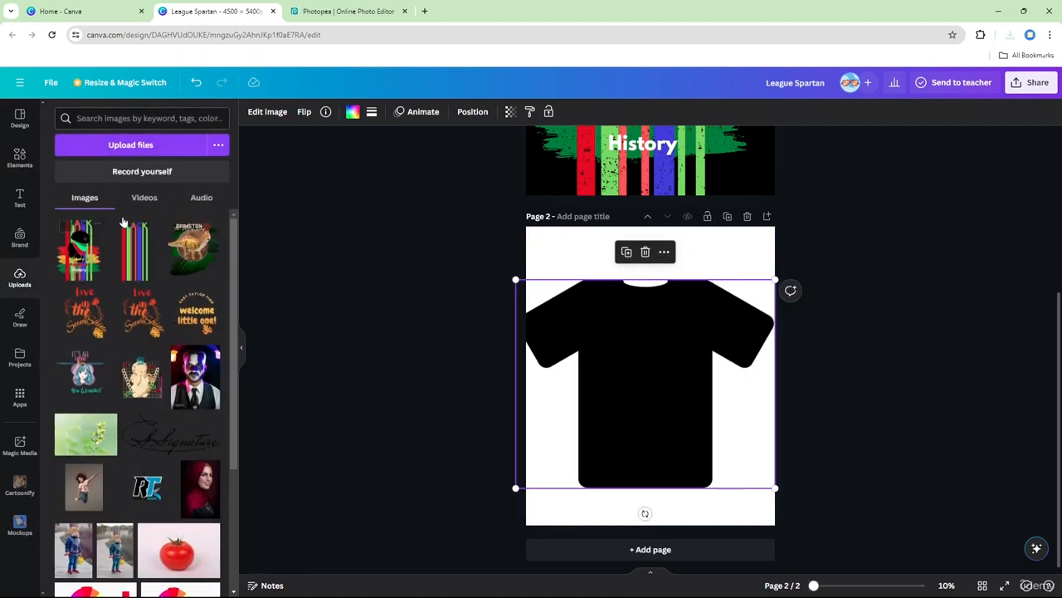
left_click(85, 243)
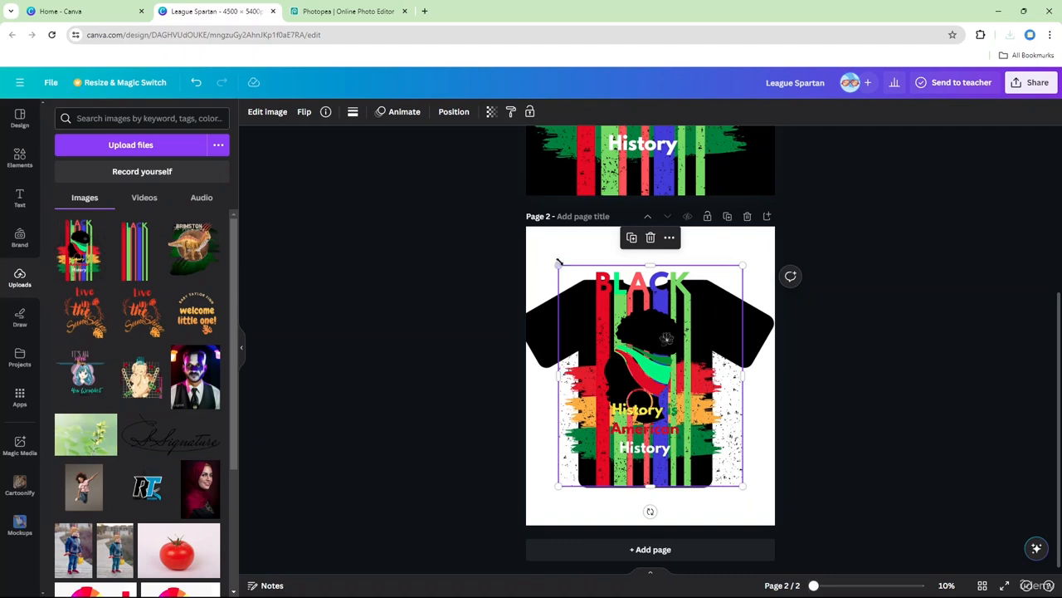
left_click_drag(559, 264, 646, 350)
left_click(846, 403)
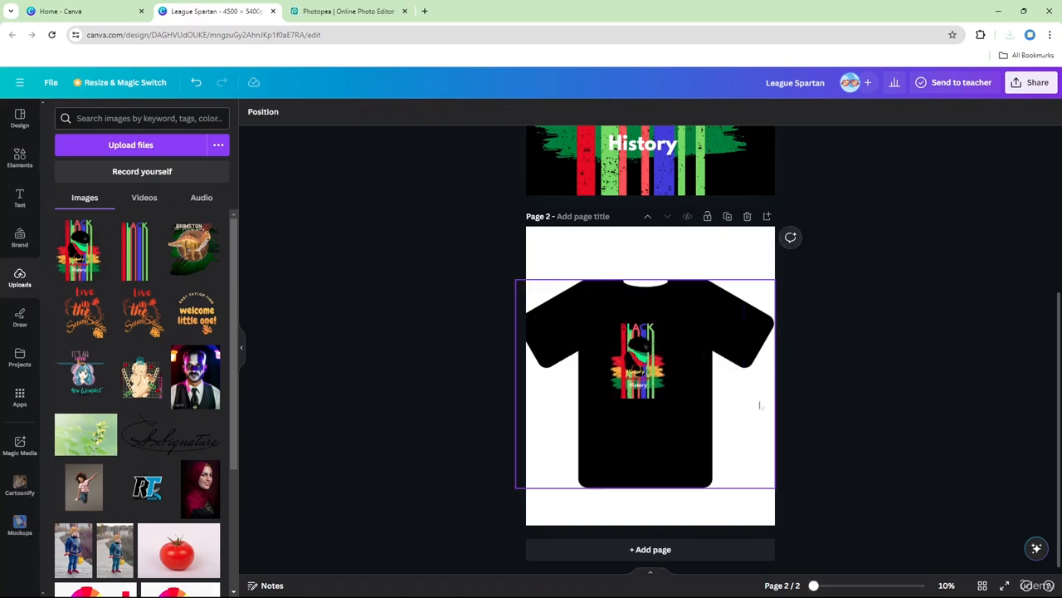
scroll(724, 398, "up", 5)
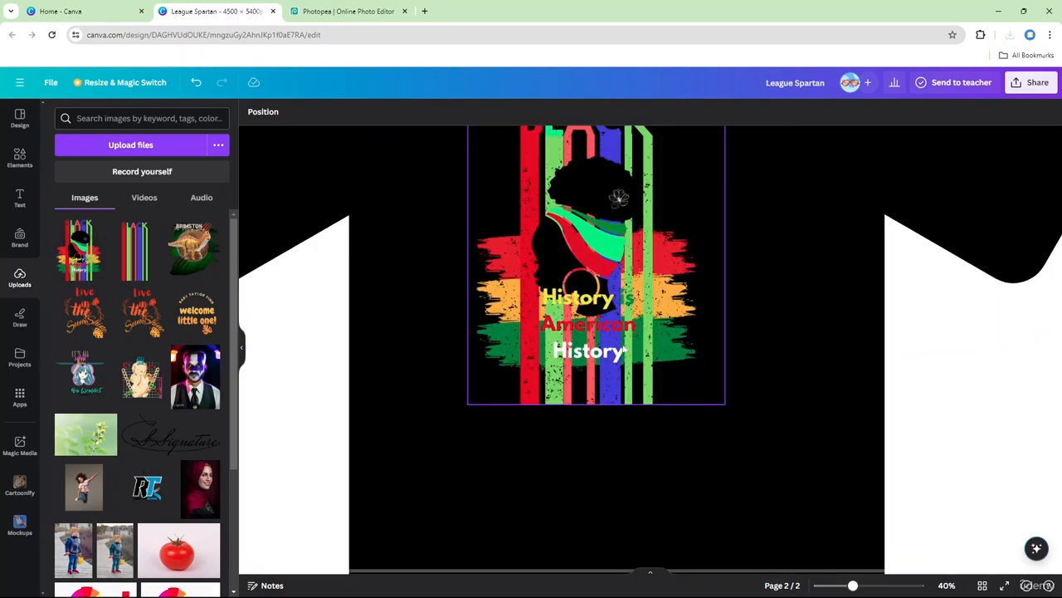
- Search the elements for "tshirt mockup" and limit the results to mockups
scroll(617, 351, "up", 3)
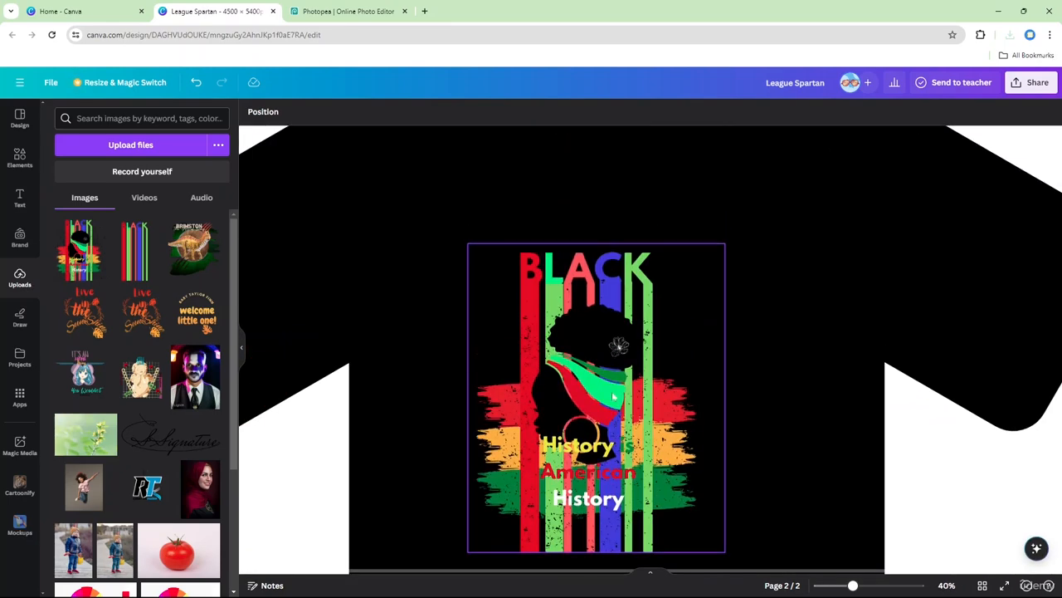
scroll(622, 424, "down", 3)
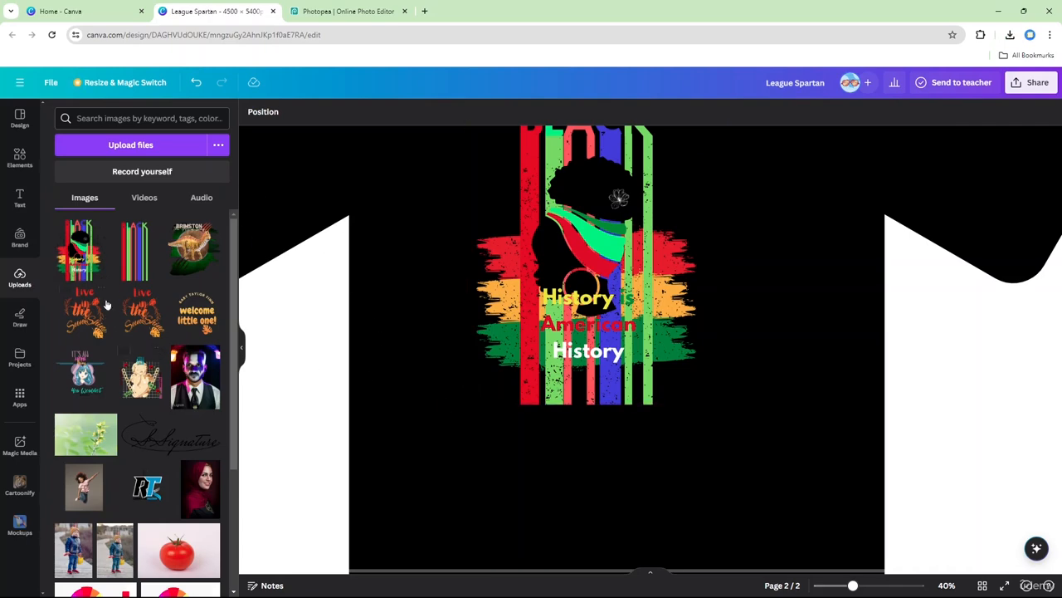
left_click(18, 153)
left_click(124, 118)
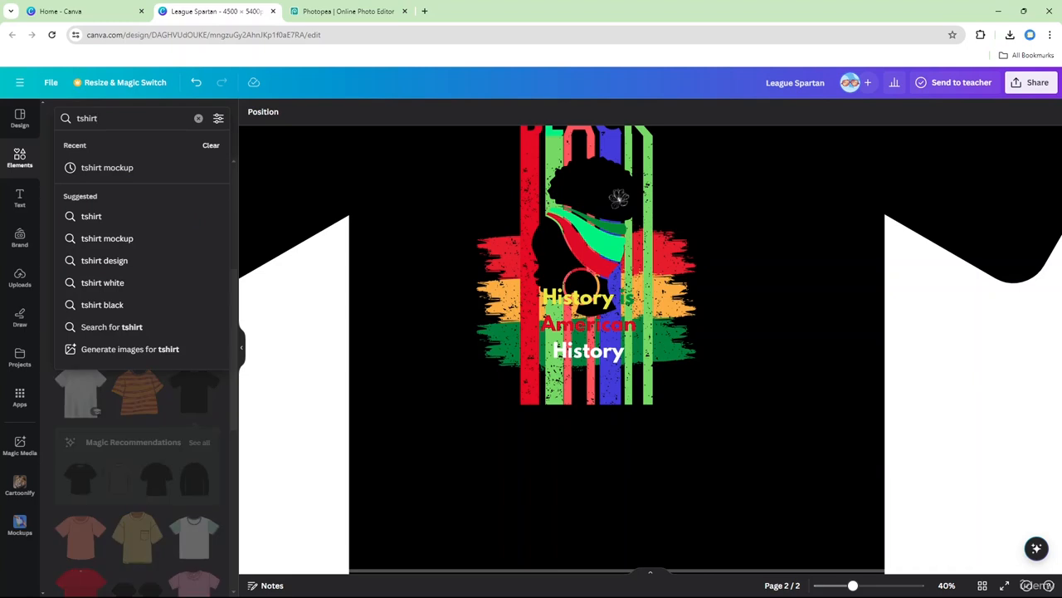
key("BackSpace")
key("BackSpace")
key("BackSpace")
key("BackSpace")
key("BackSpace")
key("BackSpace")
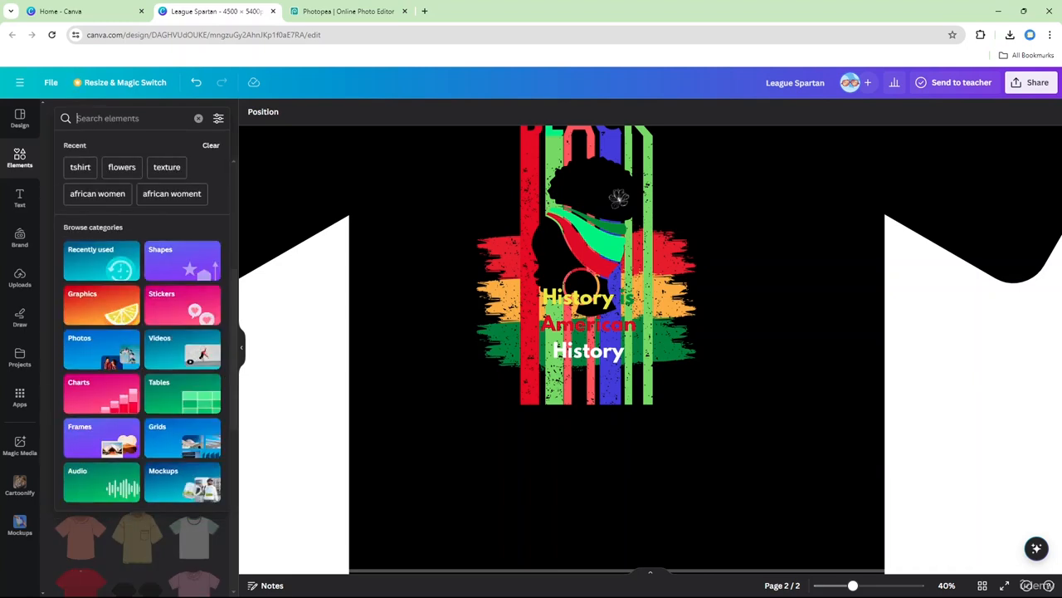
type("tshir")
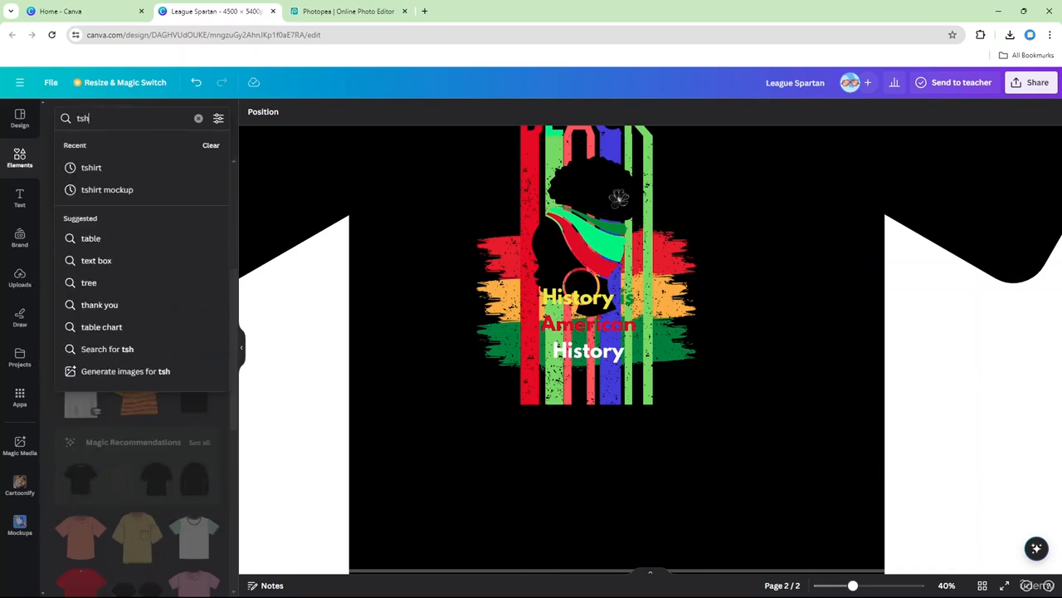
left_click(135, 190)
left_click(223, 148)
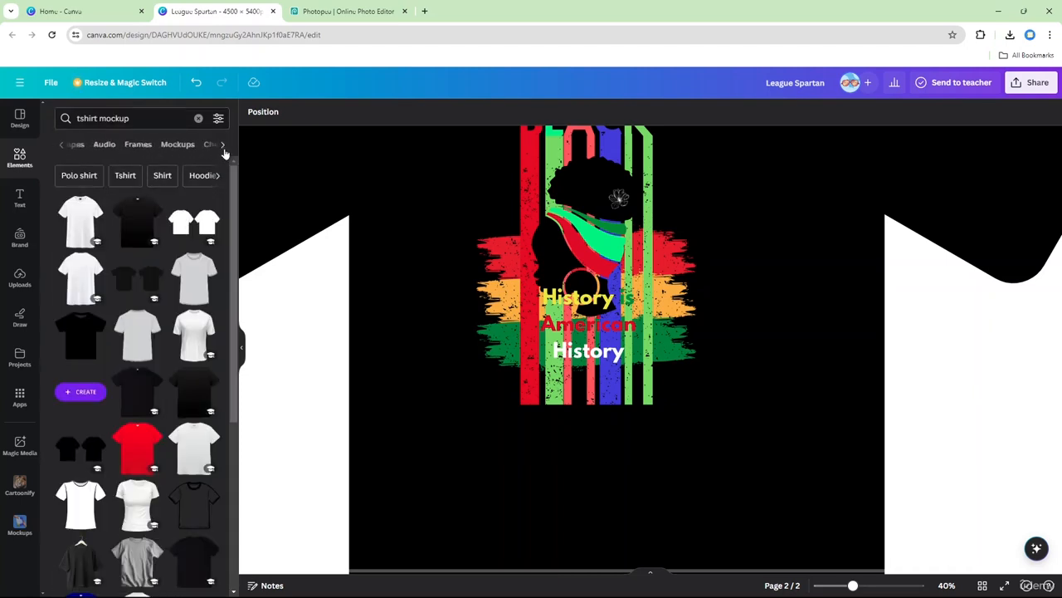
left_click(173, 147)
- Browse the "tshirt mockup" results for a suitable black T-shirt mockup
scroll(360, 335, "down", 5)
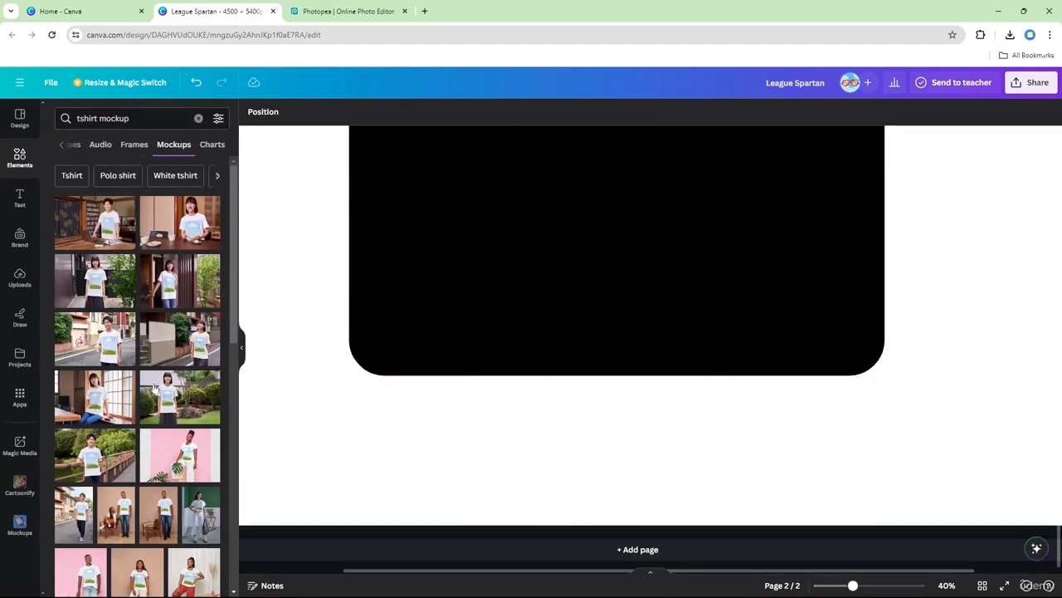
scroll(159, 388, "down", 5)
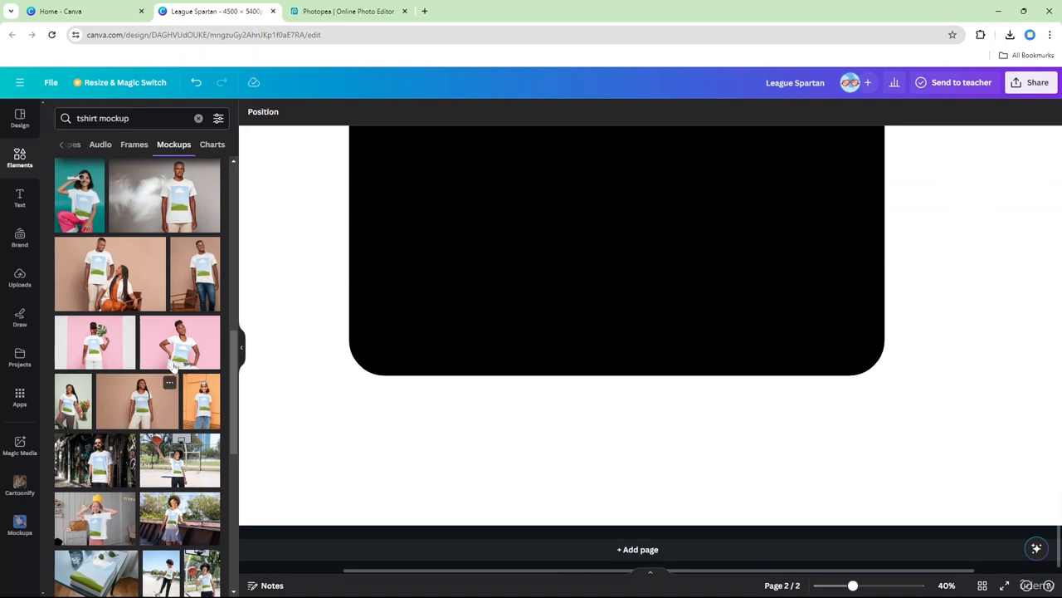
scroll(173, 363, "down", 3)
scroll(172, 369, "down", 5)
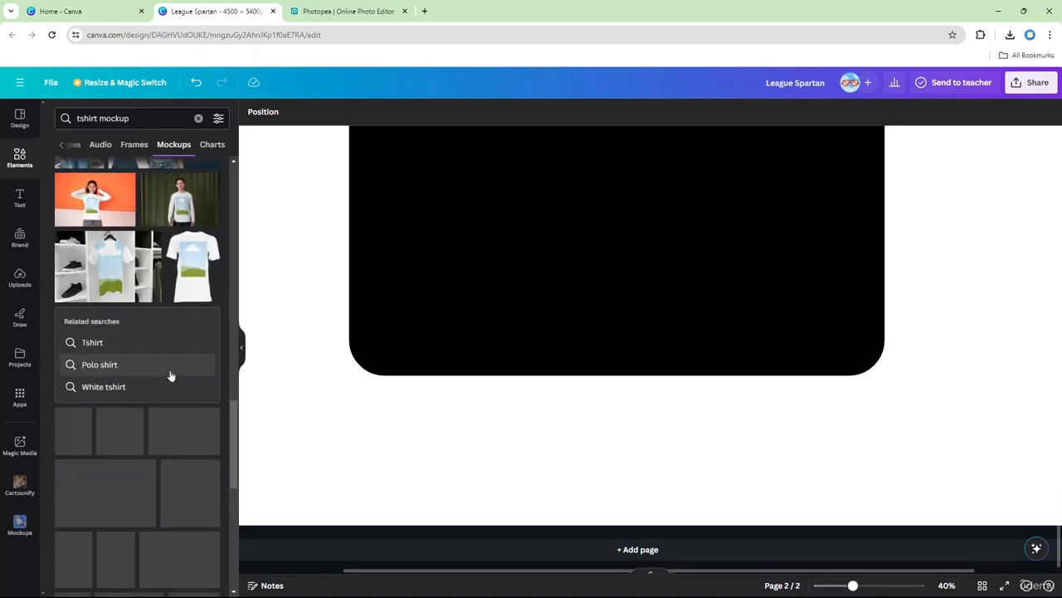
scroll(172, 377, "down", 2)
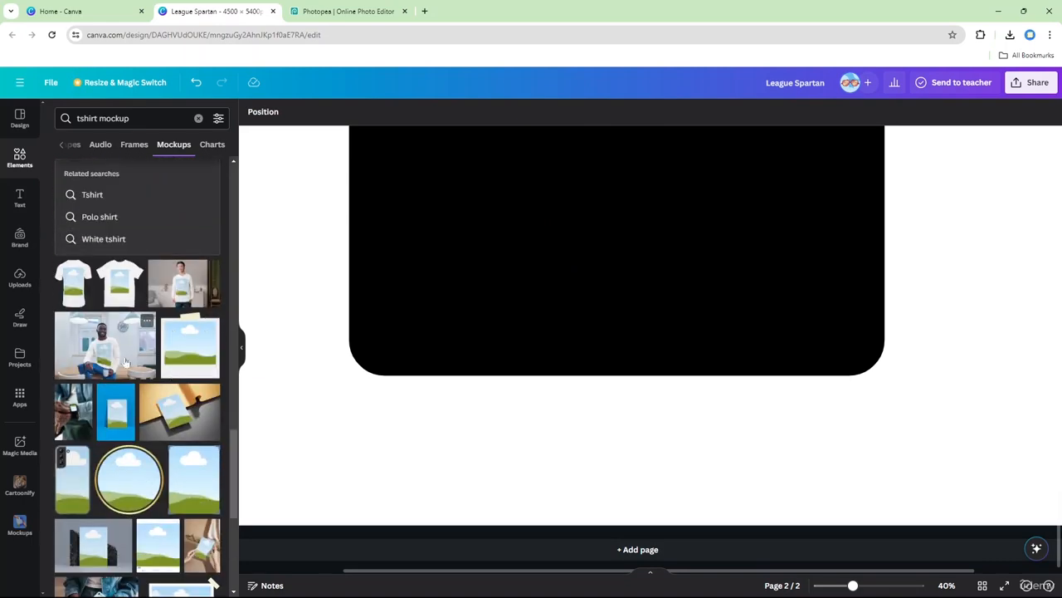
scroll(124, 357, "down", 8)
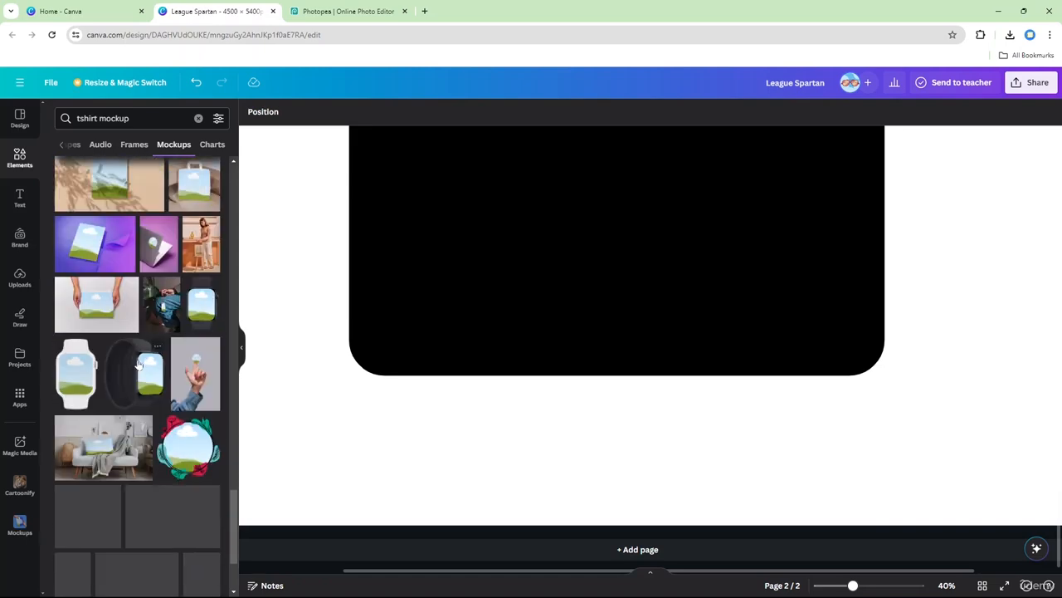
scroll(154, 365, "down", 2)
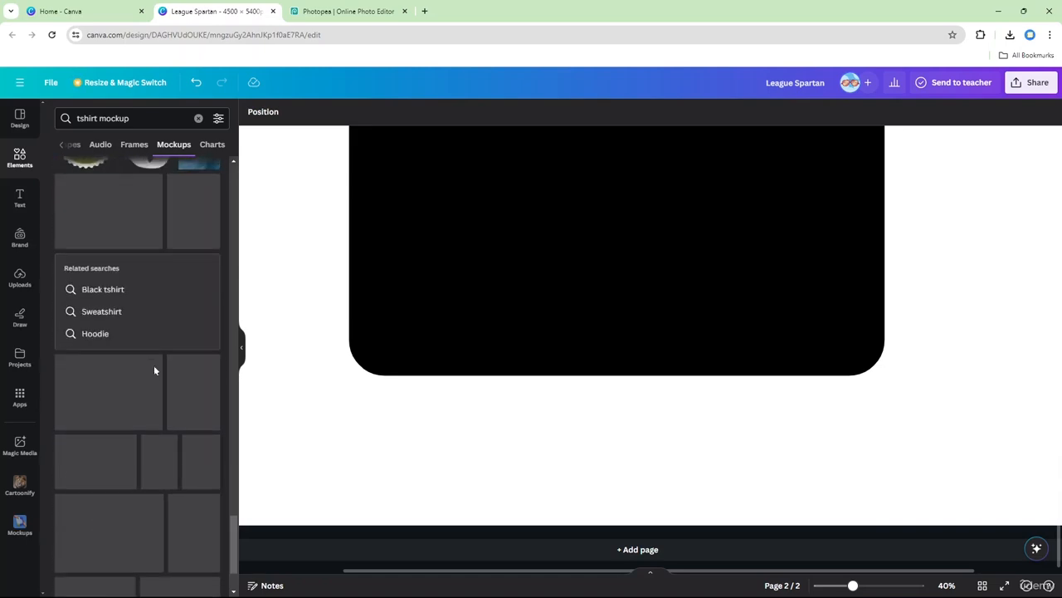
scroll(153, 365, "down", 8)
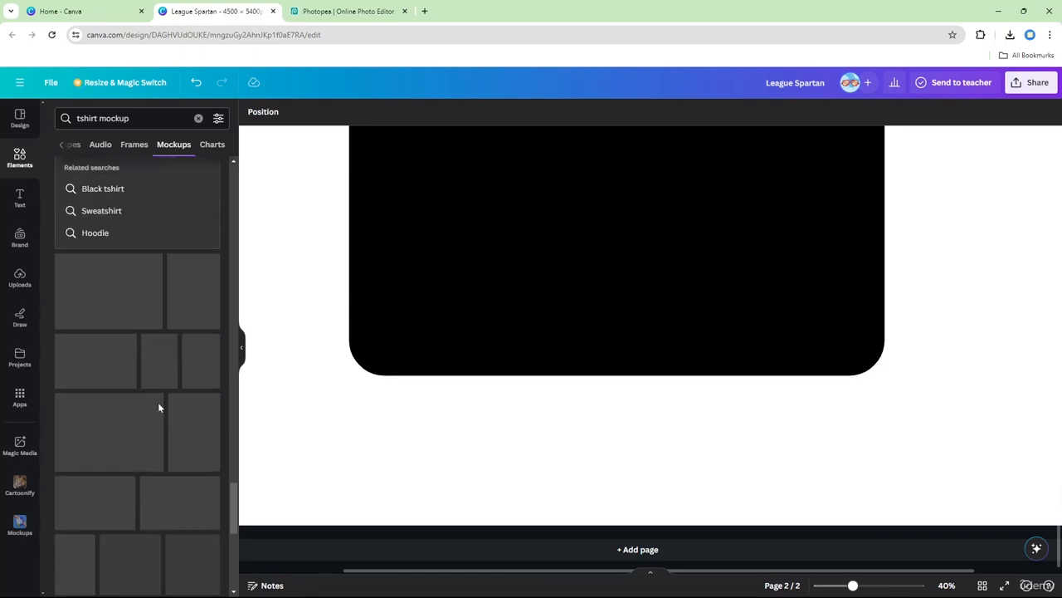
scroll(146, 349, "up", 2)
- Switch to the related mockup search "Black tshirt" and look through the results for a front-facing T-shirt
left_click(128, 341)
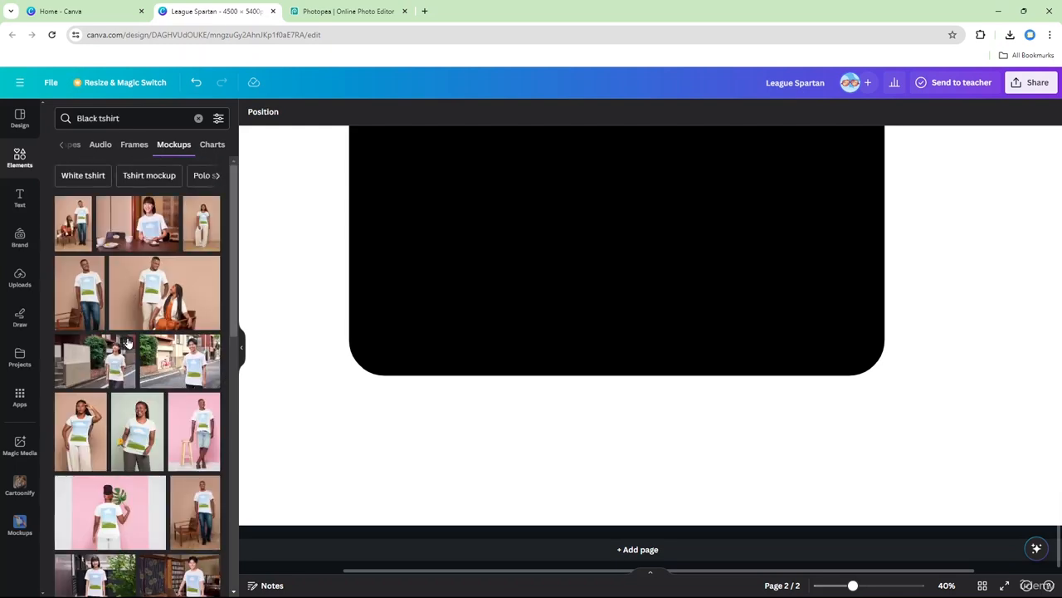
scroll(153, 345, "down", 10)
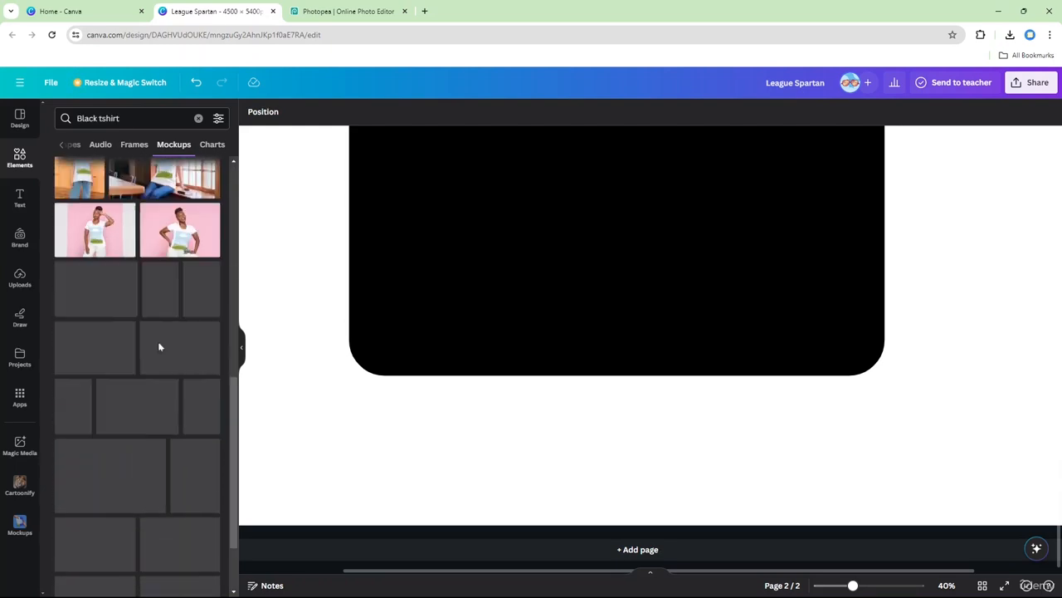
scroll(159, 347, "down", 1)
scroll(166, 357, "down", 1)
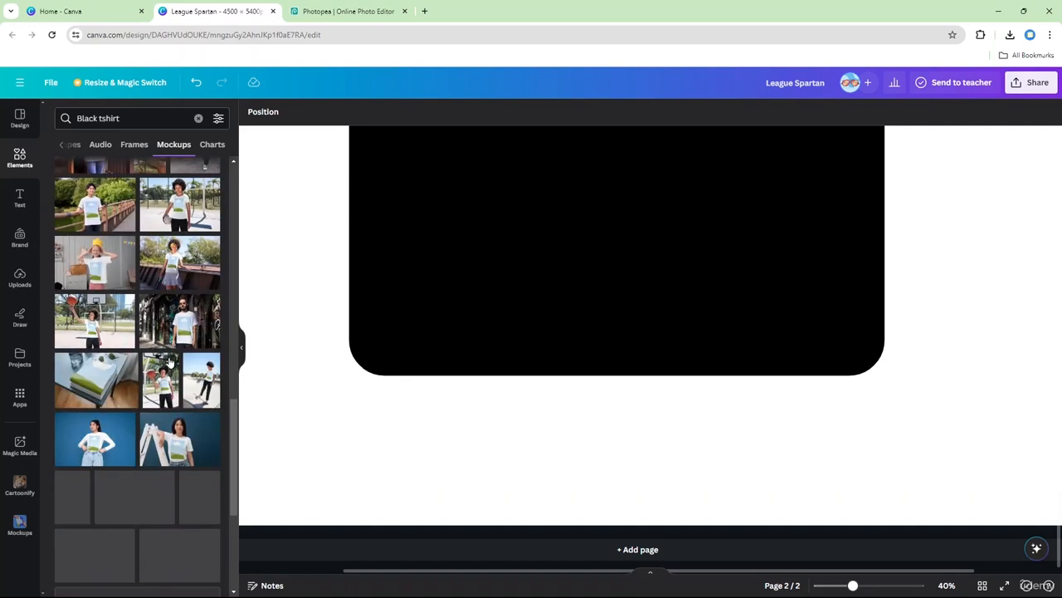
scroll(166, 357, "up", 5)
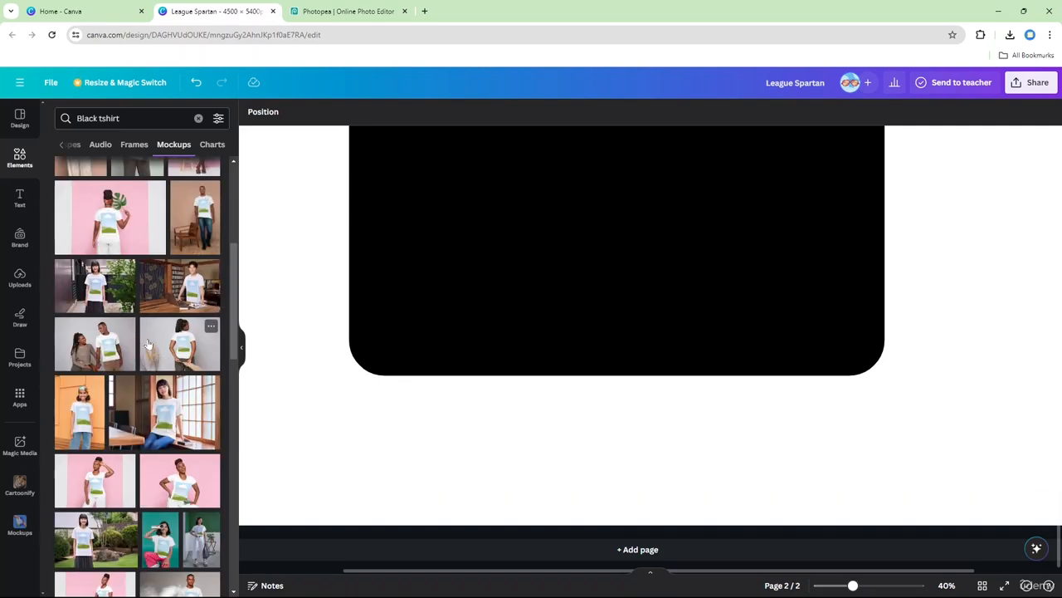
scroll(147, 345, "up", 2)
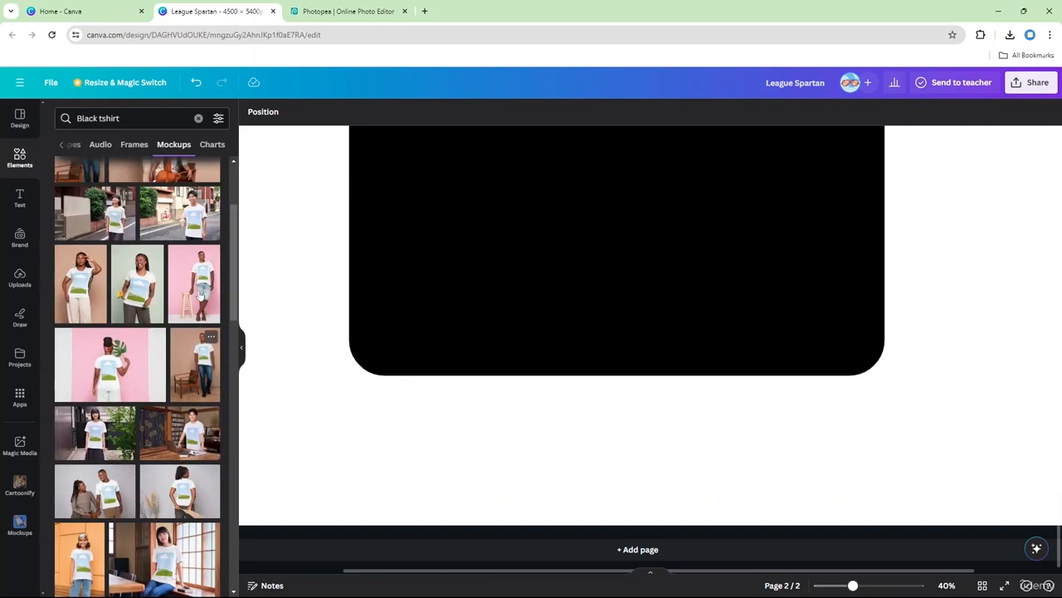
mouse_move(208, 345)
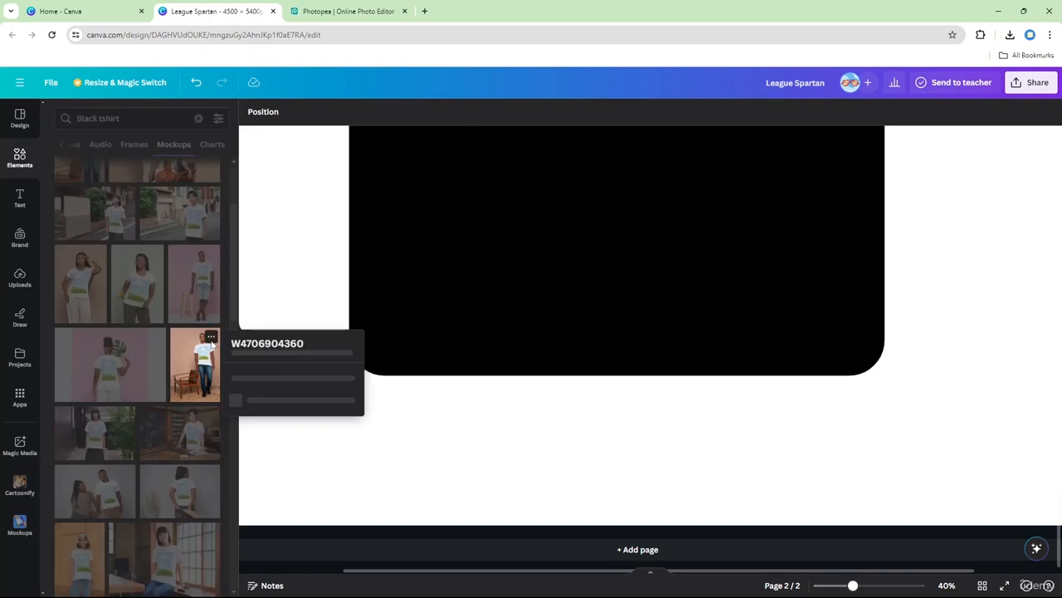
left_click_drag(187, 345, 330, 351)
- Add a blank page 3 after the black T-shirt page
scroll(417, 353, "up", 9)
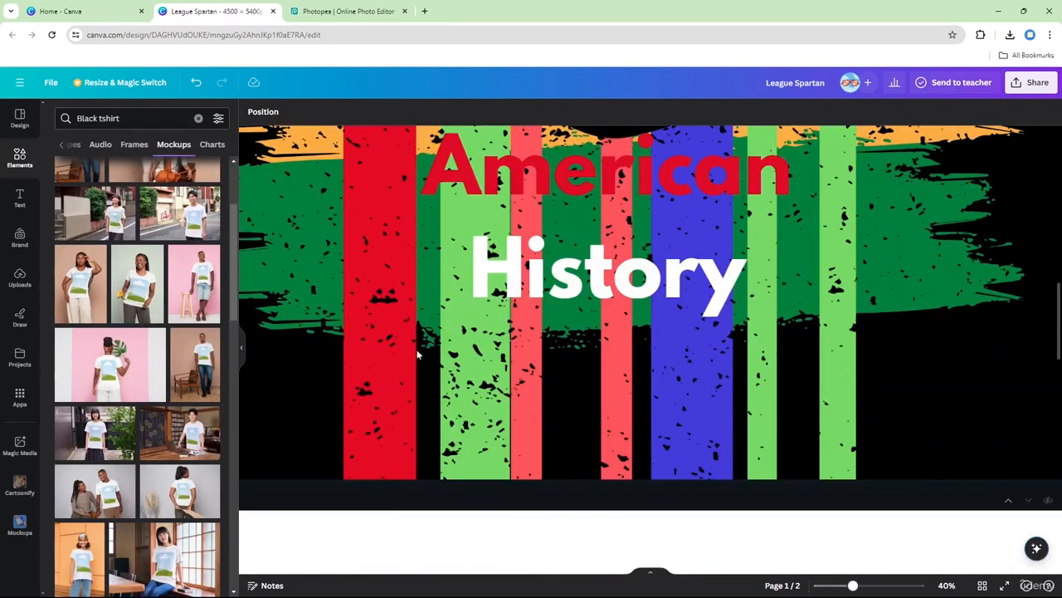
scroll(418, 353, "down", 10)
scroll(555, 362, "up", 3)
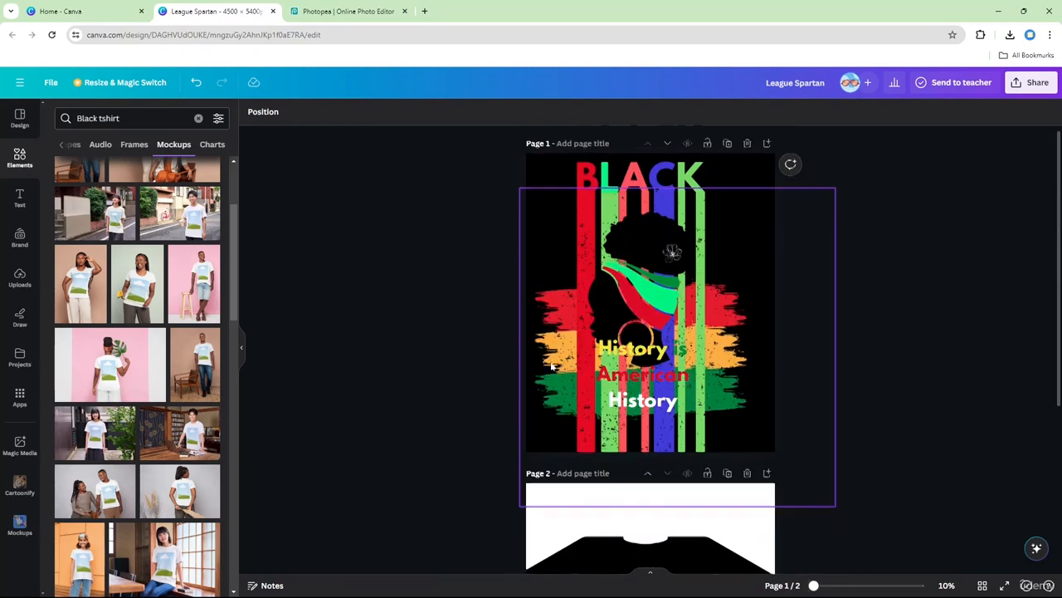
scroll(559, 367, "down", 3)
left_click(672, 551)
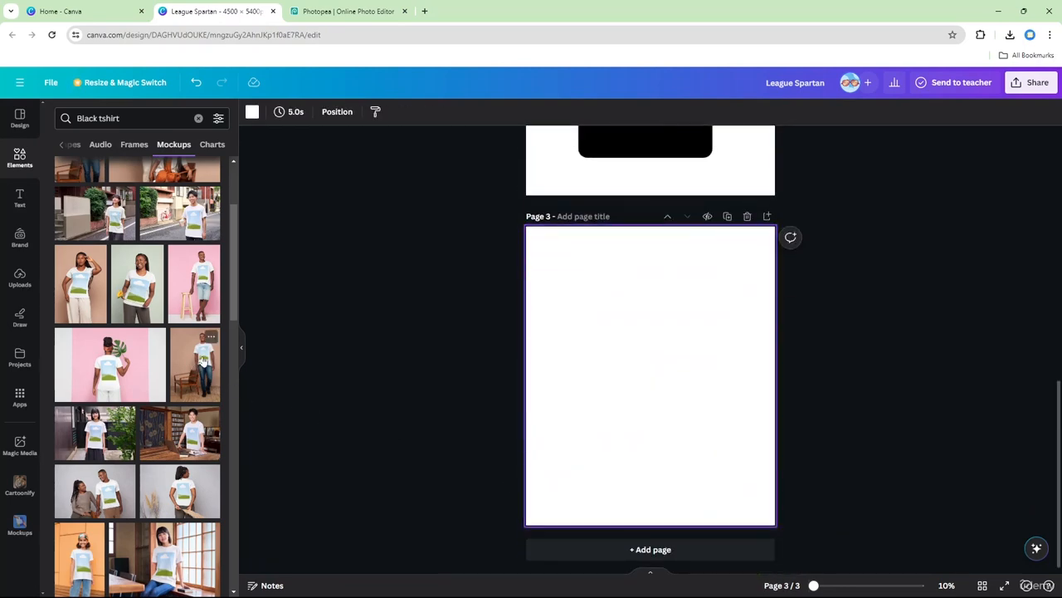
- Add the mockup of the man standing beside a wooden chair to page 3 and position it so his T-shirt is on the page
left_click(203, 361)
left_click_drag(610, 316, 285, 108)
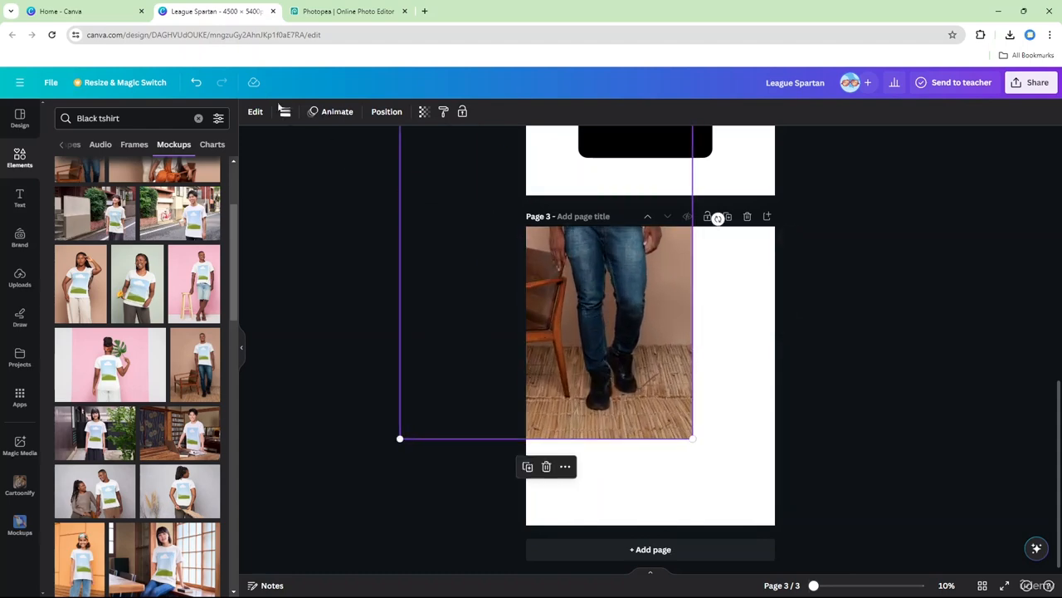
left_click_drag(577, 339, 650, 534)
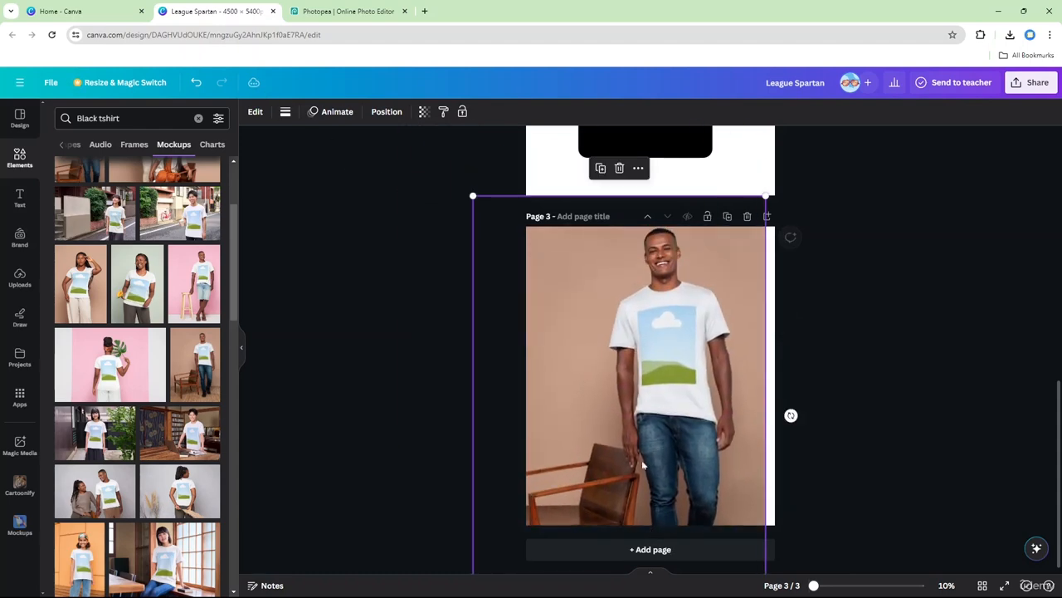
- Place the uploaded transparent "BLACK" design into the print area of the man's T-shirt mockup and inspect it up close
left_click(20, 279)
left_click_drag(56, 262, 653, 367)
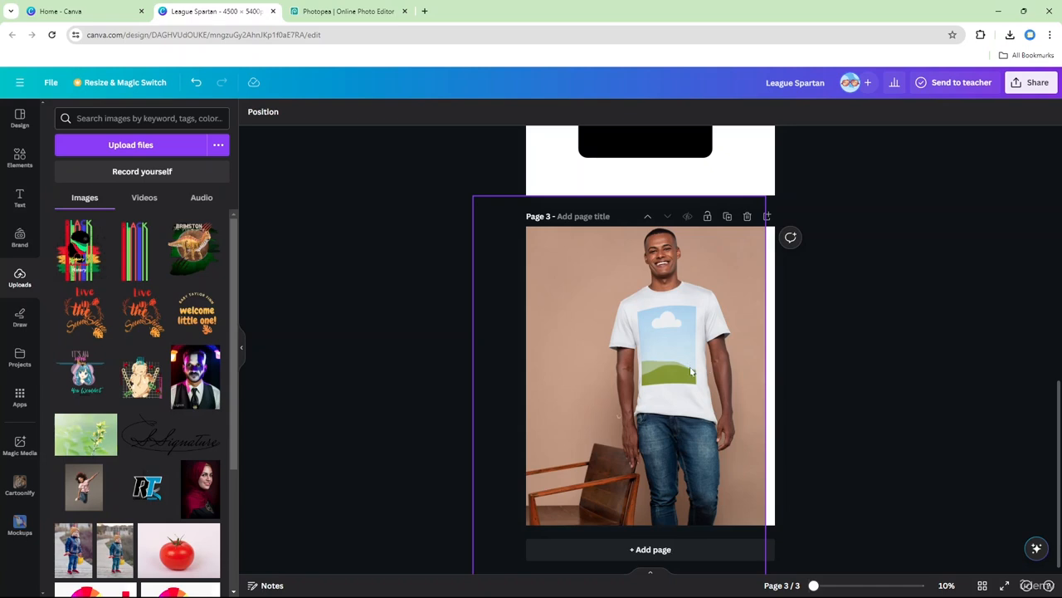
scroll(691, 374, "up", 2)
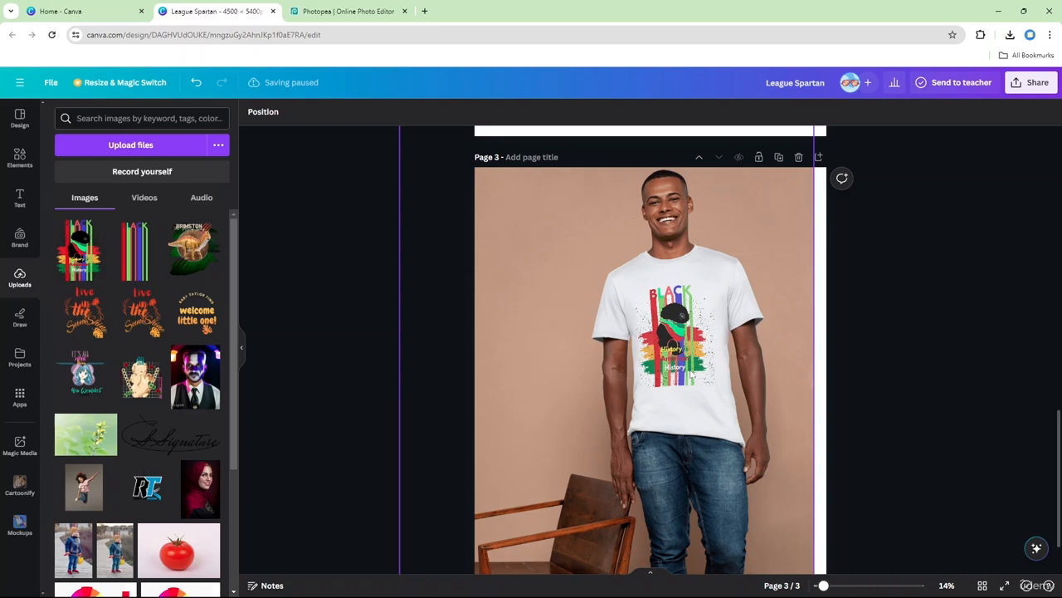
scroll(719, 387, "up", 2)
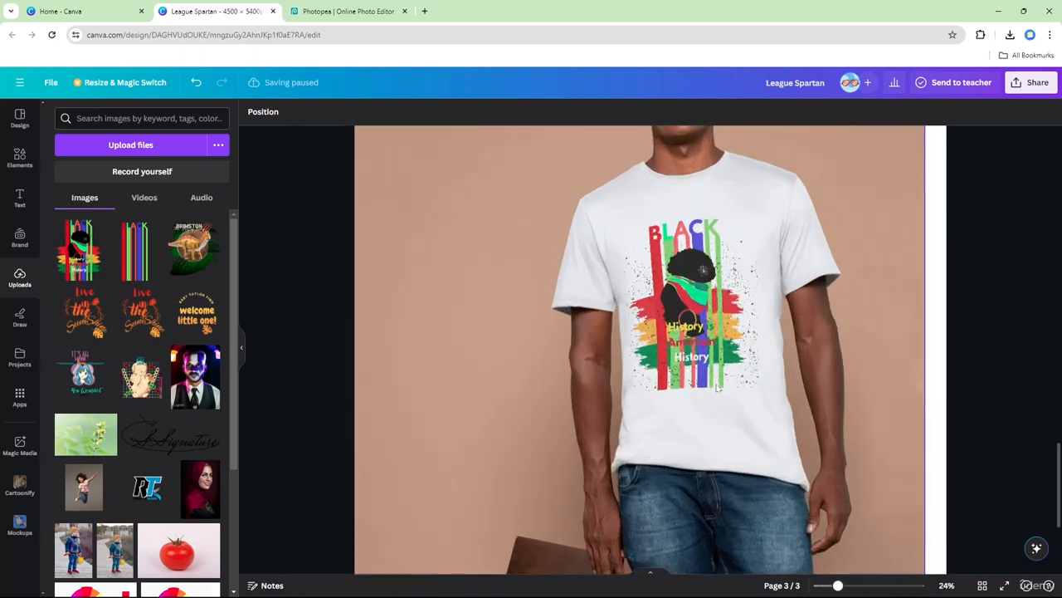